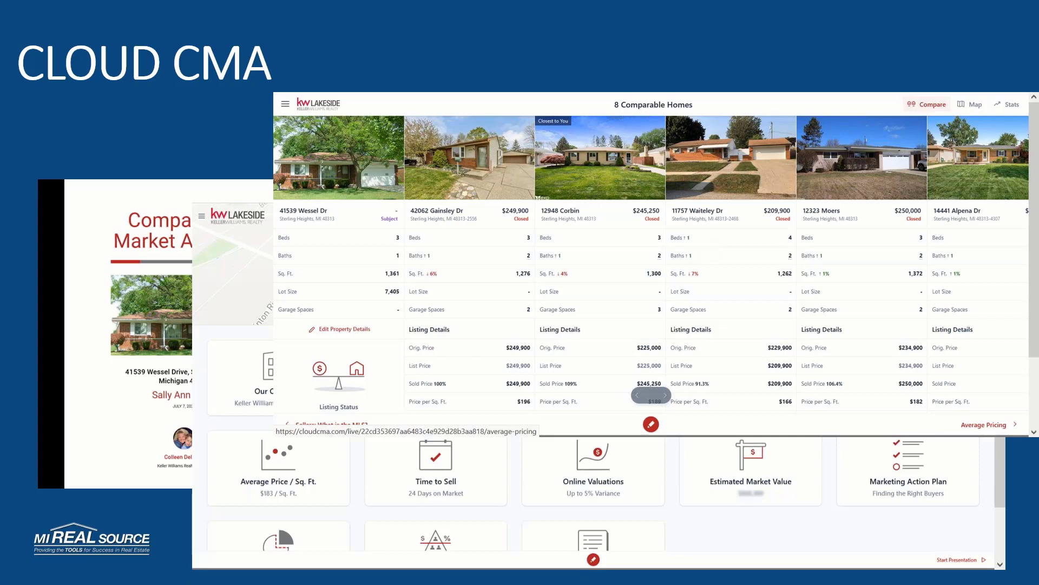
# - End the slide show, switch to Paragon 5 in Firefox, and open CloudCMA from its agent tools
pyautogui.press('Escape')
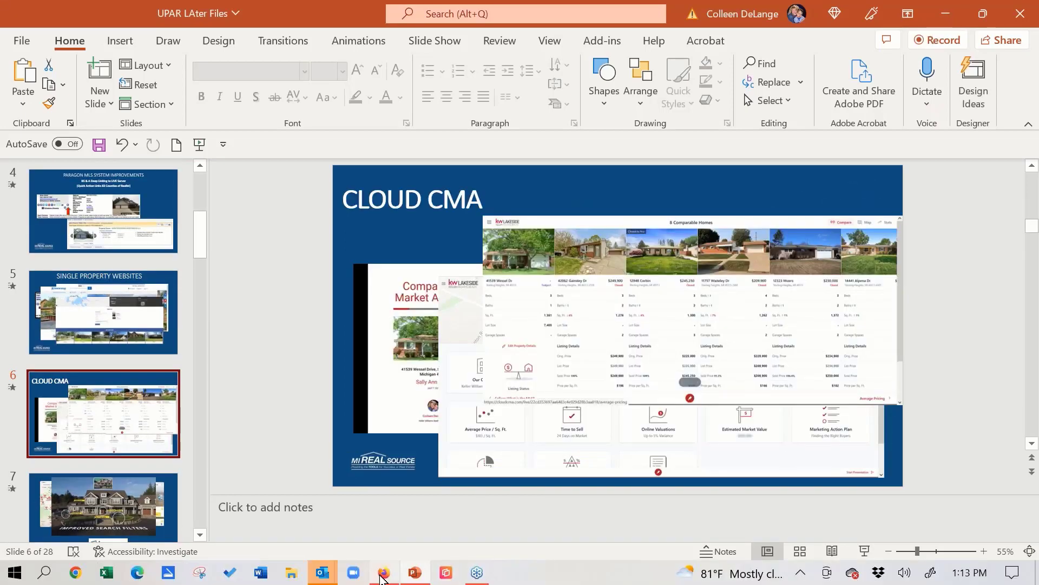
pyautogui.click(382, 574)
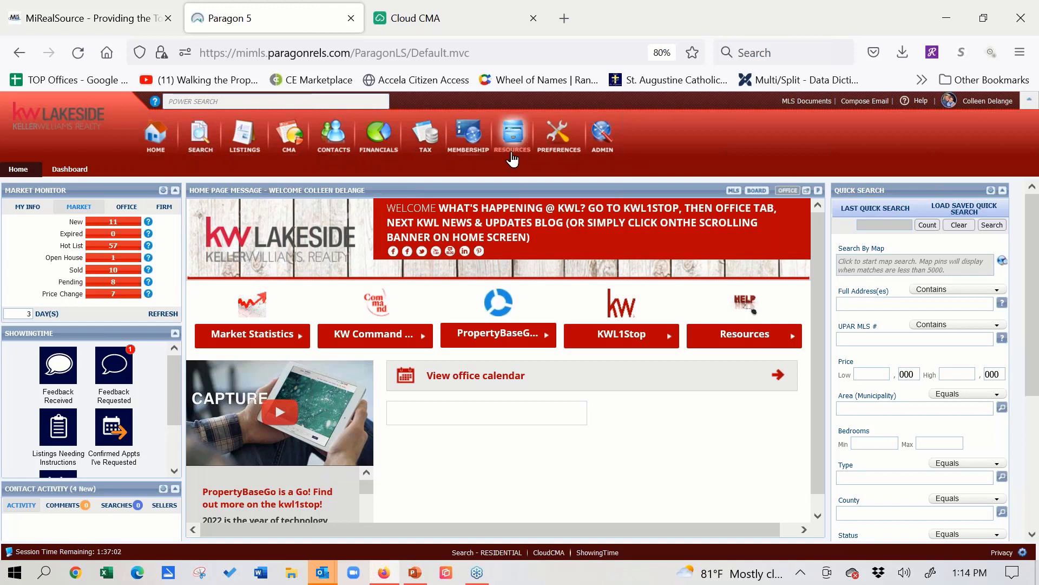
pyautogui.moveTo(511, 158)
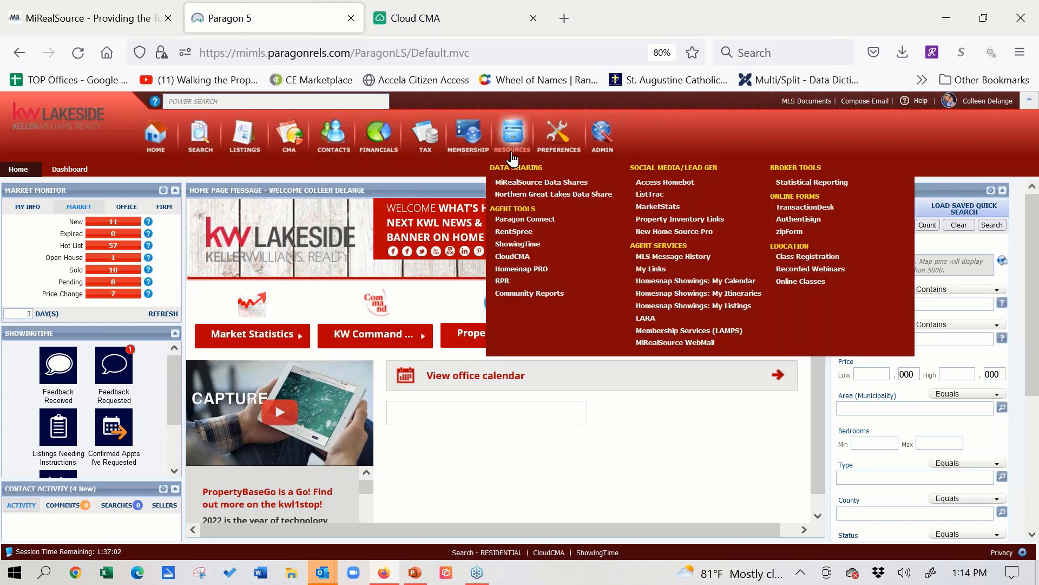
pyautogui.click(508, 257)
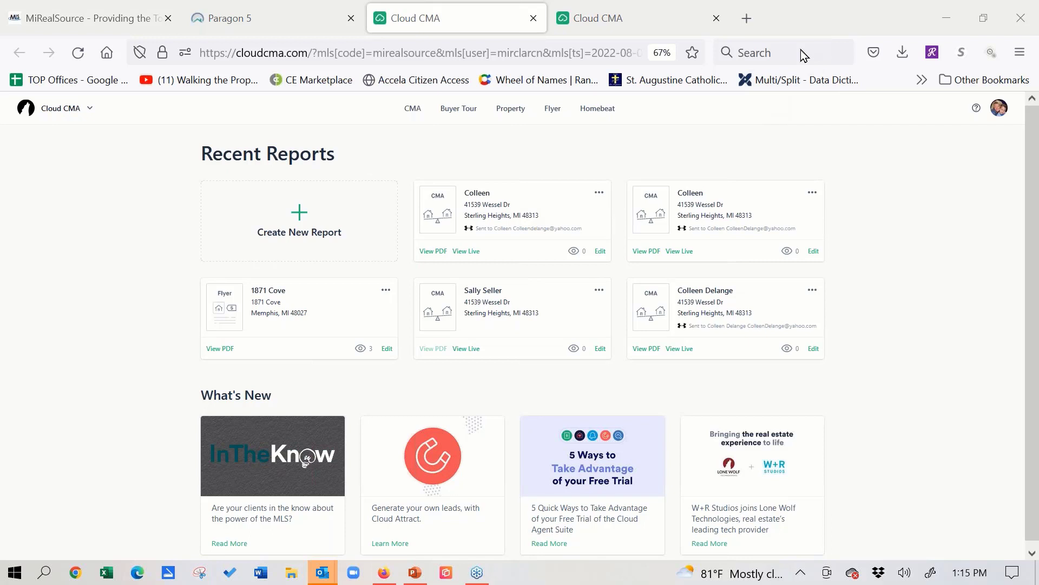
# - Open the list of CMA reports, view the PDF of the Wales, MI report, and close it
pyautogui.click(410, 110)
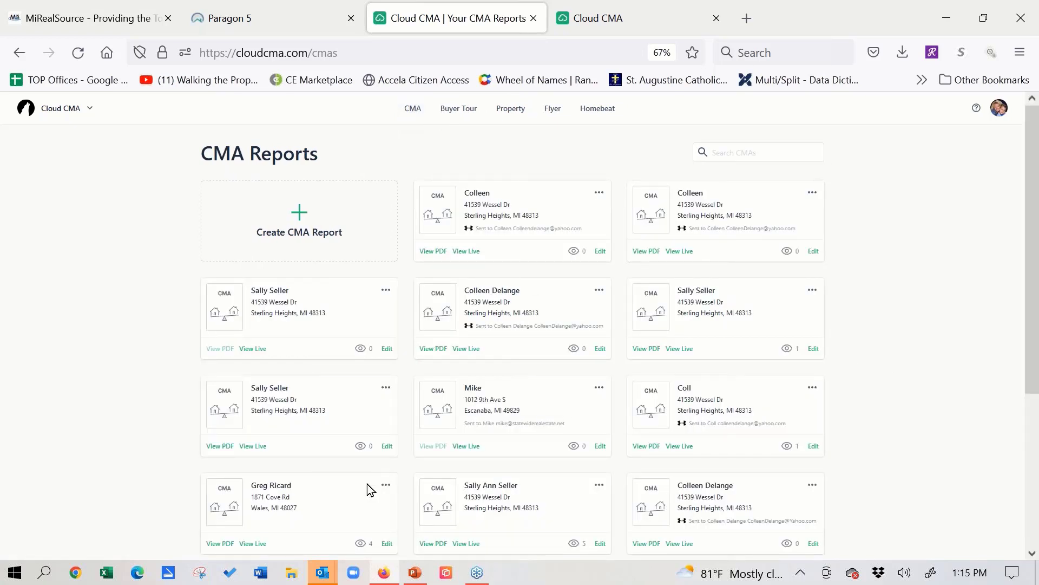
pyautogui.scroll(-3, 130, 411)
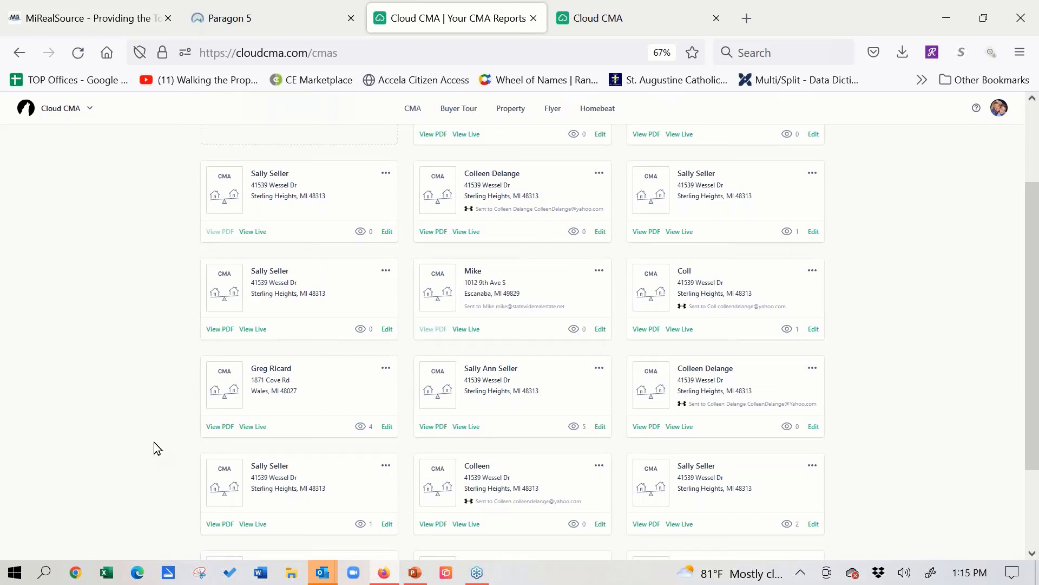
pyautogui.click(219, 427)
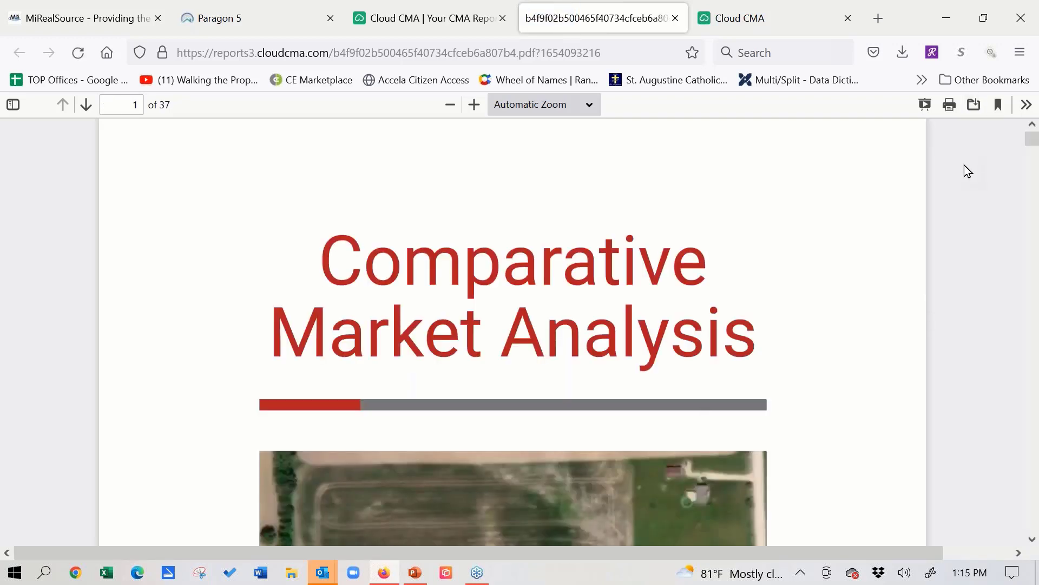
pyautogui.click(675, 18)
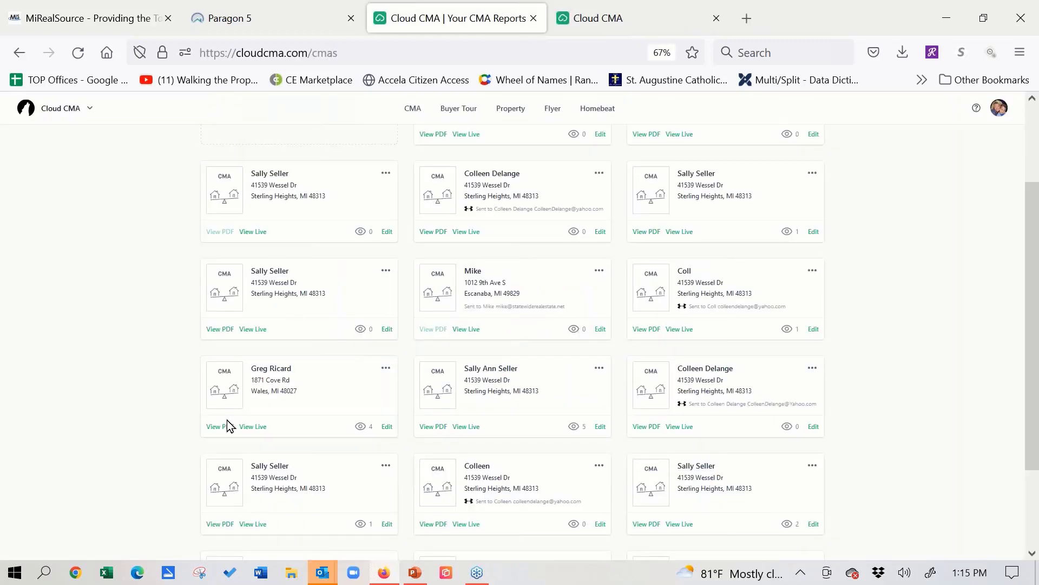
# - Advance through the CMA reports list to its third page
pyautogui.scroll(-3, 225, 406)
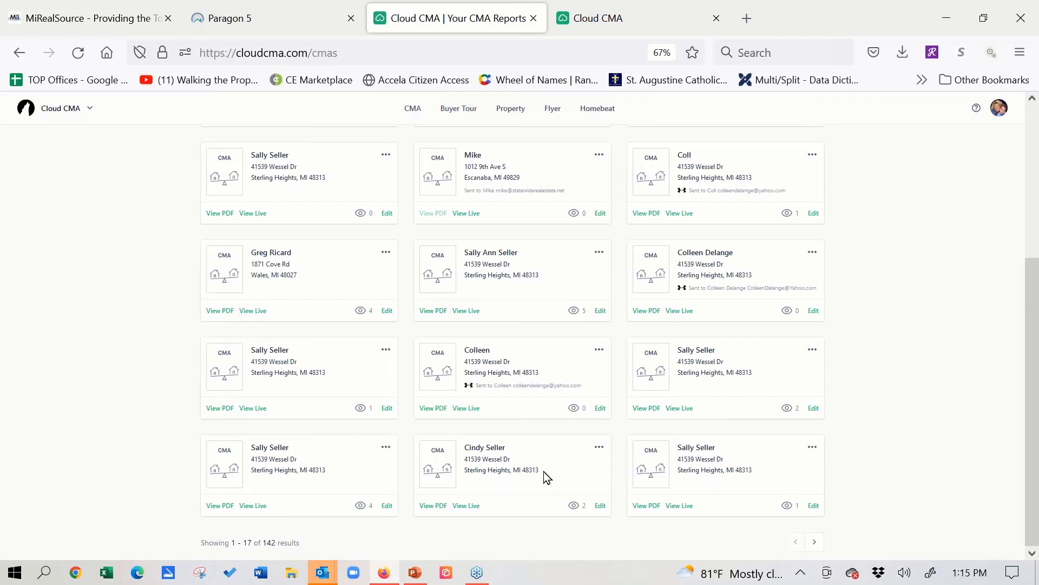
pyautogui.click(818, 547)
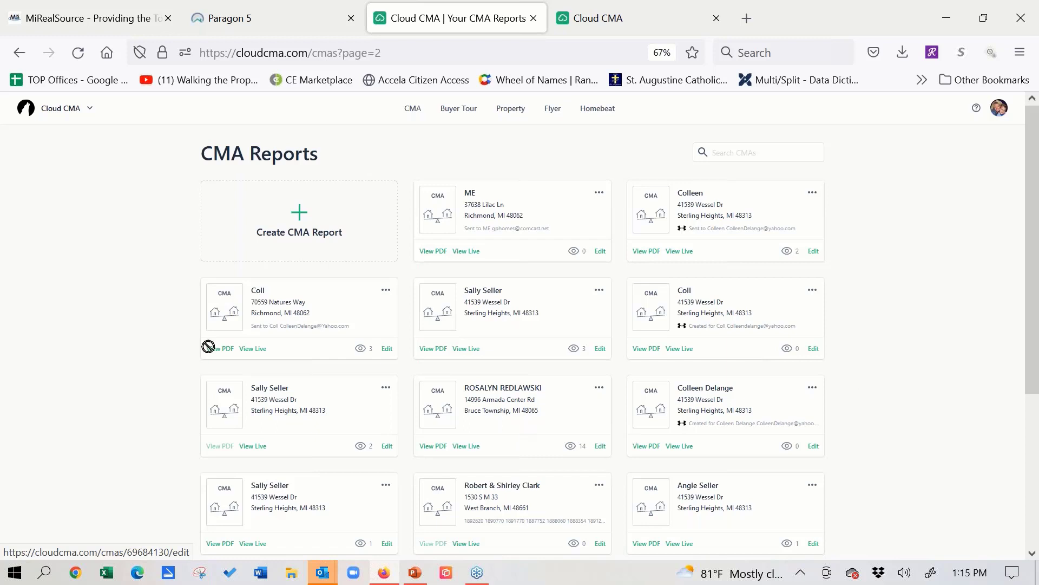
pyautogui.scroll(-5, 207, 325)
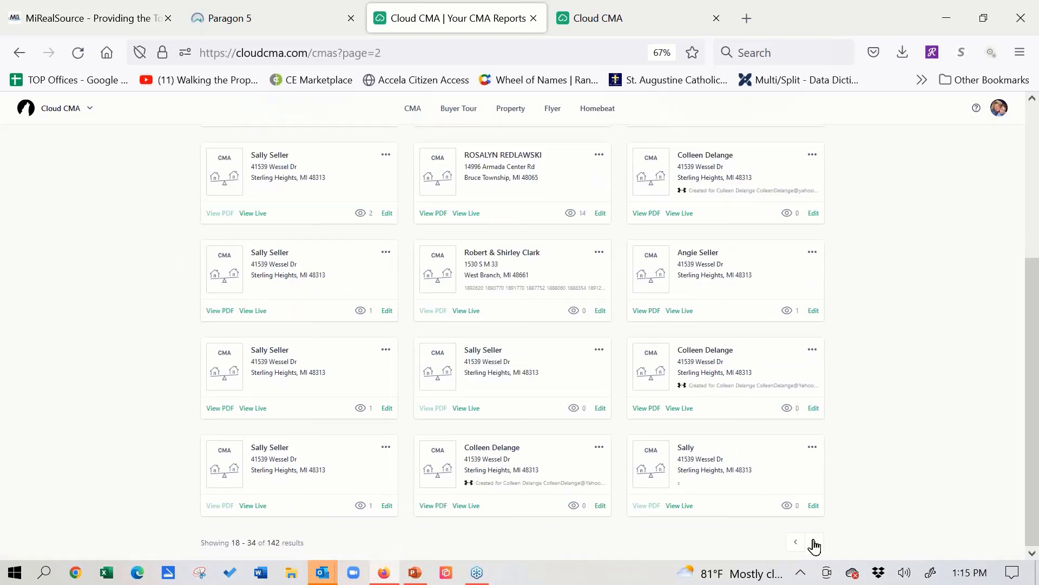
pyautogui.click(815, 543)
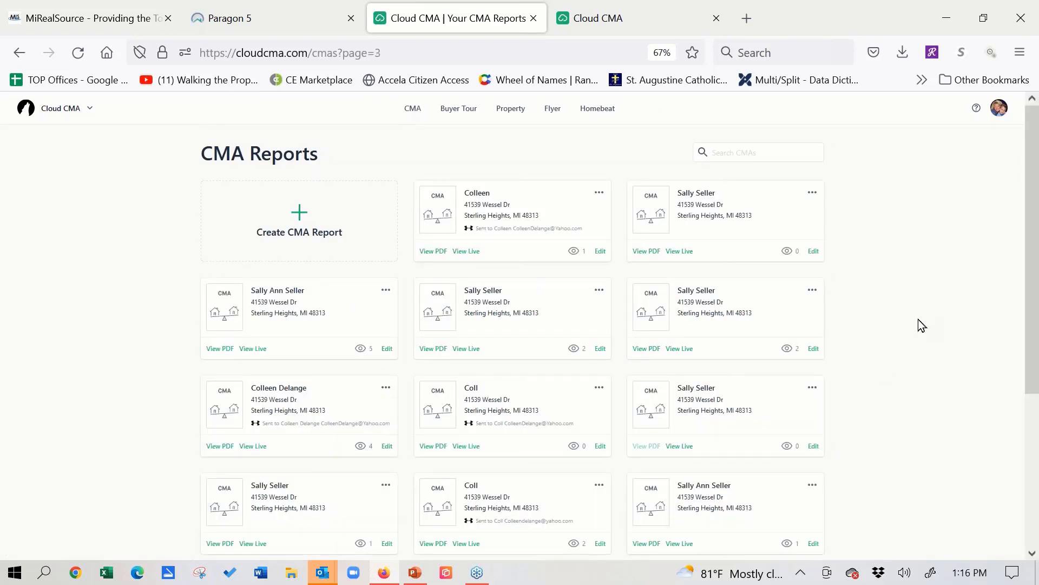
# - Open the PDF of the Clinton Township CMA report and show it in full-screen presentation mode
pyautogui.scroll(-4, 199, 324)
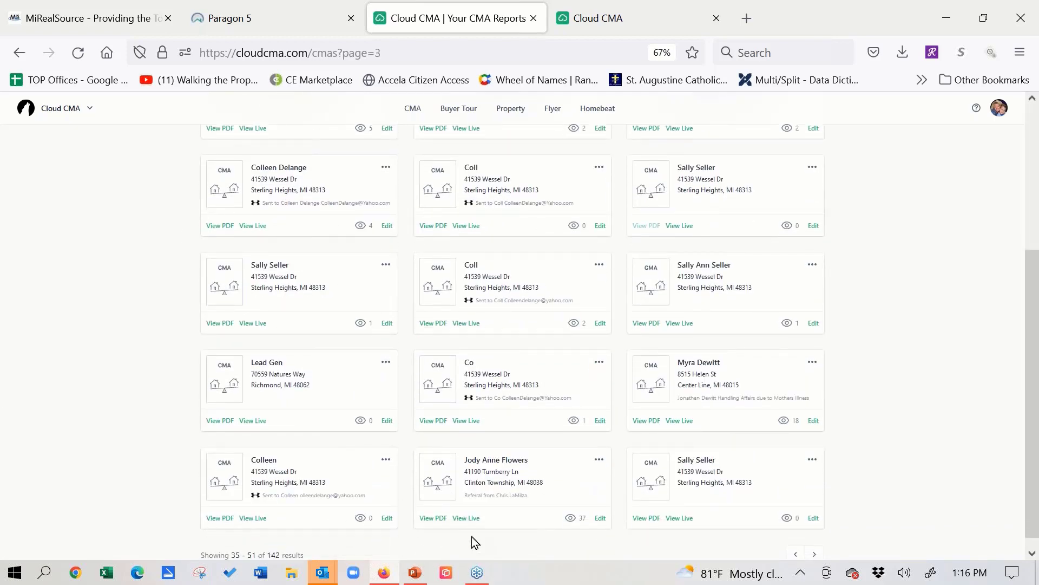
pyautogui.click(434, 518)
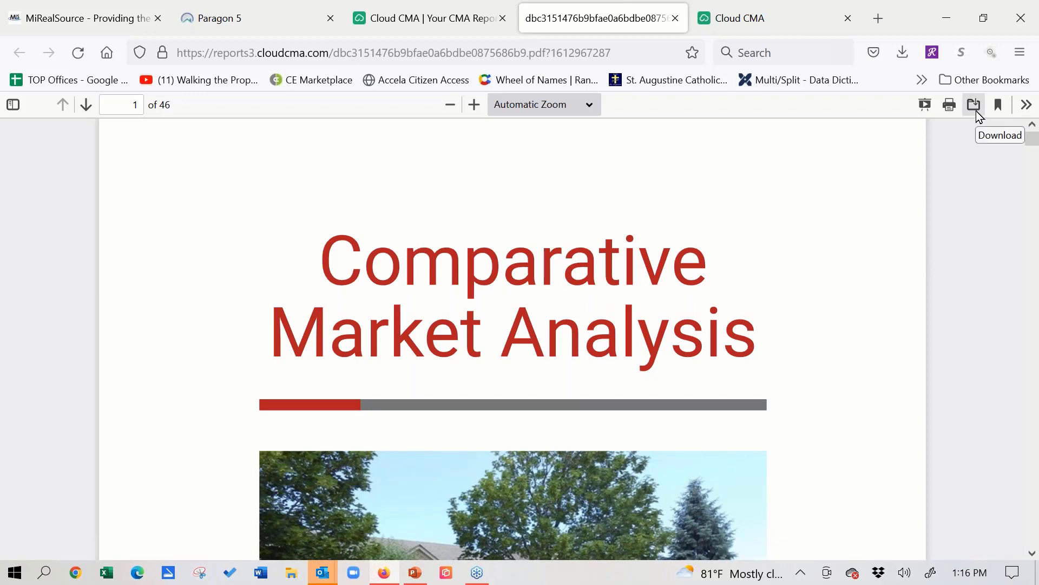
pyautogui.click(926, 106)
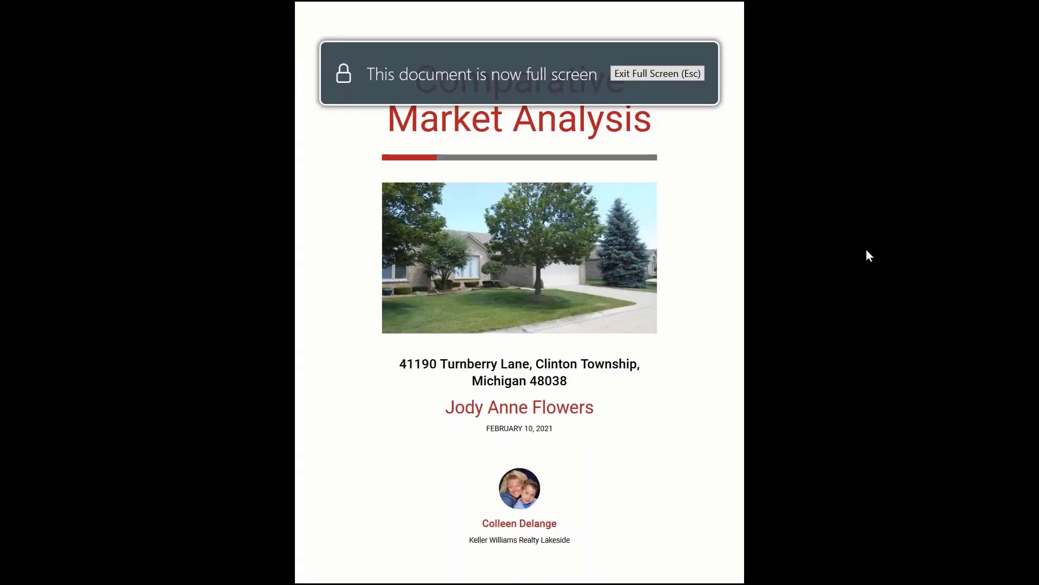
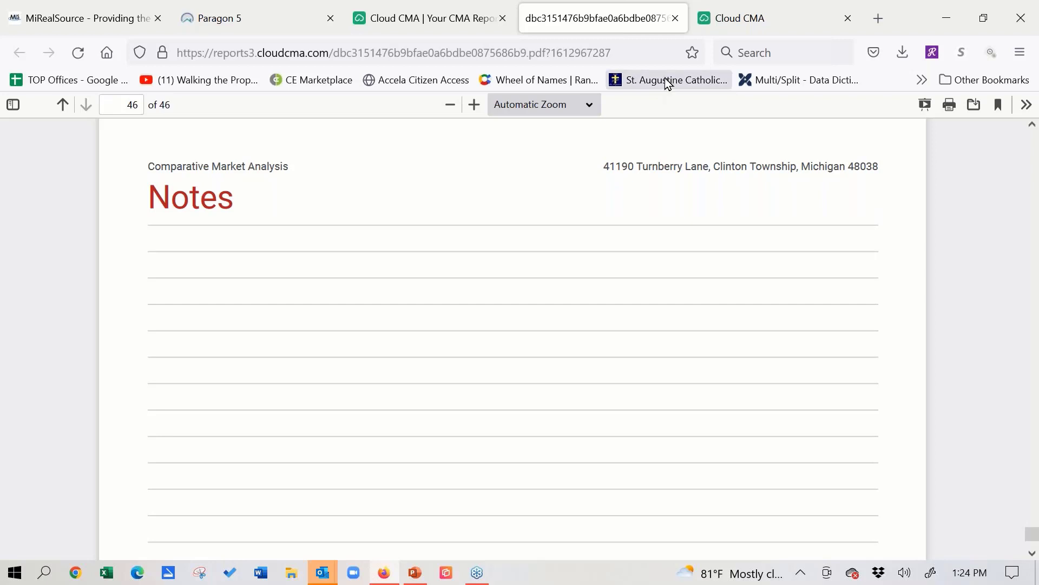
# - Close the CMA report PDF, return to Paragon 5, and open a residential property search
pyautogui.click(675, 18)
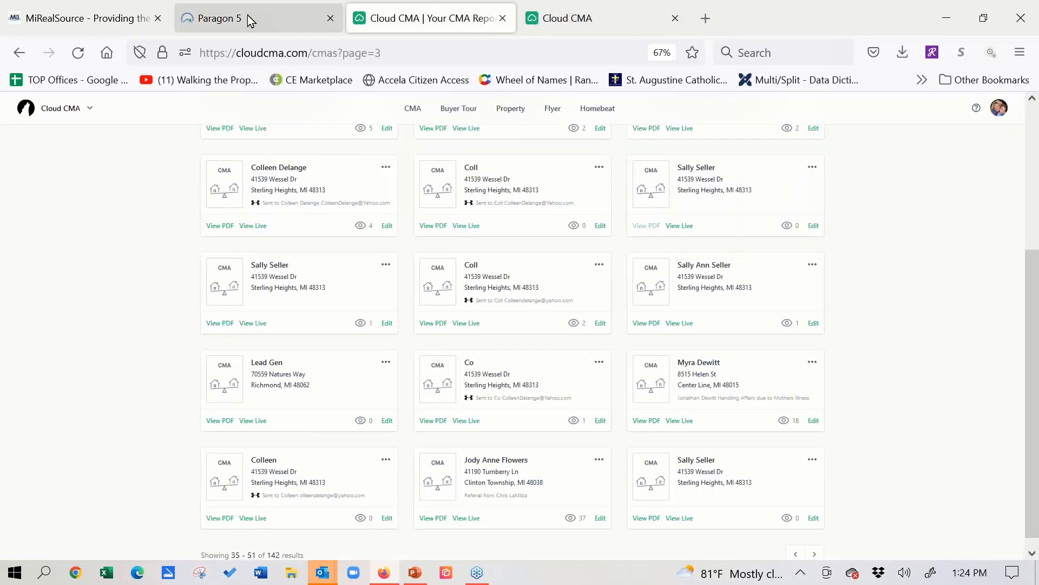
pyautogui.click(250, 19)
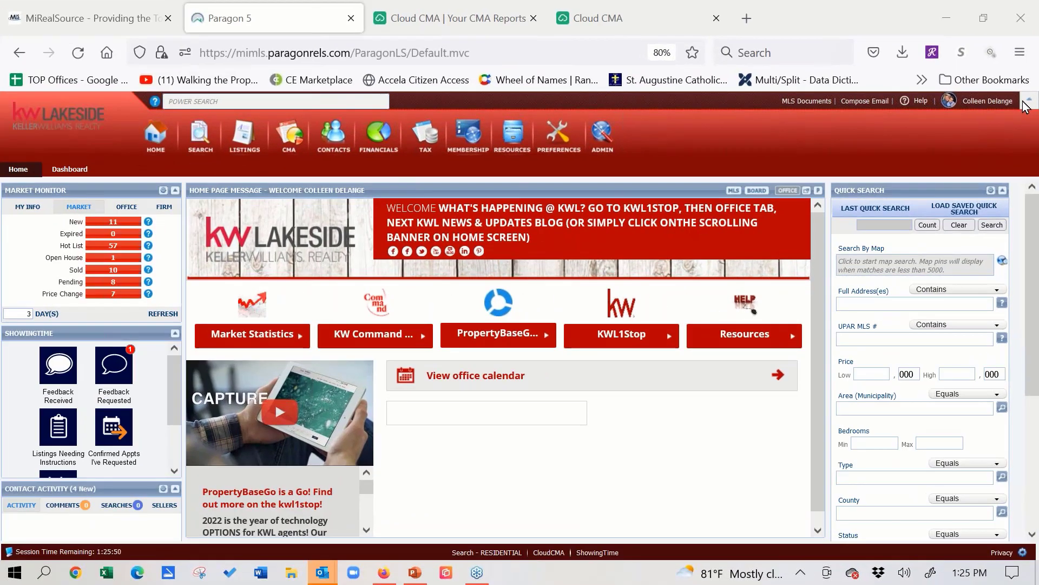
pyautogui.click(198, 135)
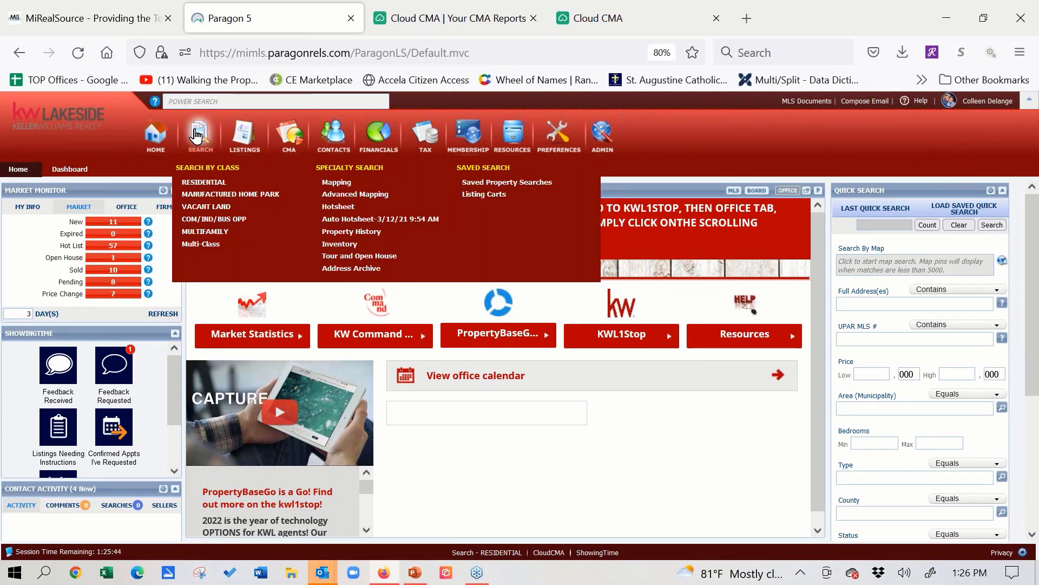
pyautogui.click(209, 185)
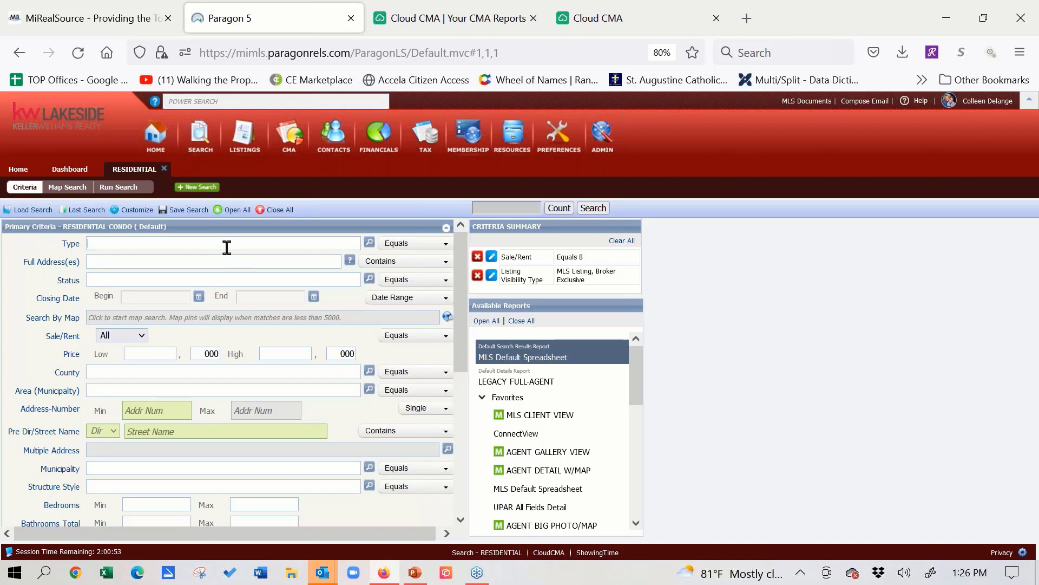
pyautogui.write('re')
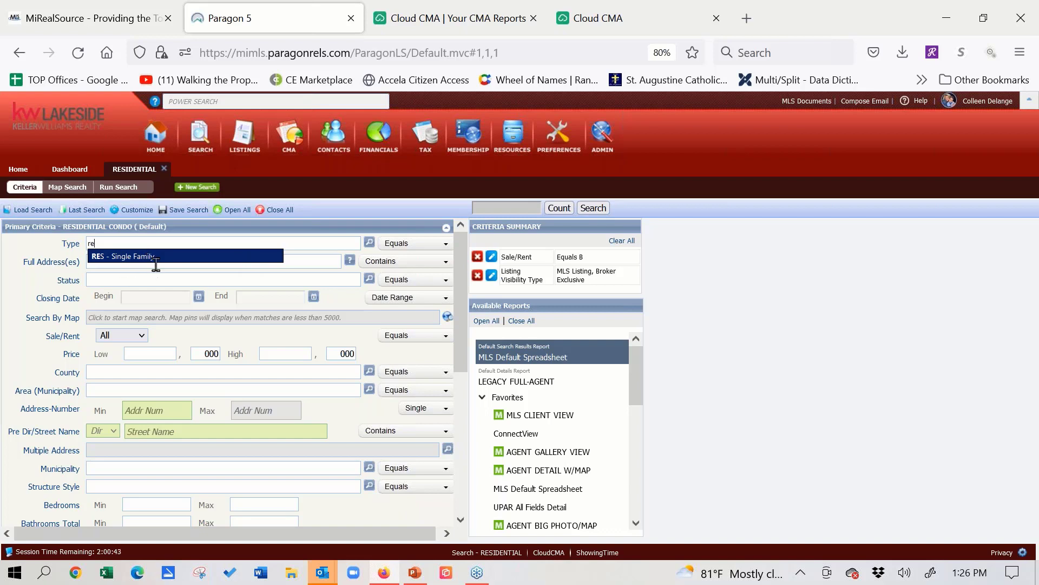
pyautogui.click(369, 245)
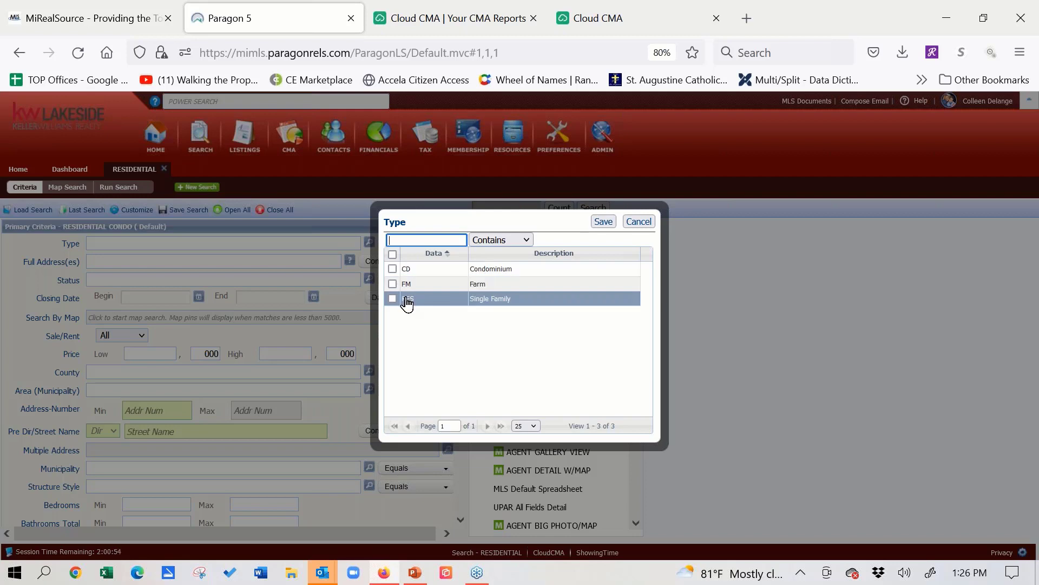
pyautogui.click(639, 221)
# - Set the property type criterion to RES - Single Family
pyautogui.click(278, 241)
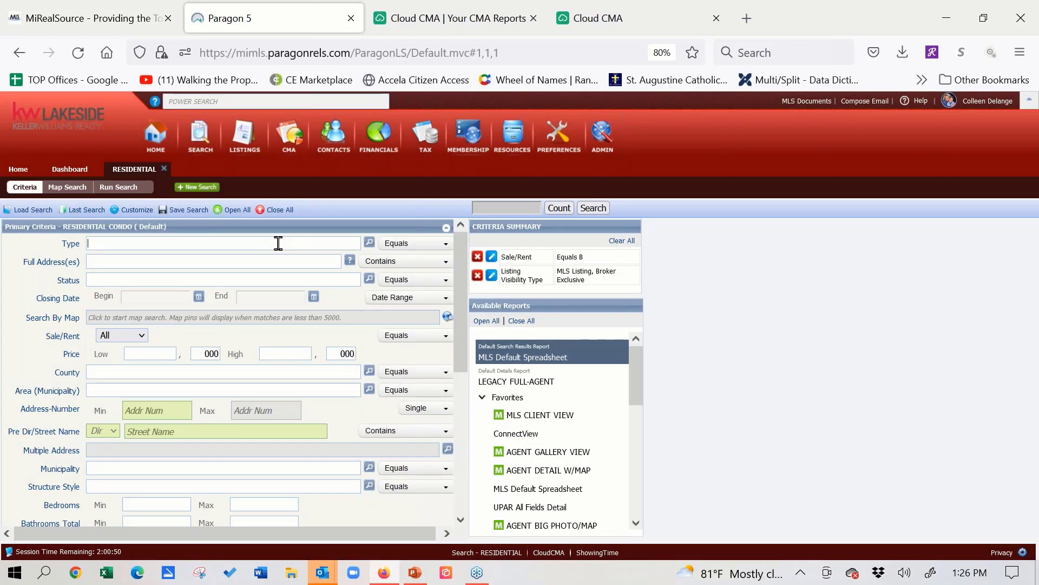
pyautogui.write('res')
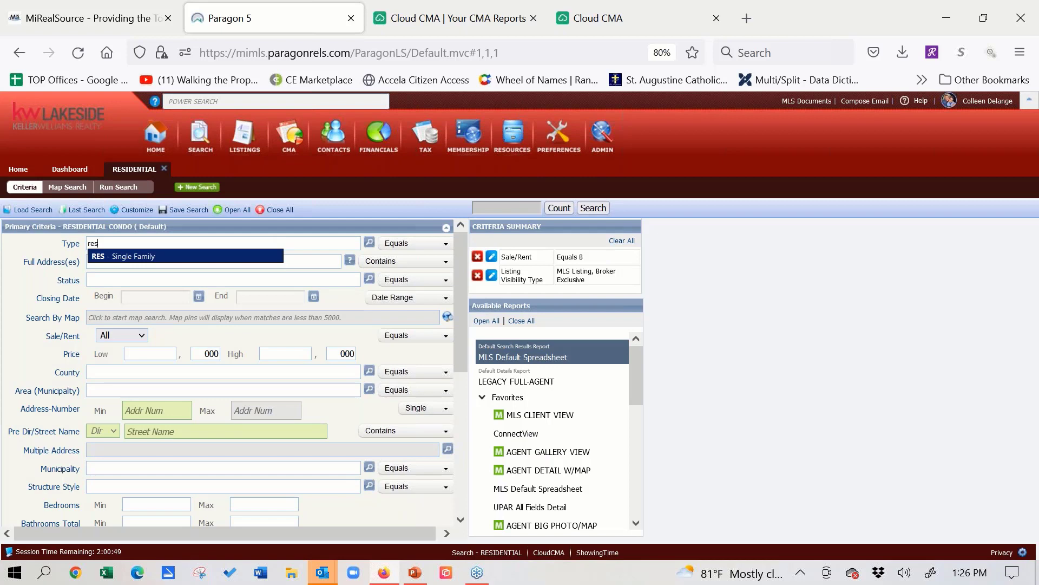
pyautogui.click(164, 258)
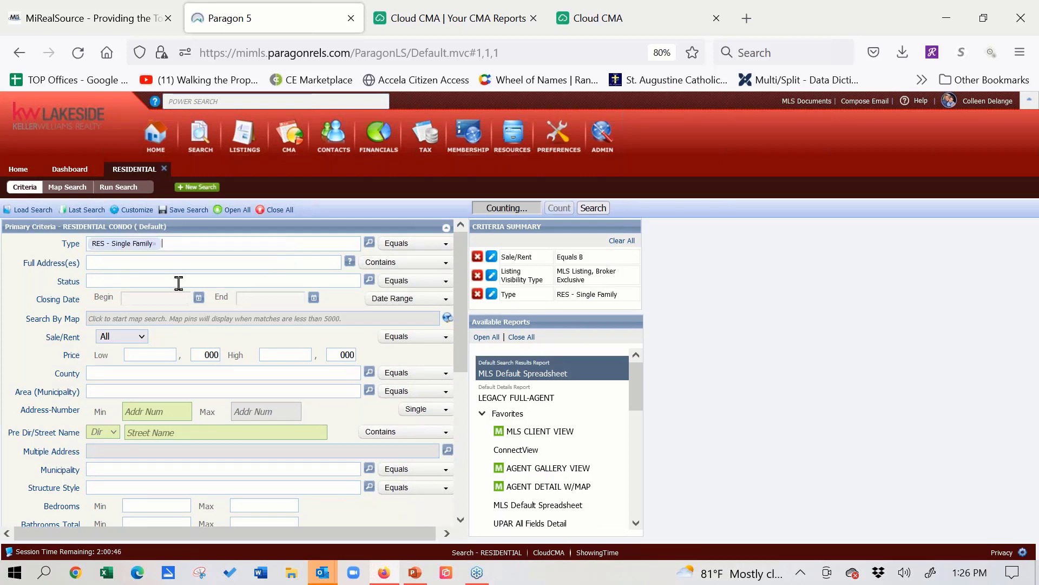
# - Set the listing status criterion to CLD - Closed, ALL ACTIVE, and PND - Pending
pyautogui.click(179, 281)
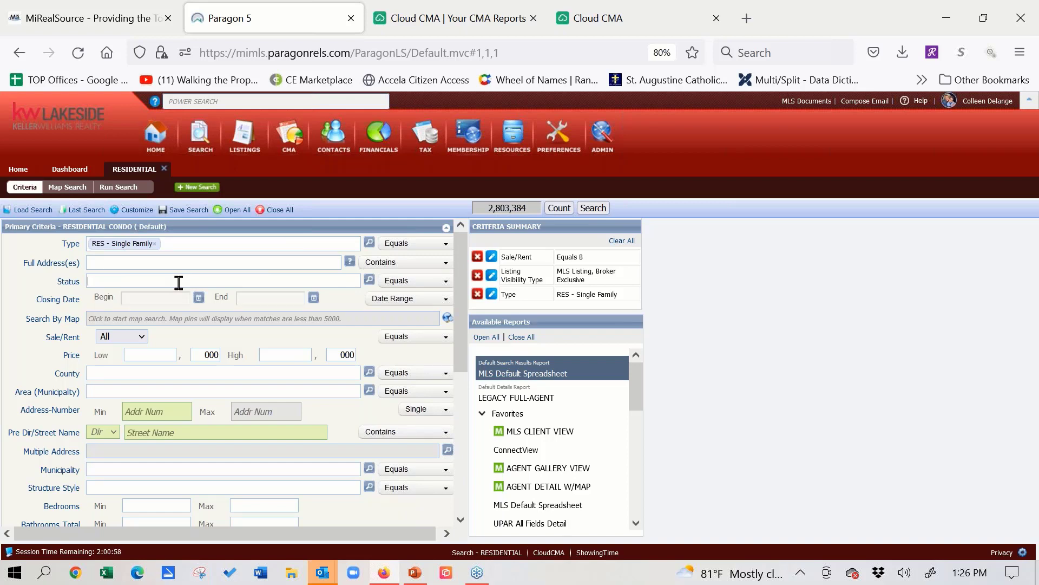
pyautogui.write('clo')
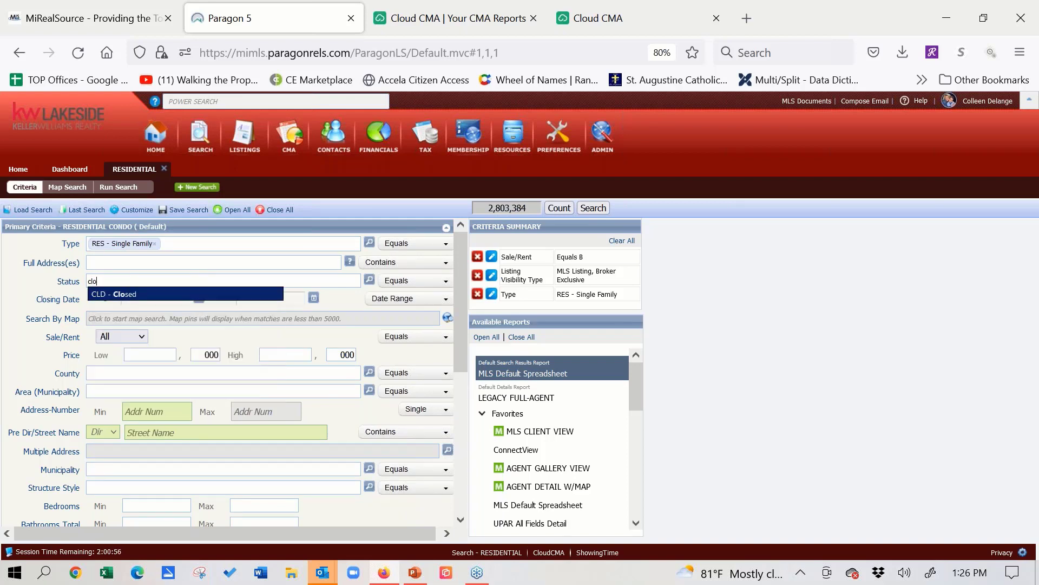
pyautogui.write('se')
pyautogui.click(121, 295)
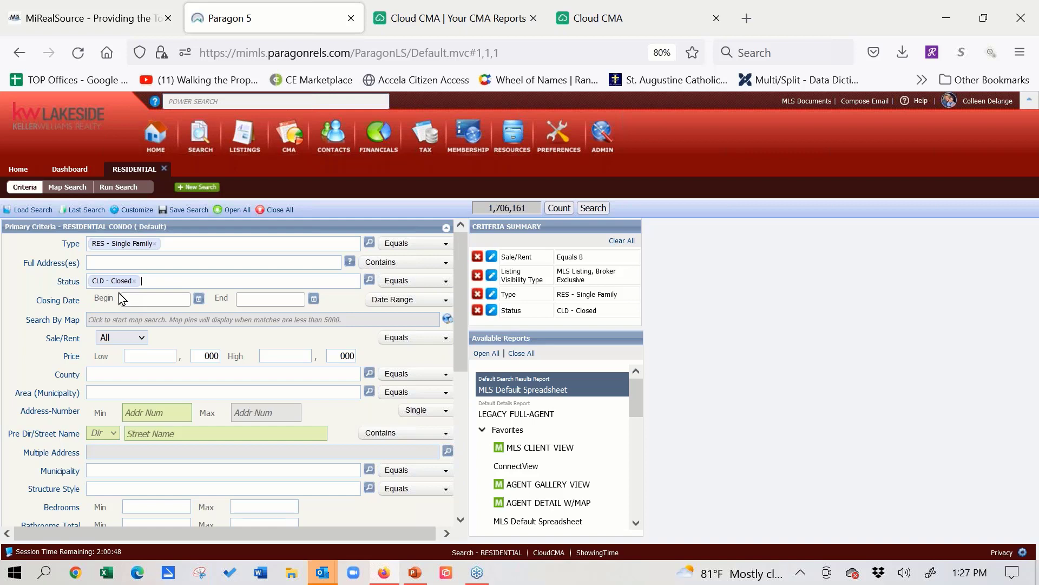
pyautogui.write('a')
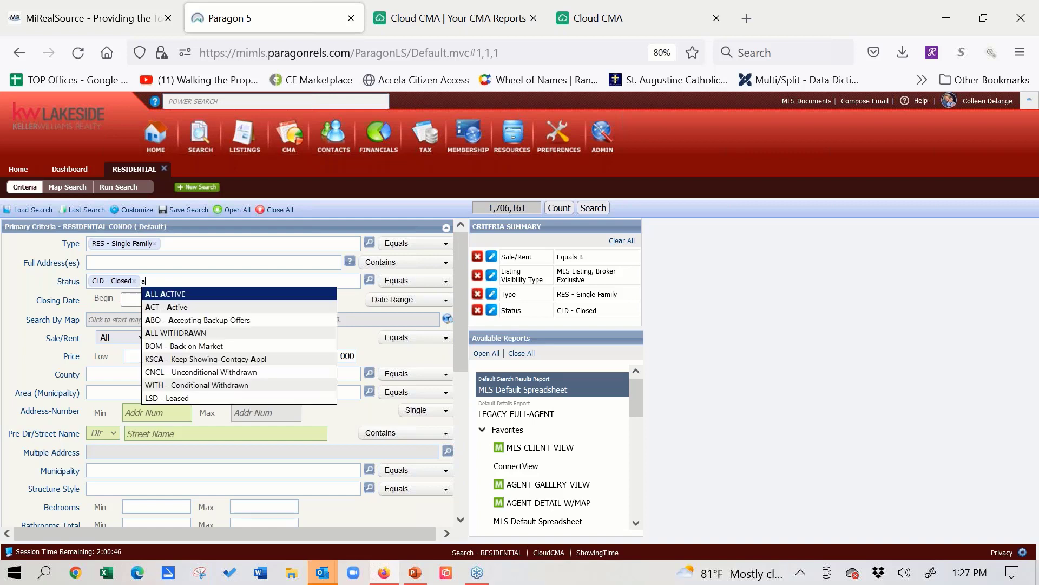
pyautogui.click(175, 294)
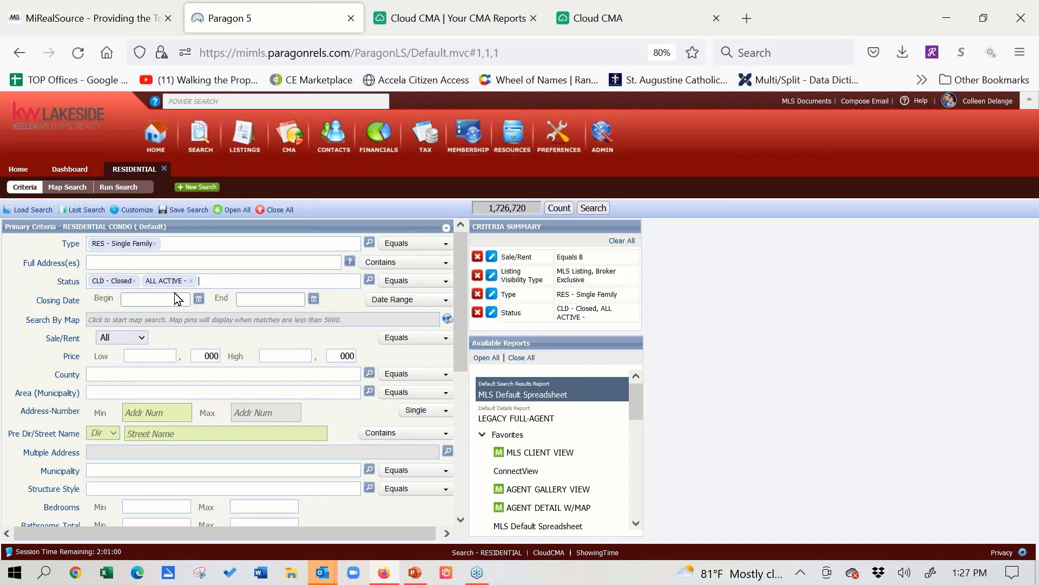
pyautogui.write('pen')
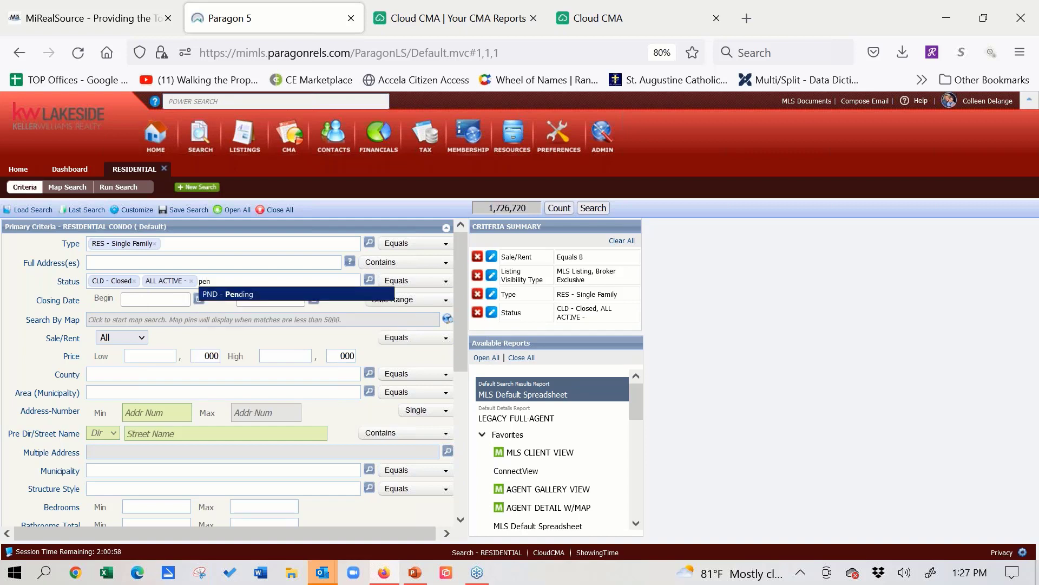
pyautogui.click(232, 295)
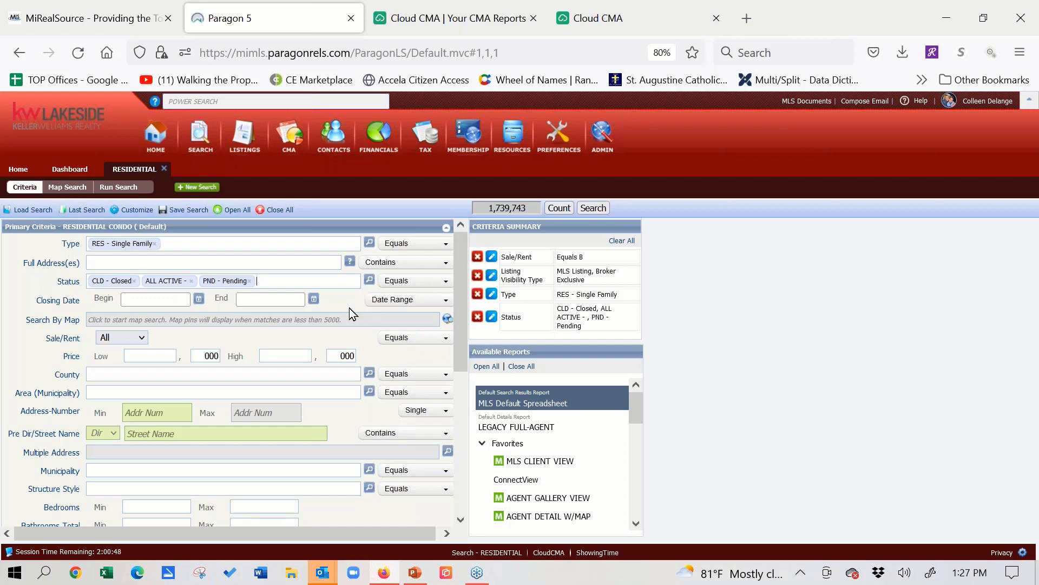
# - Limit the closing date to 6 Months Back and set Sale/Rent to For Sale
pyautogui.click(402, 301)
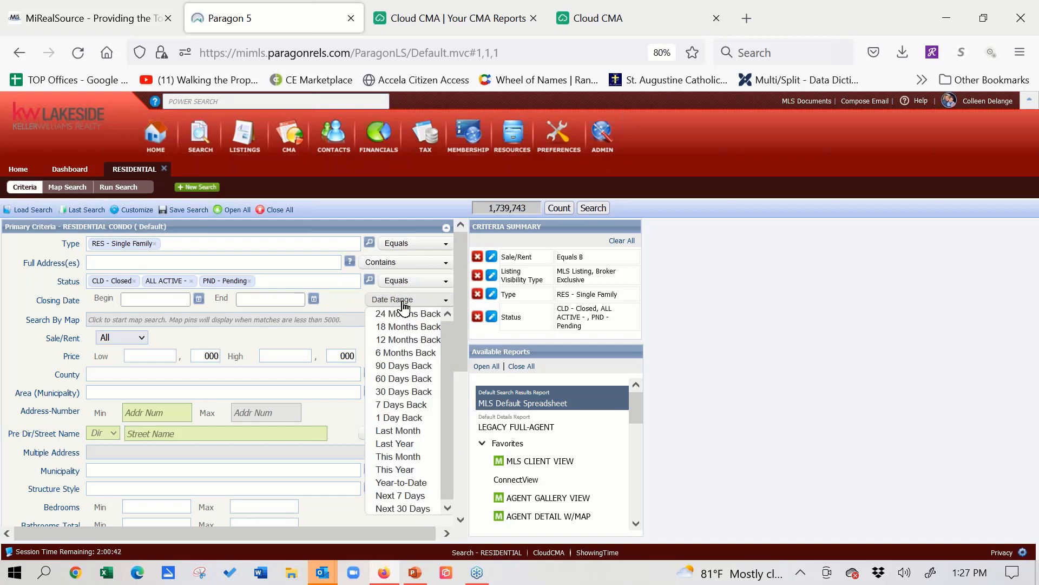
pyautogui.click(402, 353)
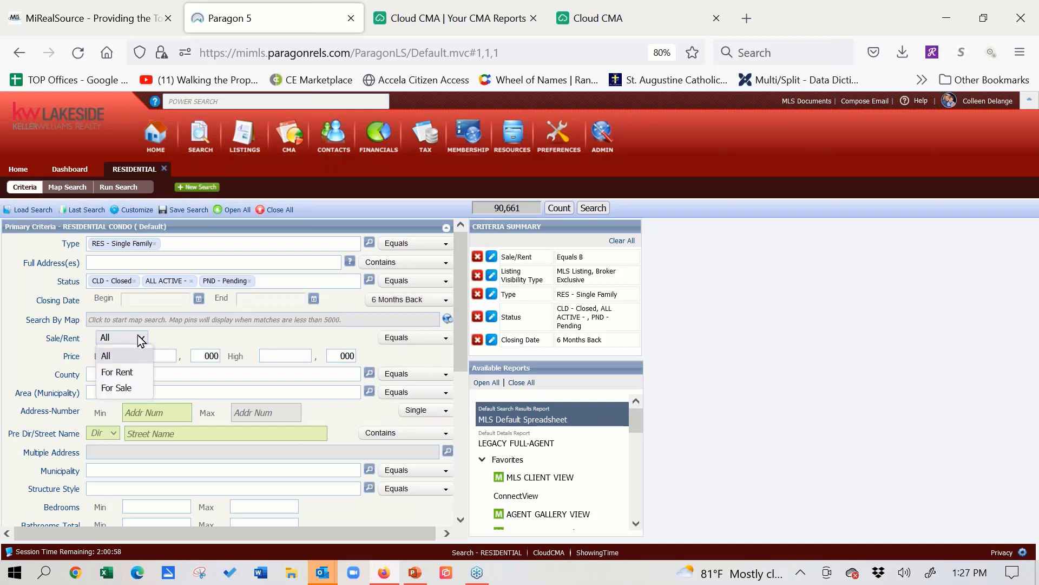
pyautogui.click(130, 388)
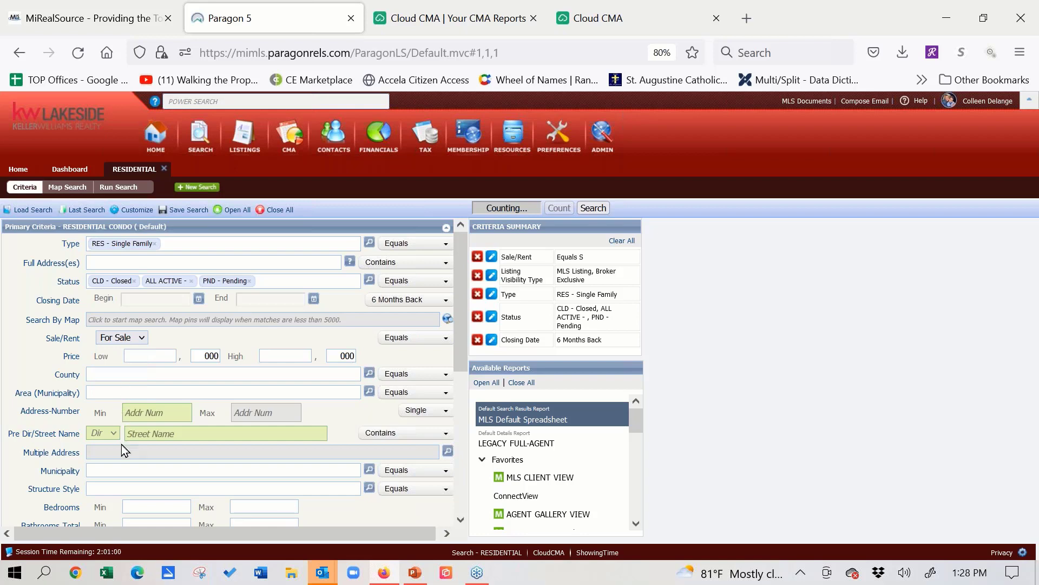
# - Set the structure style criterion to 1S - 1 Story
pyautogui.click(120, 484)
pyautogui.write('1')
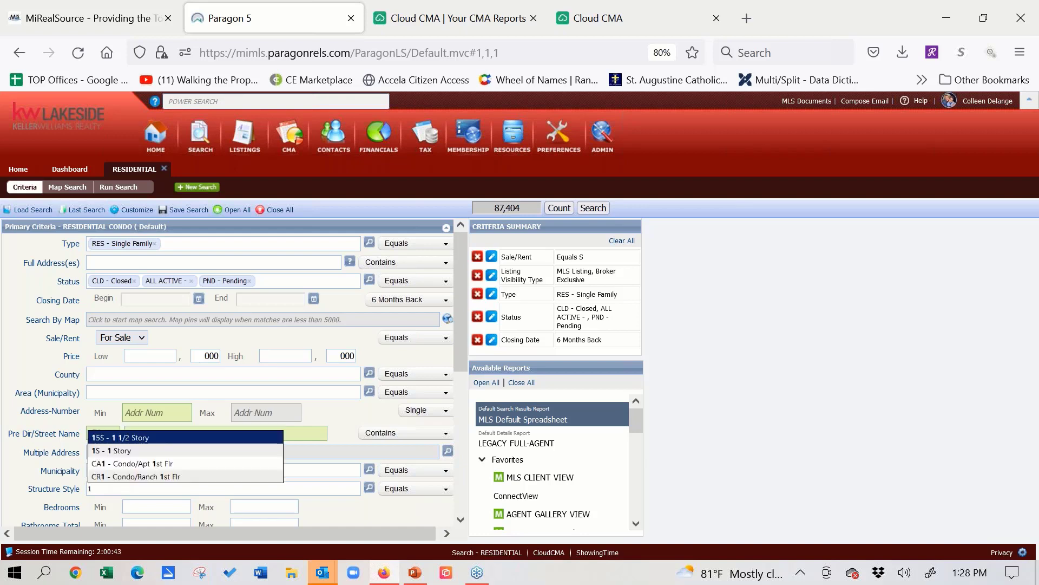
pyautogui.click(161, 450)
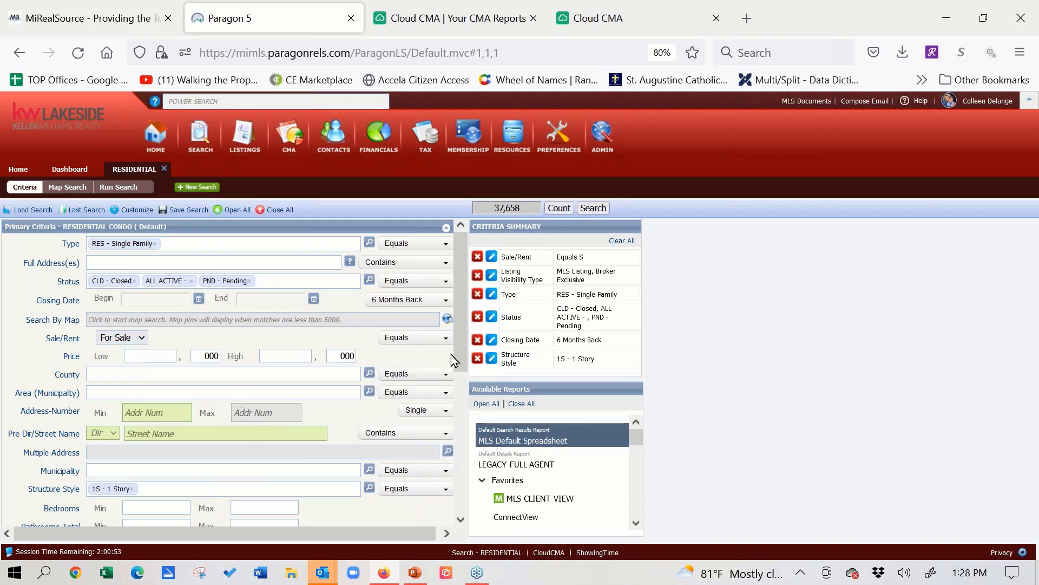
# - Set the search range to 3 to 4 bedrooms and 1 to 2 total bathrooms
pyautogui.moveTo(457, 317); pyautogui.dragTo(457, 370)
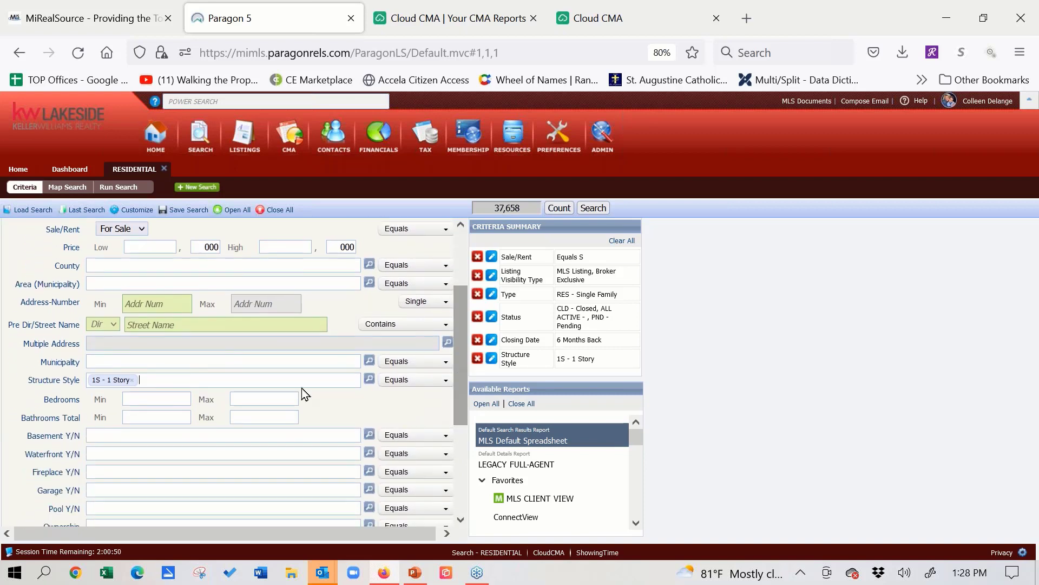
pyautogui.click(164, 398)
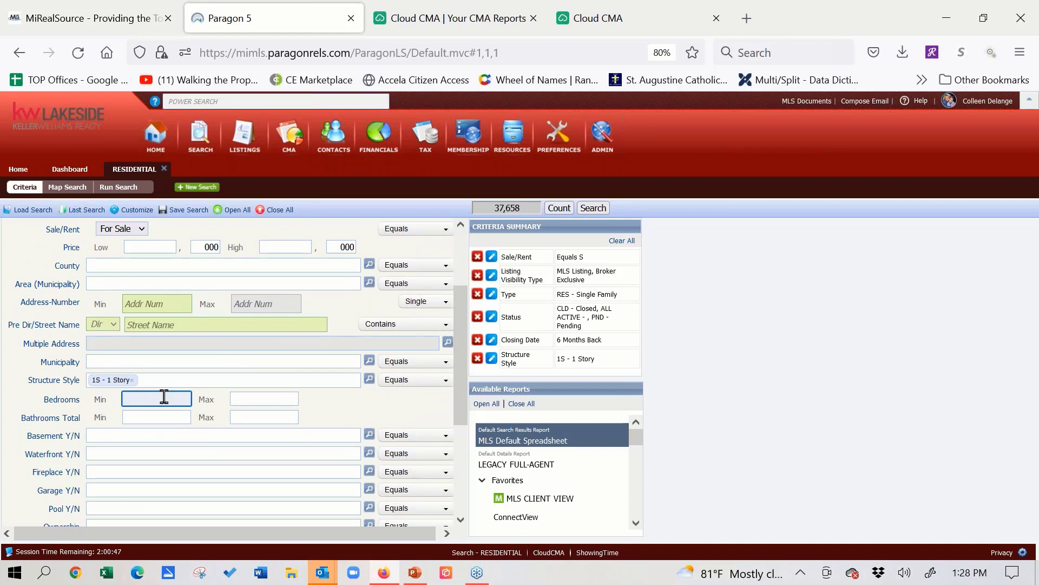
pyautogui.write('3')
pyautogui.click(241, 395)
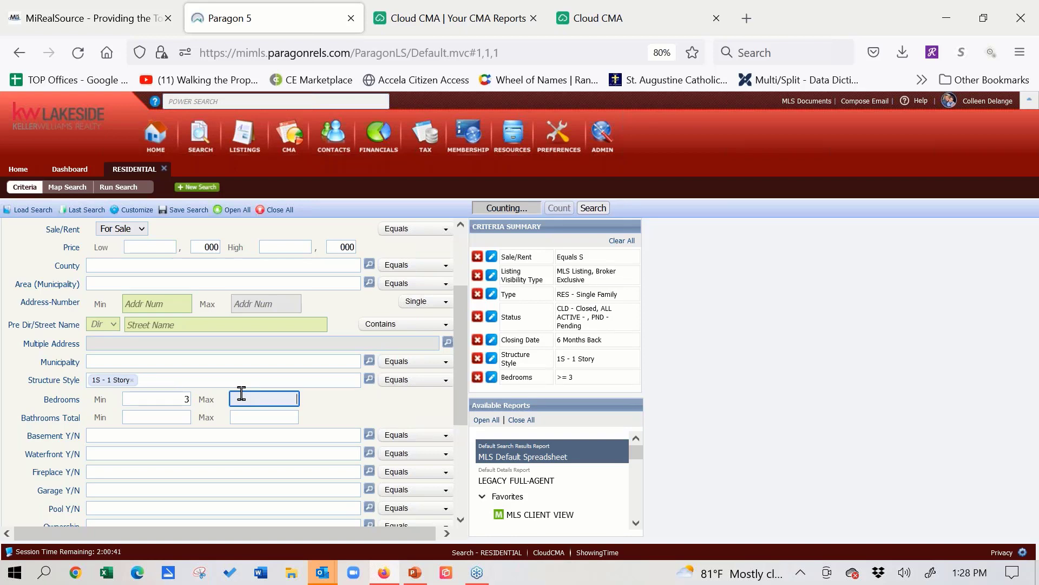
pyautogui.write('4')
pyautogui.click(163, 421)
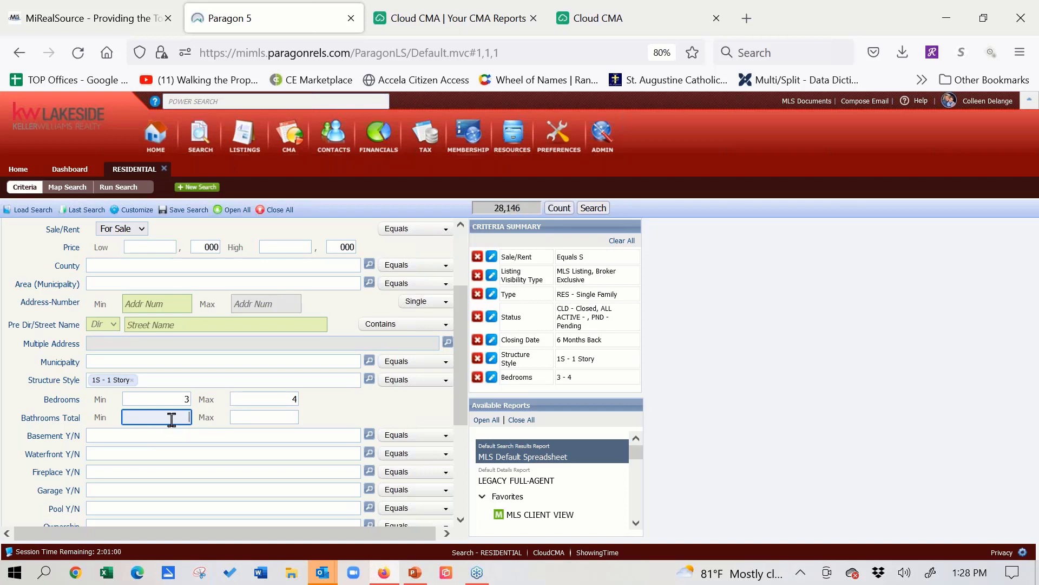
pyautogui.write('1')
pyautogui.click(270, 417)
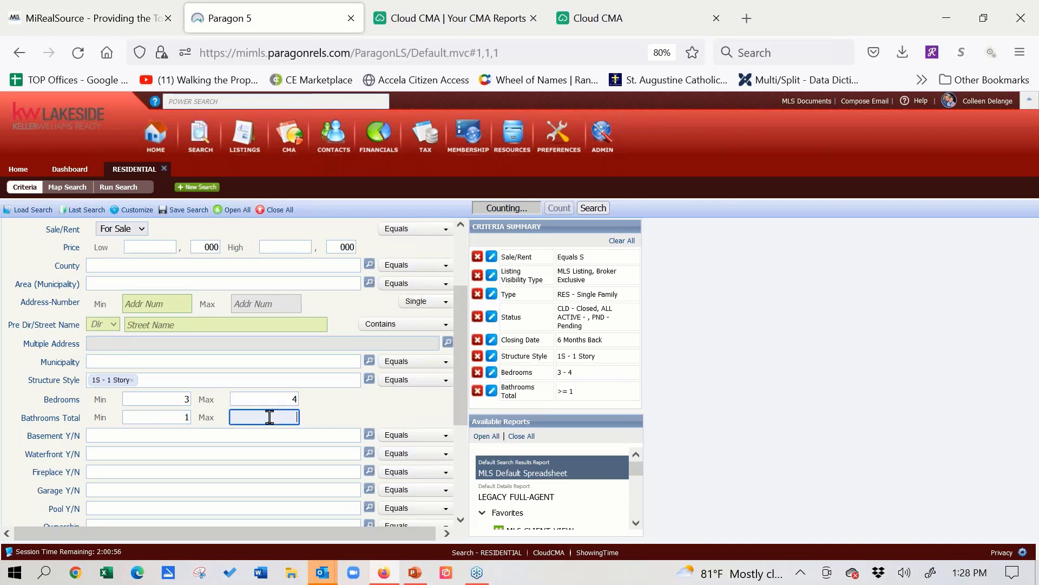
pyautogui.write('2')
# - Require both a basement and a garage by setting each criterion to Y - Yes
pyautogui.click(240, 436)
pyautogui.write('y')
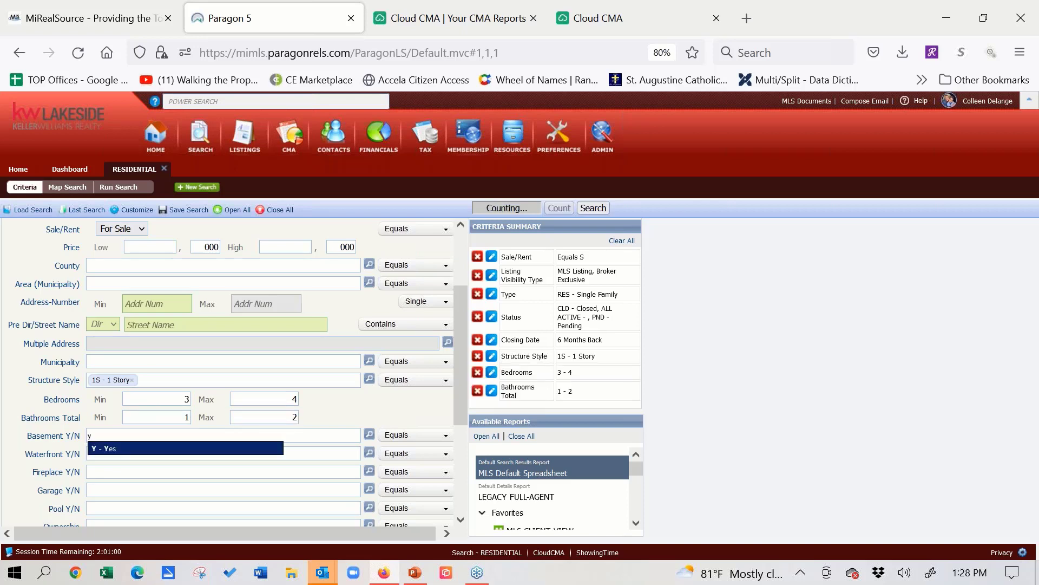
pyautogui.click(180, 451)
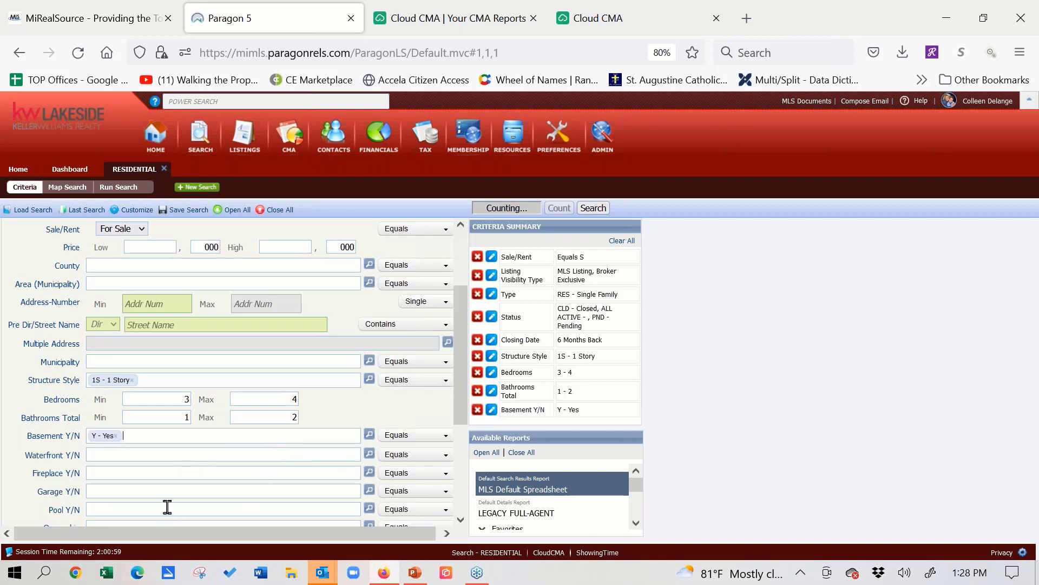
pyautogui.click(209, 489)
pyautogui.write('y')
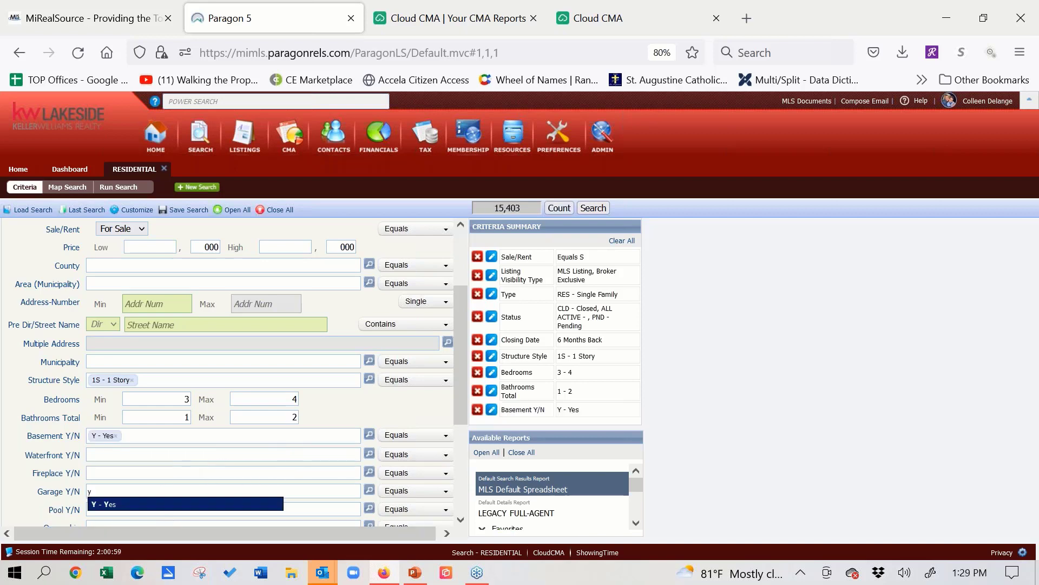
pyautogui.click(157, 506)
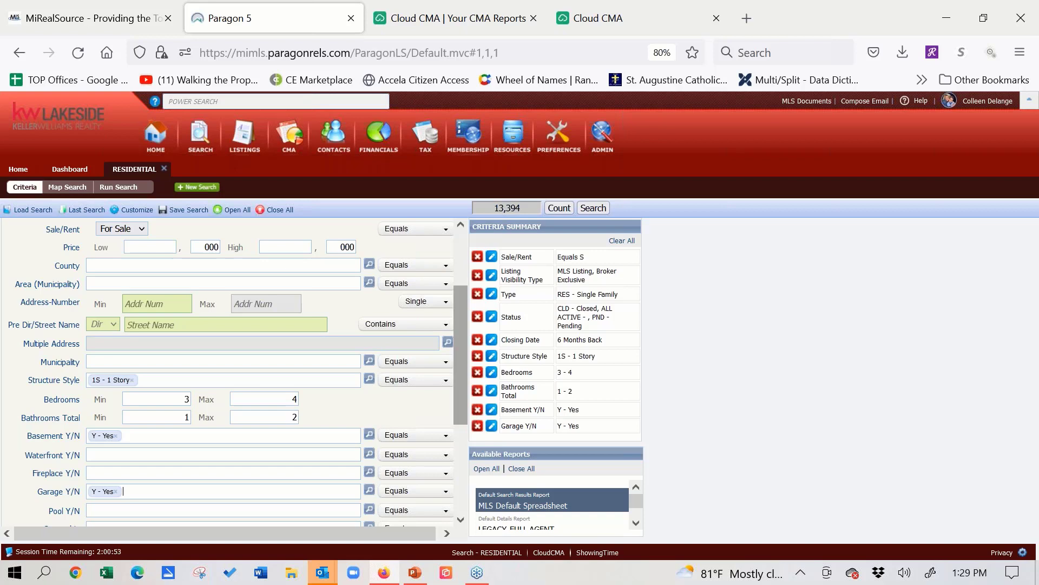
# - Open the Features criterion and review the Water Features options, collapsing all categories when done
pyautogui.moveTo(461, 401); pyautogui.dragTo(462, 457)
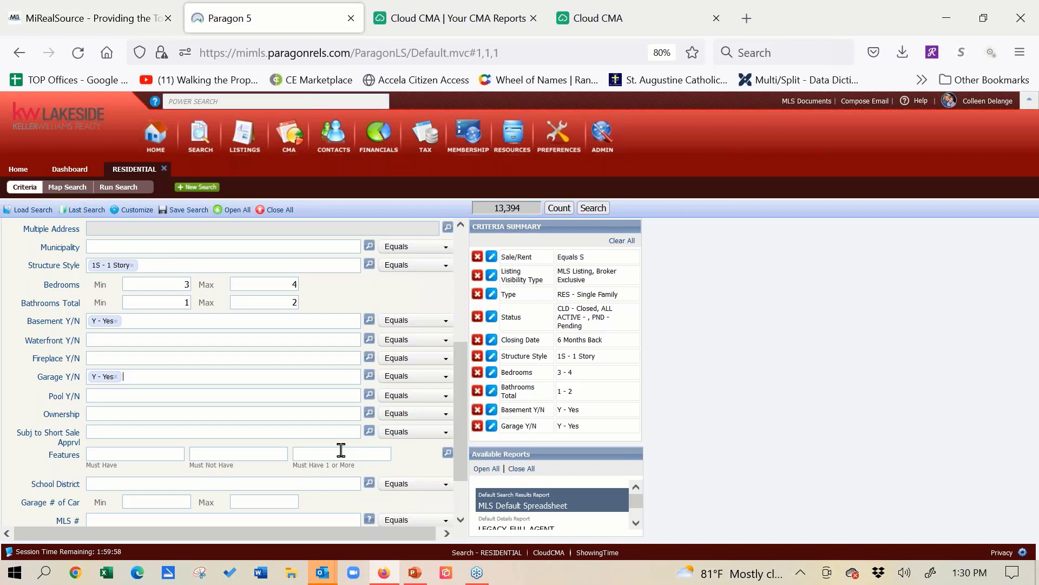
pyautogui.click(447, 454)
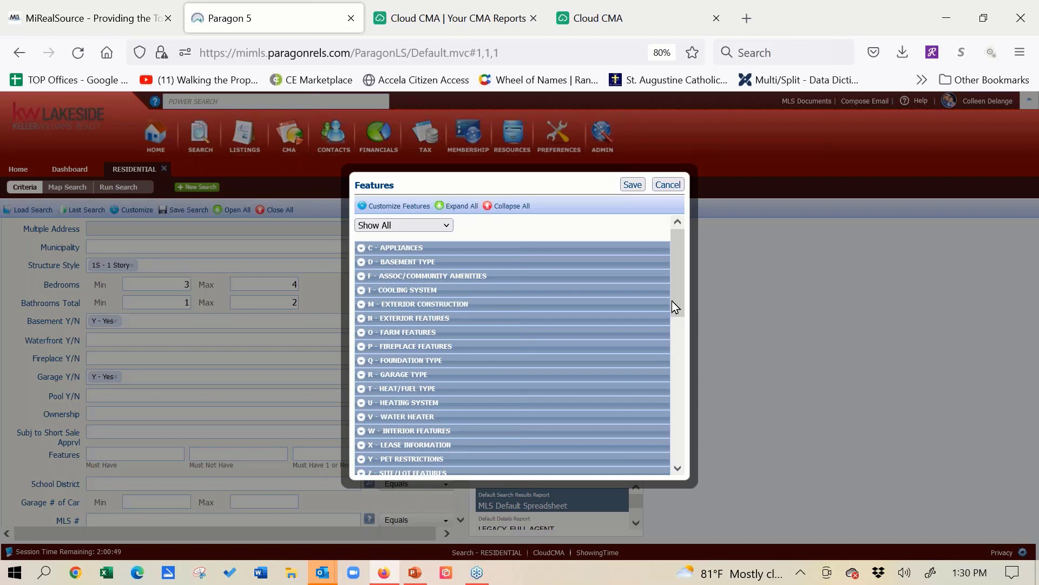
pyautogui.moveTo(677, 294); pyautogui.dragTo(679, 367)
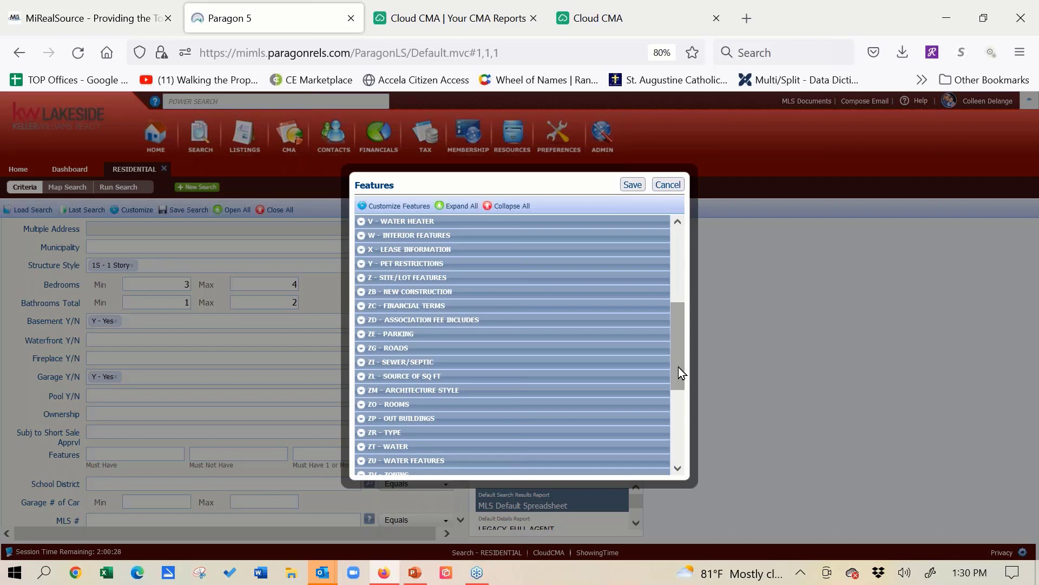
pyautogui.moveTo(678, 367); pyautogui.dragTo(678, 391)
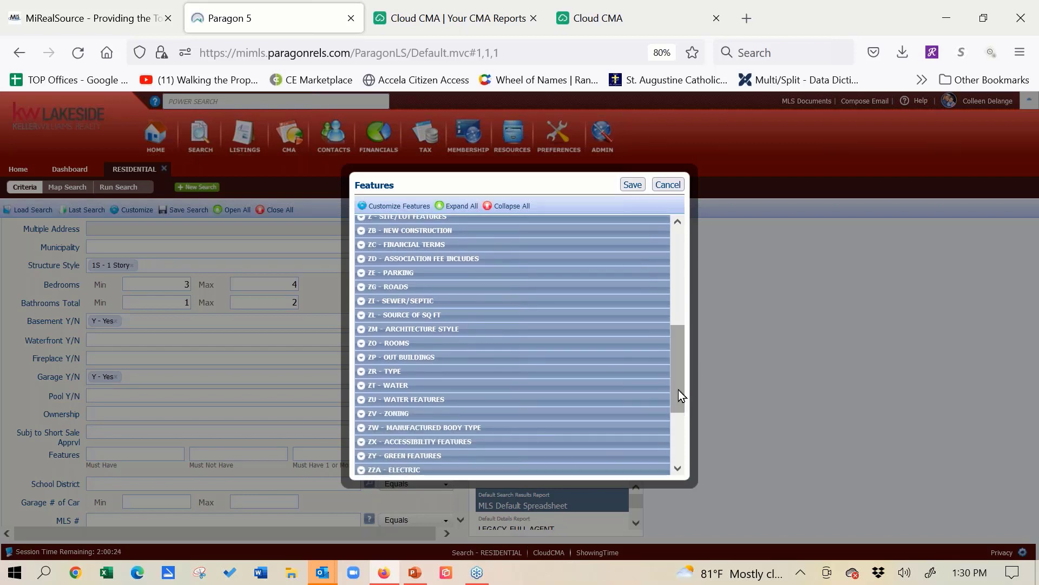
pyautogui.click(361, 400)
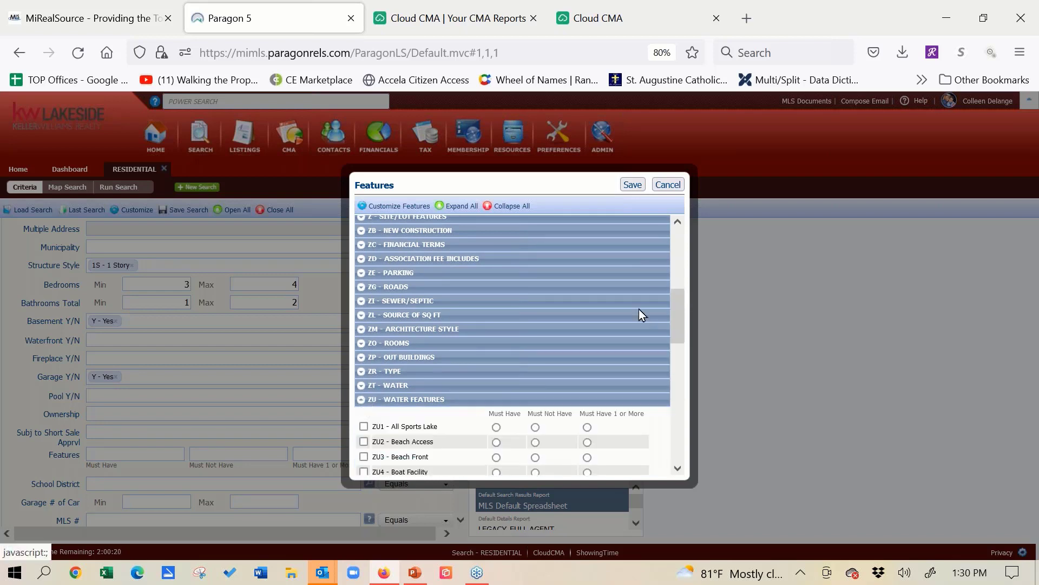
pyautogui.moveTo(677, 323); pyautogui.dragTo(670, 368)
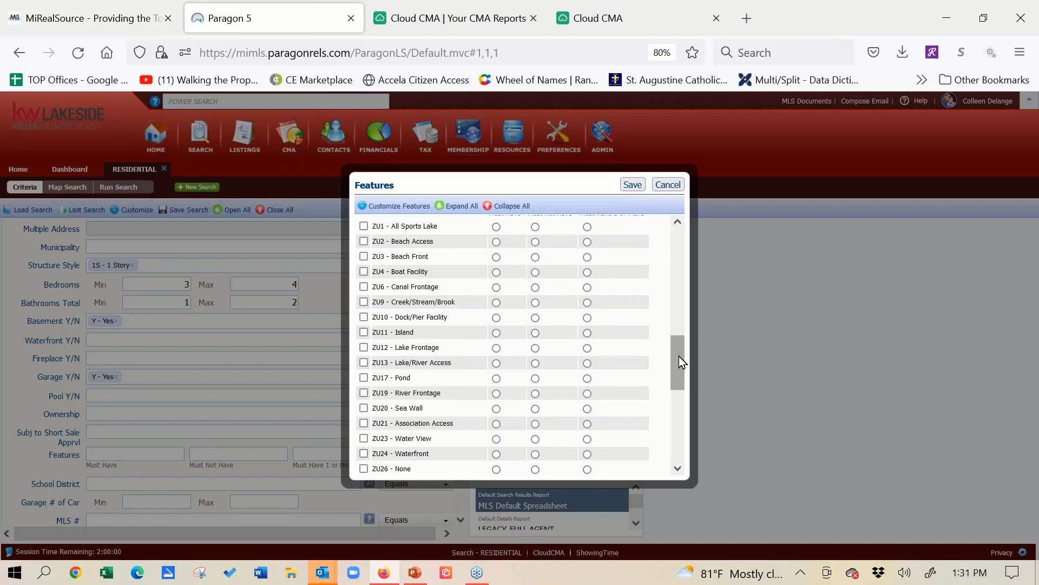
pyautogui.moveTo(680, 365); pyautogui.dragTo(673, 385)
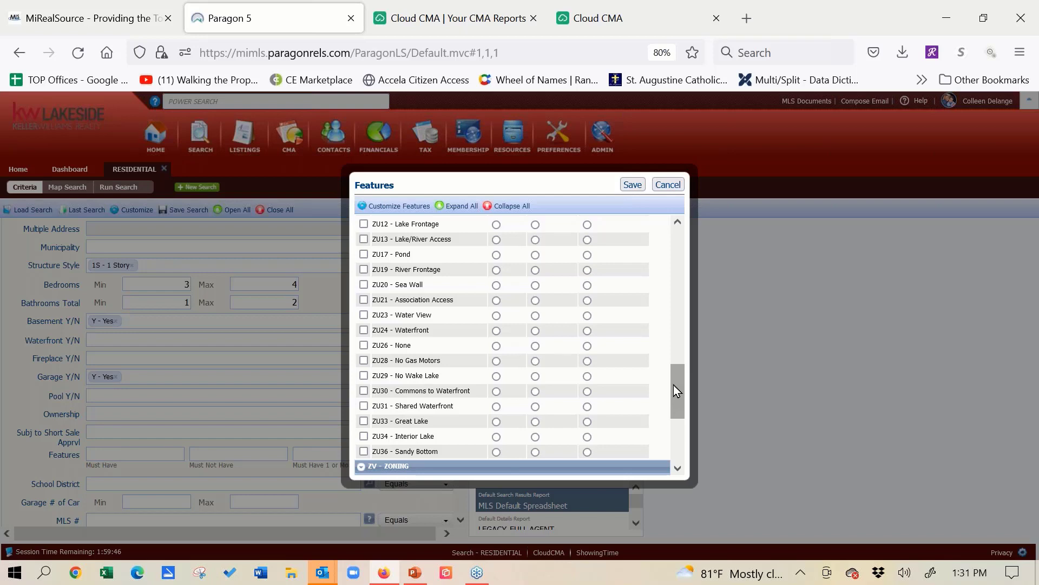
pyautogui.click(517, 213)
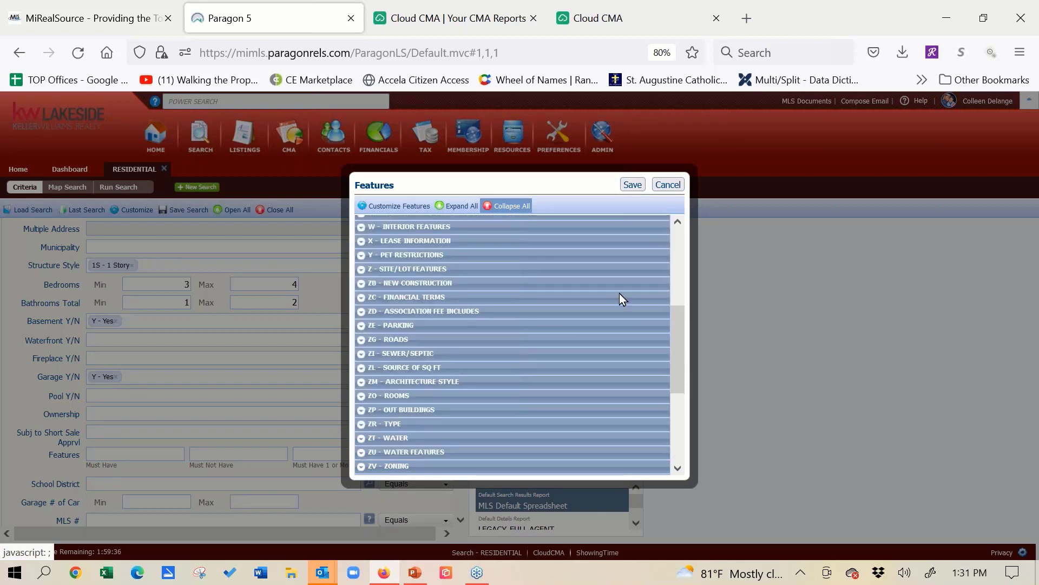
# - Examine the options in the Electric and Utilities feature categories
pyautogui.moveTo(679, 357); pyautogui.dragTo(679, 428)
pyautogui.moveTo(596, 398); pyautogui.dragTo(515, 359)
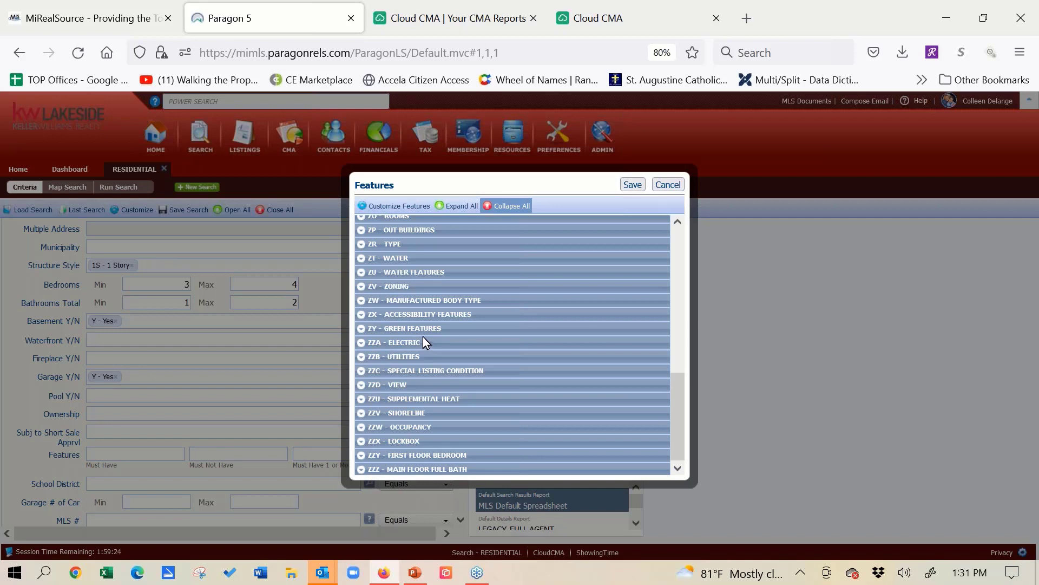
pyautogui.click(362, 343)
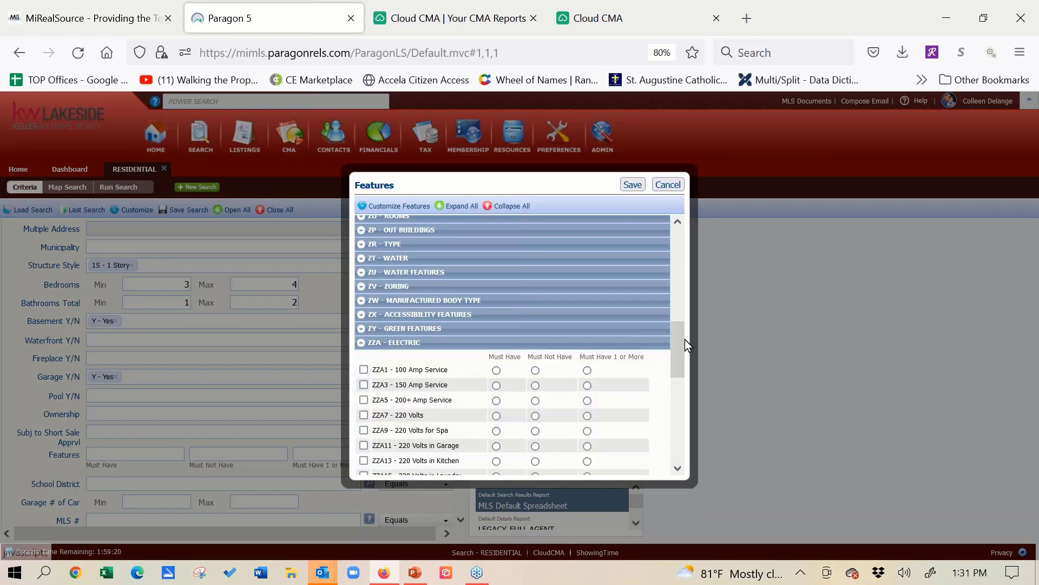
pyautogui.moveTo(677, 345); pyautogui.dragTo(674, 398)
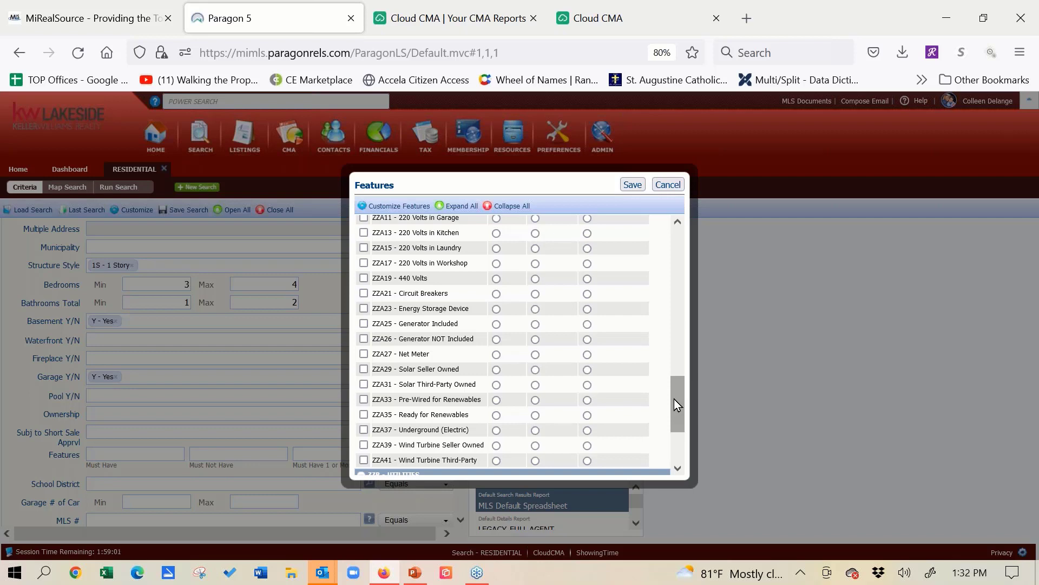
pyautogui.moveTo(674, 404); pyautogui.dragTo(675, 437)
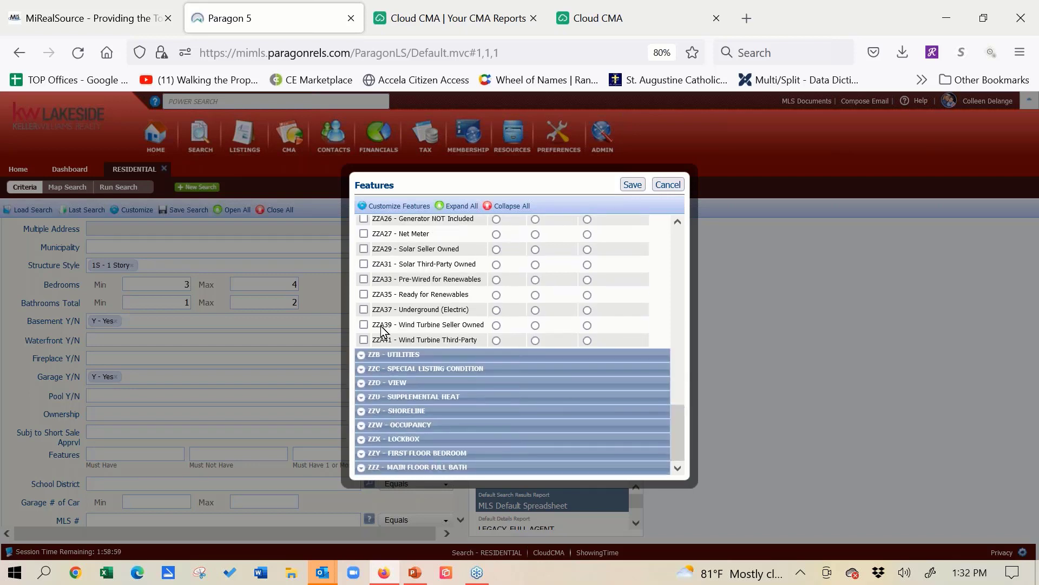
pyautogui.click(361, 355)
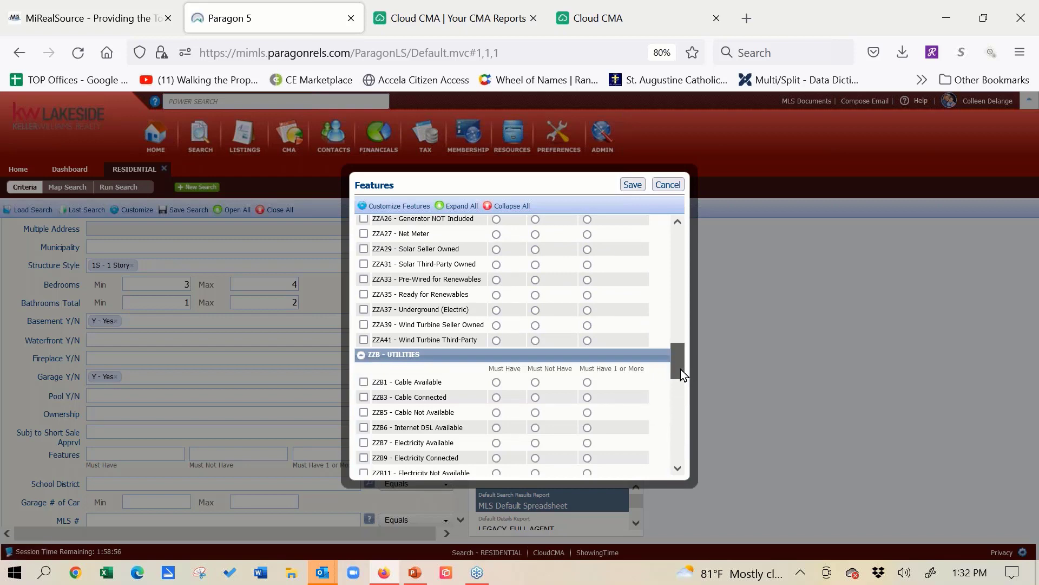
pyautogui.moveTo(680, 369); pyautogui.dragTo(678, 455)
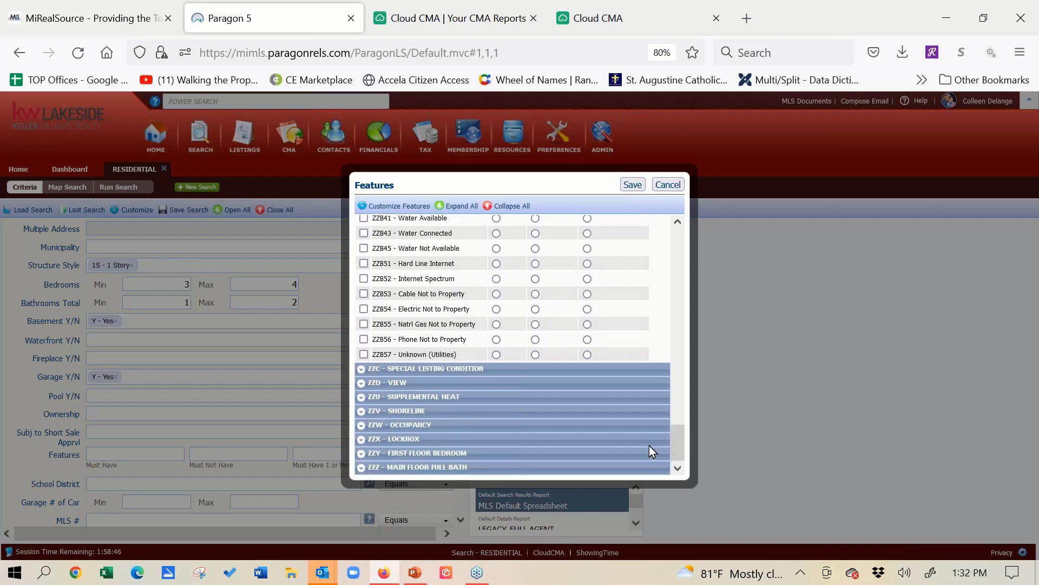
# - Review the View and Shoreline feature options and close the feature list without saving
pyautogui.click(359, 383)
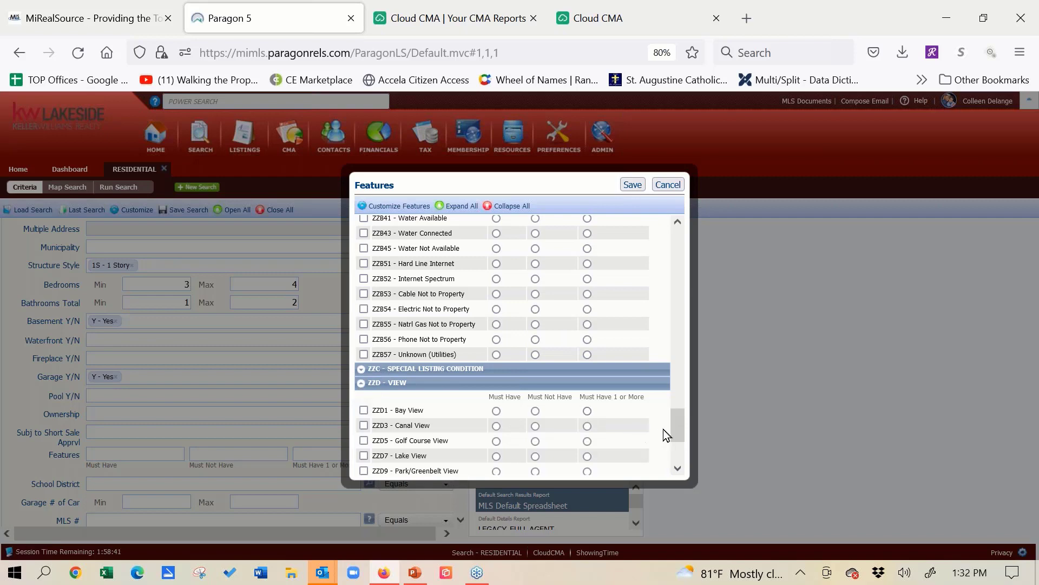
pyautogui.moveTo(676, 432); pyautogui.dragTo(677, 454)
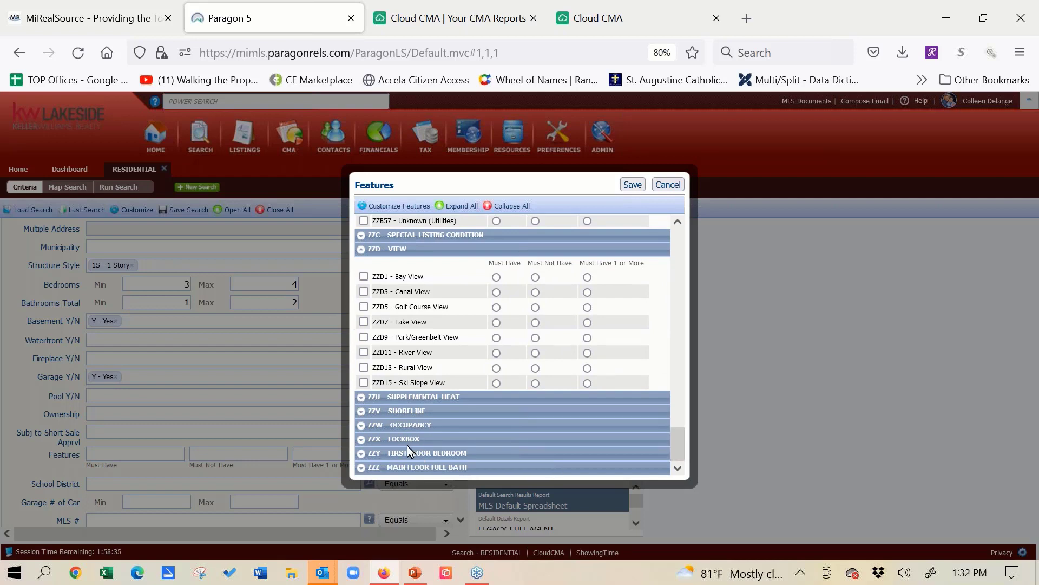
pyautogui.click(362, 413)
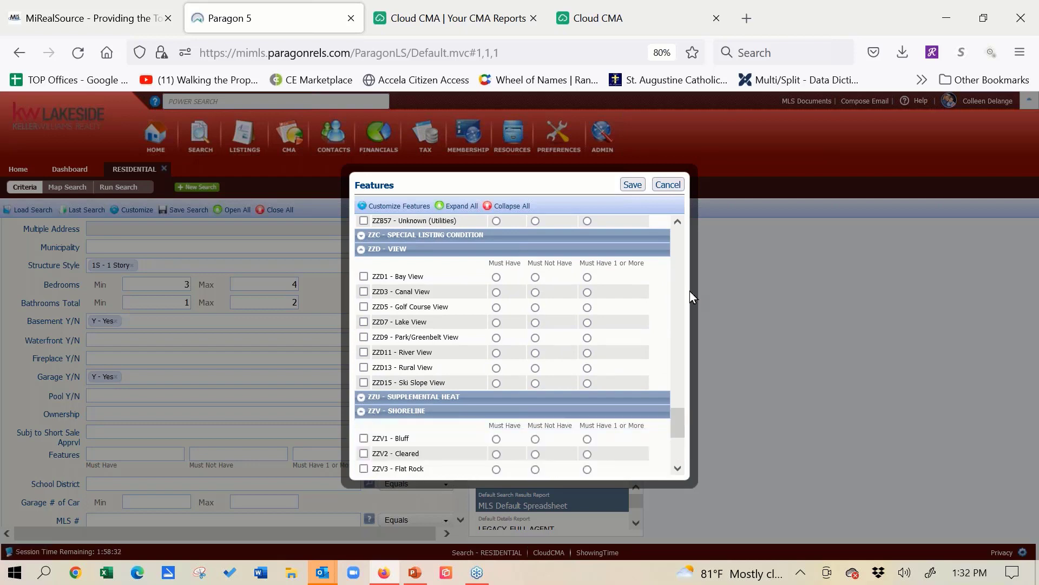
pyautogui.click(361, 249)
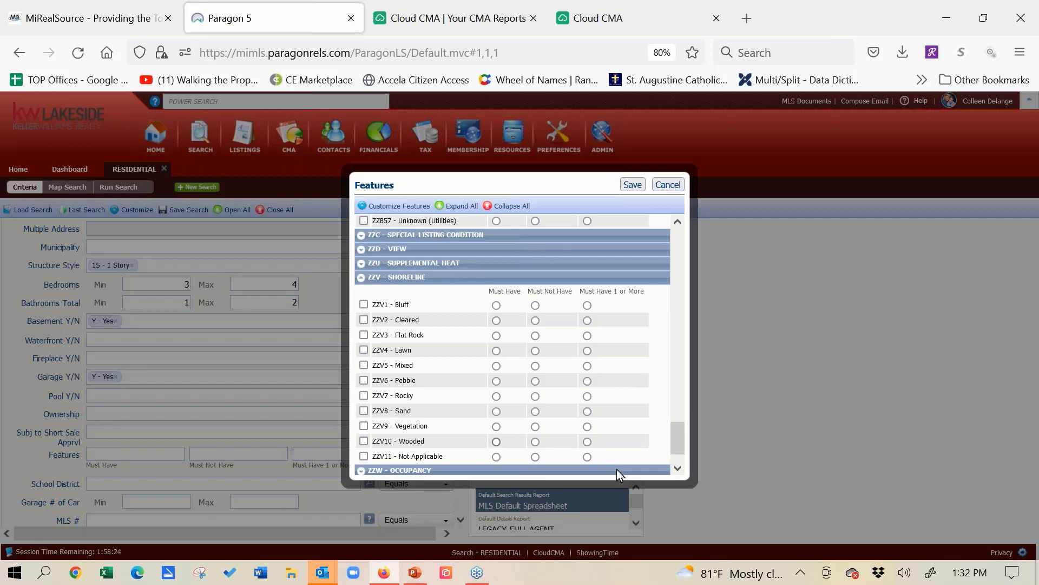
pyautogui.moveTo(683, 440); pyautogui.dragTo(683, 450)
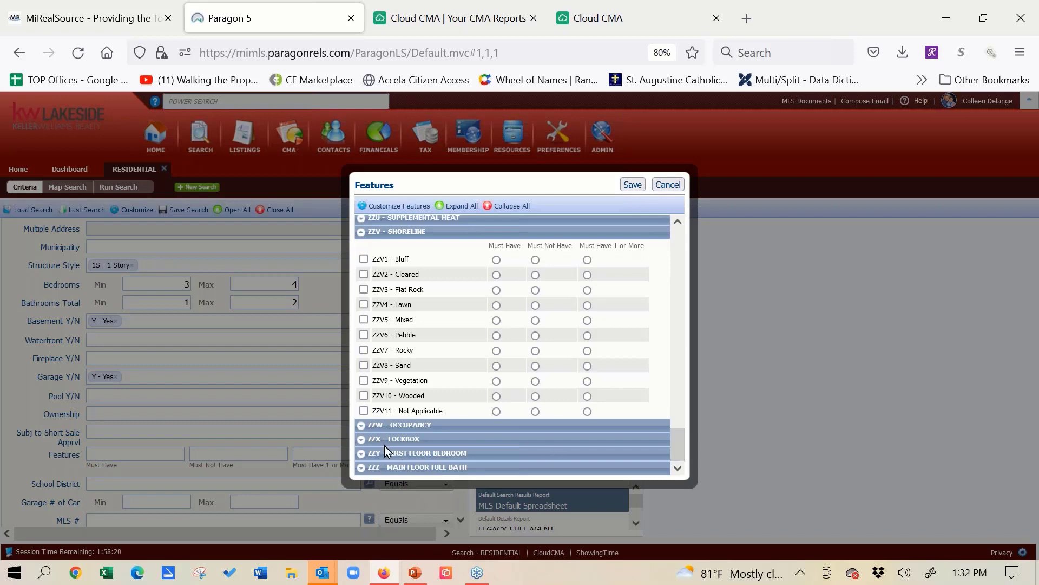
pyautogui.click(668, 185)
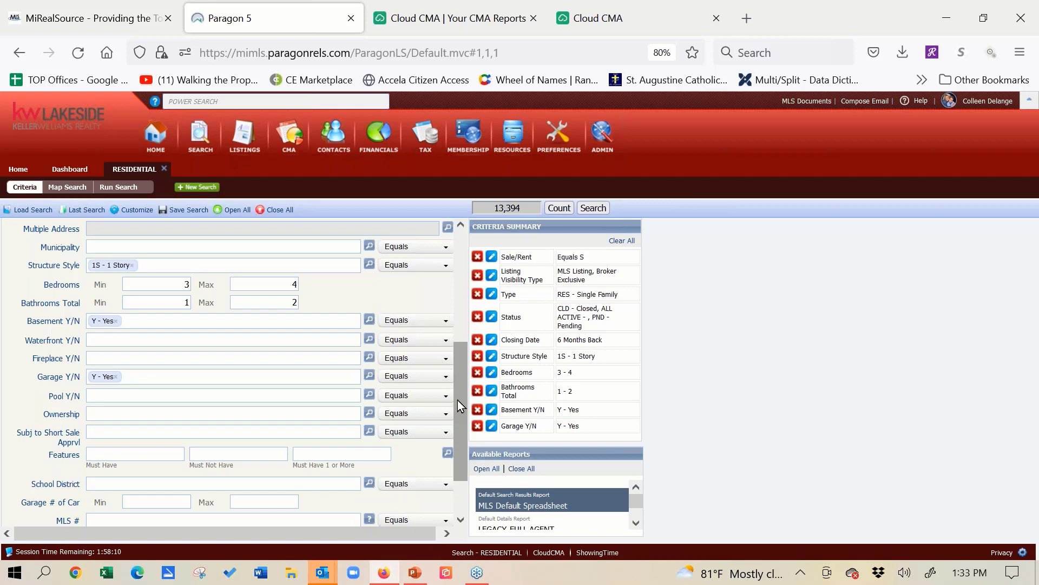
# - Set the Above Grade SqFt range to a minimum of 1100 and a maximum of 1600
pyautogui.scroll(-2, 457, 412)
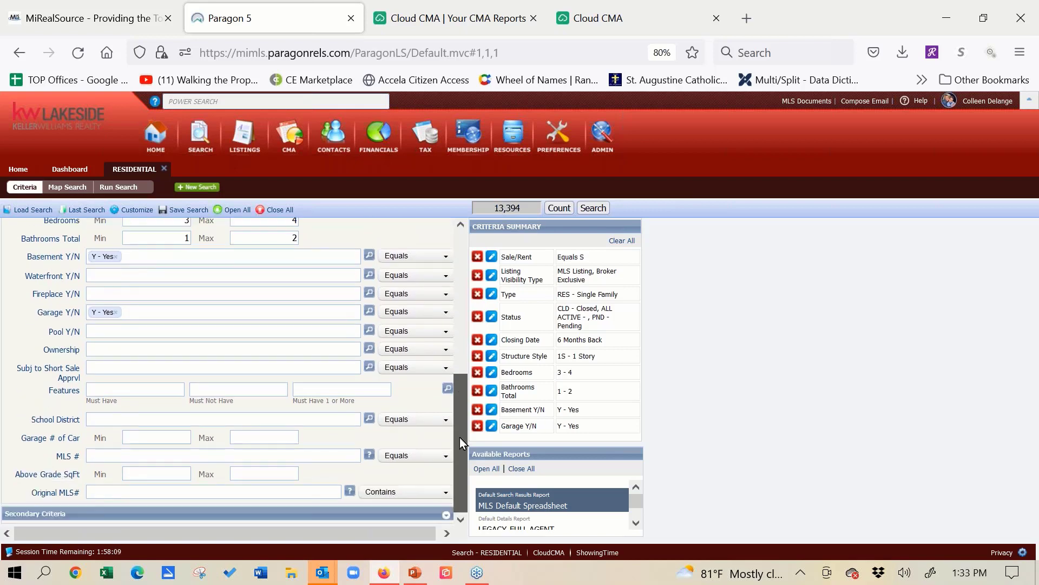
pyautogui.click(171, 472)
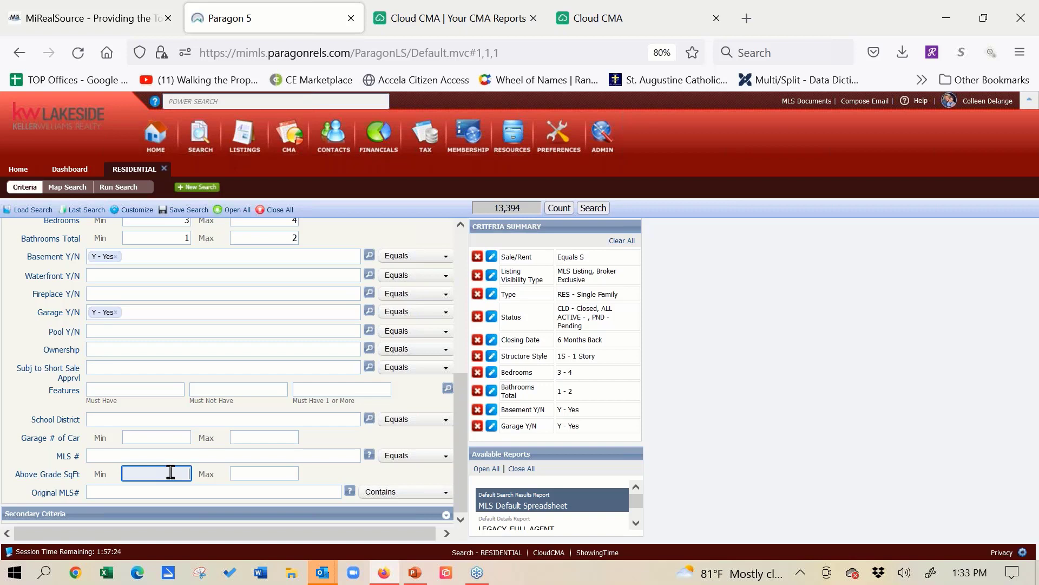
pyautogui.click(252, 476)
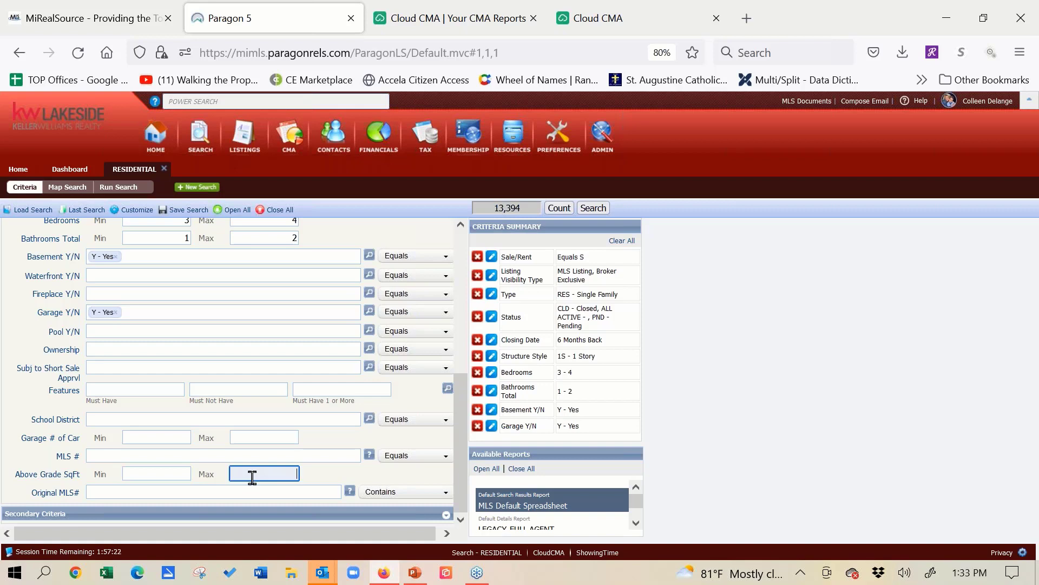
pyautogui.write('1600')
pyautogui.click(169, 475)
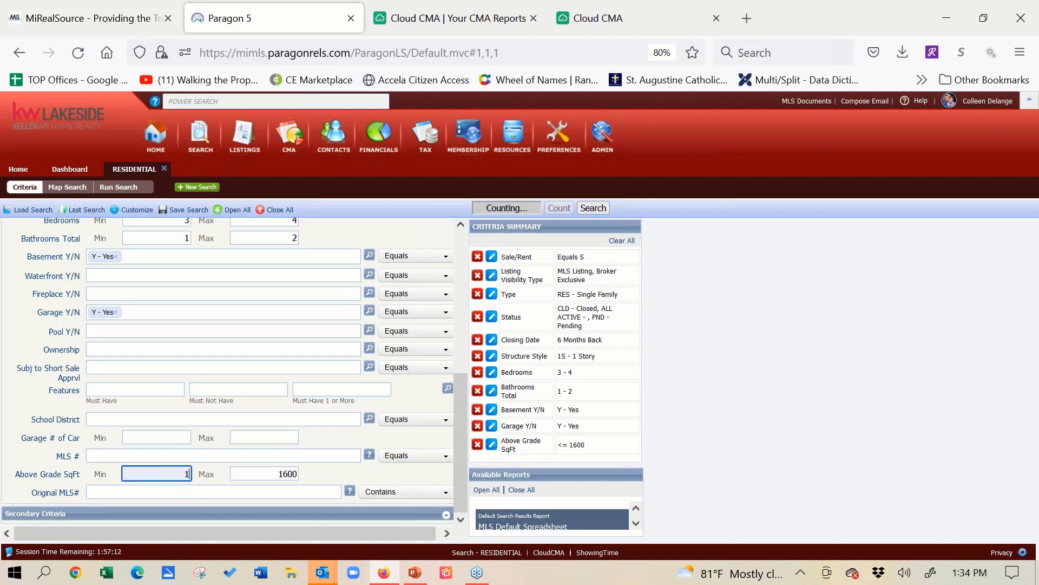
pyautogui.write('1100')
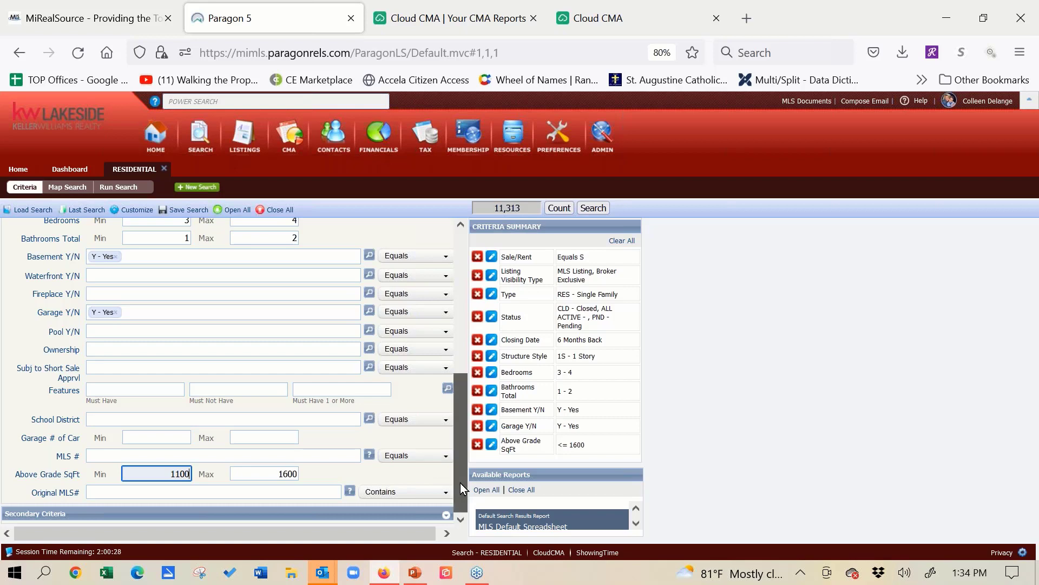
# - Start a map search from the primary criteria and center the map on the subject property's address
pyautogui.moveTo(460, 483); pyautogui.dragTo(462, 460)
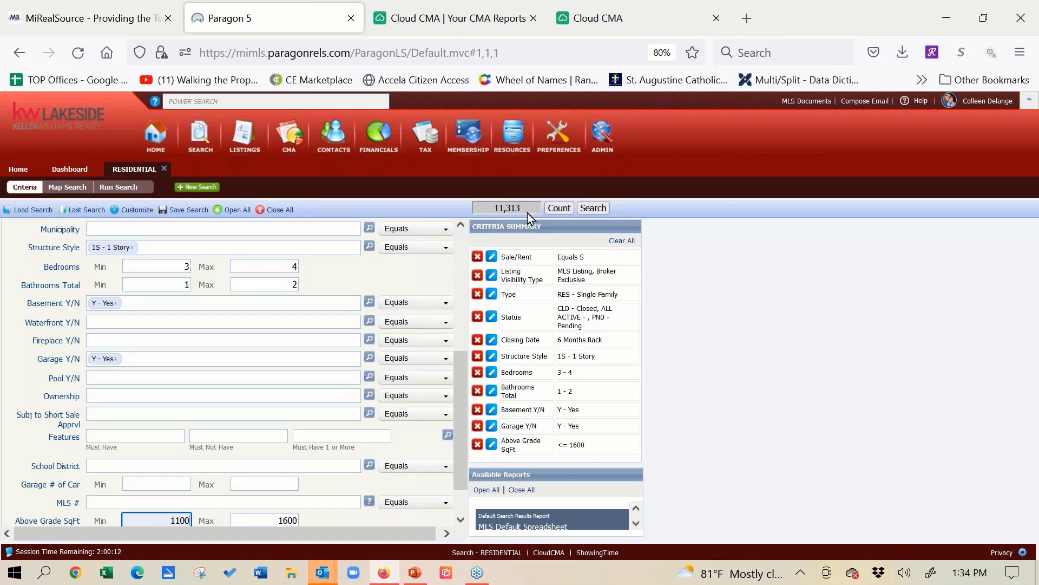
pyautogui.moveTo(463, 394); pyautogui.dragTo(459, 263)
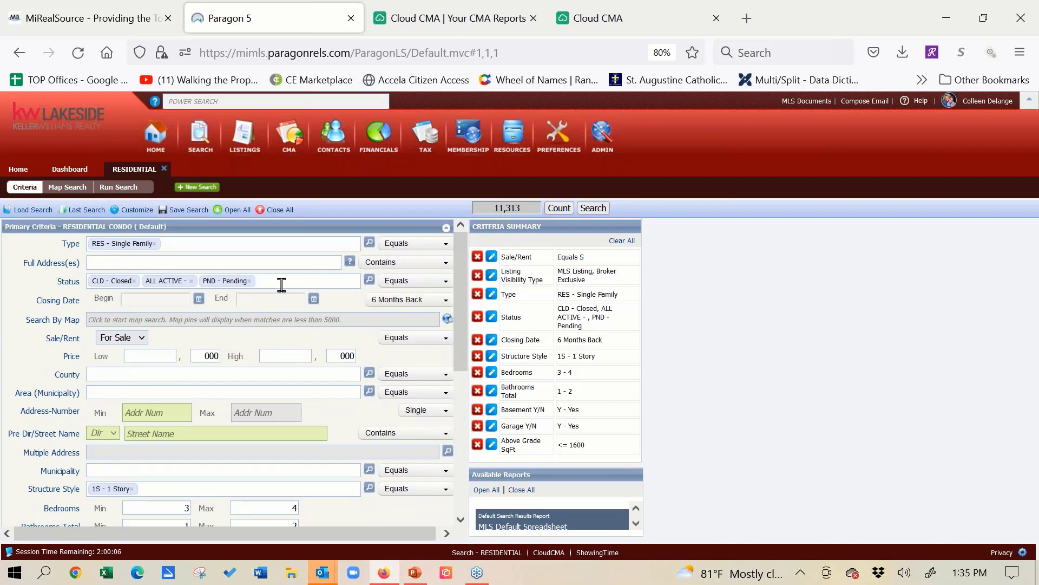
pyautogui.click(157, 320)
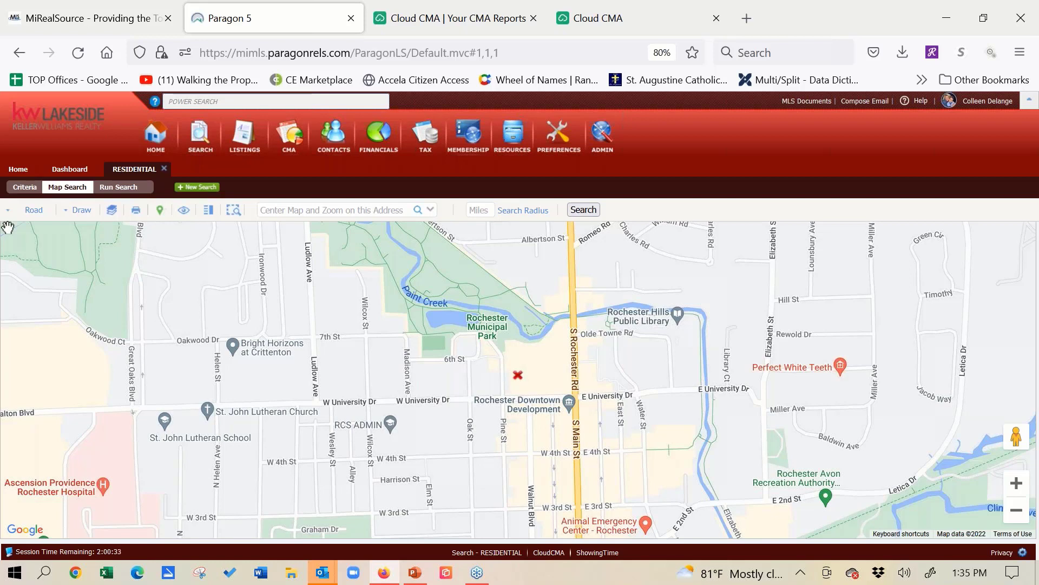
pyautogui.click(278, 206)
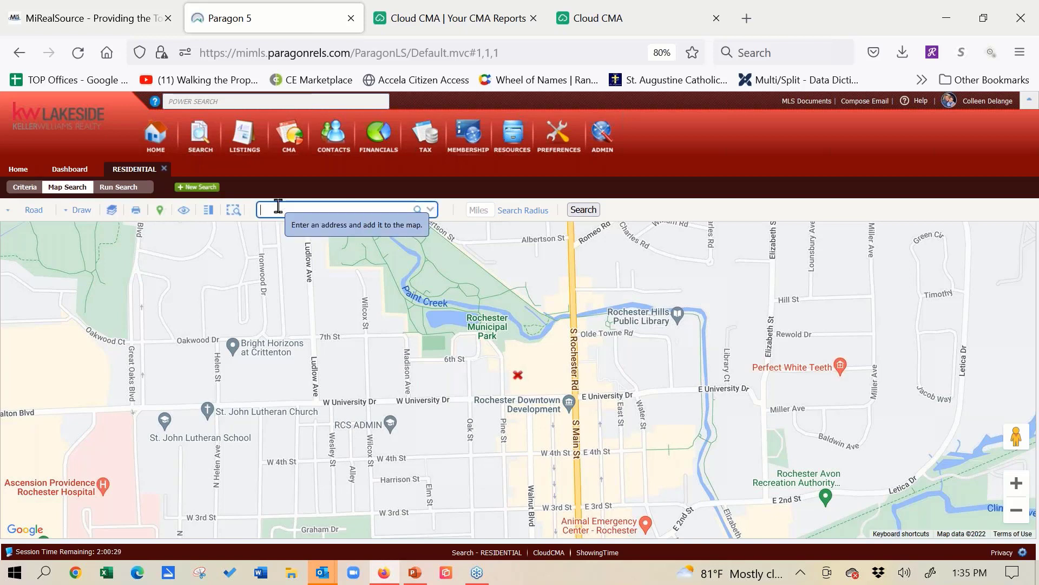
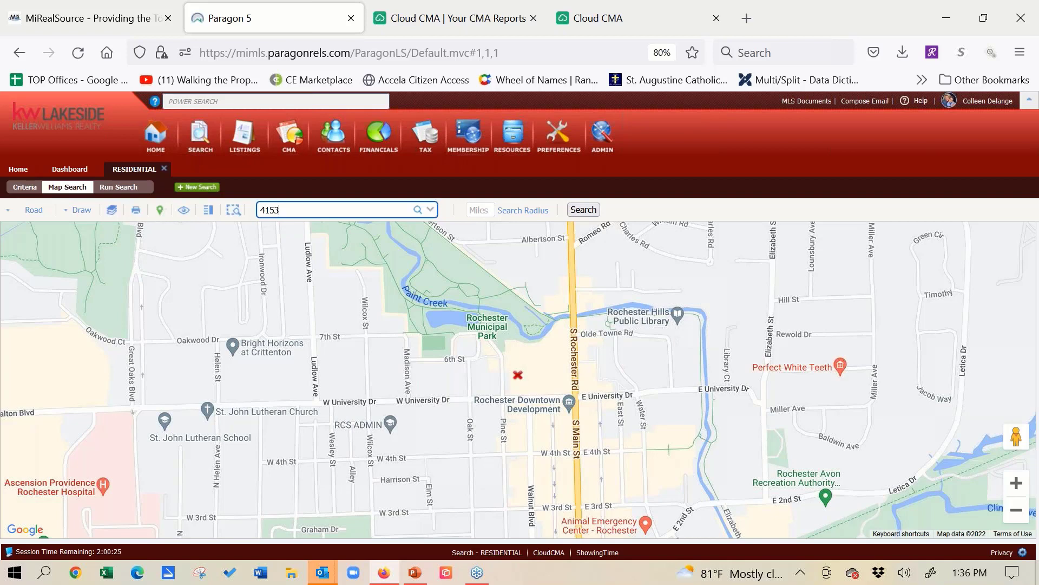
pyautogui.click(419, 213)
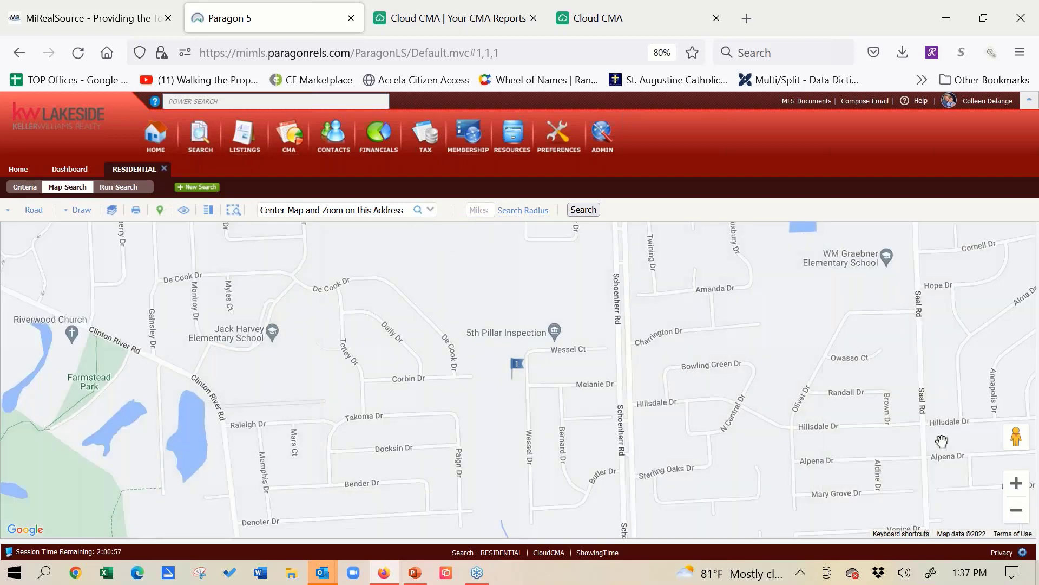
# - Limit the map search to a 1-mile radius around the flagged subject property
pyautogui.click(1017, 514)
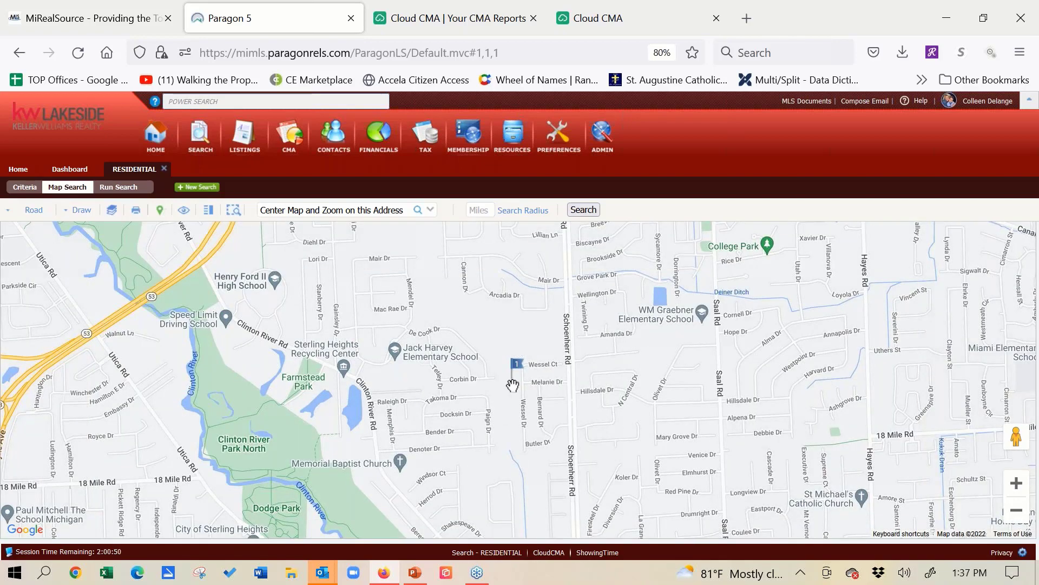
pyautogui.moveTo(512, 385)
pyautogui.click(476, 212)
pyautogui.write('1')
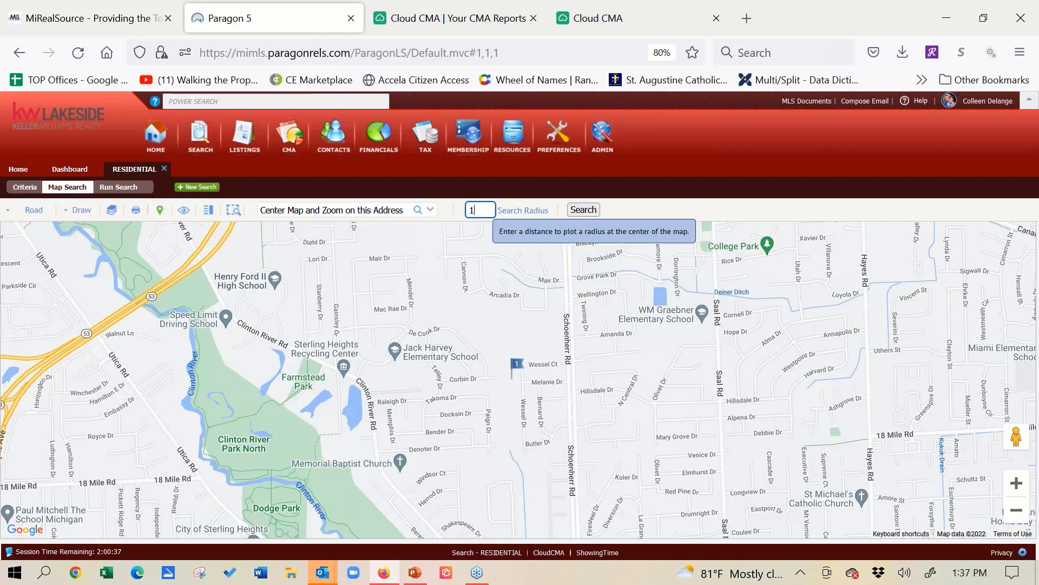
pyautogui.click(526, 213)
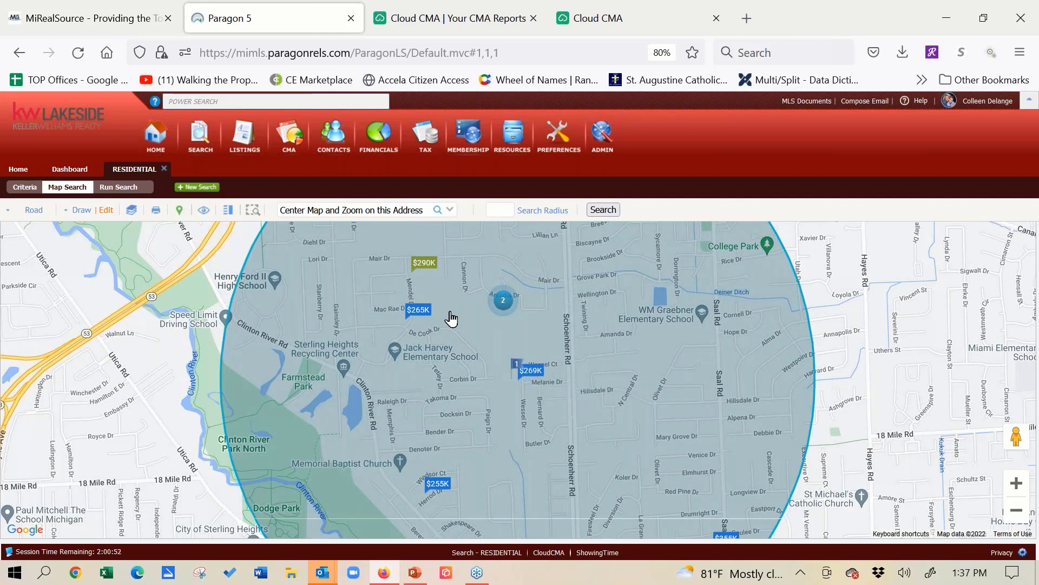
# - Look through both listings in the two-property cluster north of the subject property and close their details
pyautogui.click(502, 303)
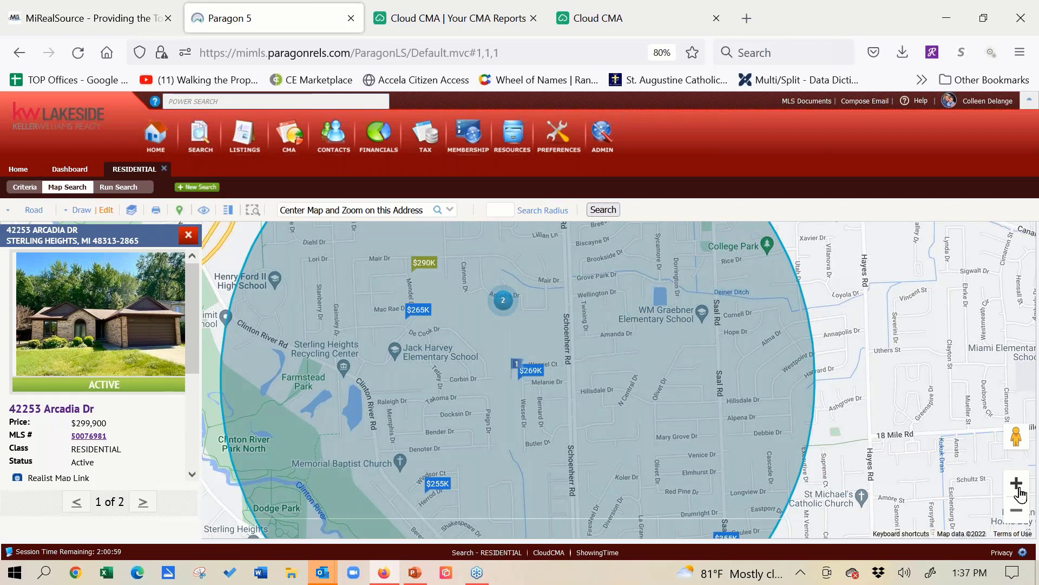
pyautogui.click(143, 502)
pyautogui.click(143, 503)
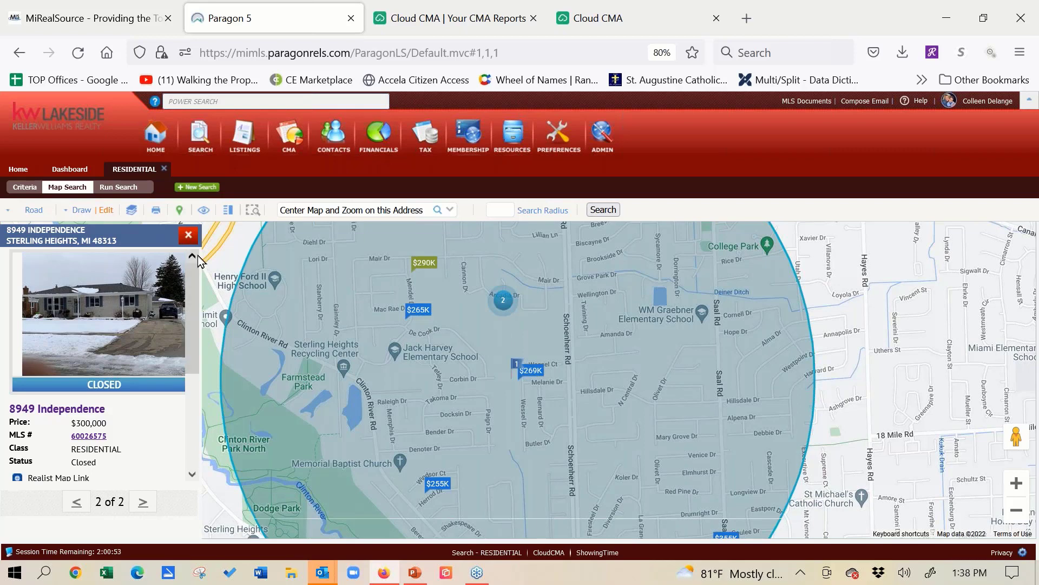
pyautogui.click(189, 235)
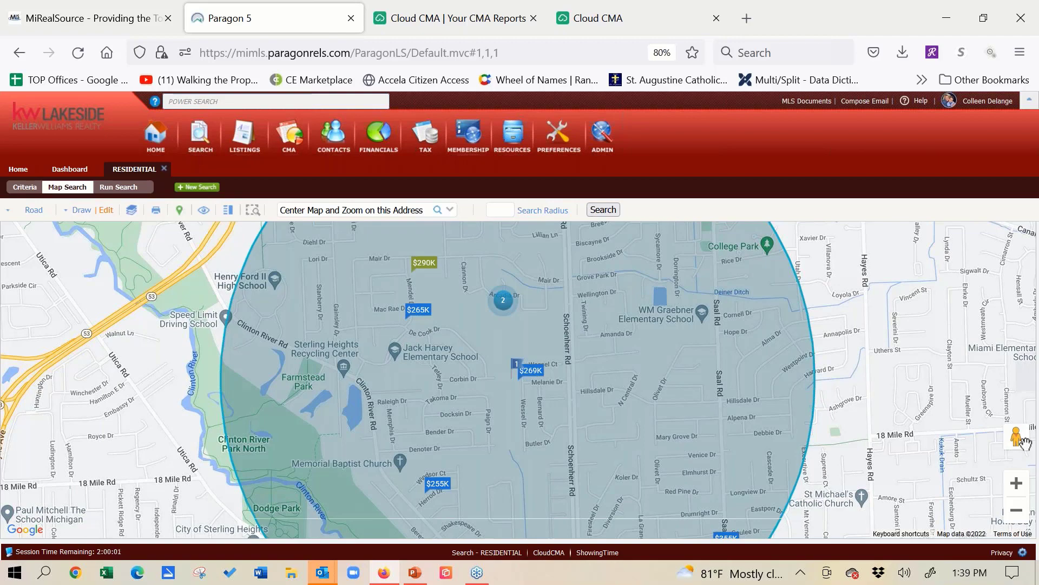
# - Explore Melanie Dr in Street View up to the flagged subject property at Wessel Dr, and return to the map
pyautogui.moveTo(1018, 437)
pyautogui.mouseDown()
pyautogui.moveTo(512, 376)
pyautogui.moveTo(518, 397)
pyautogui.moveTo(526, 381)
pyautogui.mouseUp()
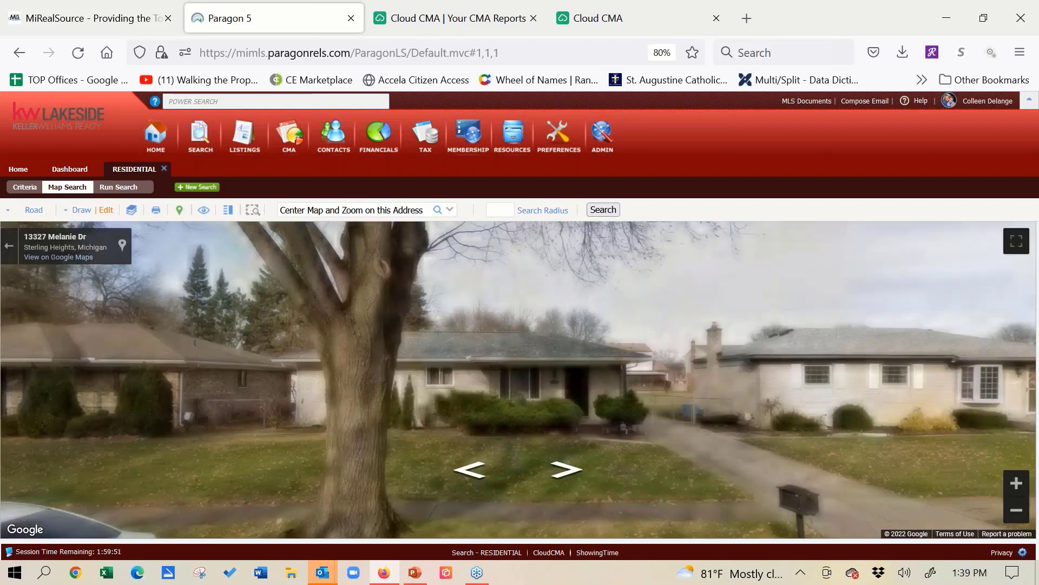
pyautogui.moveTo(939, 361); pyautogui.dragTo(357, 368)
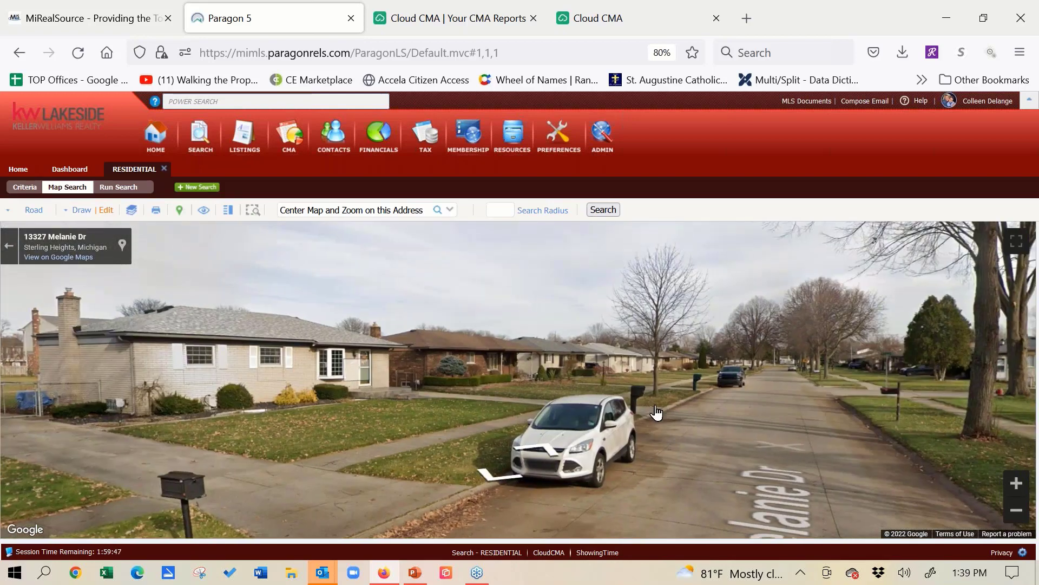
pyautogui.click(789, 353)
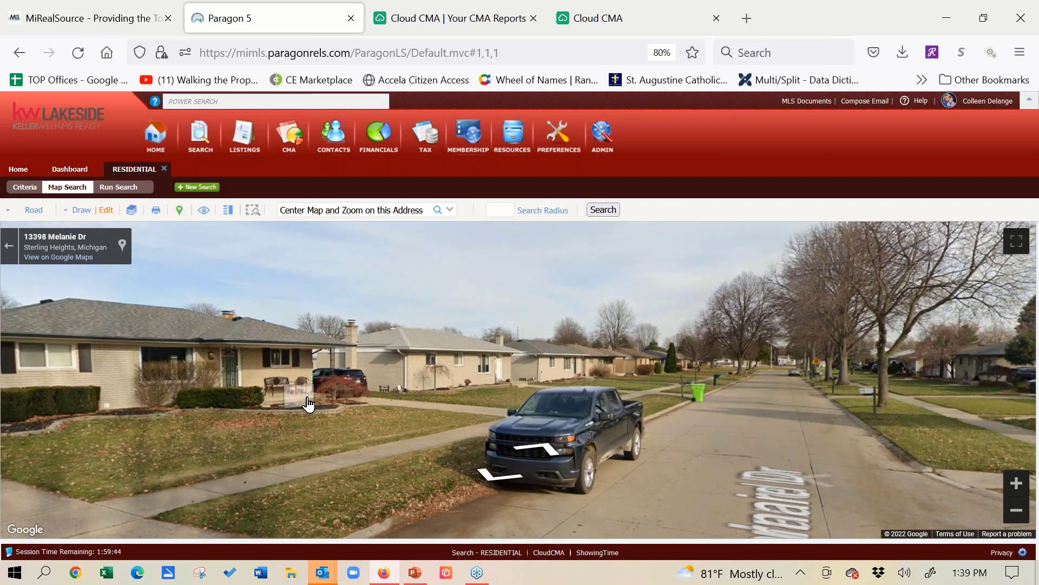
pyautogui.moveTo(309, 404); pyautogui.dragTo(807, 331)
pyautogui.moveTo(109, 334); pyautogui.dragTo(623, 276)
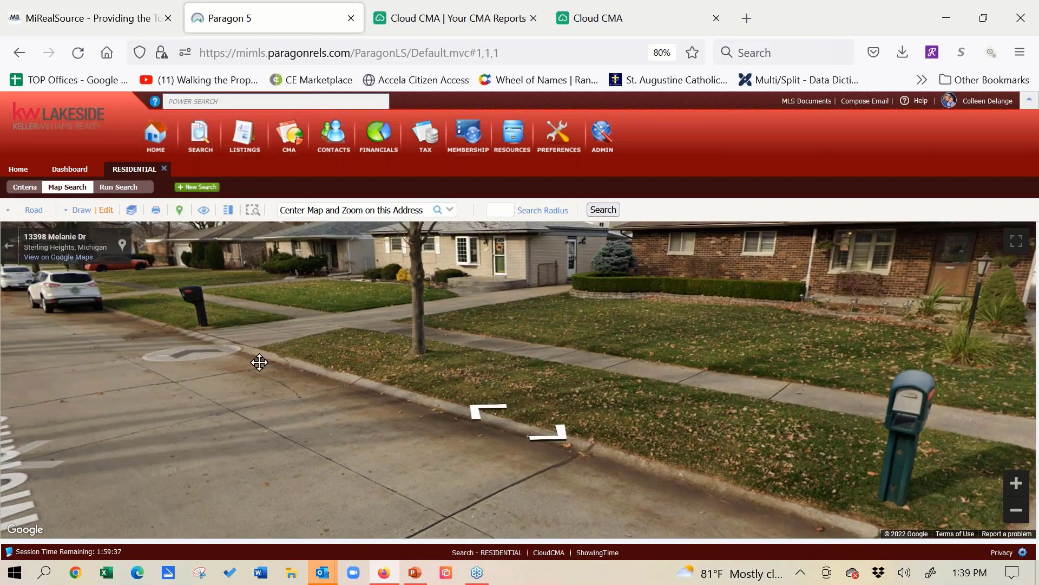
pyautogui.moveTo(259, 363); pyautogui.dragTo(406, 378)
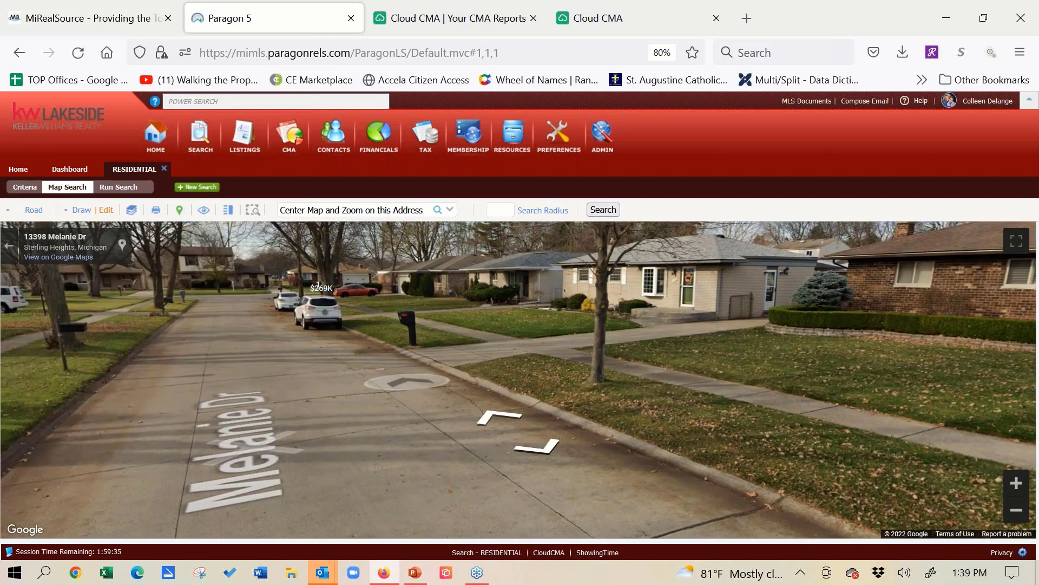
pyautogui.click(256, 315)
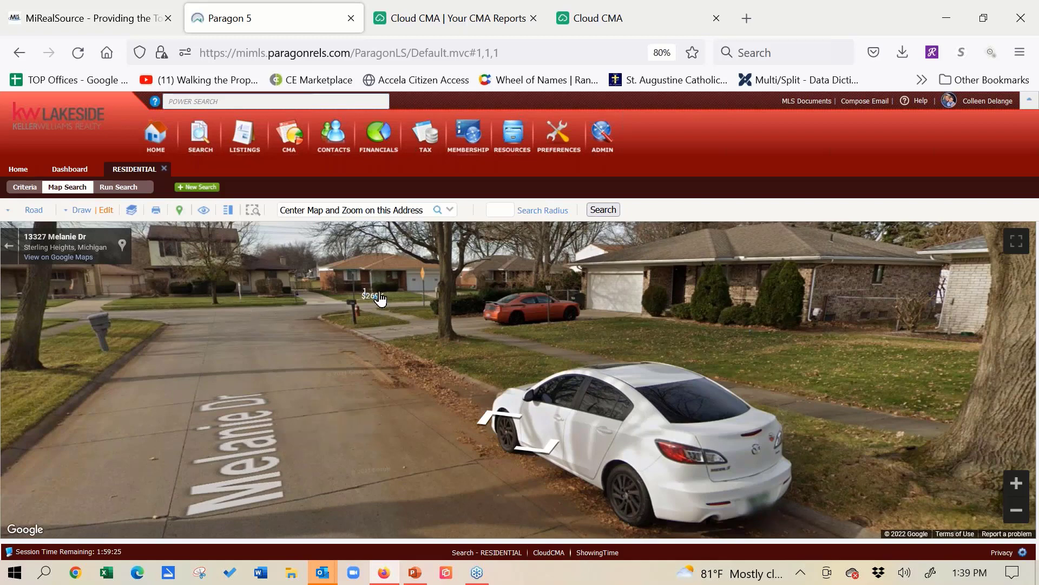
pyautogui.click(281, 330)
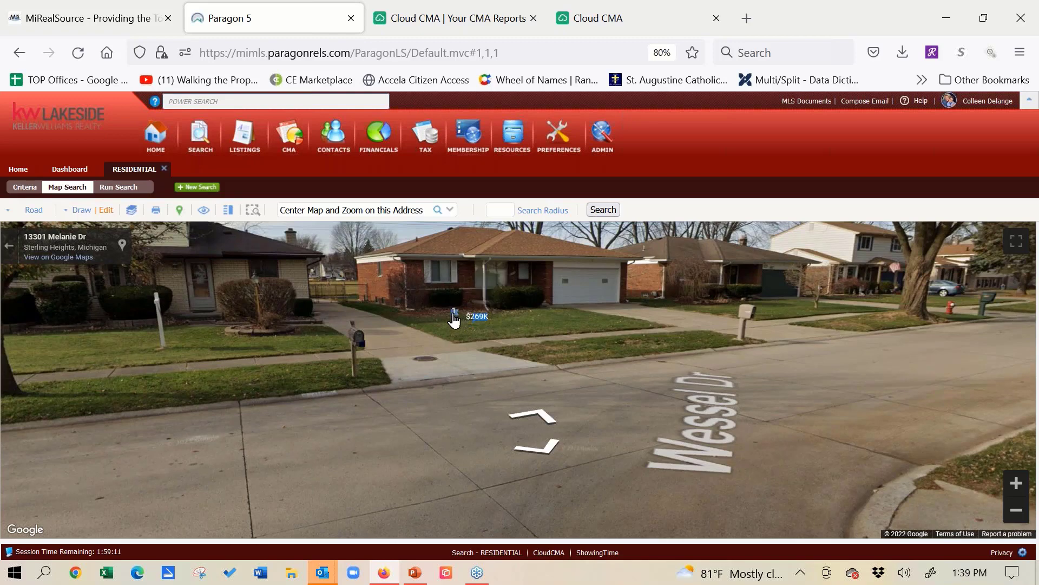
pyautogui.click(225, 325)
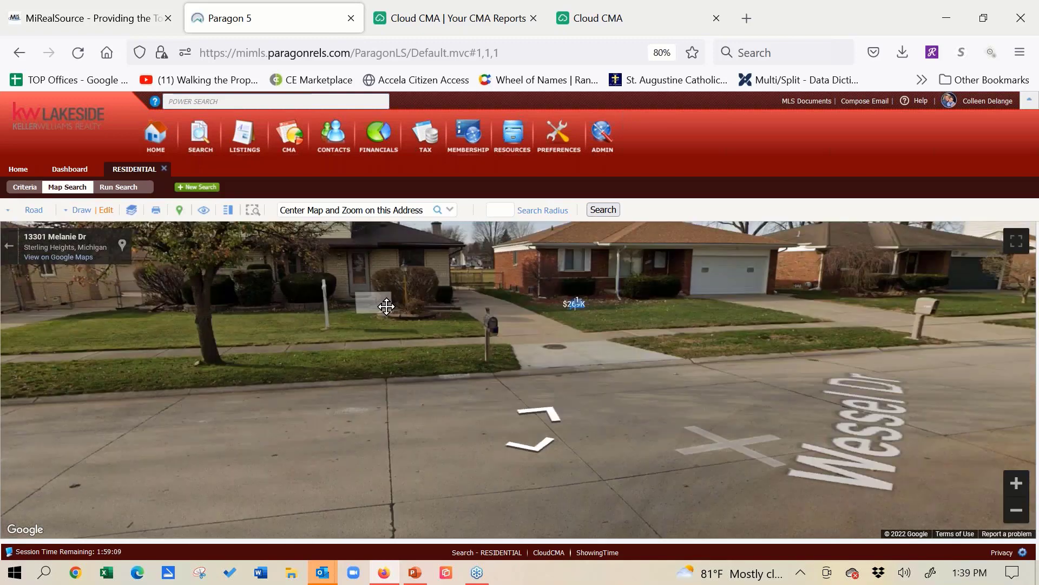
pyautogui.moveTo(337, 297); pyautogui.dragTo(173, 356)
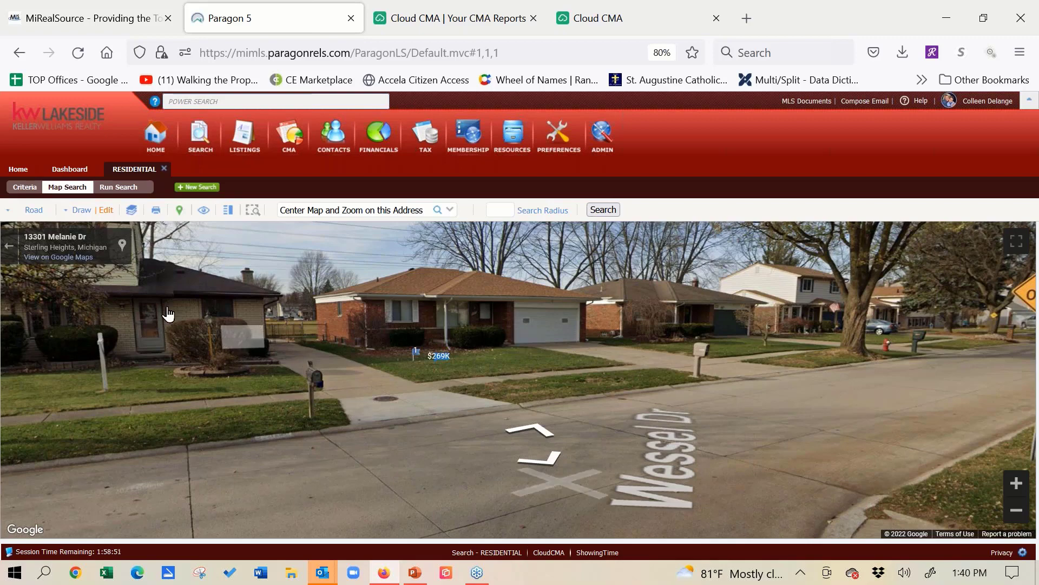
pyautogui.click(8, 250)
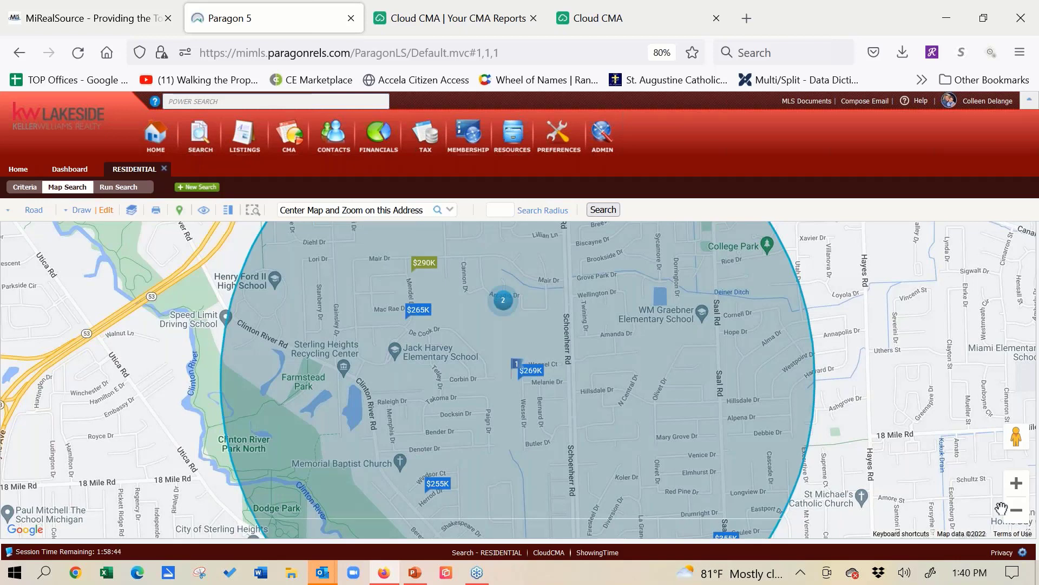
# - Edit the radius shape around the subject property, enlarging the circle eastward to just past Hayes Rd, and finish editing
pyautogui.click(1019, 515)
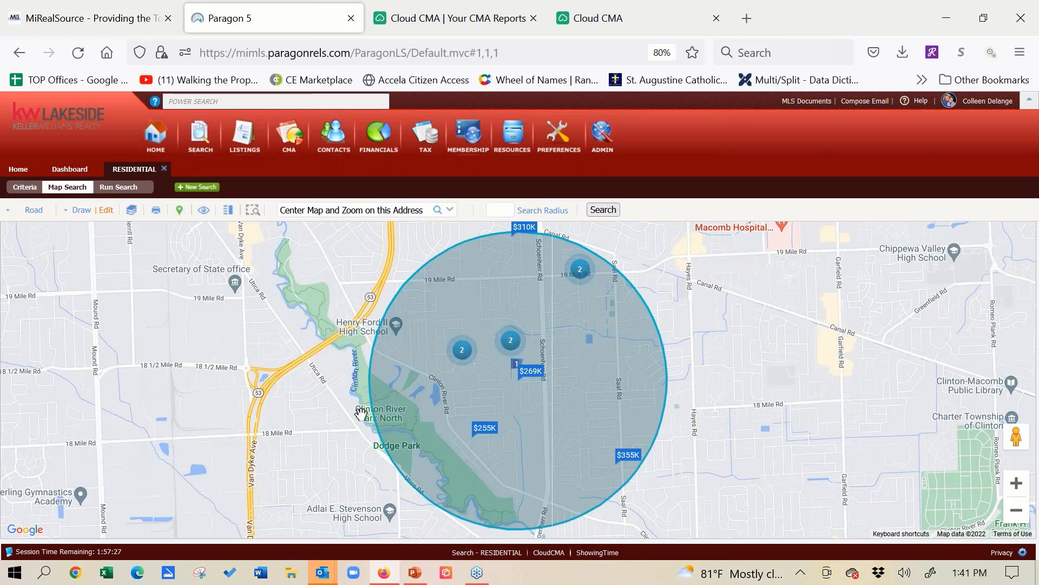
pyautogui.click(106, 211)
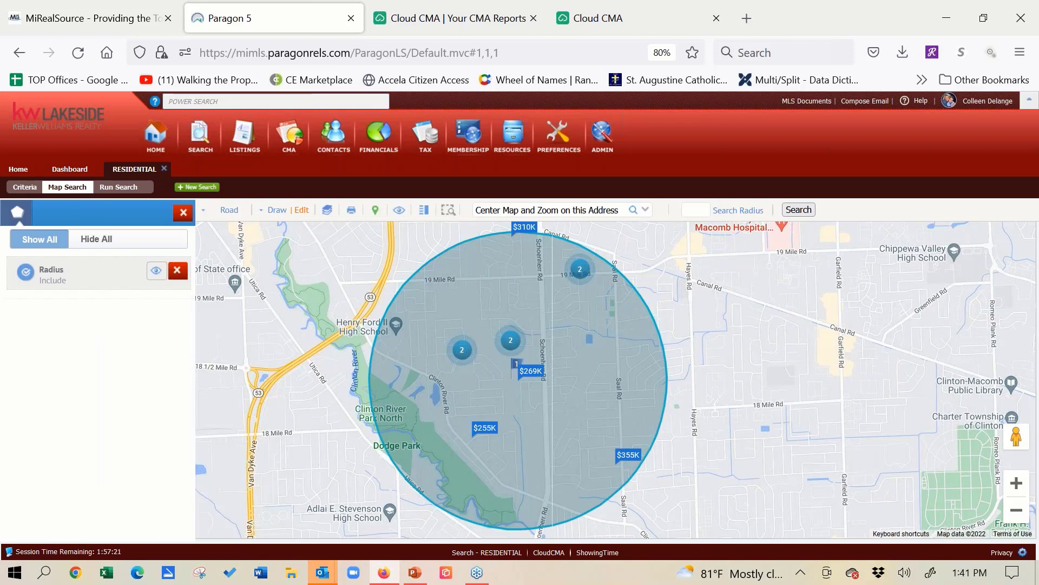
pyautogui.click(107, 273)
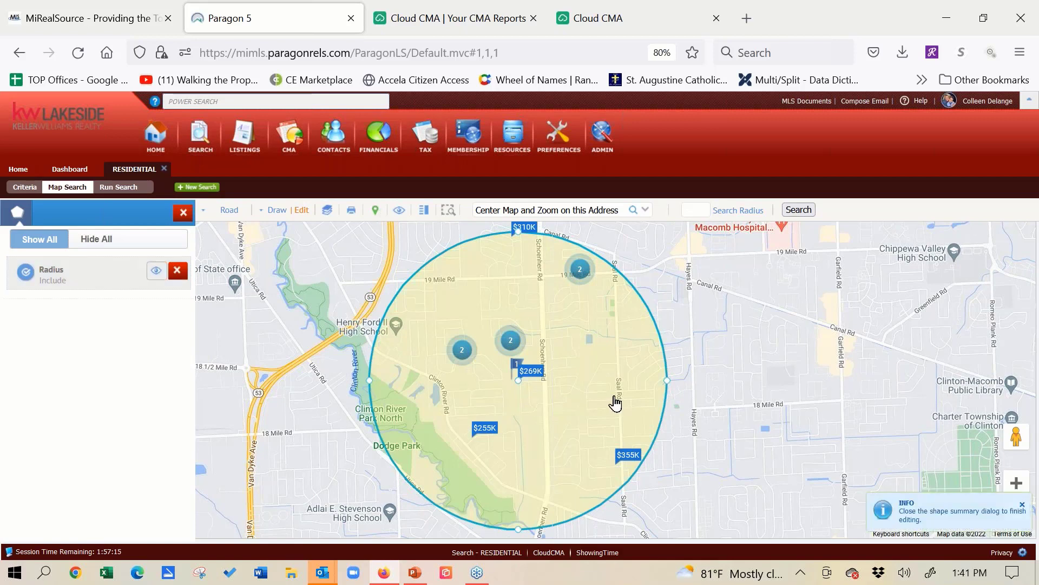
pyautogui.moveTo(668, 380); pyautogui.dragTo(699, 380)
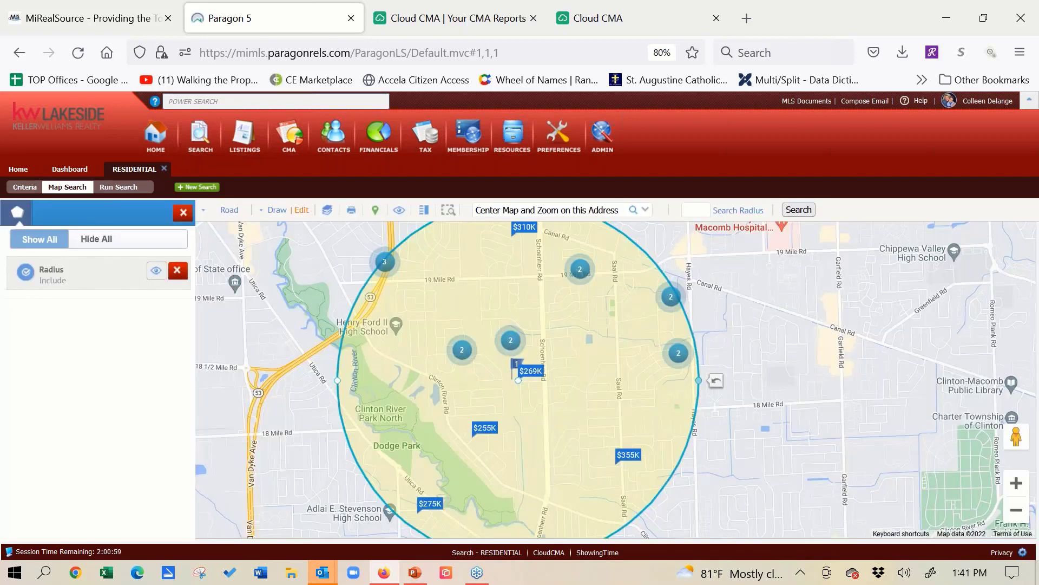
pyautogui.click(97, 277)
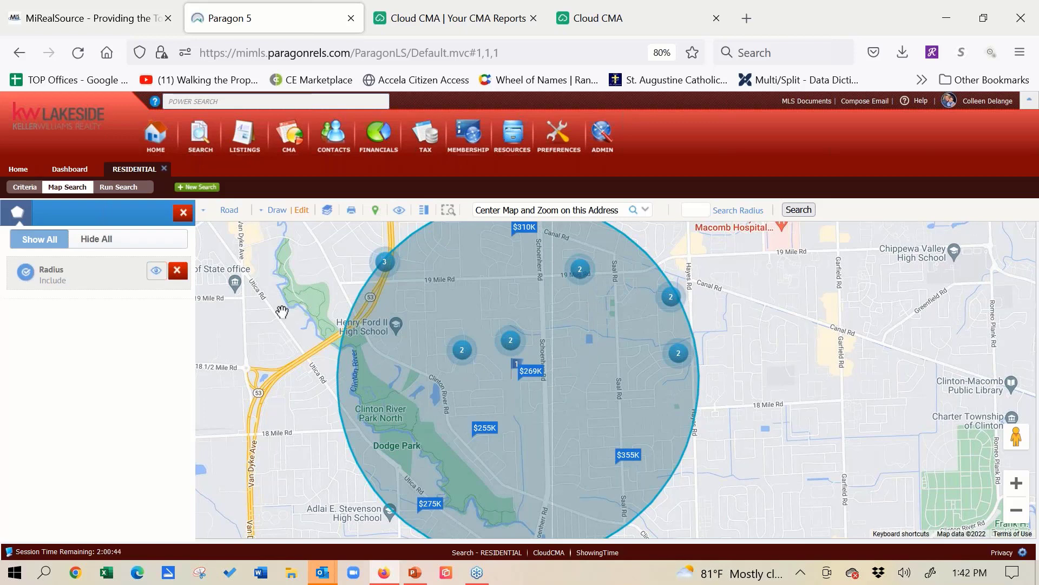
# - Draw a closed polygon over the southwest part of the search circle, covering Clinton River Park North and Dodge Park
pyautogui.click(273, 213)
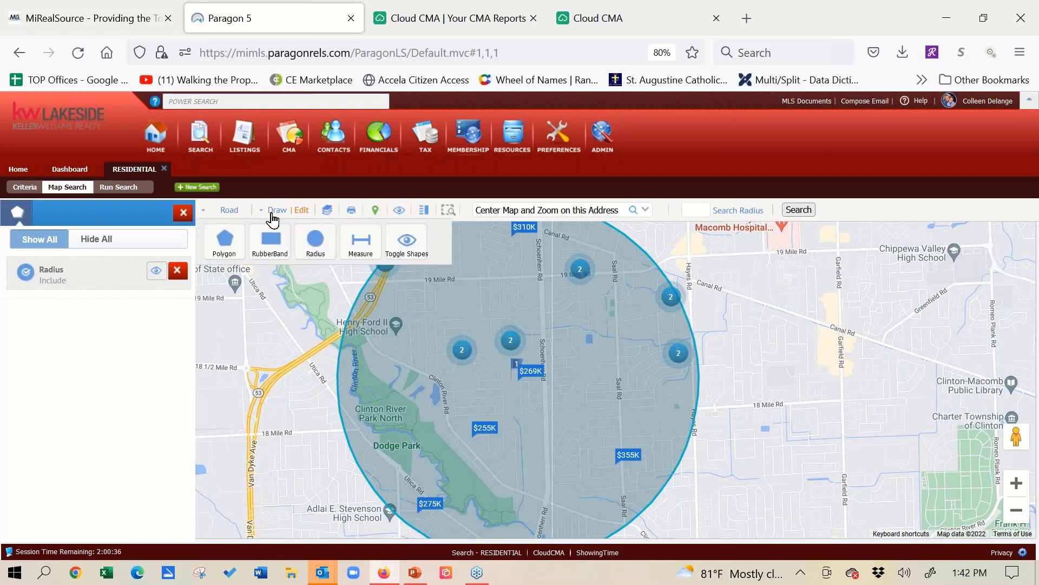
pyautogui.click(222, 244)
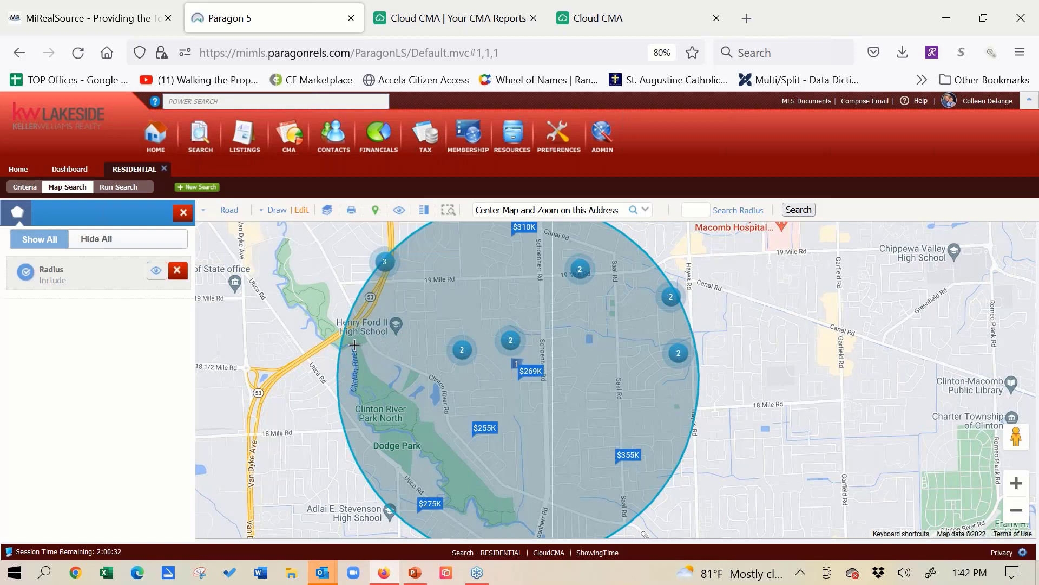
pyautogui.click(355, 344)
pyautogui.click(509, 418)
pyautogui.click(584, 519)
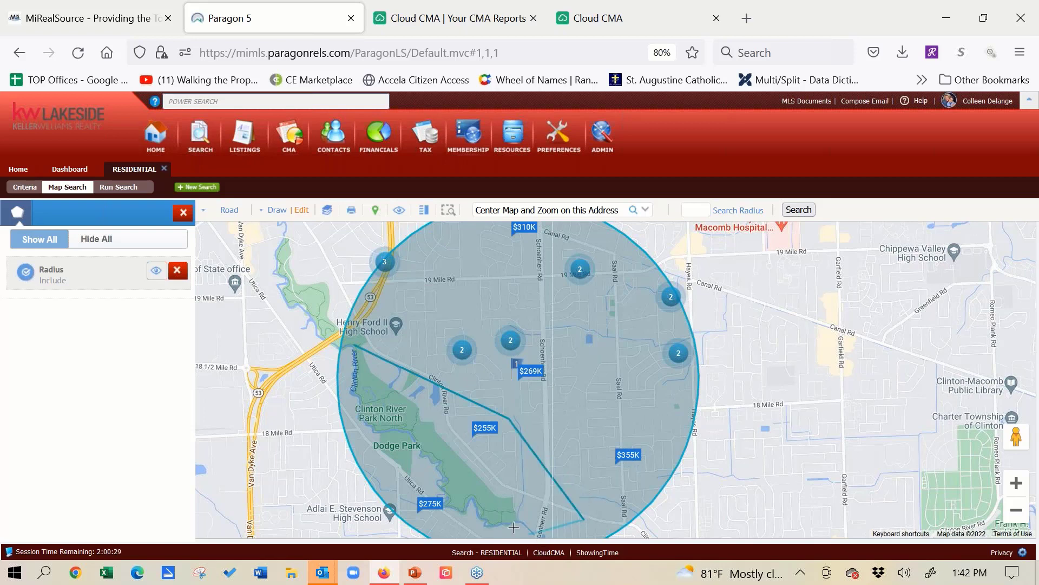
pyautogui.click(482, 536)
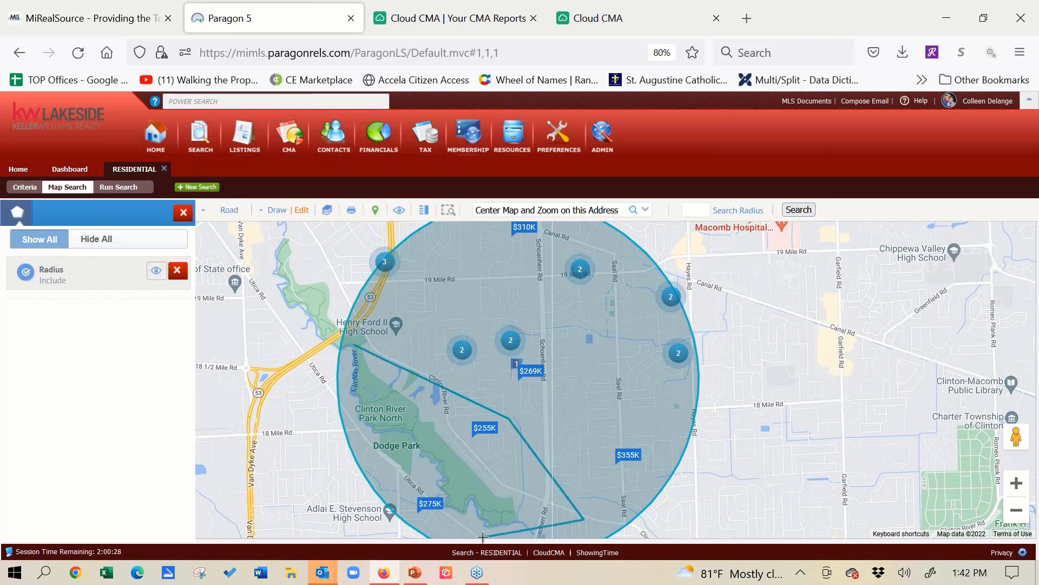
pyautogui.click(419, 527)
pyautogui.click(385, 492)
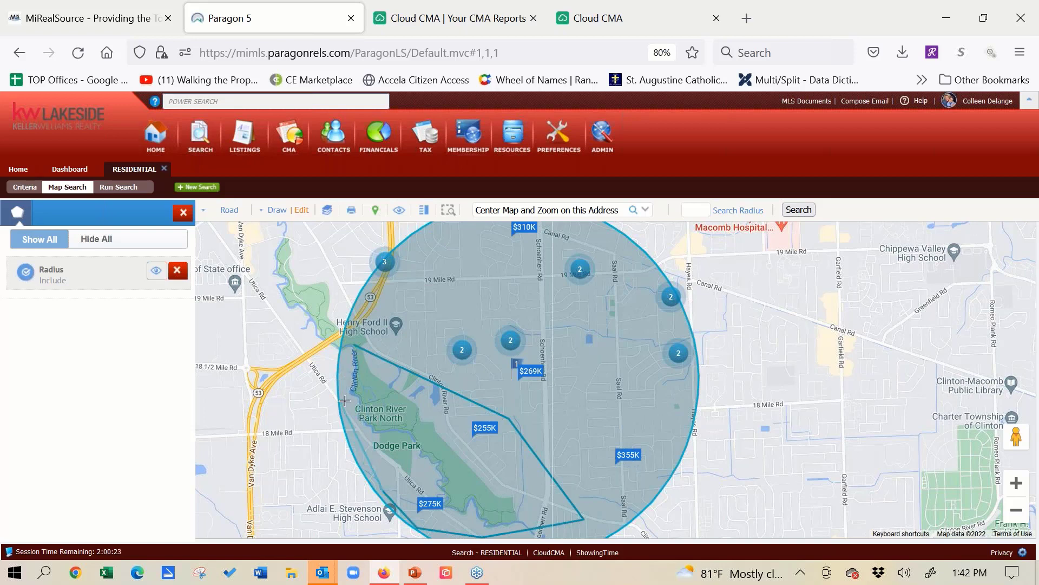
pyautogui.click(344, 401)
pyautogui.click(354, 345)
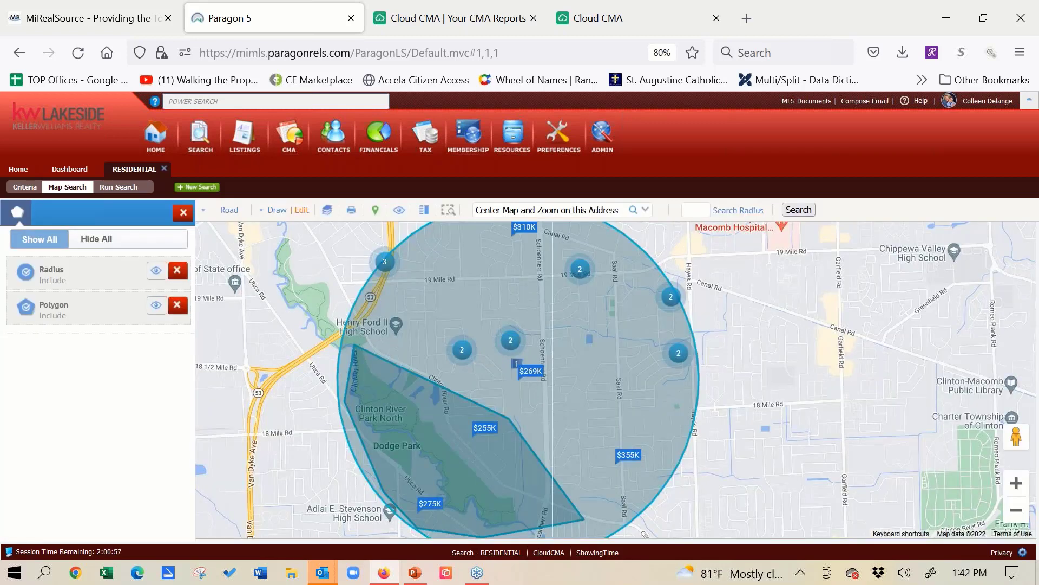
# - Set the polygon's area as excluded from the search and delete the polygon
pyautogui.click(25, 307)
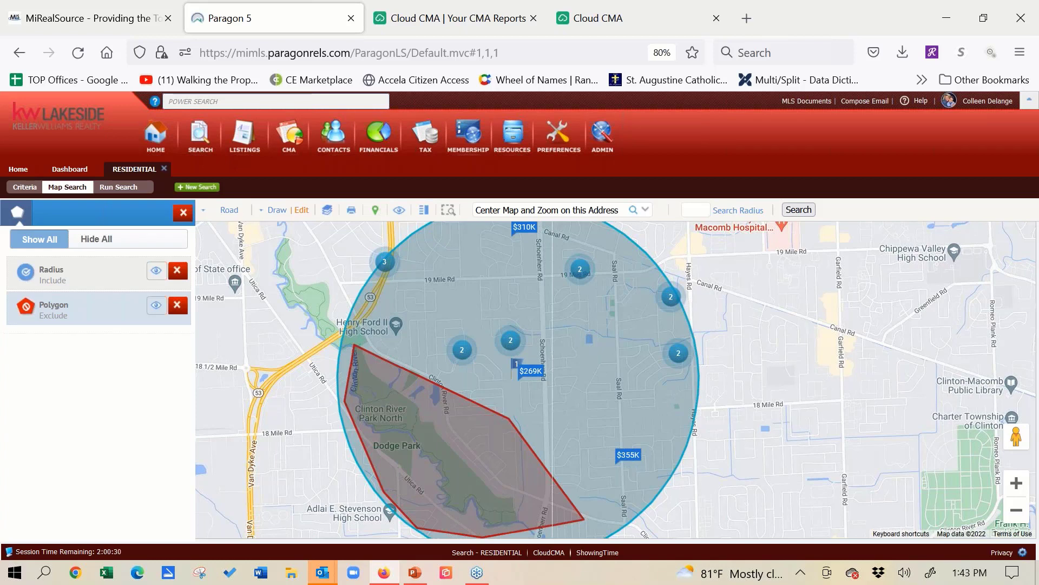
pyautogui.click(177, 305)
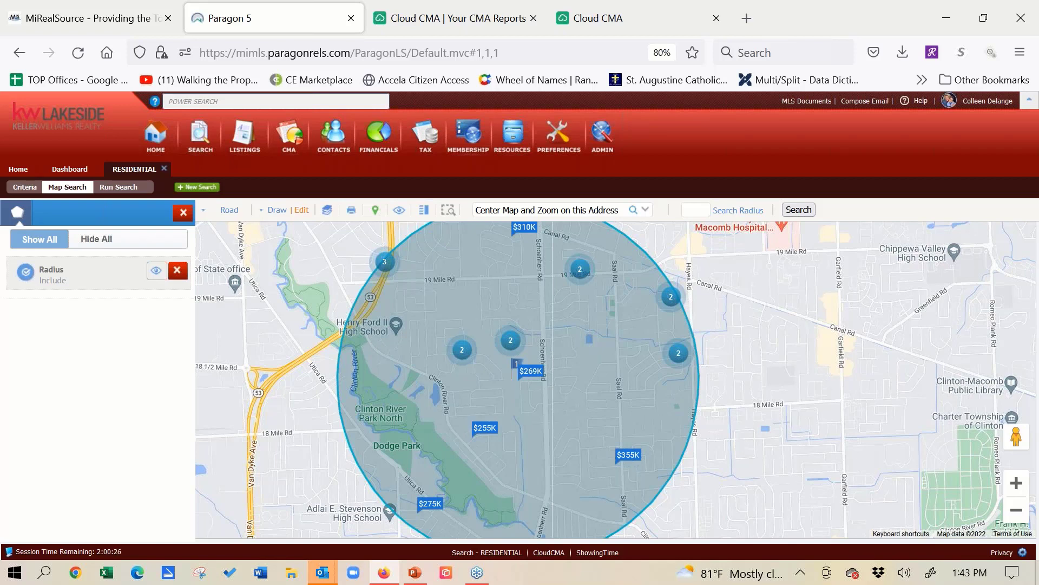
# - Show the Flood Plain layer, examine the flood zones along the Clinton River, and turn the layer off
pyautogui.click(326, 217)
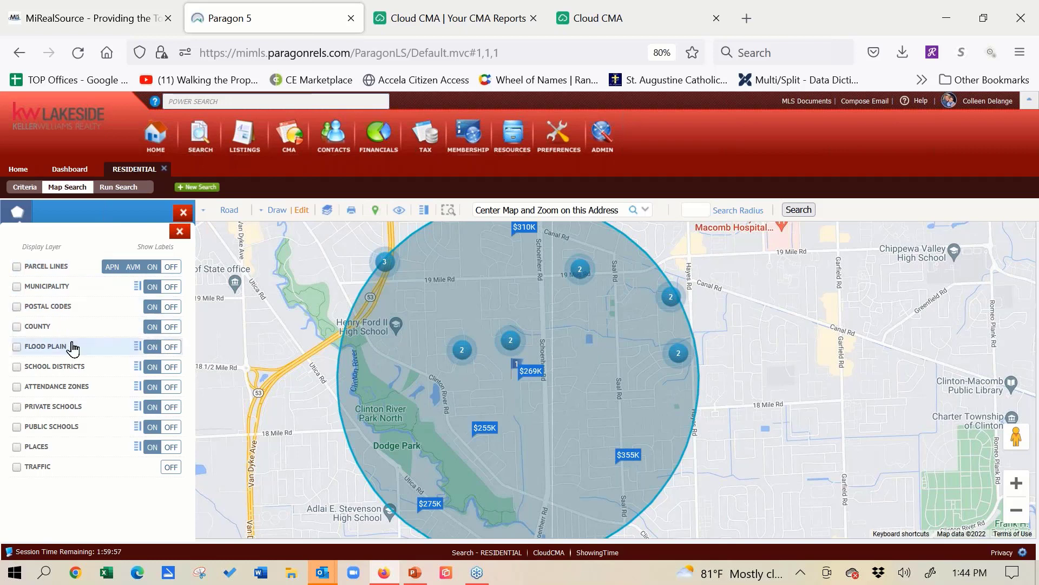
pyautogui.click(17, 346)
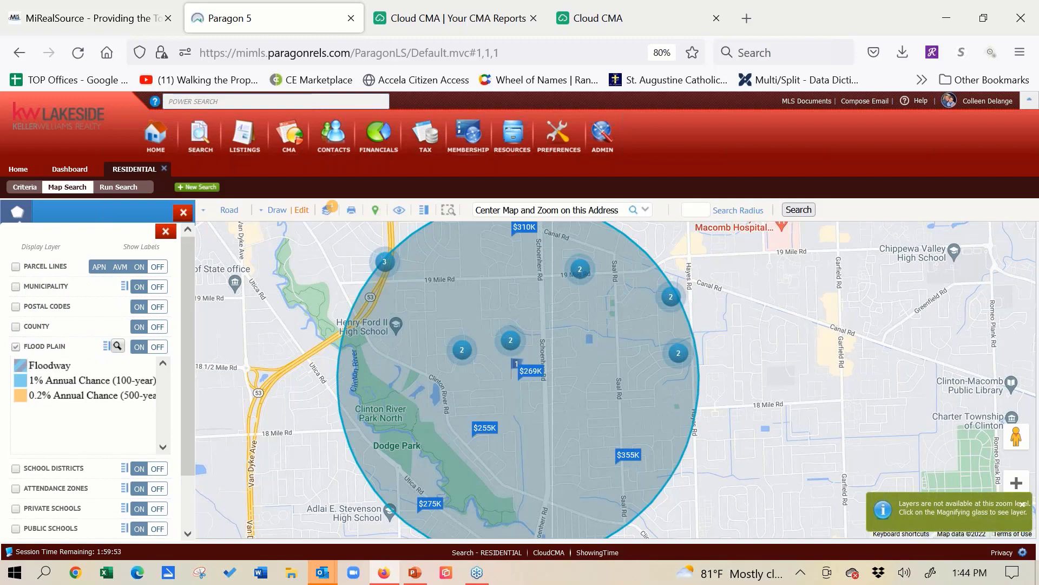
pyautogui.click(1017, 483)
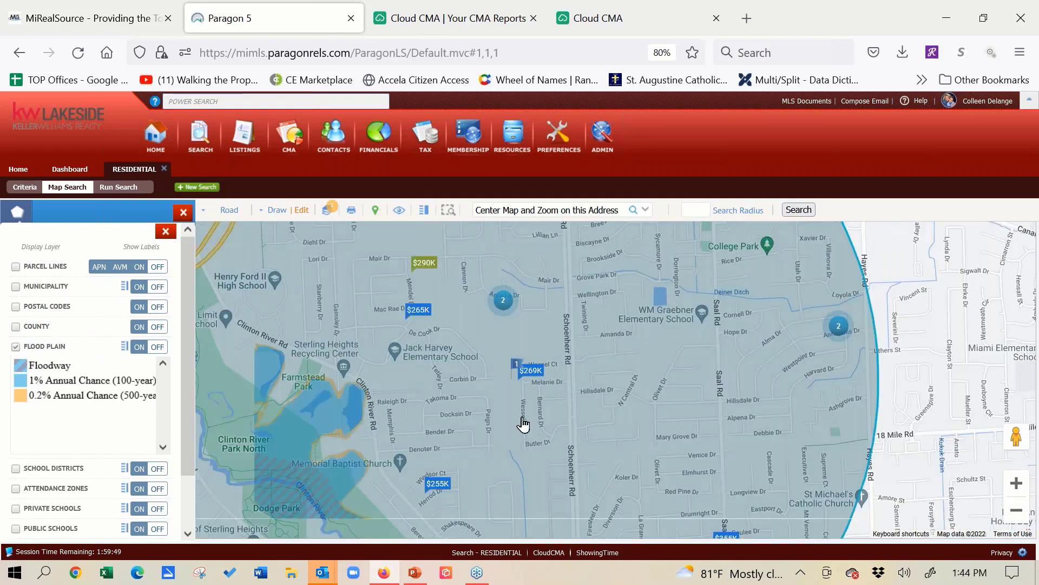
pyautogui.moveTo(550, 435); pyautogui.dragTo(595, 461)
pyautogui.moveTo(455, 466); pyautogui.dragTo(519, 367)
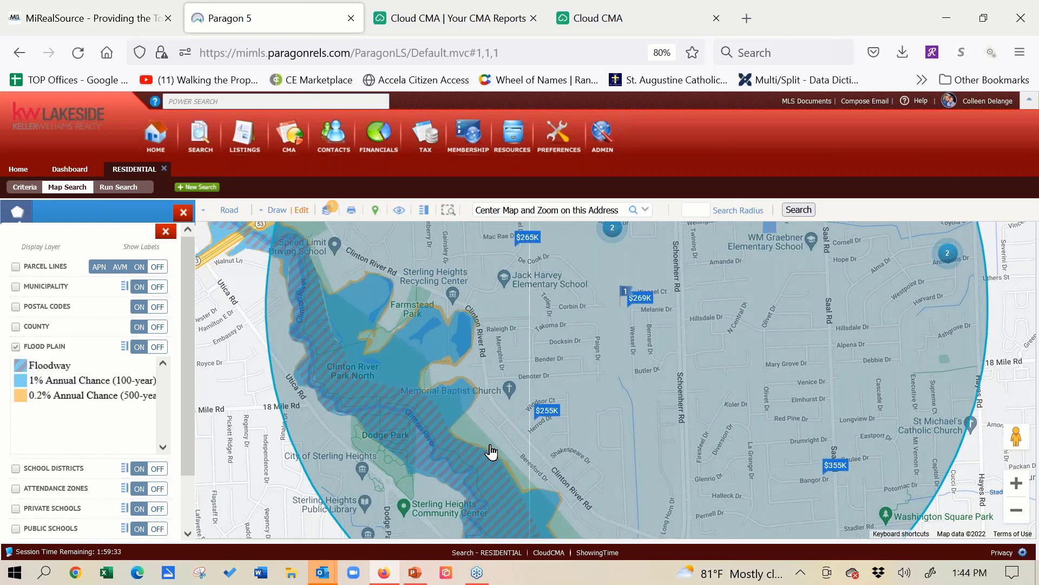
pyautogui.click(15, 349)
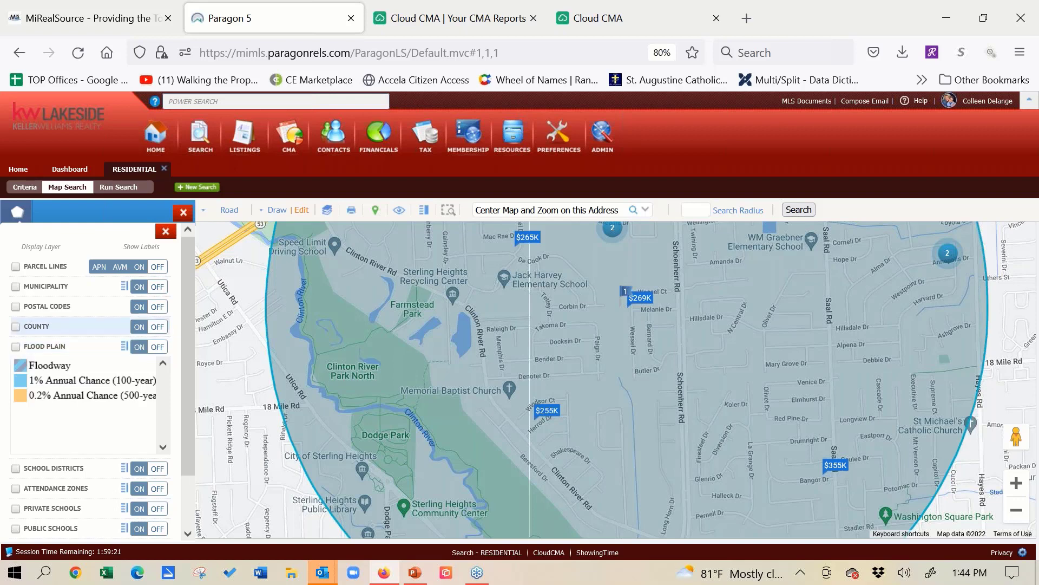
# - Turn on the Parcel Lines layer and open the property details of a parcel south of Bender Dr near Memphis Dr
pyautogui.click(15, 267)
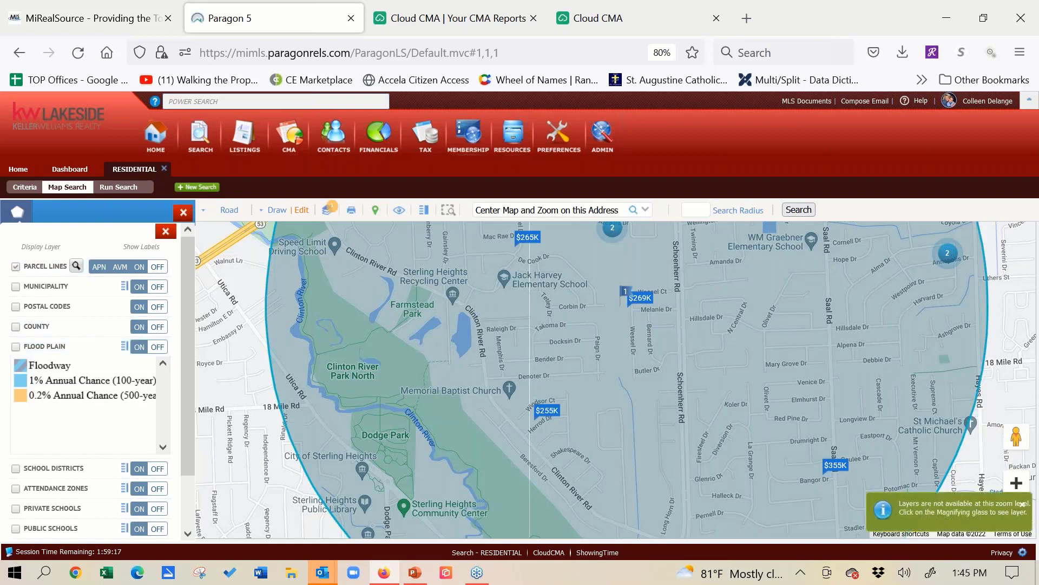
pyautogui.click(1016, 483)
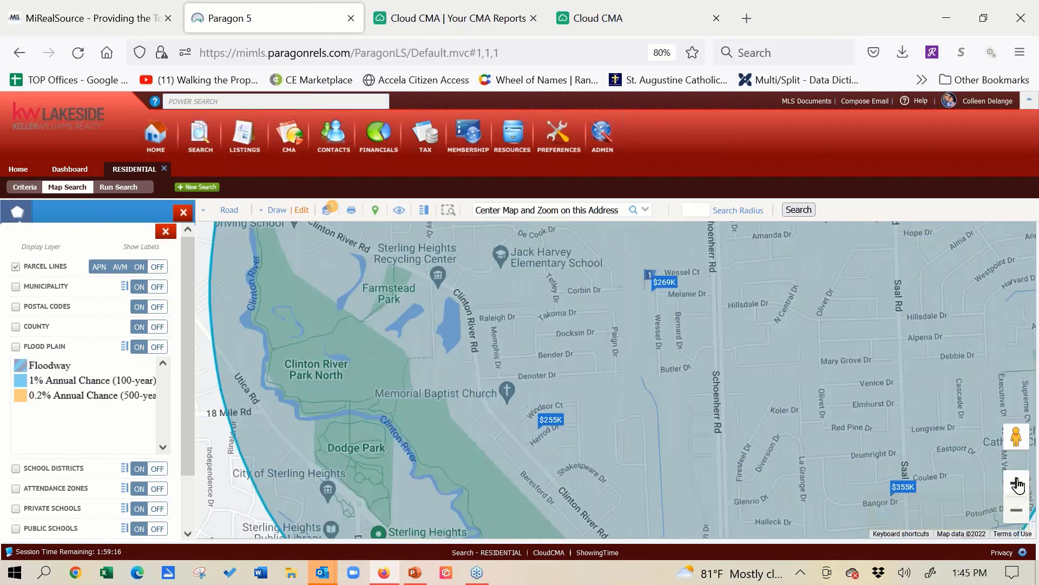
pyautogui.click(1017, 483)
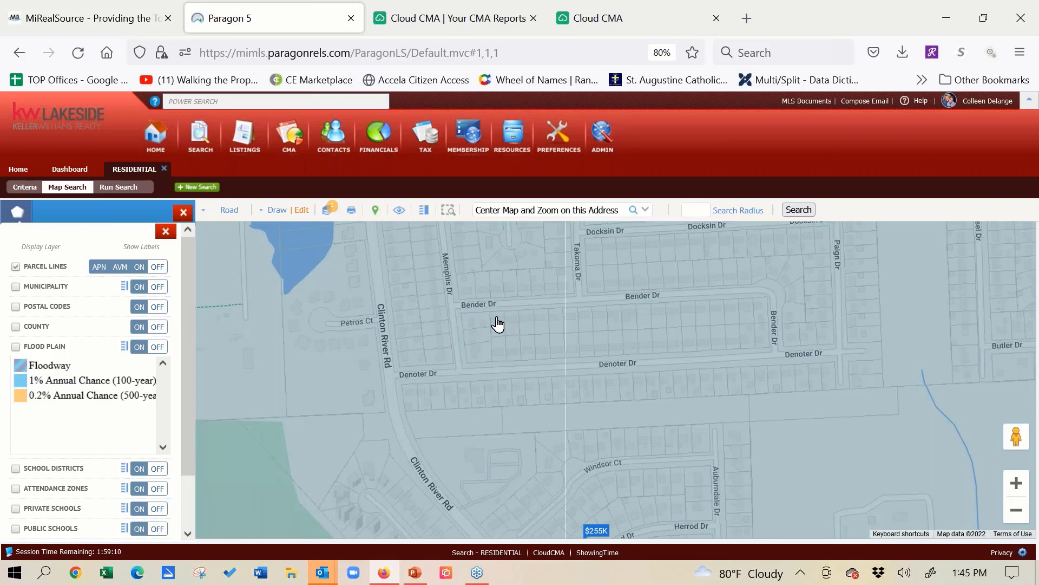
pyautogui.click(497, 324)
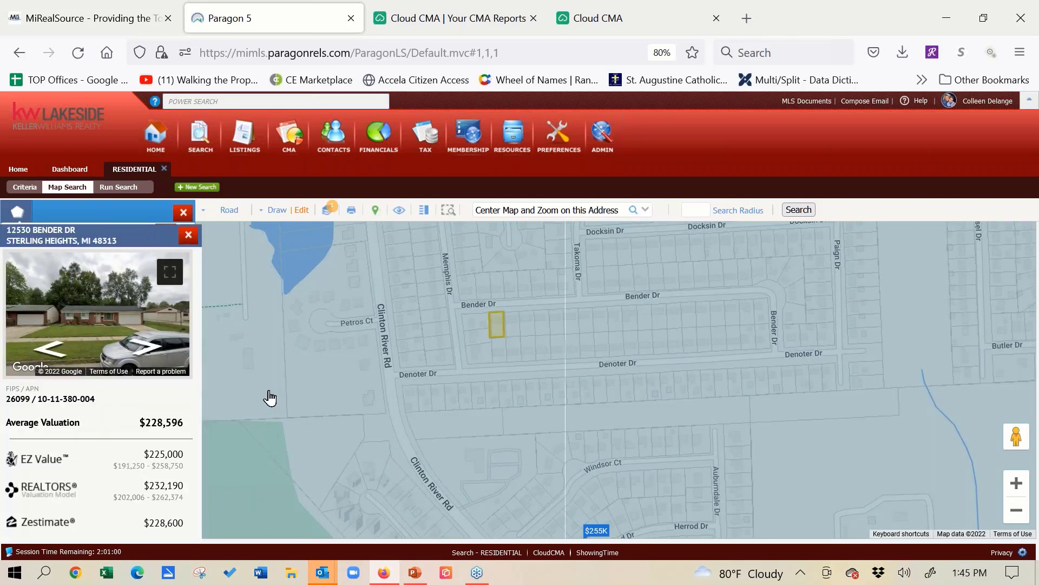
# - Examine the lot dimensions and property details of the next parcel east on Bender Dr, and close the details
pyautogui.click(1017, 483)
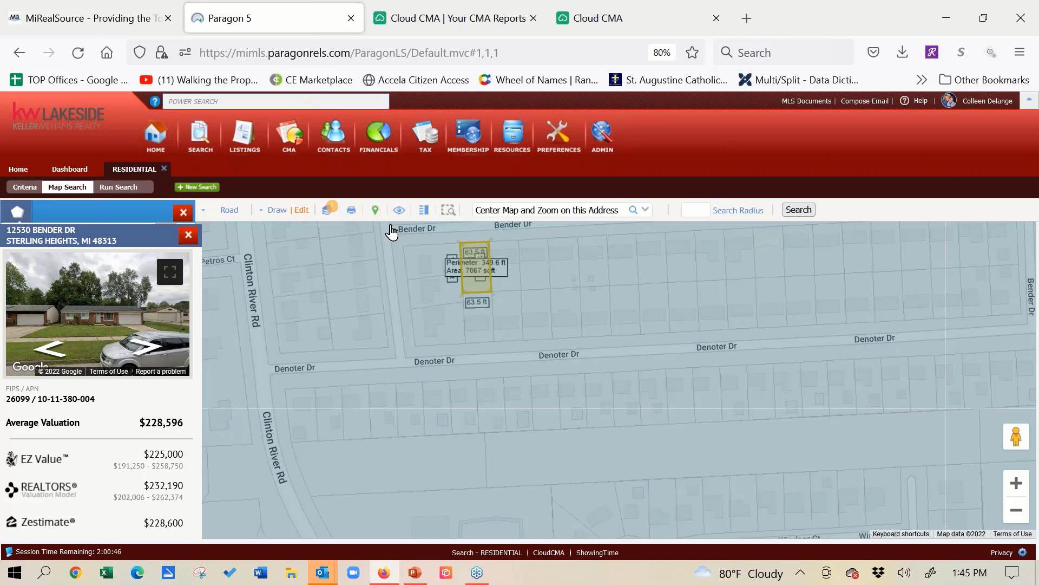
pyautogui.click(509, 279)
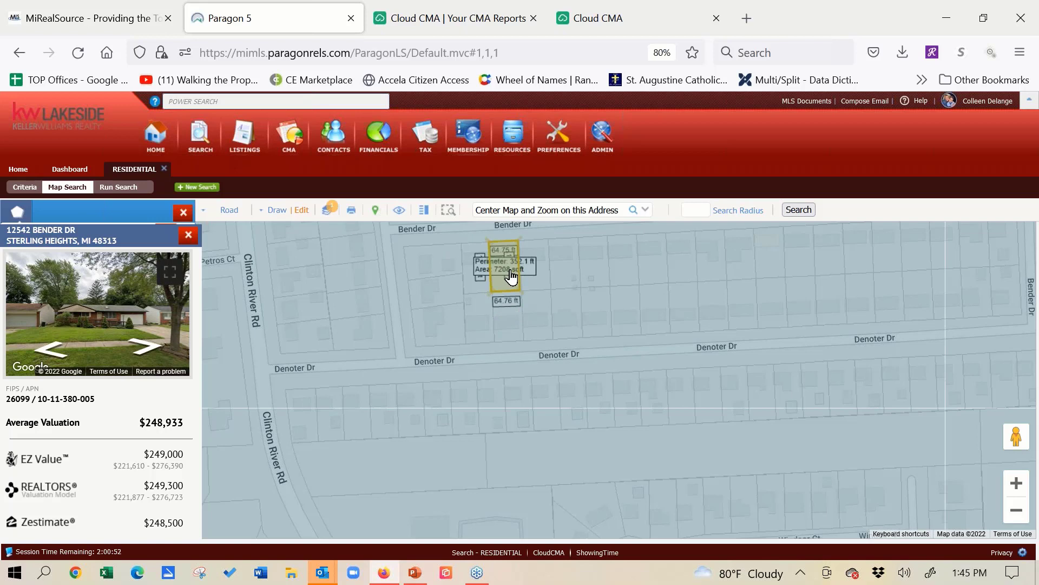
pyautogui.click(189, 235)
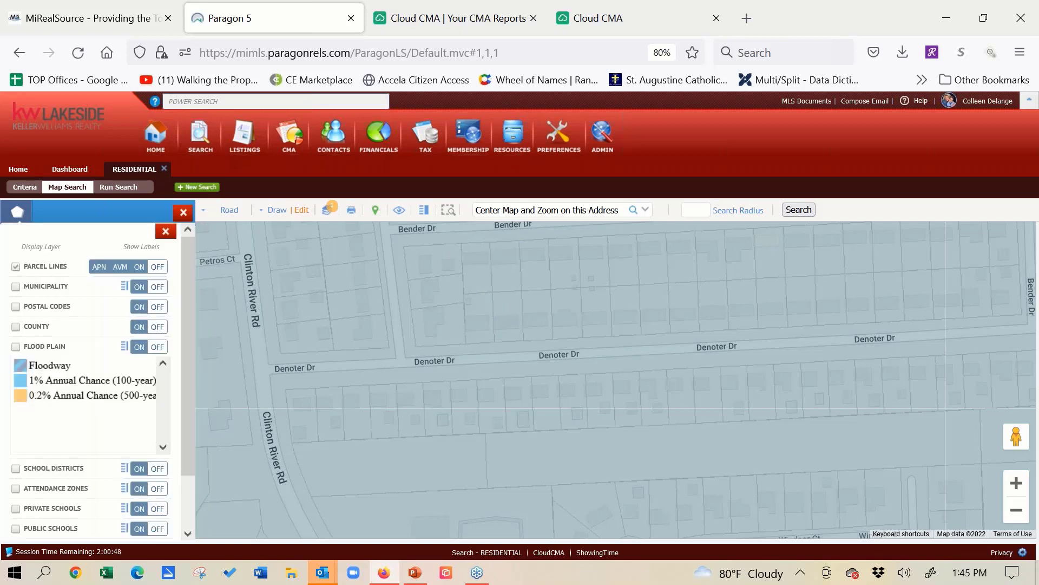
# - Turn off the Parcel Lines layer and close the map's layer list and property details area
pyautogui.click(16, 267)
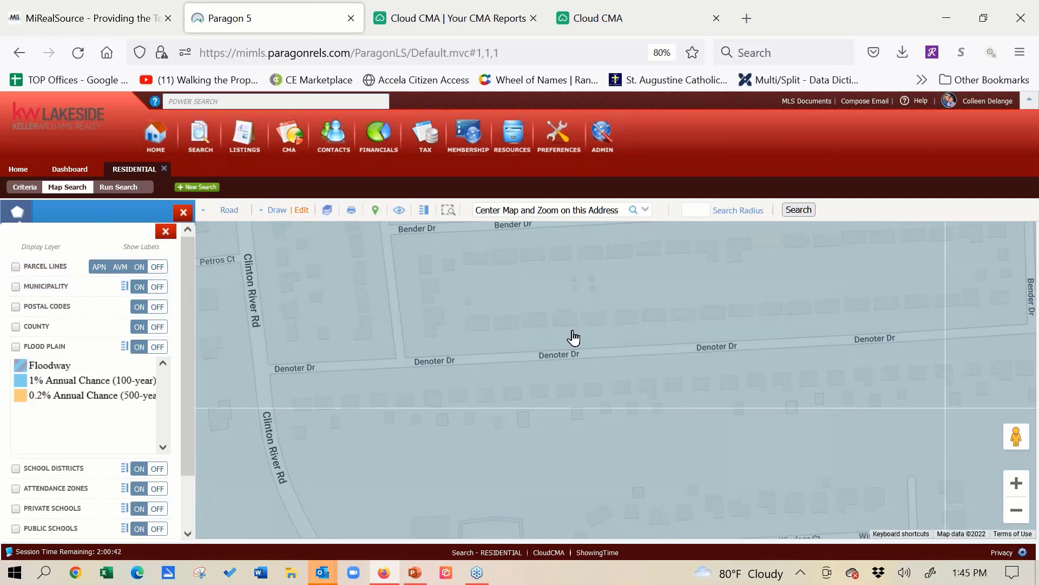
pyautogui.click(1017, 483)
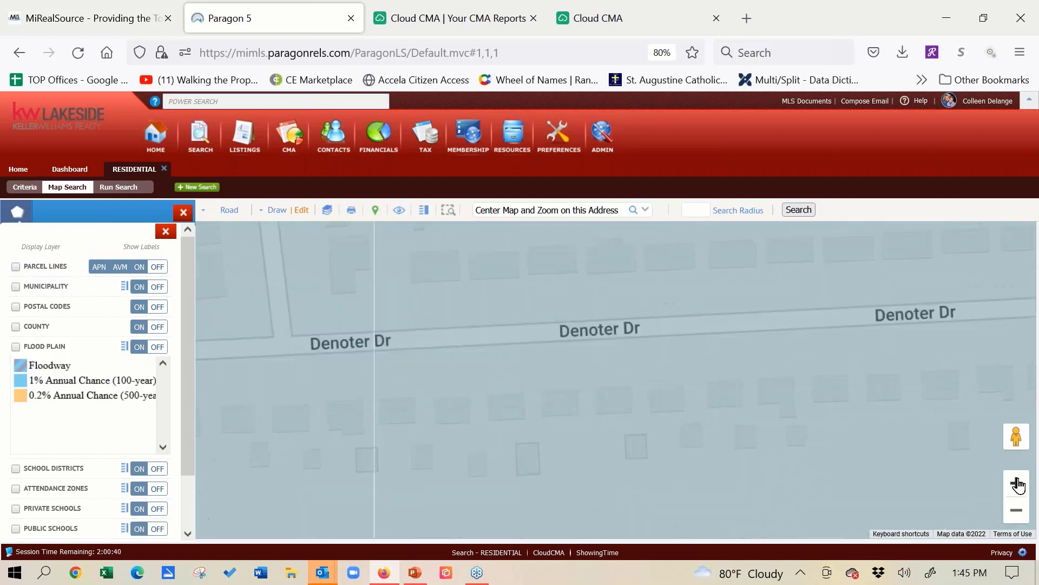
pyautogui.click(1016, 511)
pyautogui.click(1017, 511)
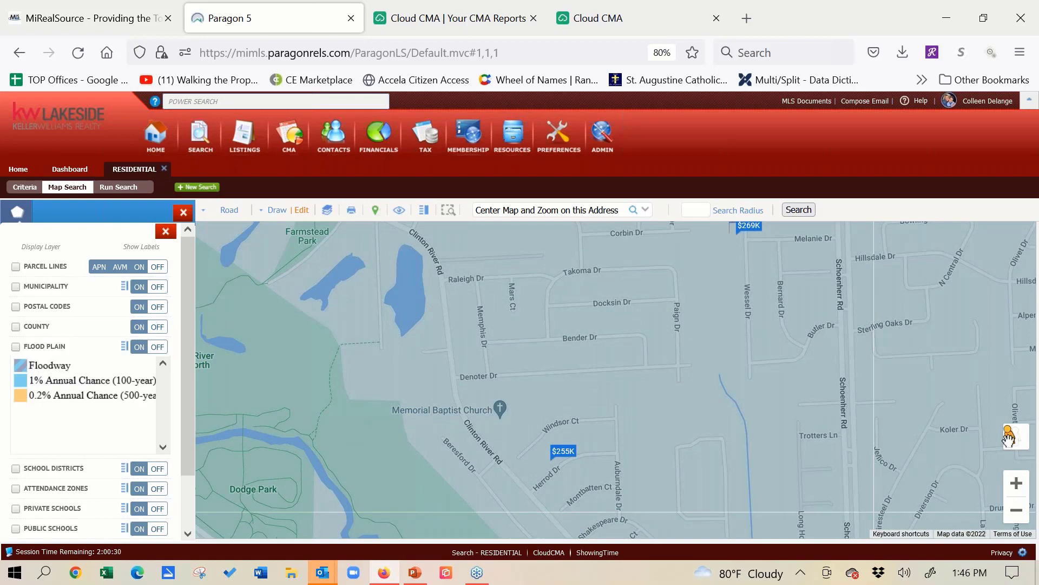
pyautogui.click(1014, 511)
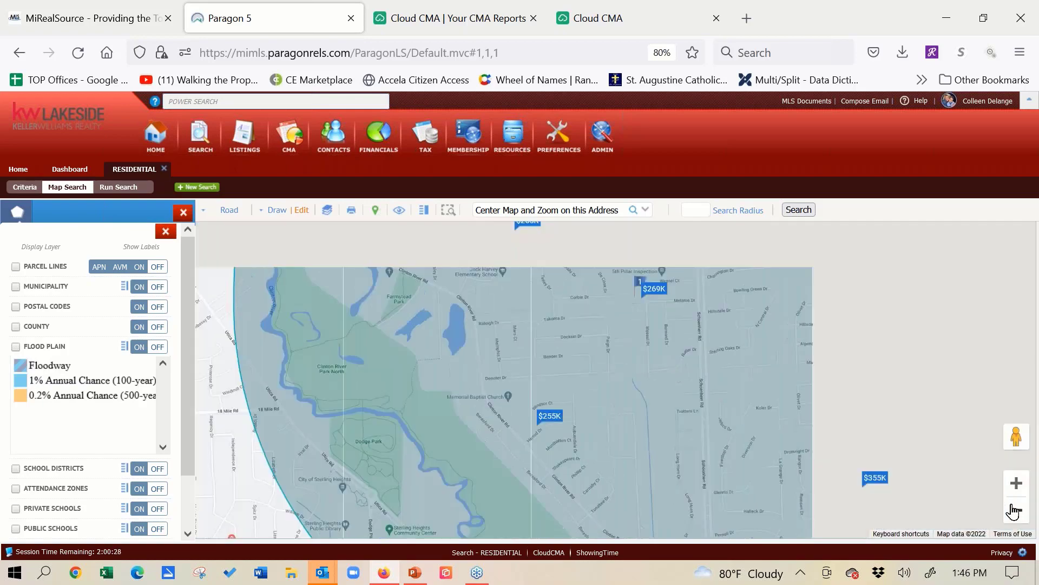
pyautogui.click(1014, 511)
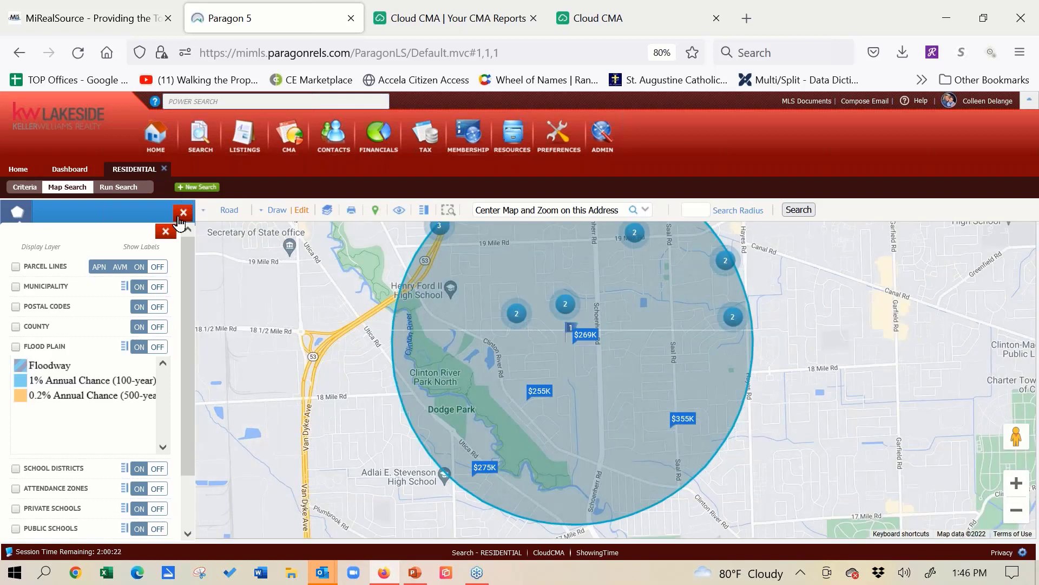
pyautogui.click(183, 213)
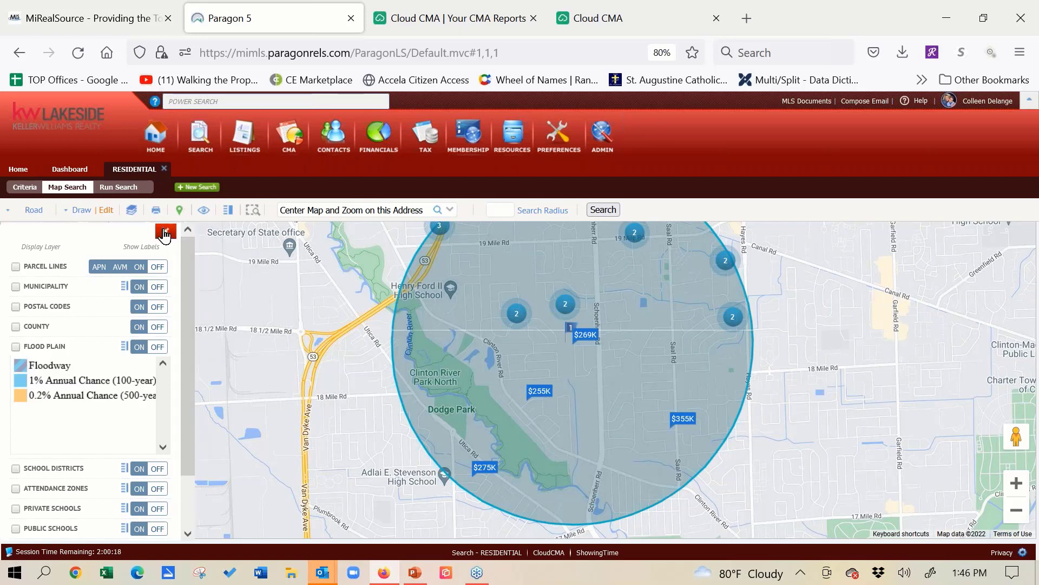
pyautogui.click(165, 233)
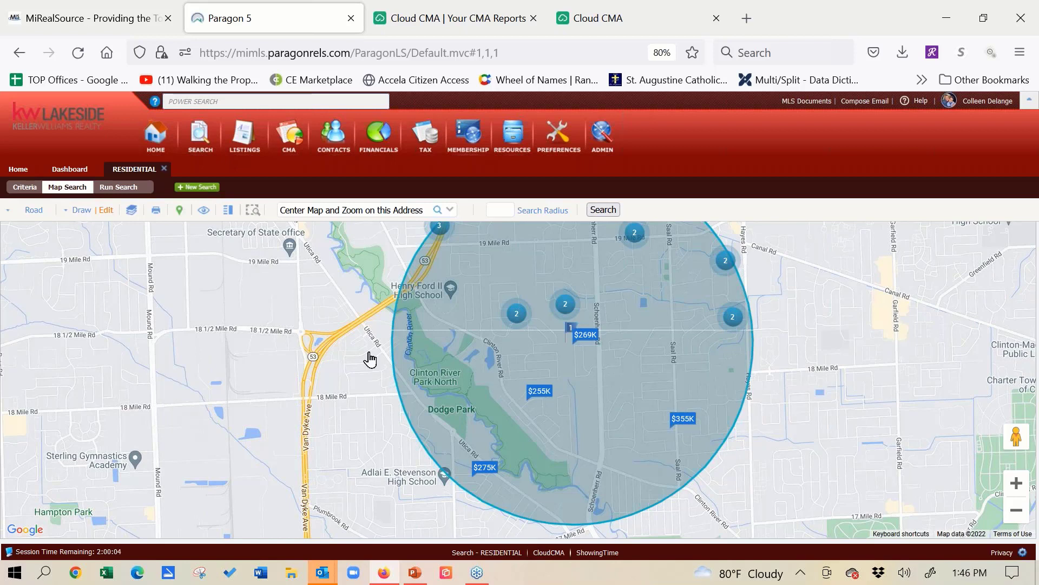
# - Return to the search criteria, run the residential search, and sort the listings by status
pyautogui.click(28, 190)
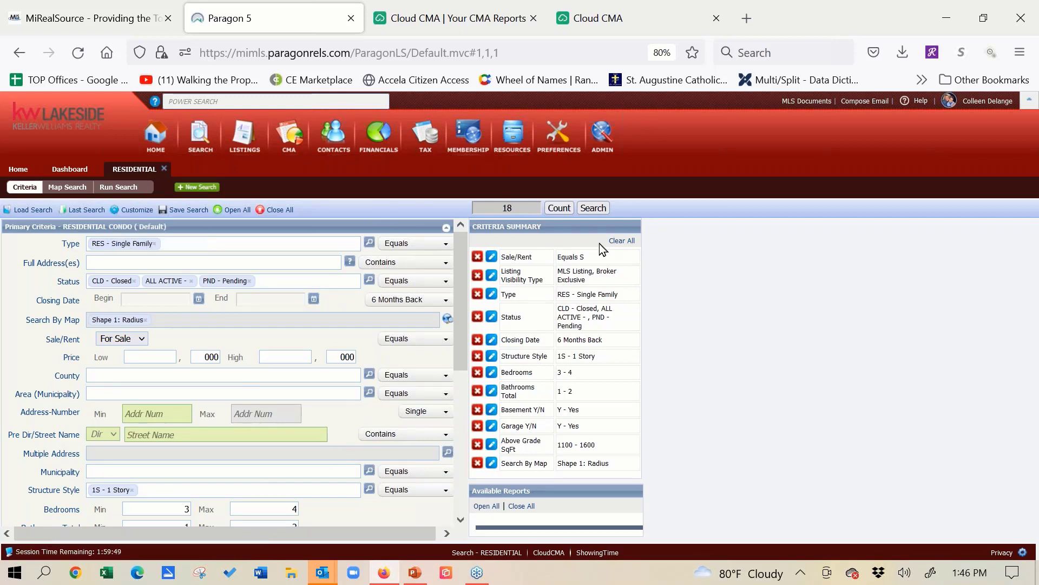
pyautogui.click(602, 209)
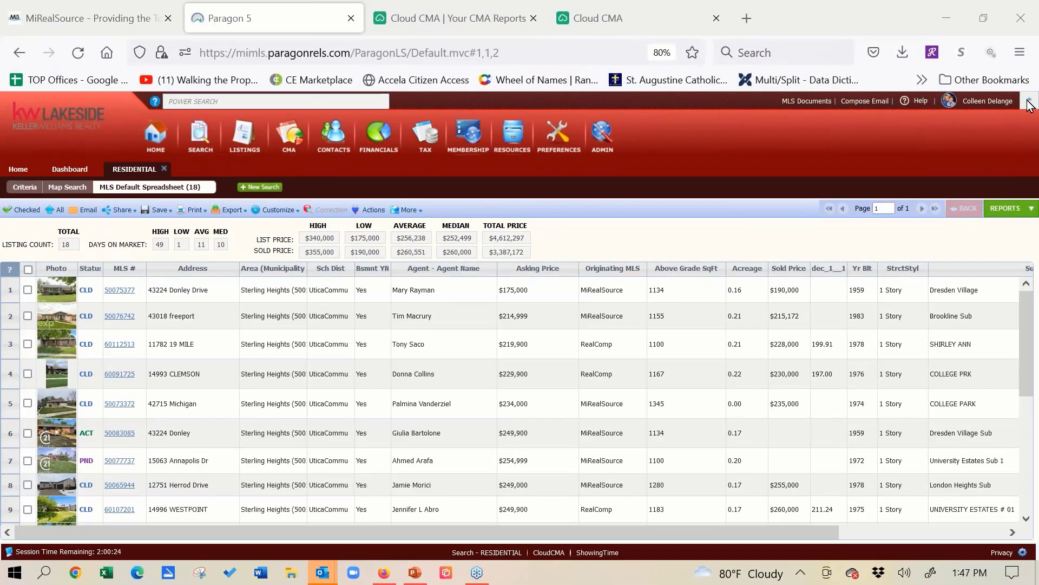
pyautogui.click(91, 268)
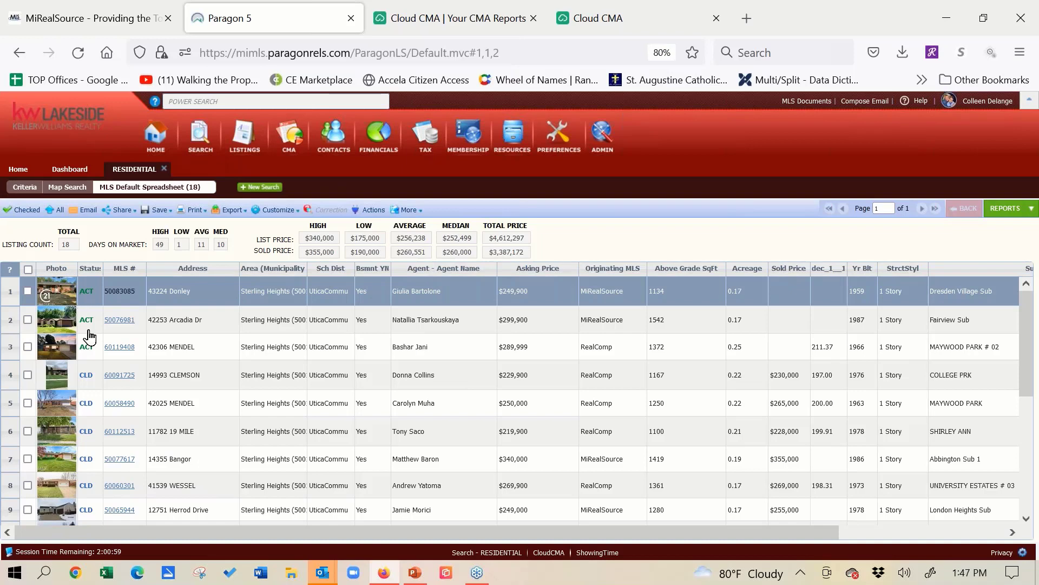
# - Select the three active listings in rows 1 to 3 of the results spreadsheet
pyautogui.click(27, 291)
pyautogui.click(27, 319)
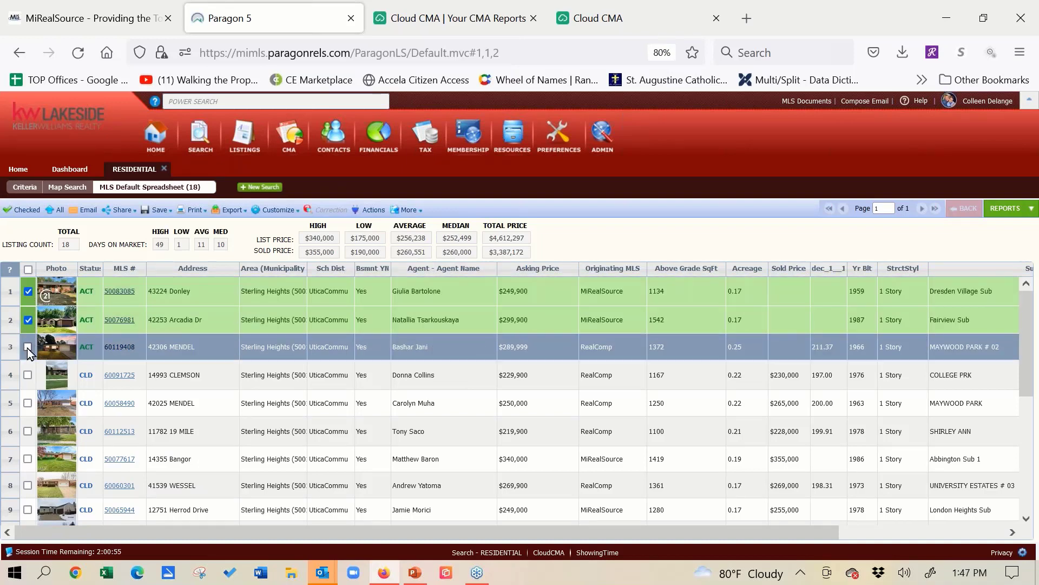
pyautogui.click(28, 347)
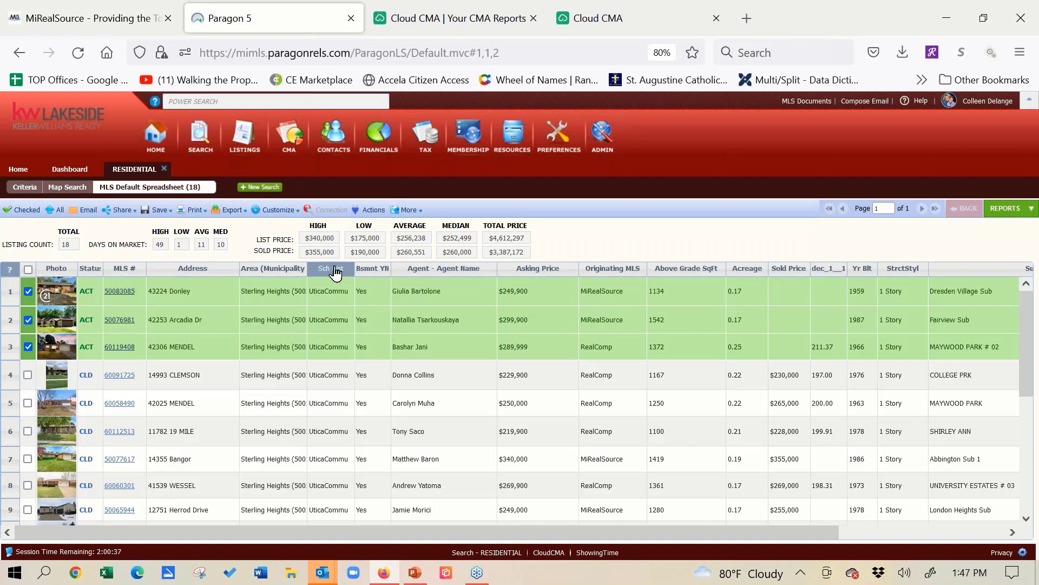
# - Move the Sch Dist column directly before the Area (Municipality) column and review the remaining columns
pyautogui.moveTo(335, 274); pyautogui.dragTo(465, 268)
pyautogui.moveTo(413, 268); pyautogui.dragTo(263, 273)
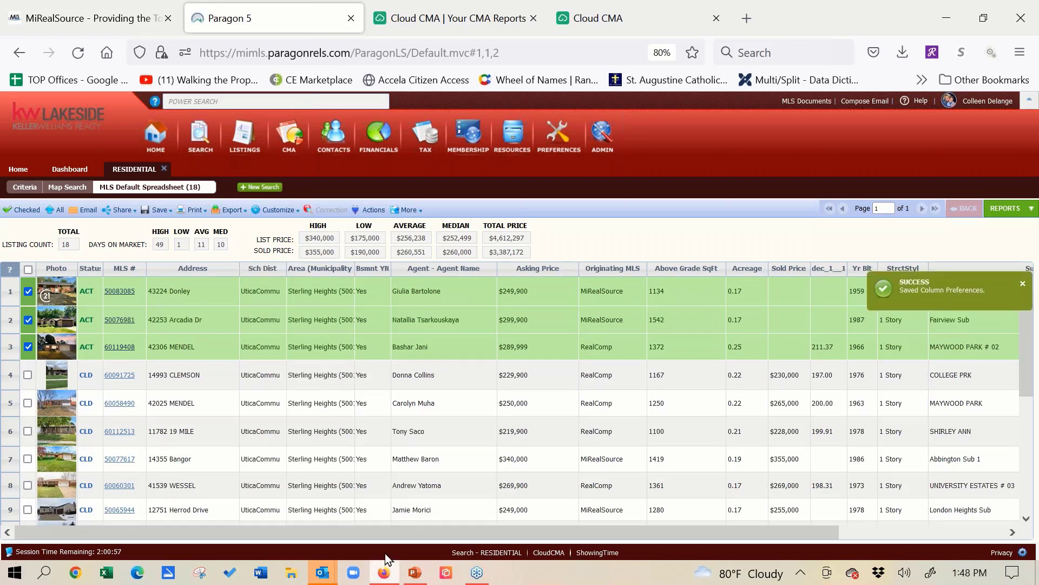
pyautogui.moveTo(451, 522); pyautogui.dragTo(746, 509)
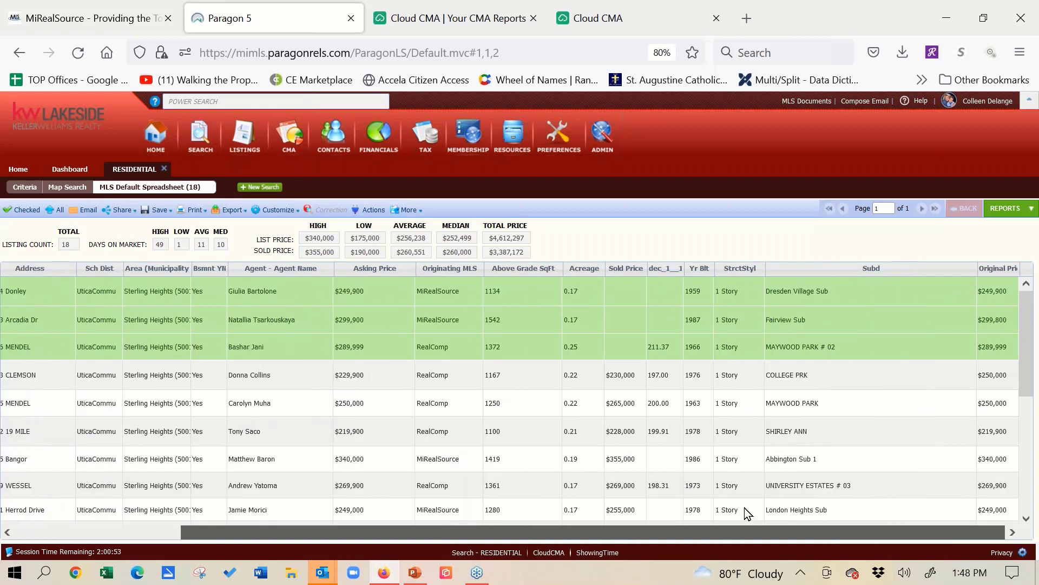
pyautogui.moveTo(747, 513); pyautogui.dragTo(332, 541)
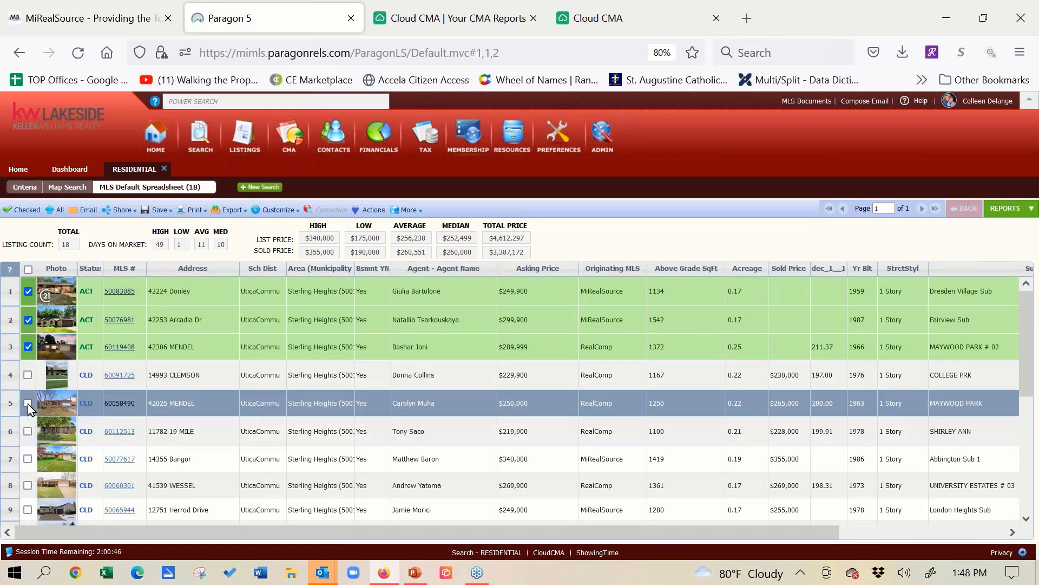
# - Add the four closed listings in rows 5 to 8 to the selection
pyautogui.click(28, 404)
pyautogui.click(28, 432)
pyautogui.click(29, 461)
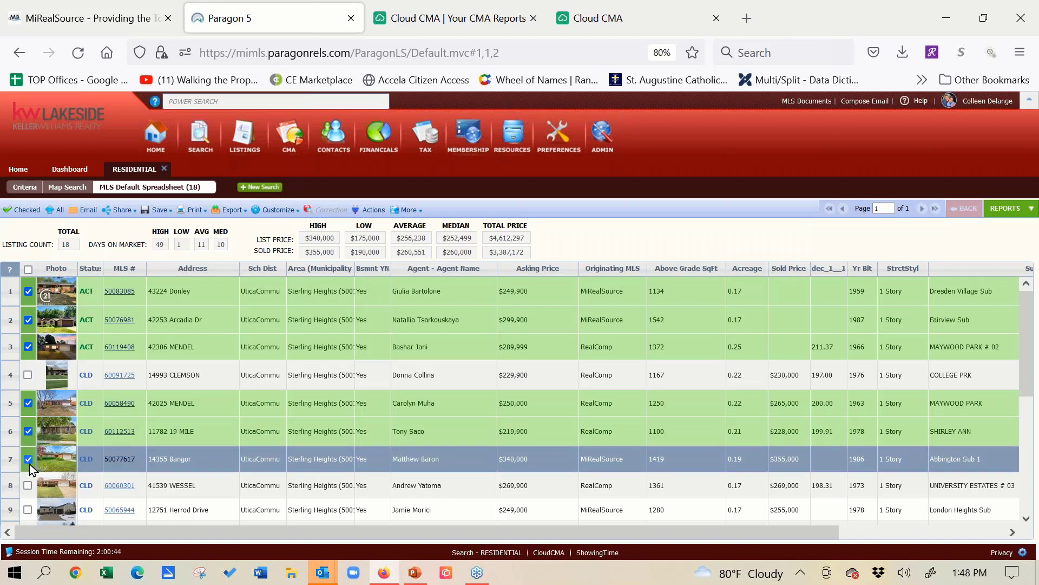
pyautogui.click(28, 485)
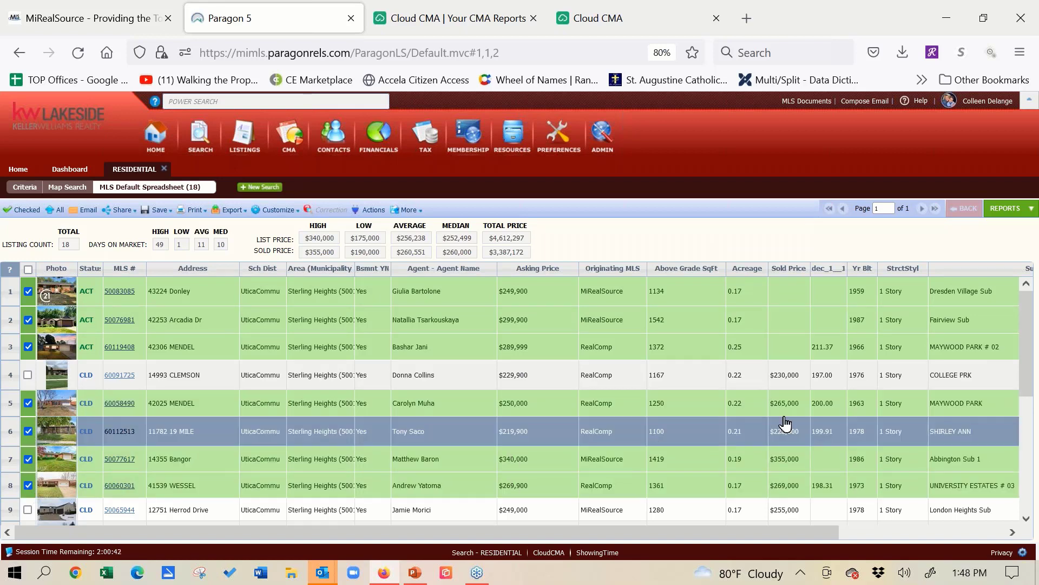
# - Add the two pending listings in rows 17 and 18 to the selection and limit the spreadsheet to the checked listings
pyautogui.moveTo(1030, 336); pyautogui.dragTo(1027, 457)
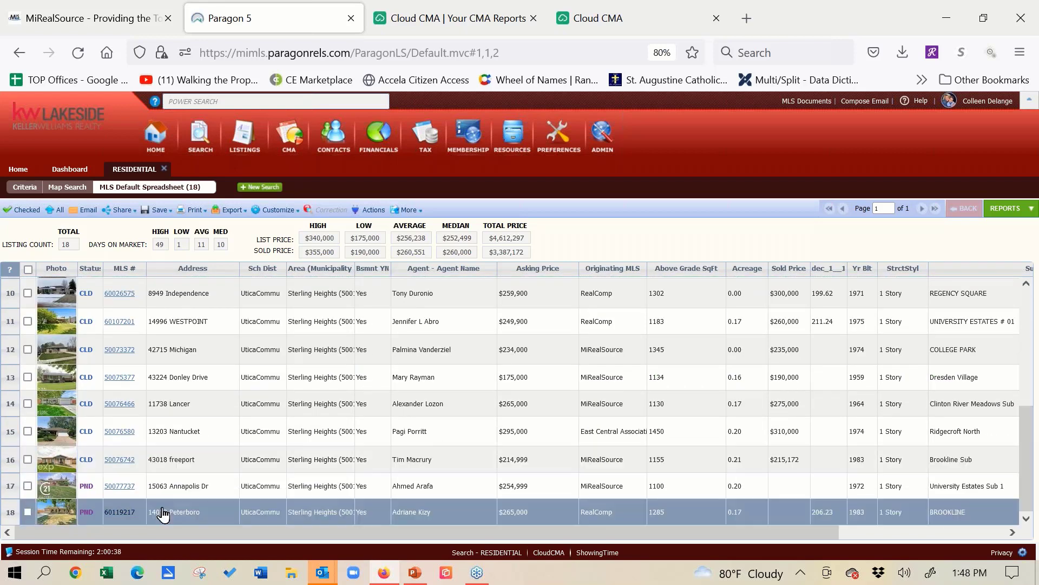
pyautogui.click(27, 486)
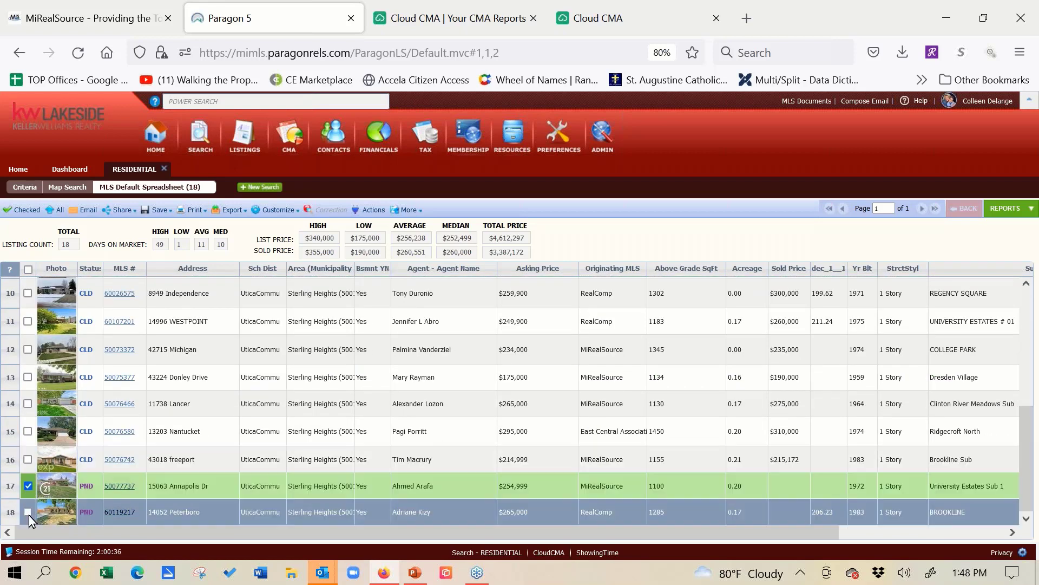
pyautogui.click(28, 512)
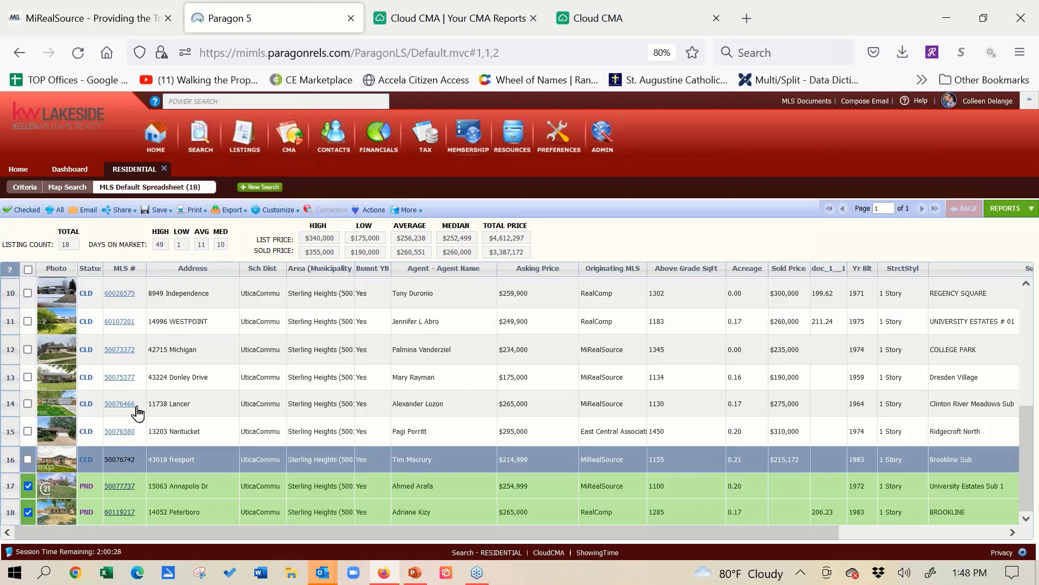
pyautogui.click(23, 212)
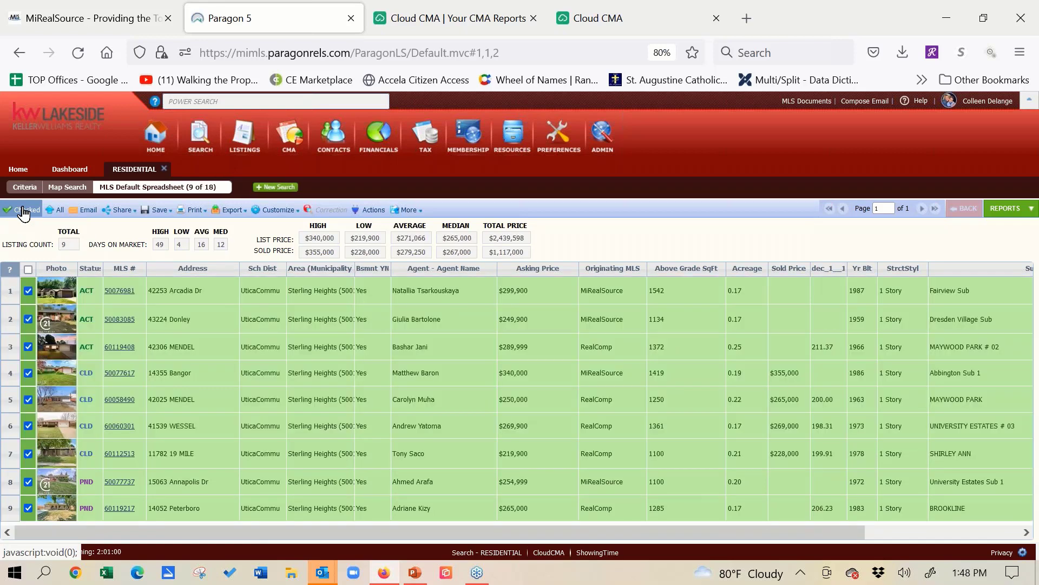
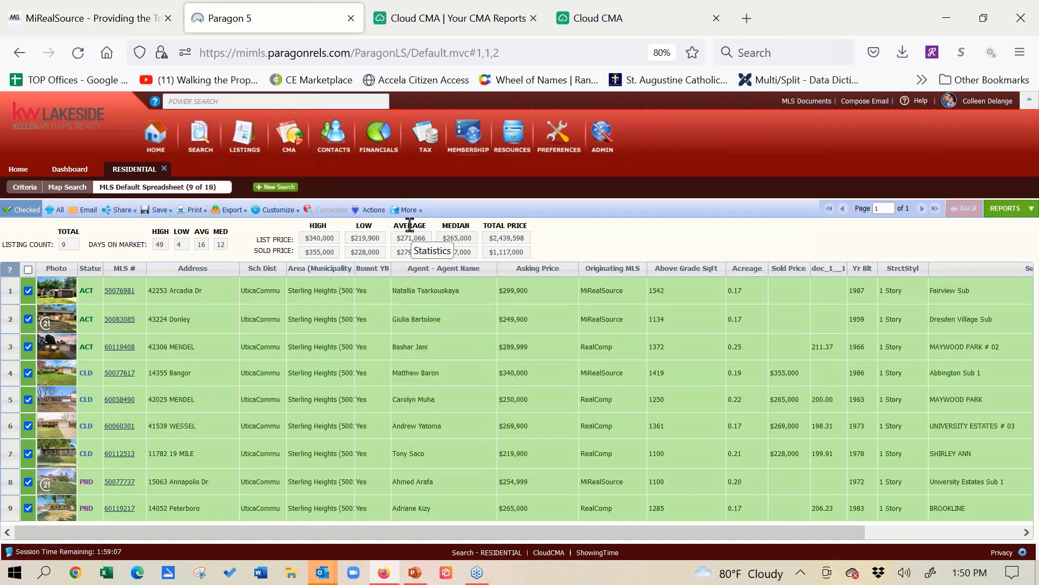
# - Start a new Cloud CMA report from the nine checked listings in the spreadsheet
pyautogui.click(367, 210)
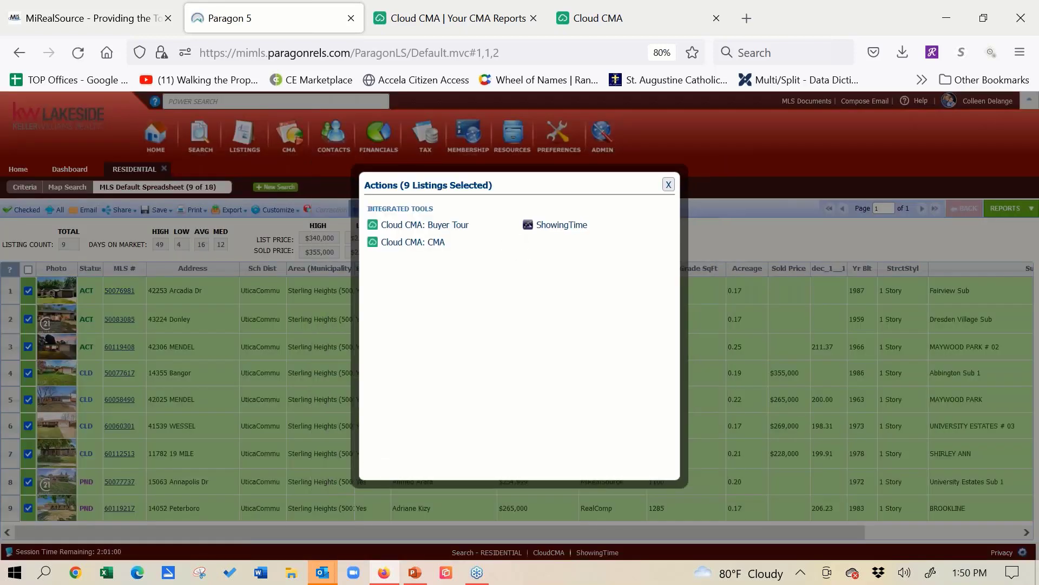
pyautogui.click(385, 245)
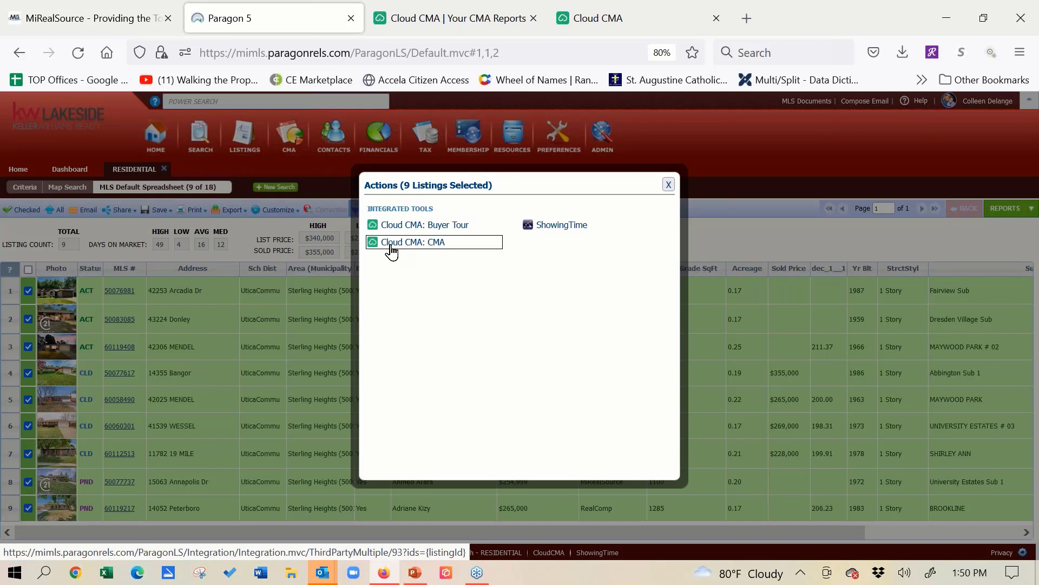
pyautogui.click(390, 247)
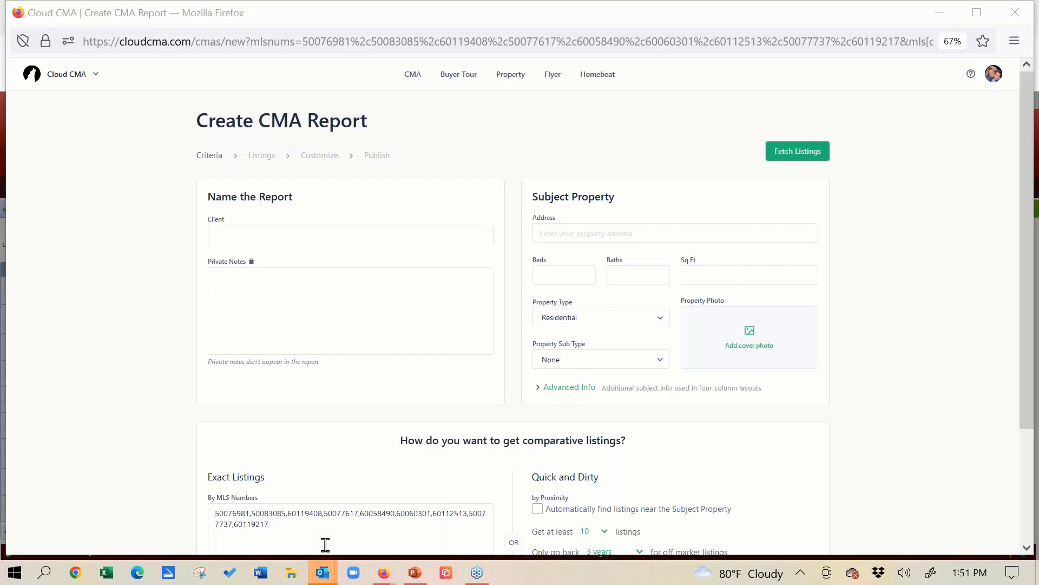
# - Enter the client's full name for the CMA report
pyautogui.click(308, 231)
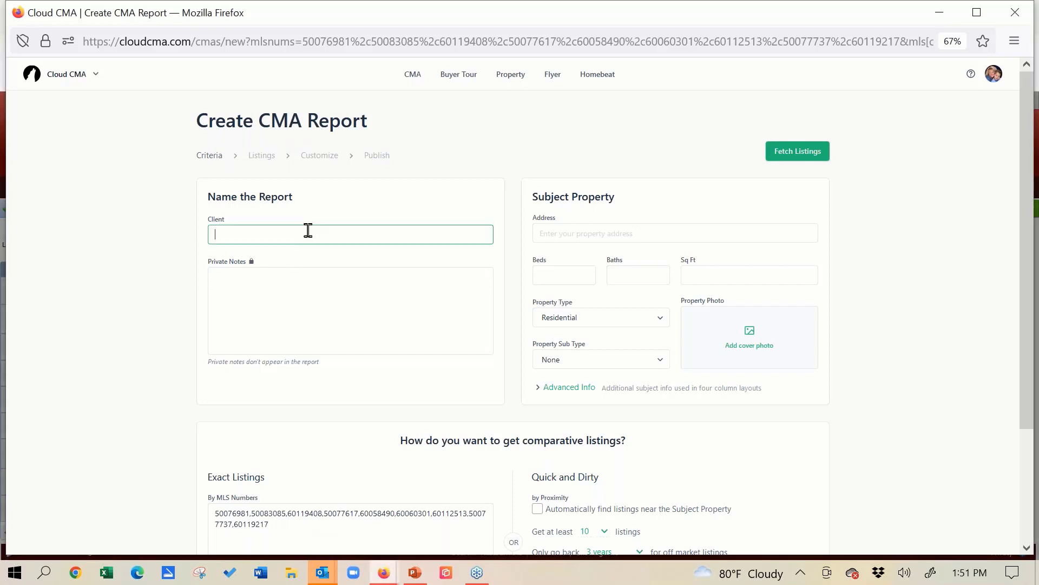
pyautogui.press('BackSpace')
# - Enter the subject property's street address and accept the matching Sterling Heights suggestion
pyautogui.click(648, 229)
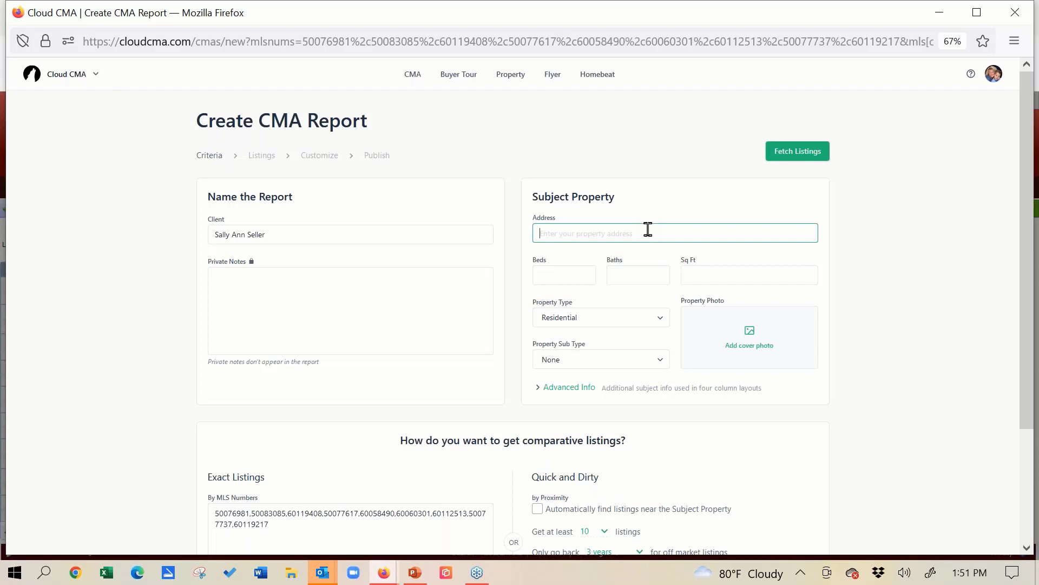
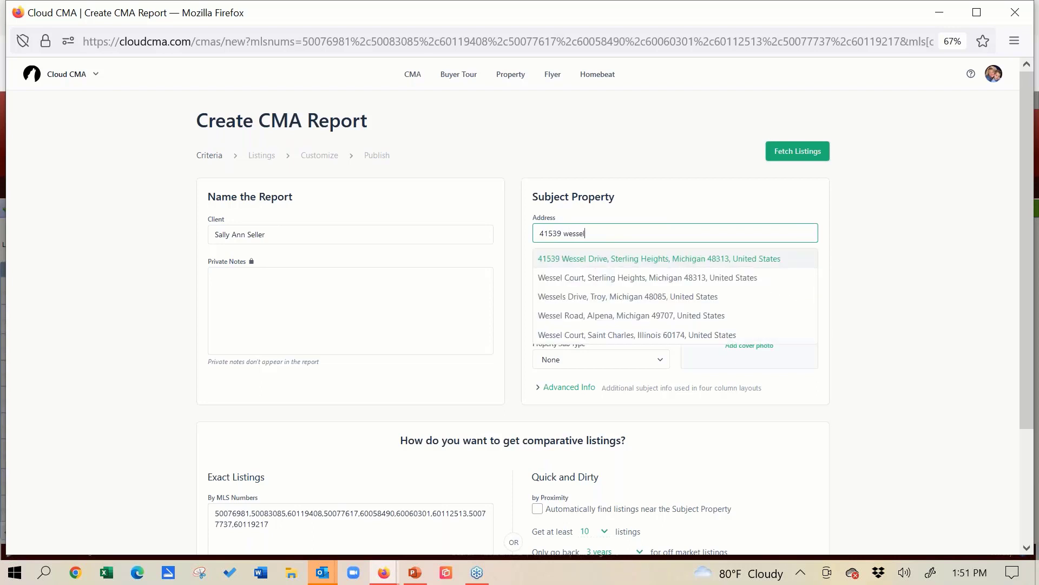
pyautogui.click(659, 260)
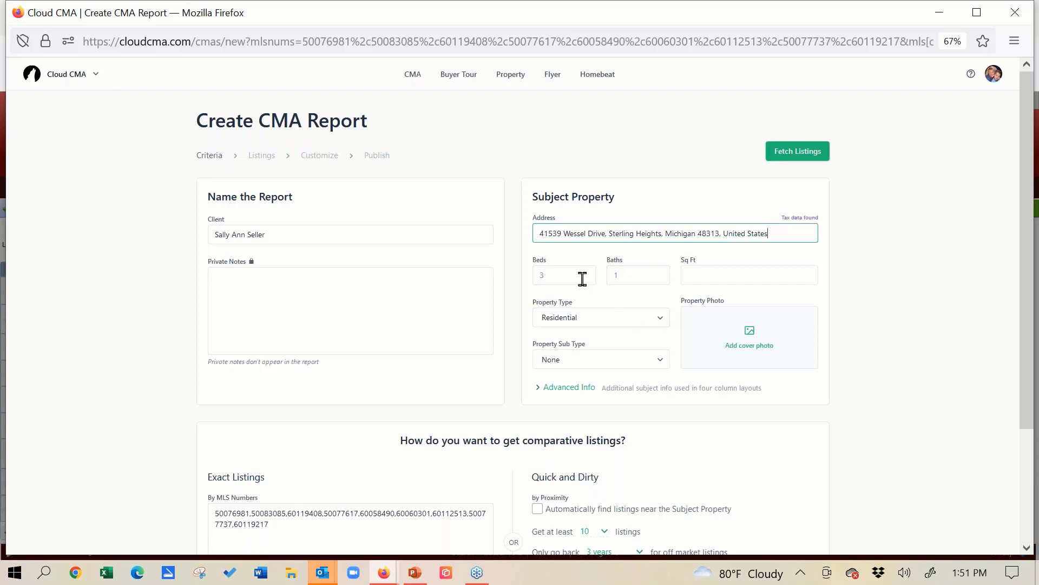
# - Set the subject property's baths to 2 and its square footage to 1361
pyautogui.doubleClick(634, 275)
pyautogui.write('2')
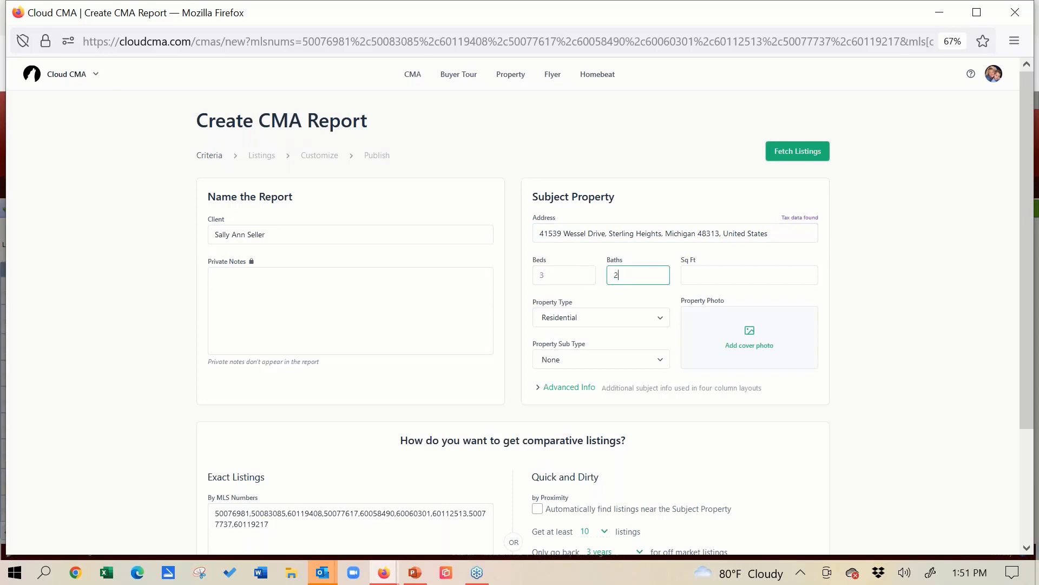
pyautogui.click(772, 279)
pyautogui.write('1361')
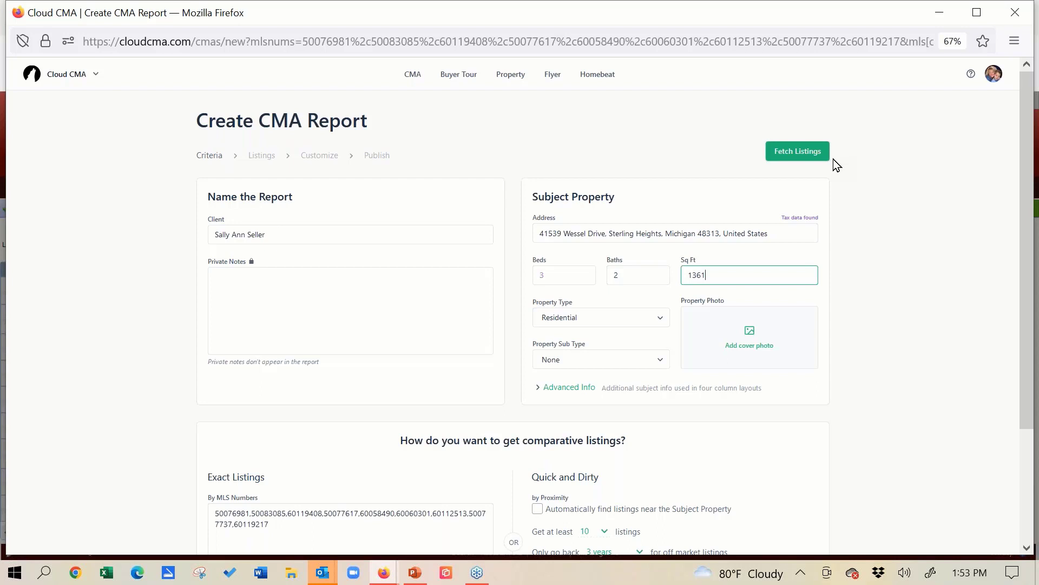
# - Set the report window aside, find the subject property by address with Power Search in Paragon, and open its second matching closed listing
pyautogui.click(941, 12)
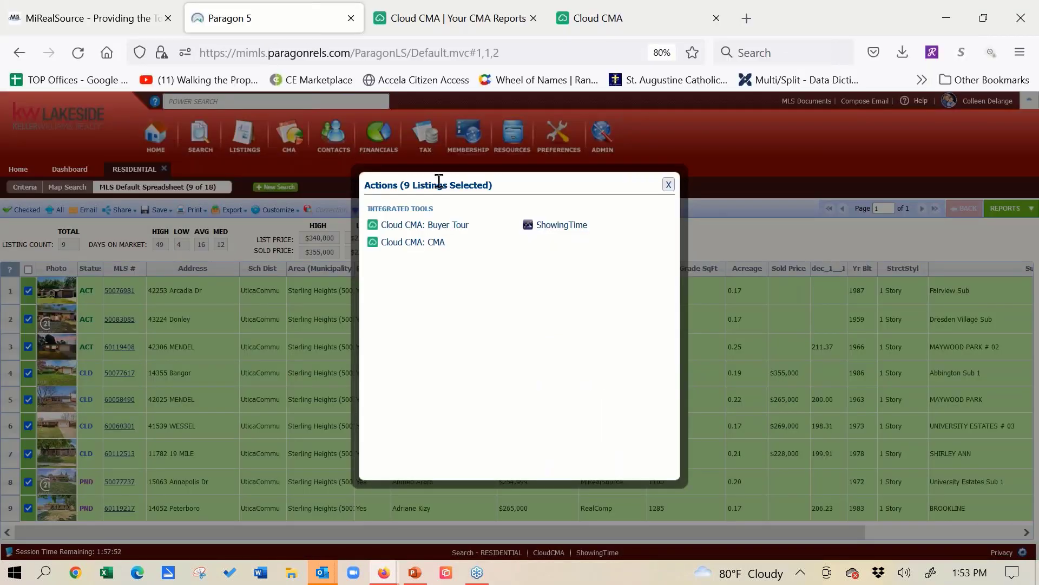
pyautogui.click(670, 185)
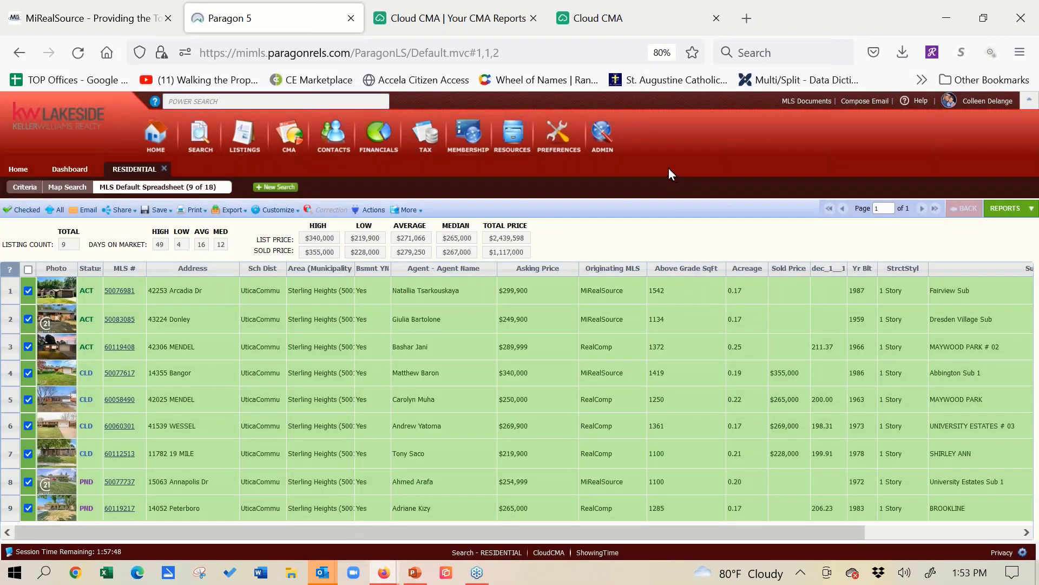
pyautogui.click(216, 101)
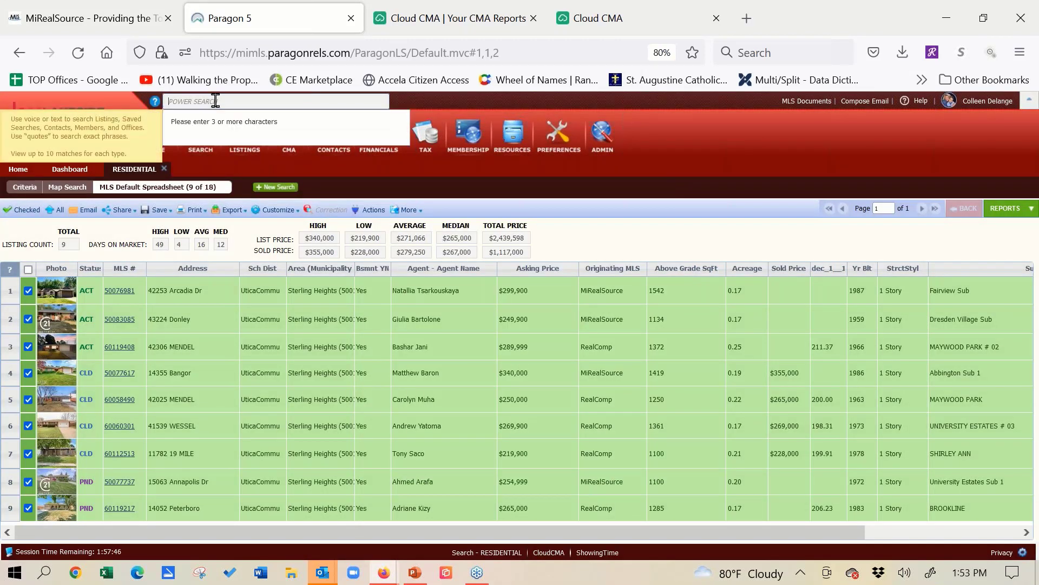
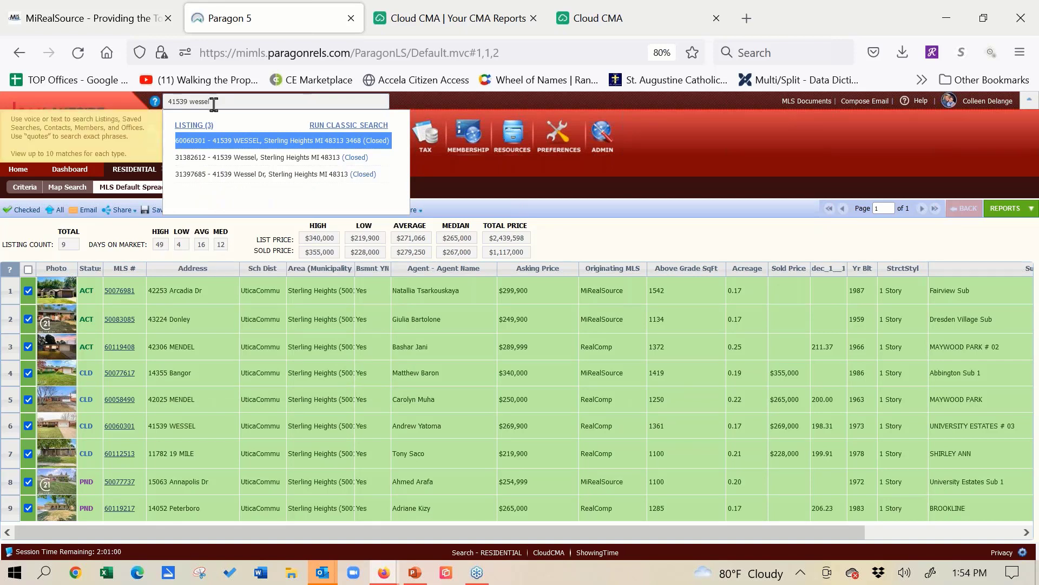
pyautogui.click(222, 162)
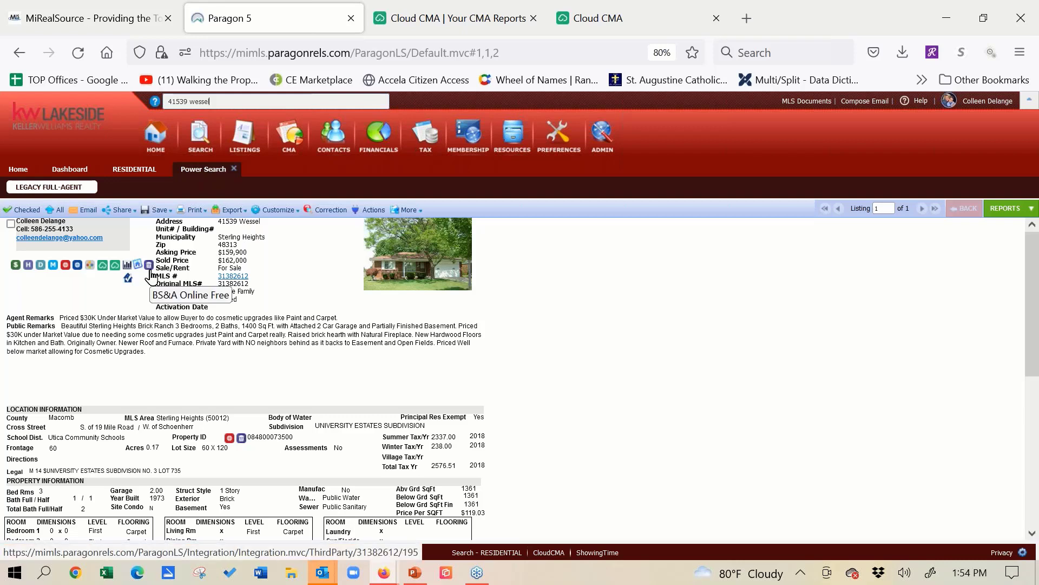
pyautogui.click(1023, 154)
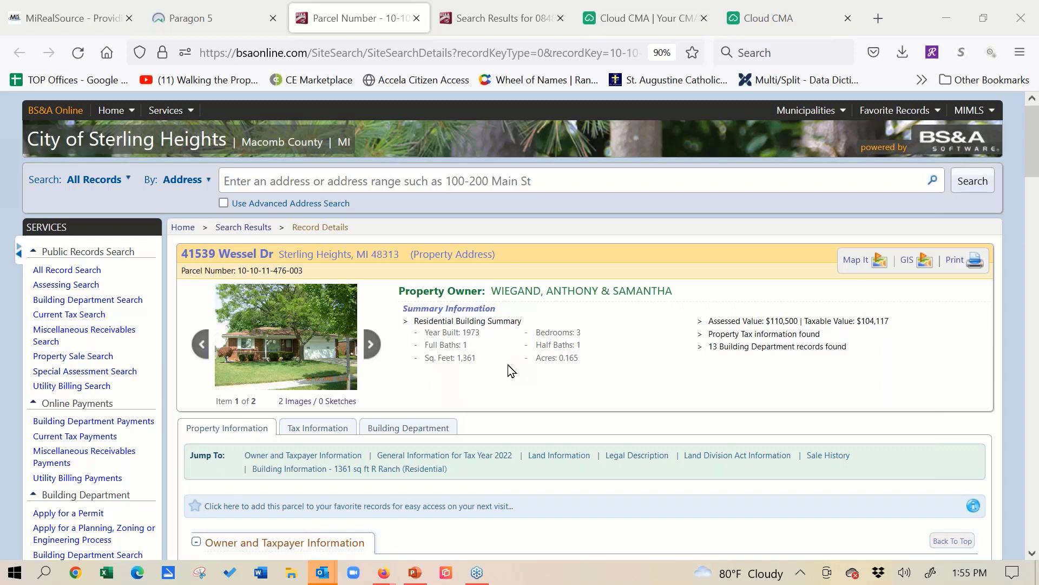
# - Enlarge the exterior photo on the BS&A property record and save it as a JPEG image named "UPAR Example 1"
pyautogui.click(306, 338)
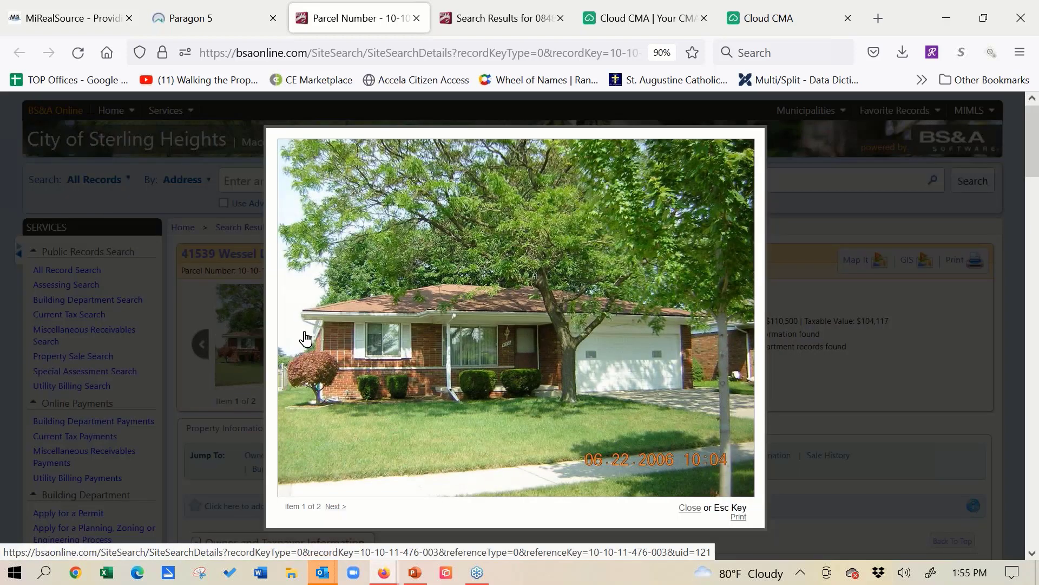
pyautogui.rightClick(486, 329)
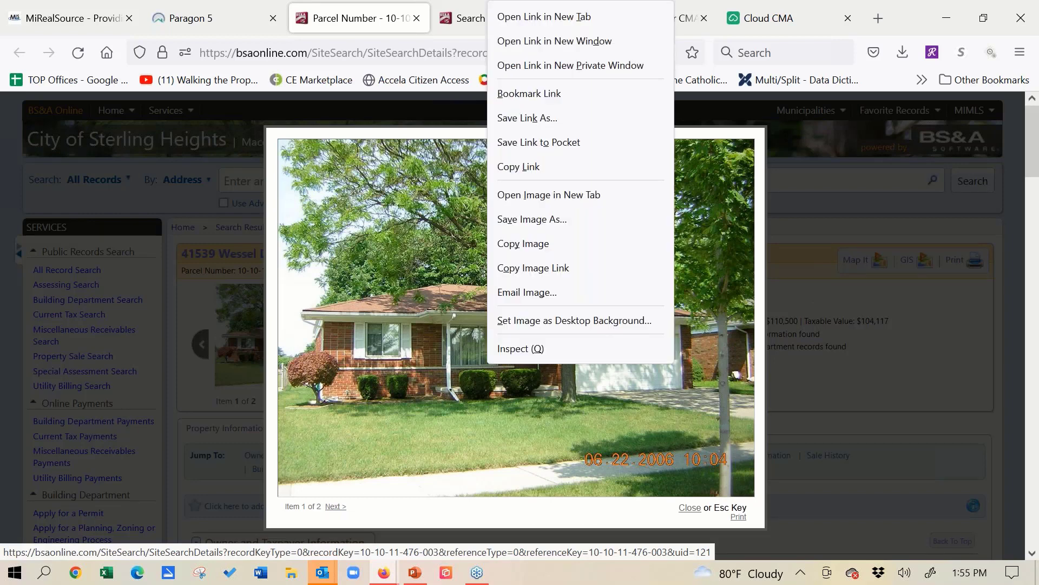
pyautogui.click(552, 220)
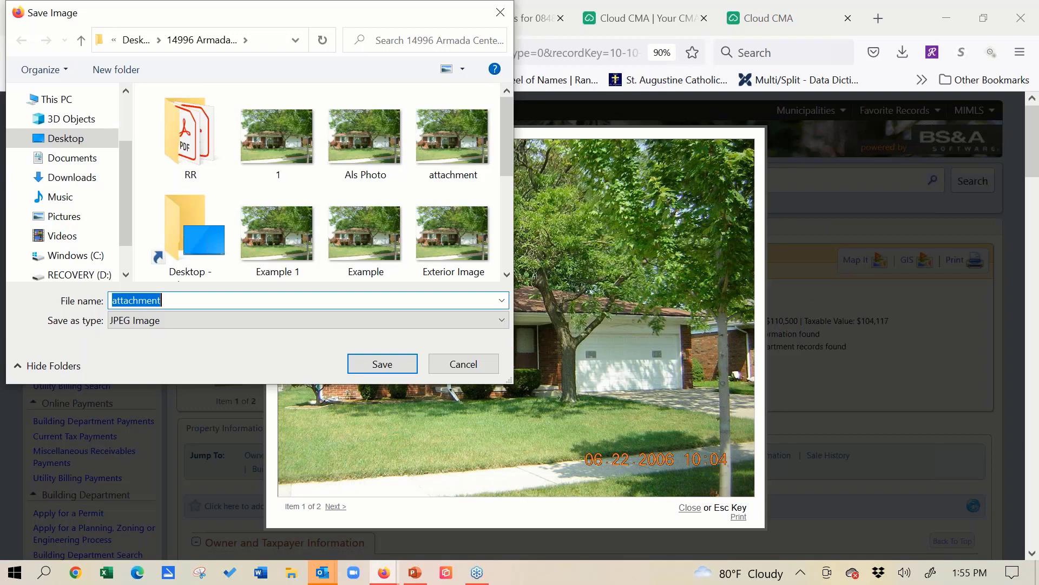
pyautogui.write('UPA')
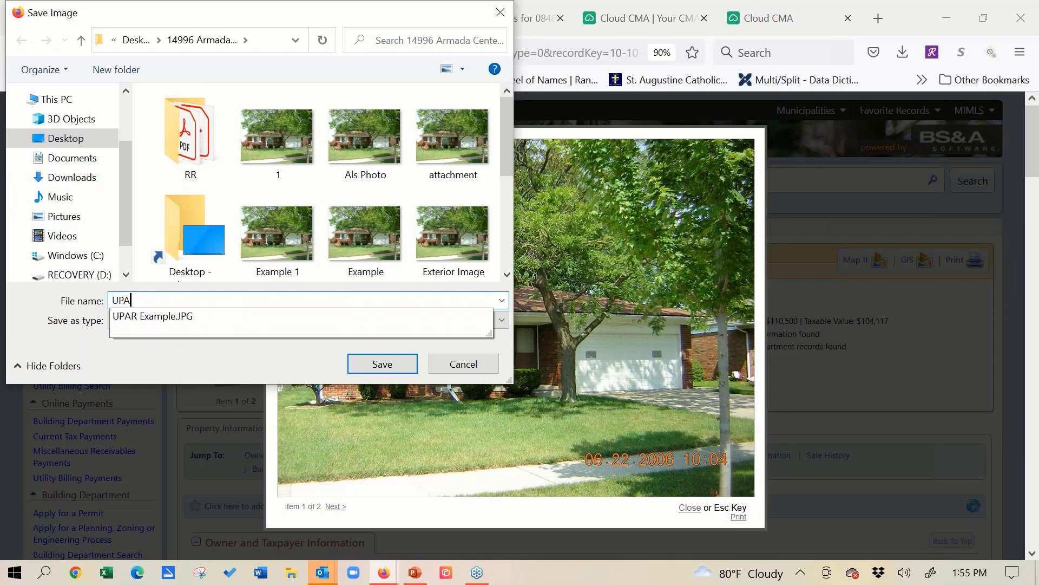
pyautogui.write('R Example 1')
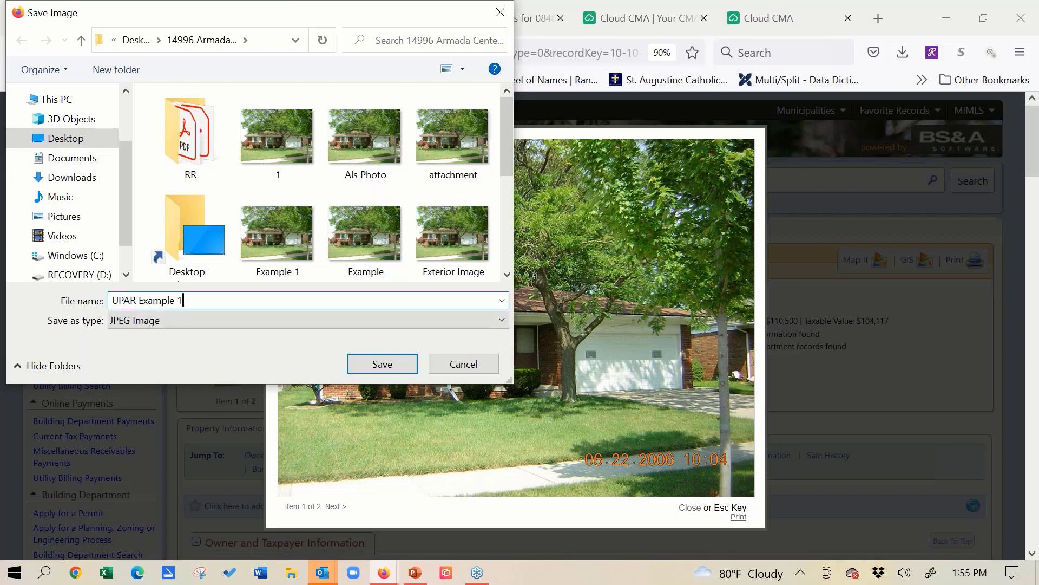
pyautogui.click(405, 371)
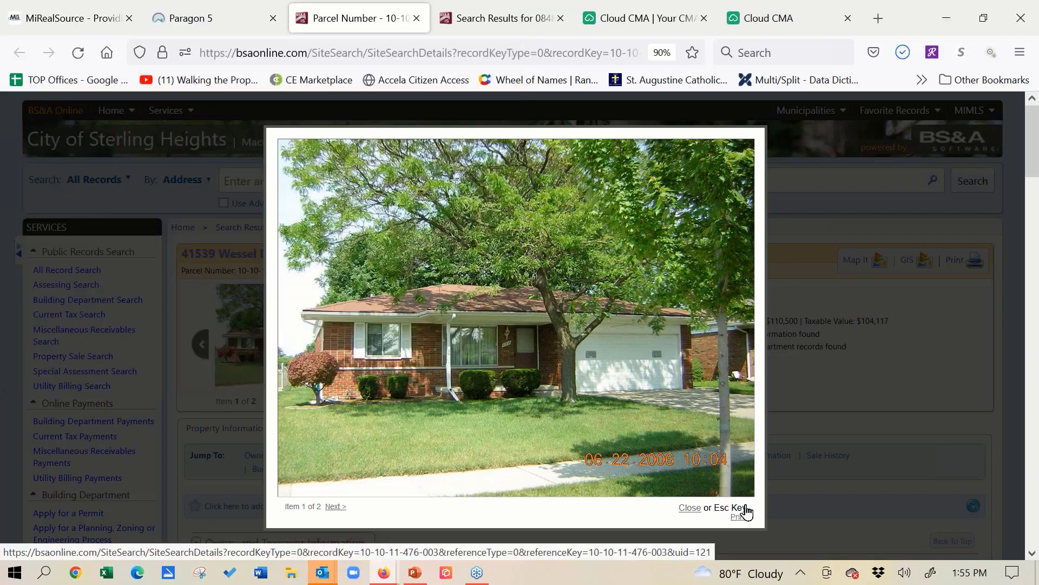
pyautogui.click(808, 207)
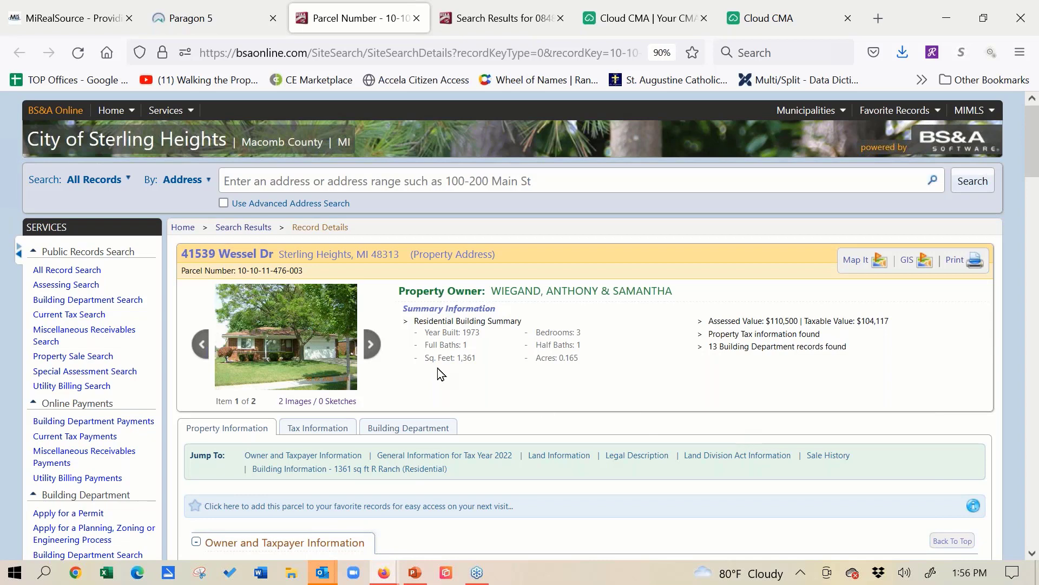
# - Show the parcel's tax information and save the printable record as a PDF under the suggested file name
pyautogui.click(337, 429)
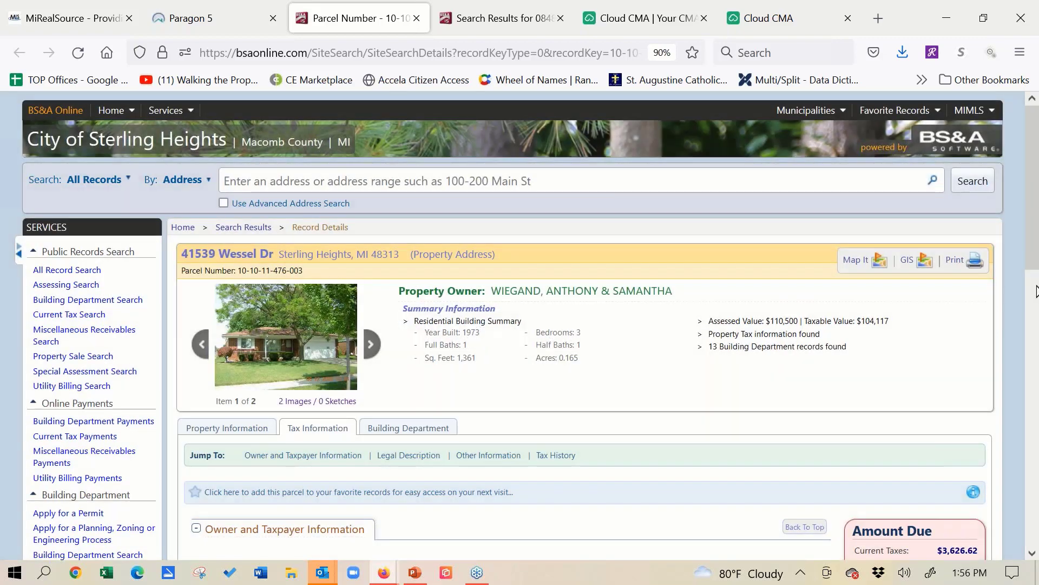
pyautogui.click(1037, 291)
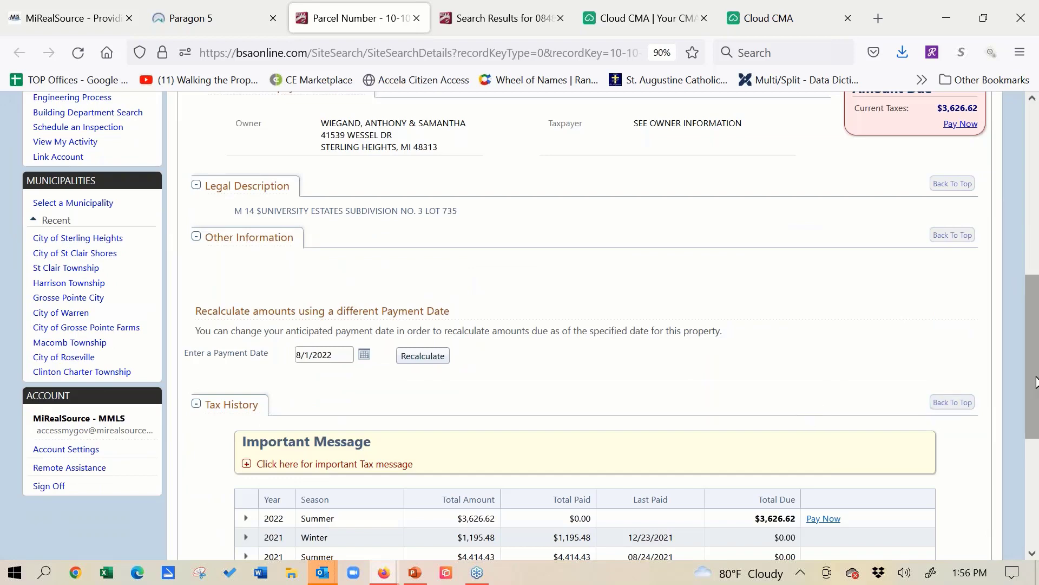
pyautogui.scroll(2, 1034, 365)
pyautogui.scroll(-3, 1034, 381)
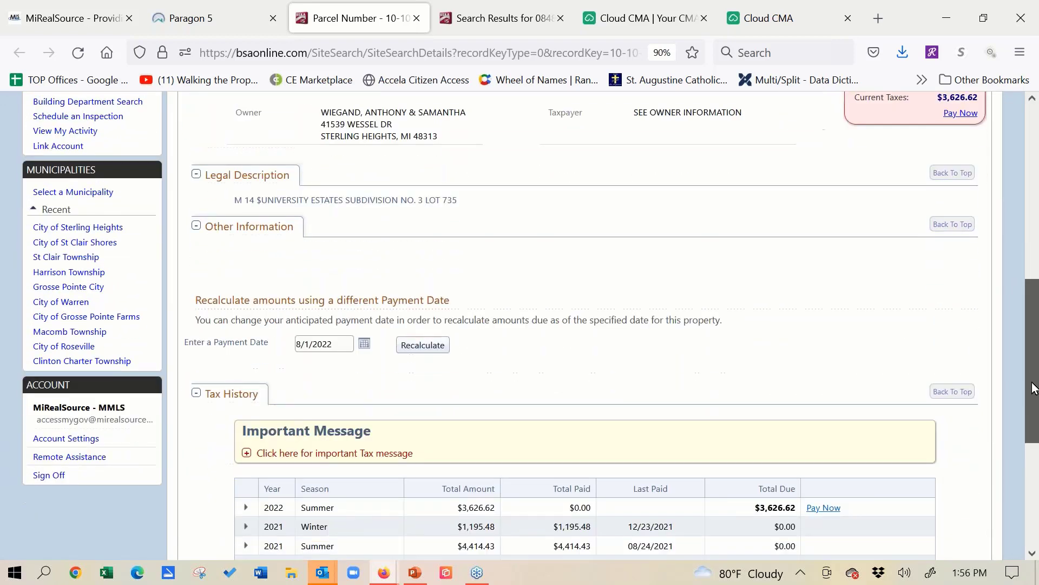
pyautogui.scroll(-1, 1034, 399)
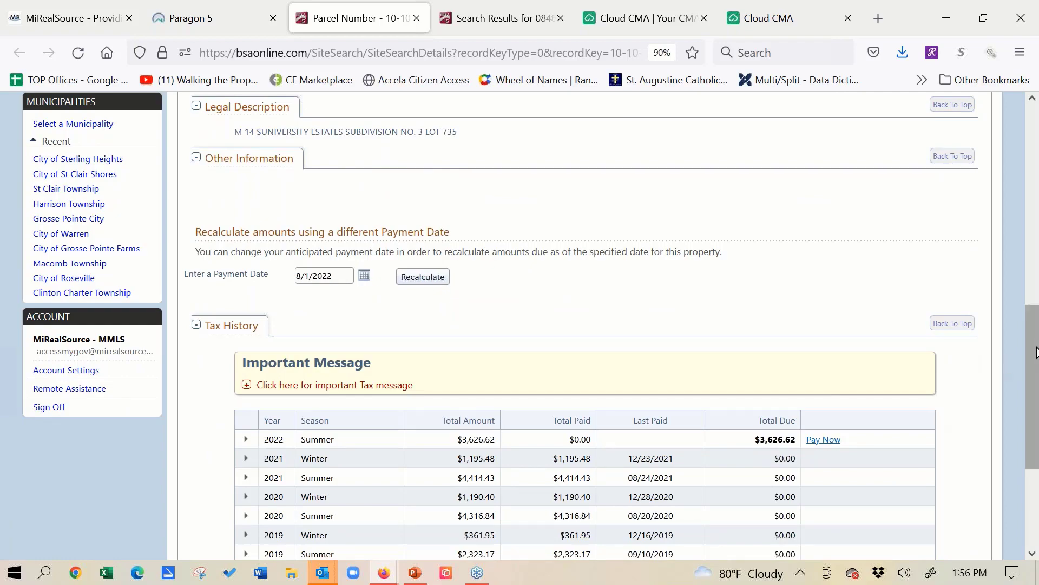
pyautogui.moveTo(1037, 353); pyautogui.dragTo(1029, 169)
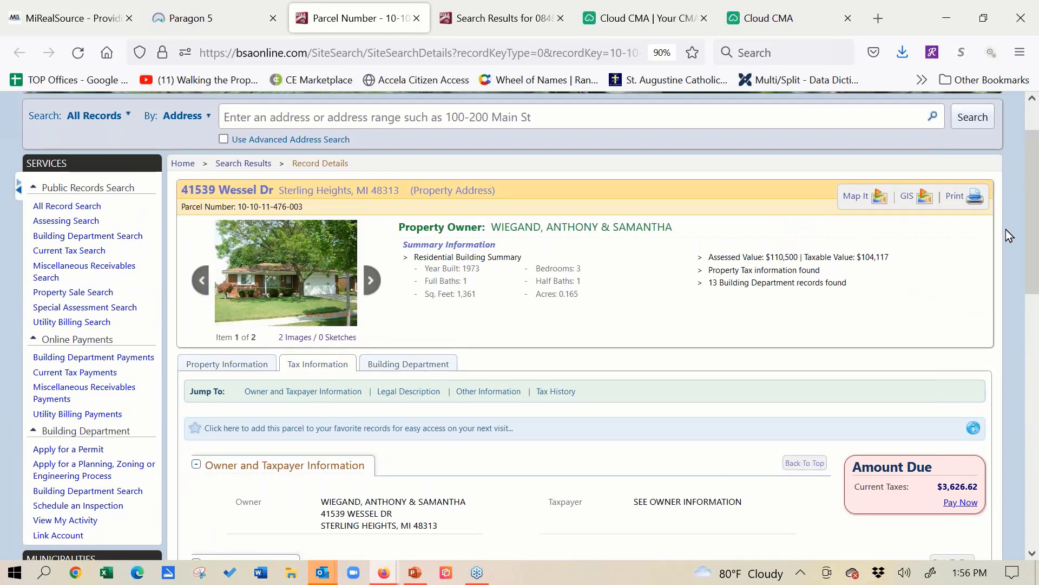
pyautogui.click(974, 204)
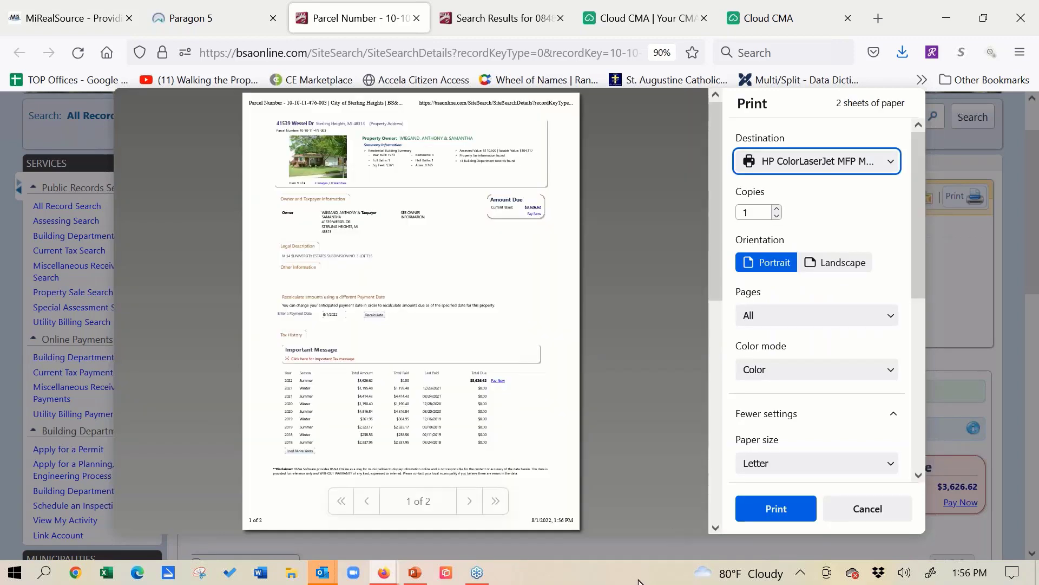
pyautogui.click(891, 163)
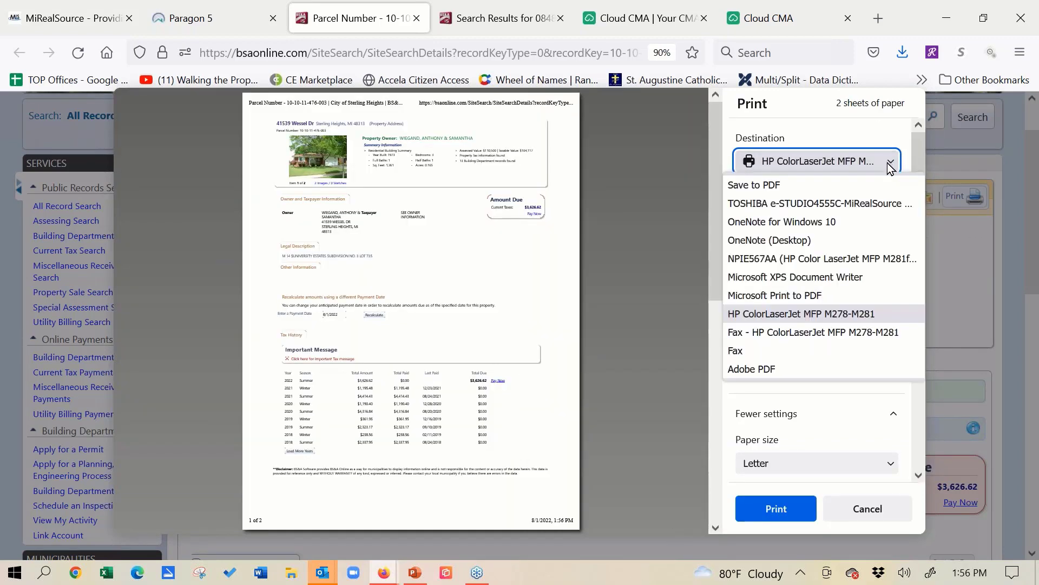
pyautogui.click(855, 186)
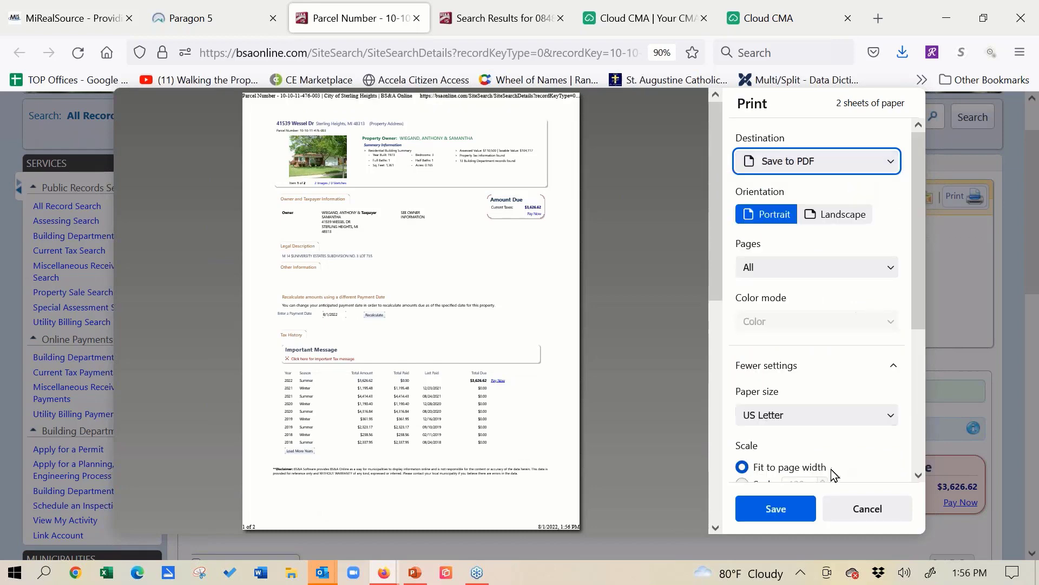
pyautogui.click(774, 510)
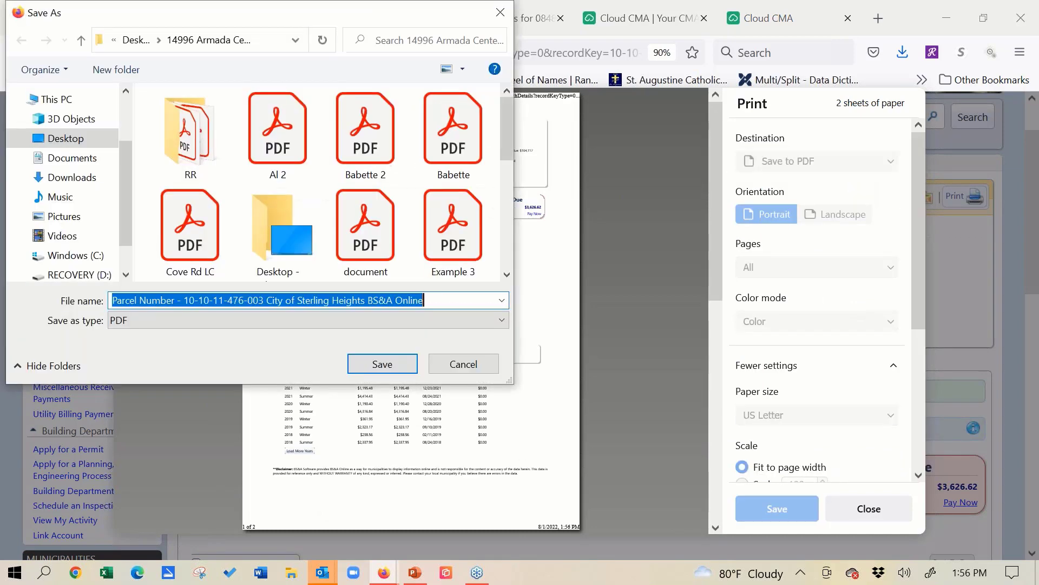
pyautogui.click(383, 364)
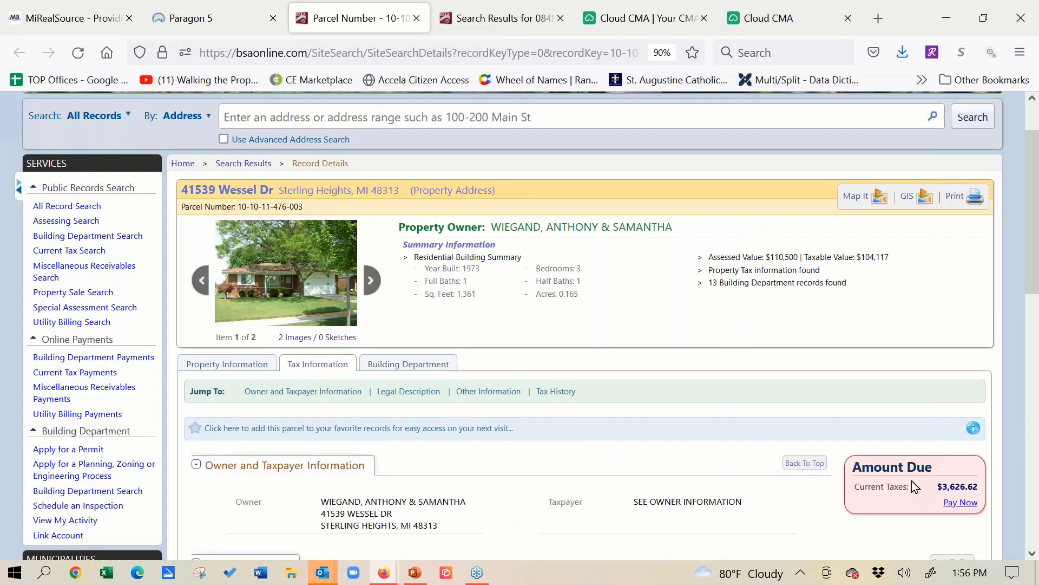
# - Return to the Create CMA Report window, add "UPAR Example 1" as the property photo and crop off the strip along its lower edge
pyautogui.click(787, 25)
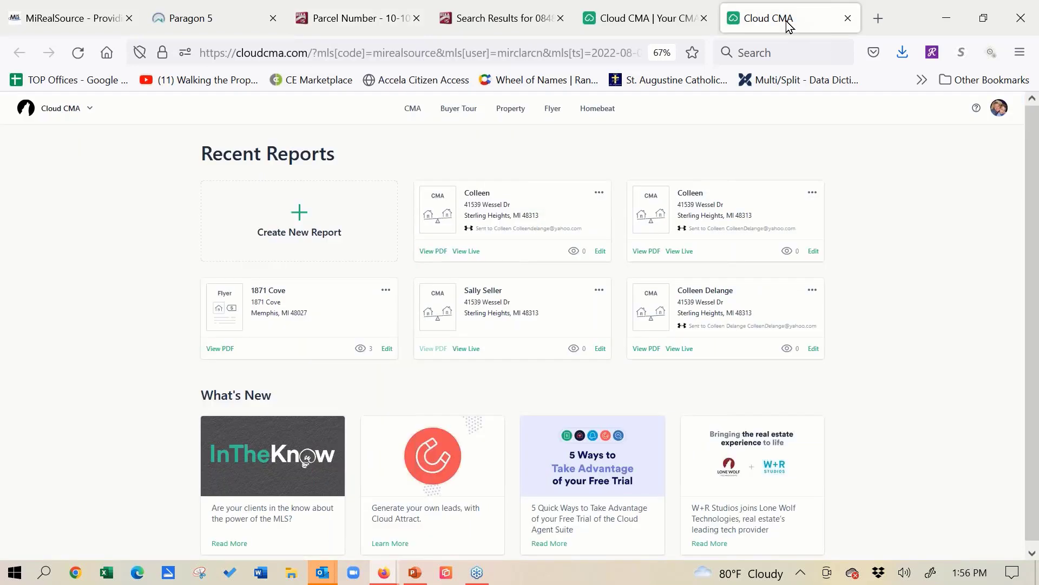
pyautogui.click(657, 19)
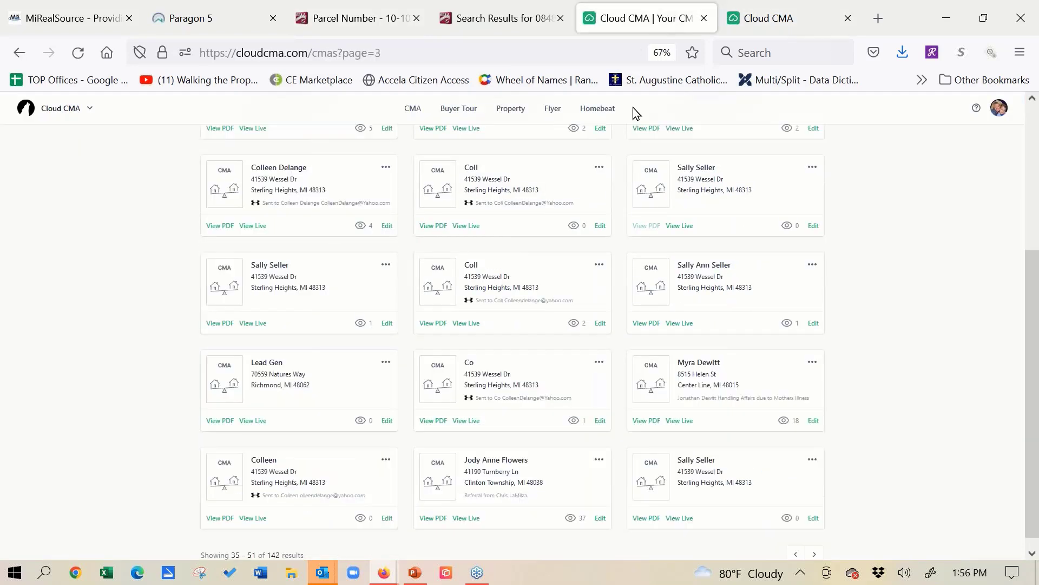
pyautogui.moveTo(382, 575)
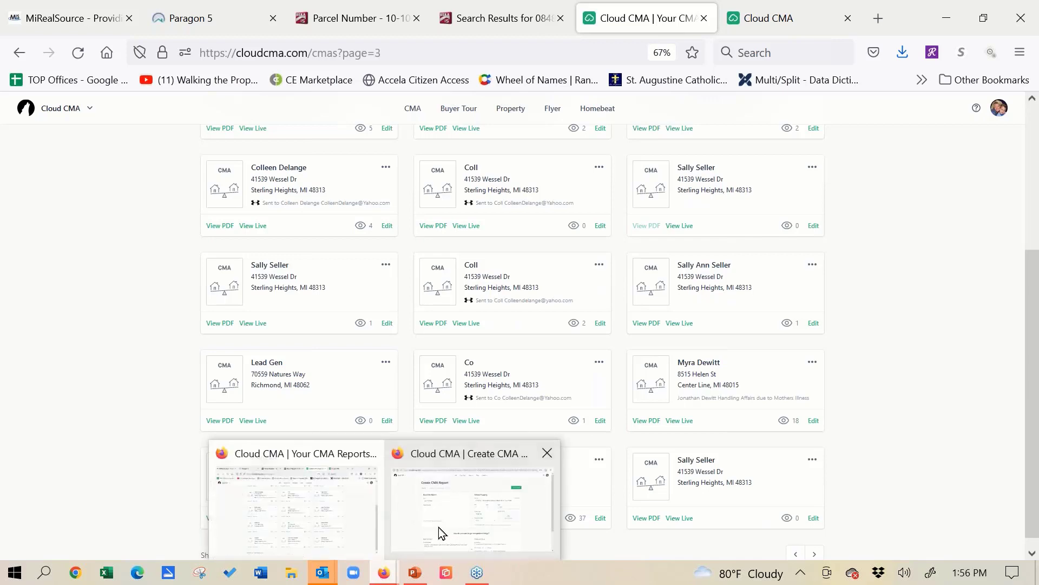
pyautogui.click(439, 526)
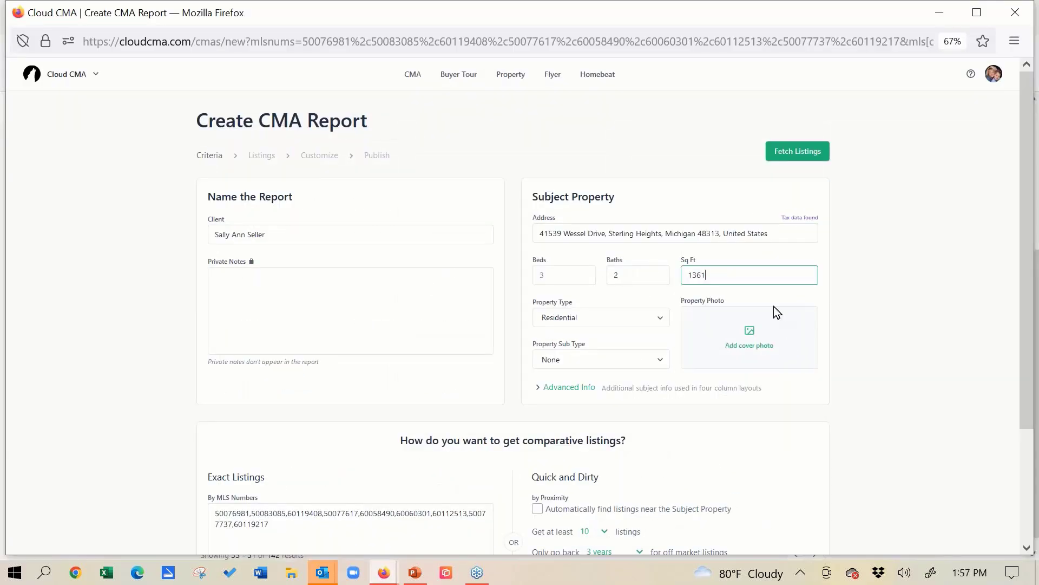
pyautogui.click(750, 335)
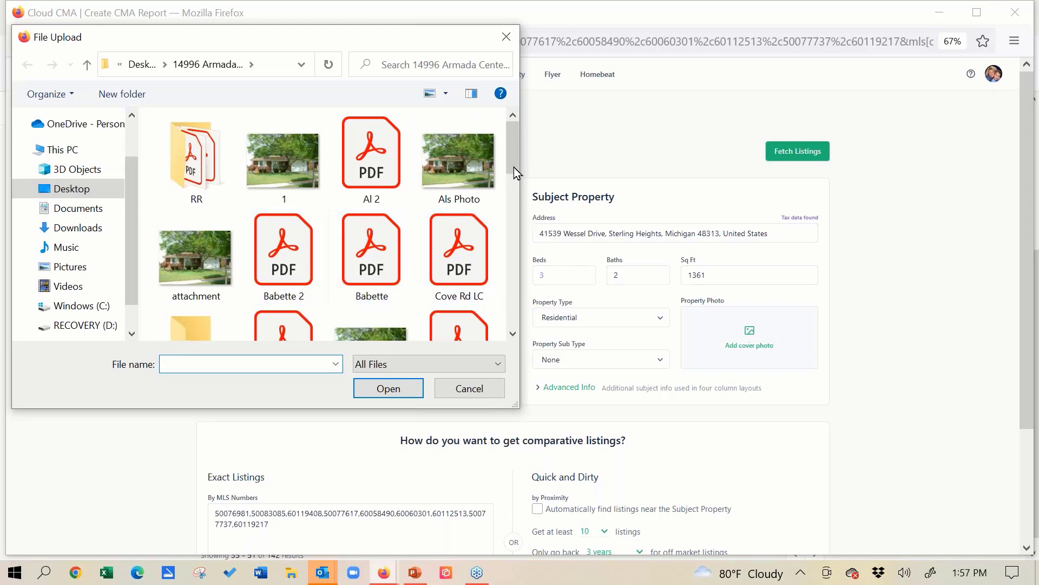
pyautogui.moveTo(514, 151); pyautogui.dragTo(512, 301)
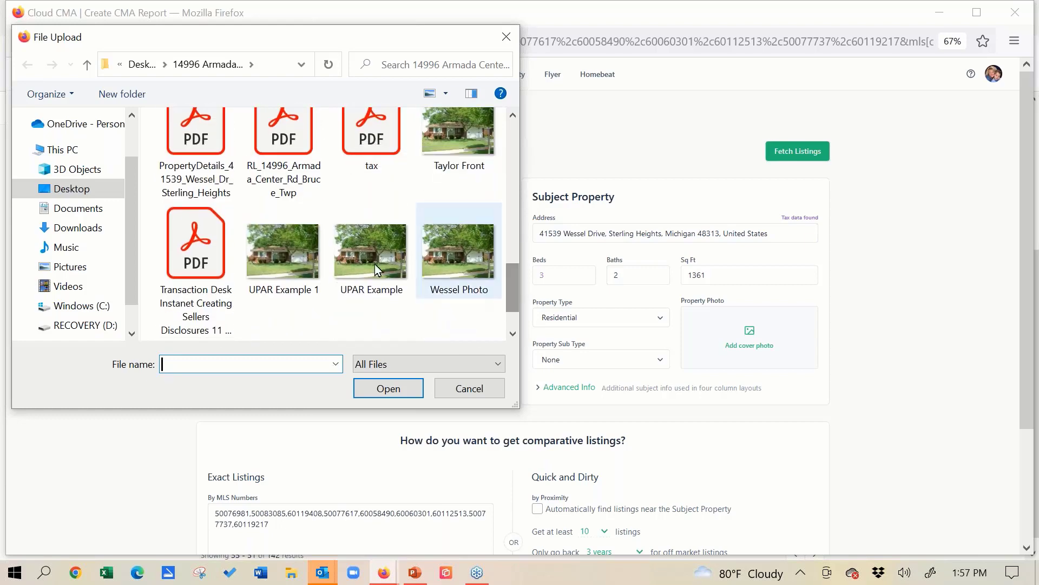
pyautogui.click(291, 264)
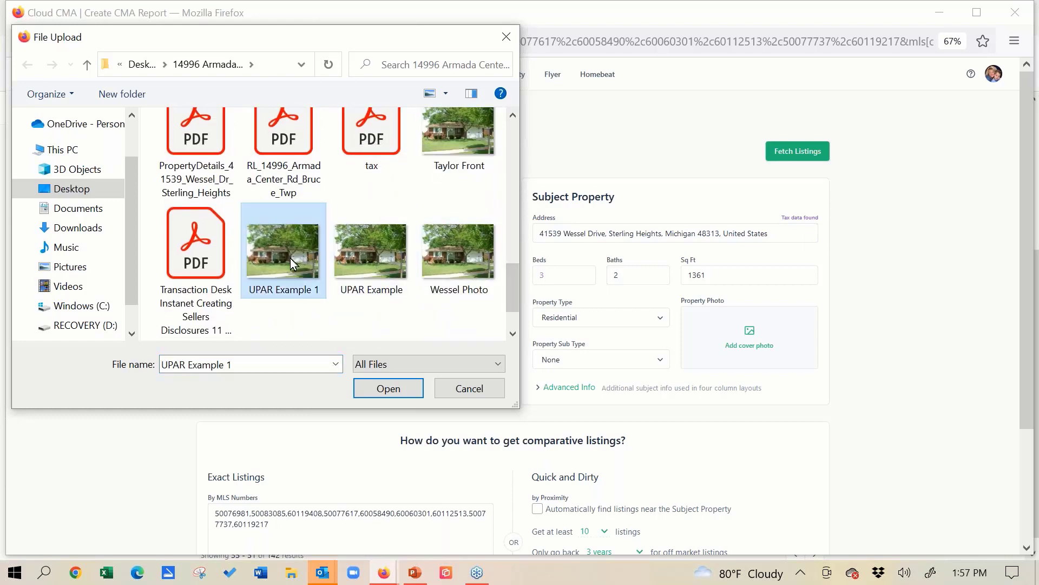
pyautogui.click(402, 394)
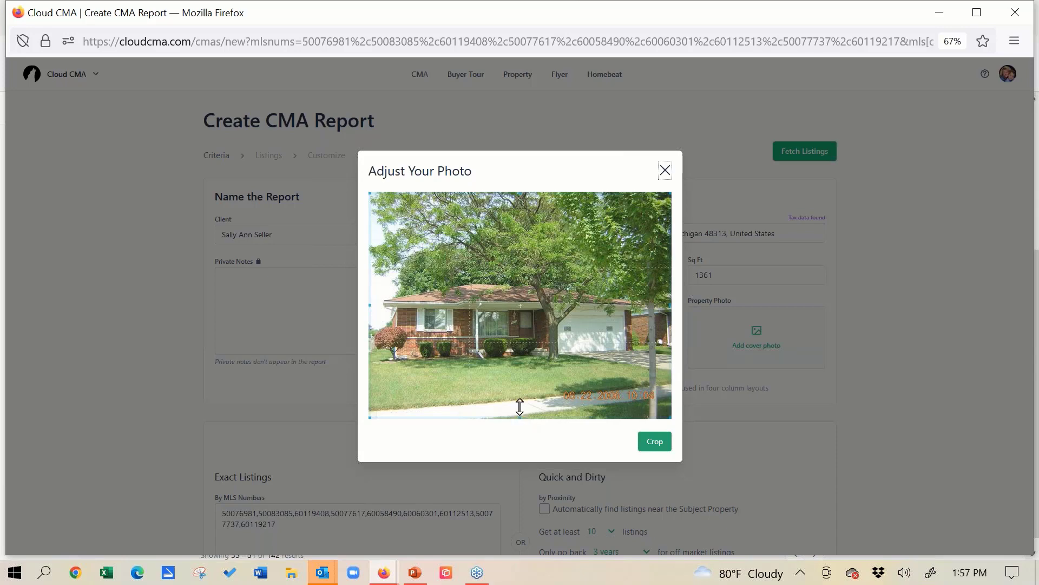
pyautogui.moveTo(519, 407); pyautogui.dragTo(520, 383)
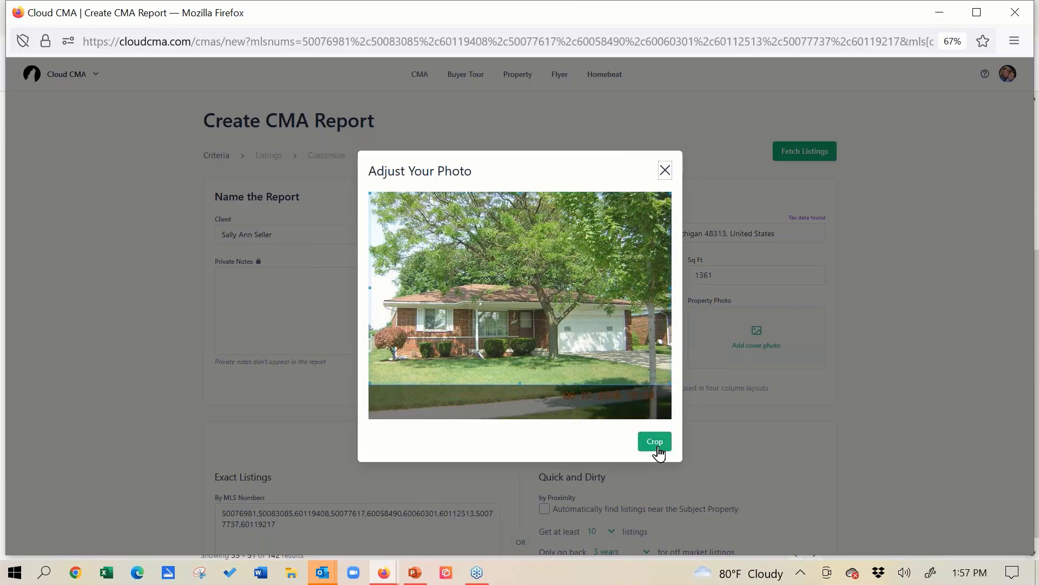
pyautogui.click(655, 441)
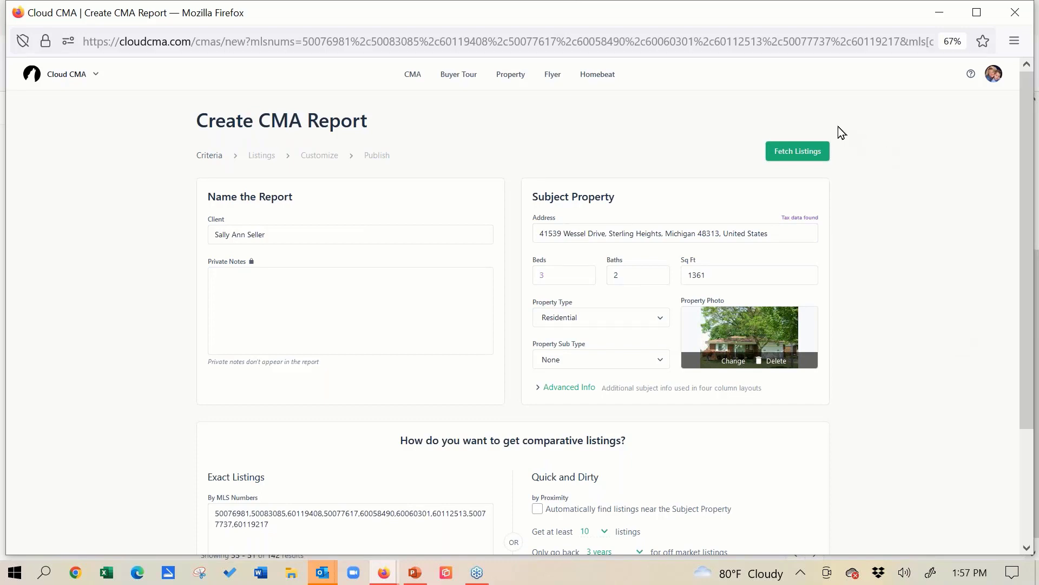
# - Fetch the comparable listings and exclude the $355,000 closed listing from the report
pyautogui.click(805, 153)
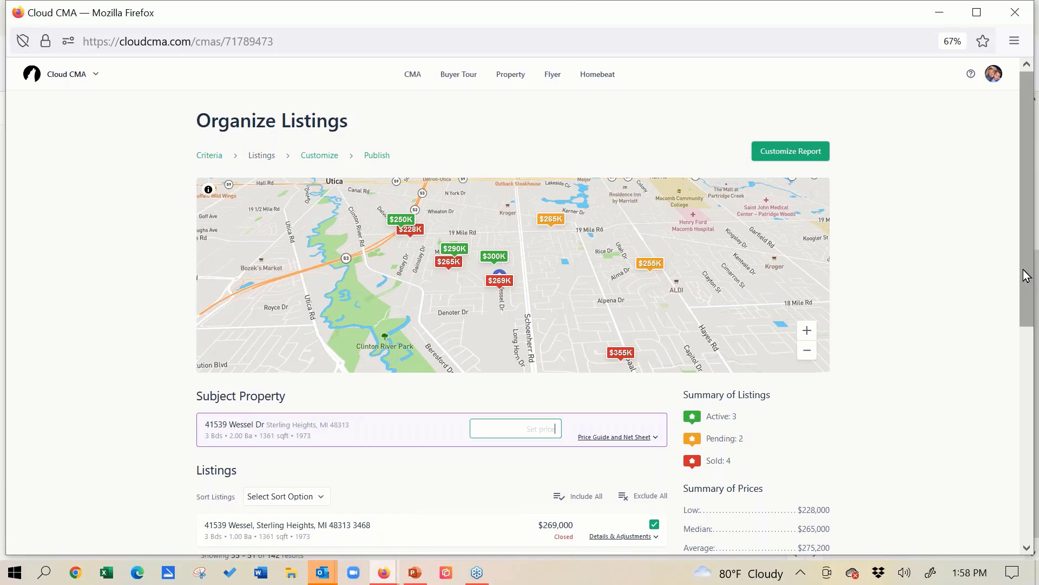
pyautogui.moveTo(1027, 280); pyautogui.dragTo(1027, 375)
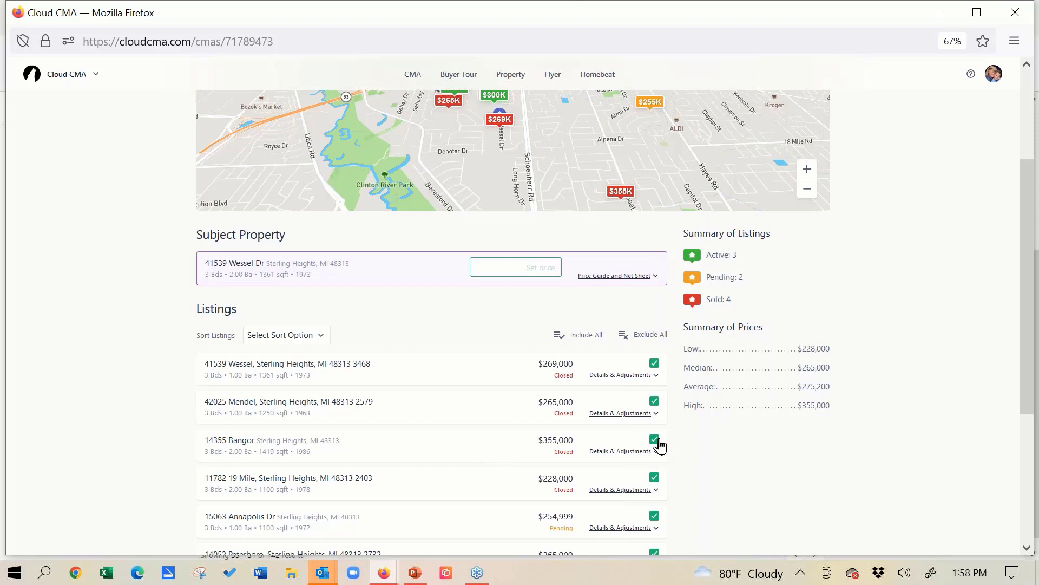
pyautogui.click(655, 439)
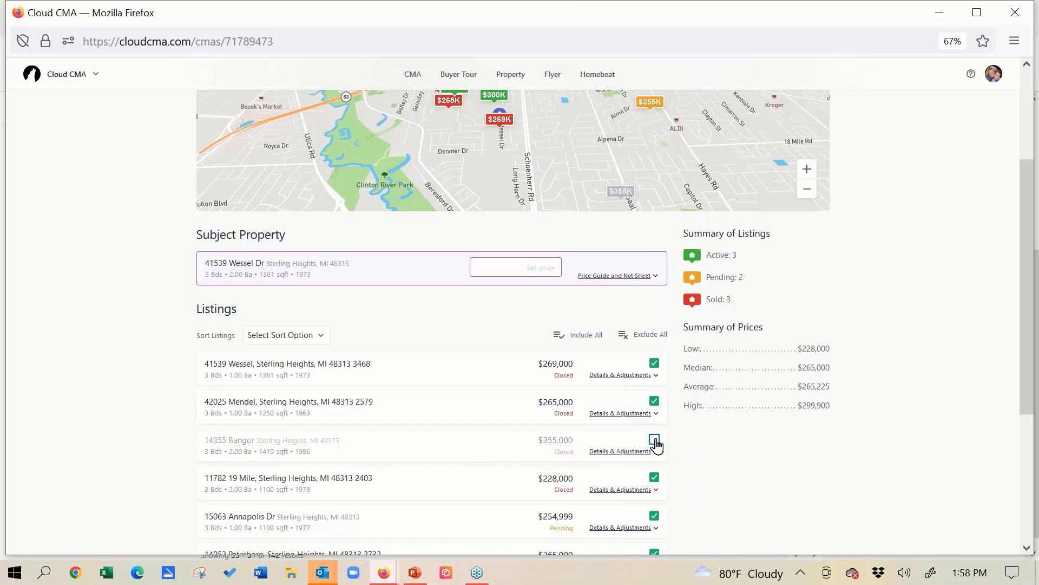
# - Expand the excluded $355,000 listing and review its photos, description, features and adjustments table
pyautogui.click(617, 461)
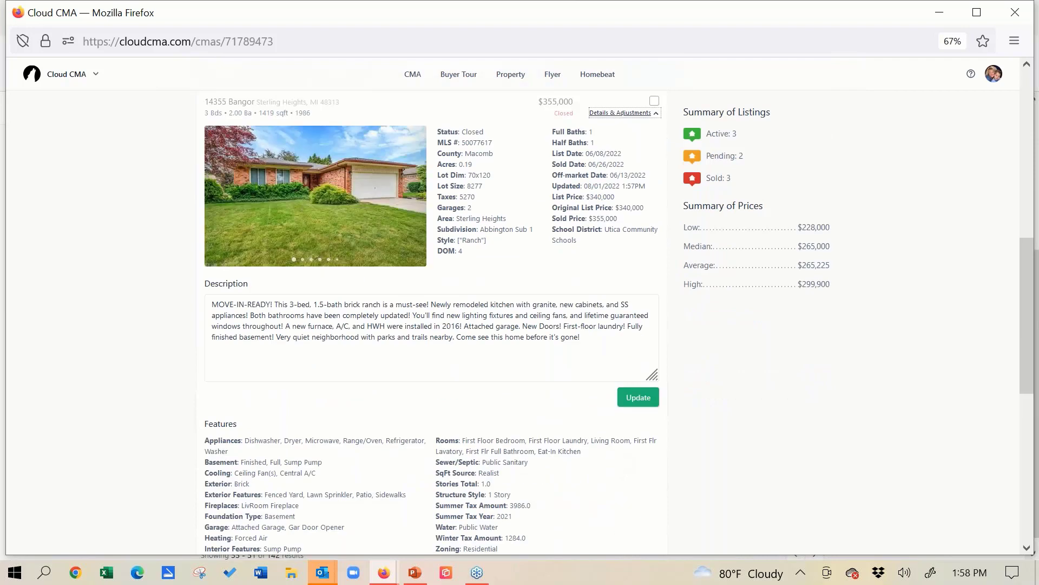
pyautogui.click(413, 196)
pyautogui.click(412, 195)
pyautogui.click(412, 195)
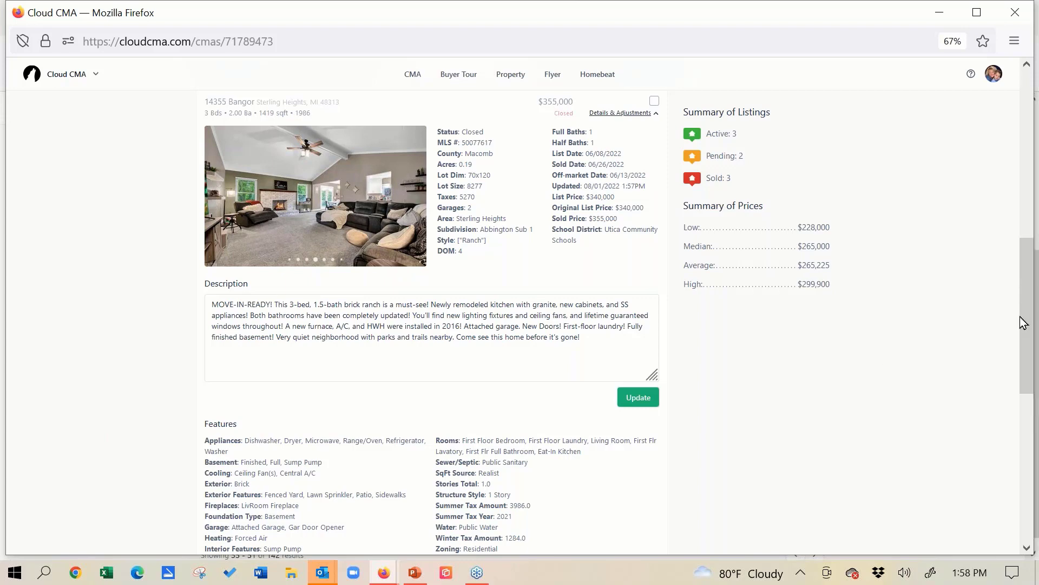
pyautogui.moveTo(1029, 332); pyautogui.dragTo(1035, 390)
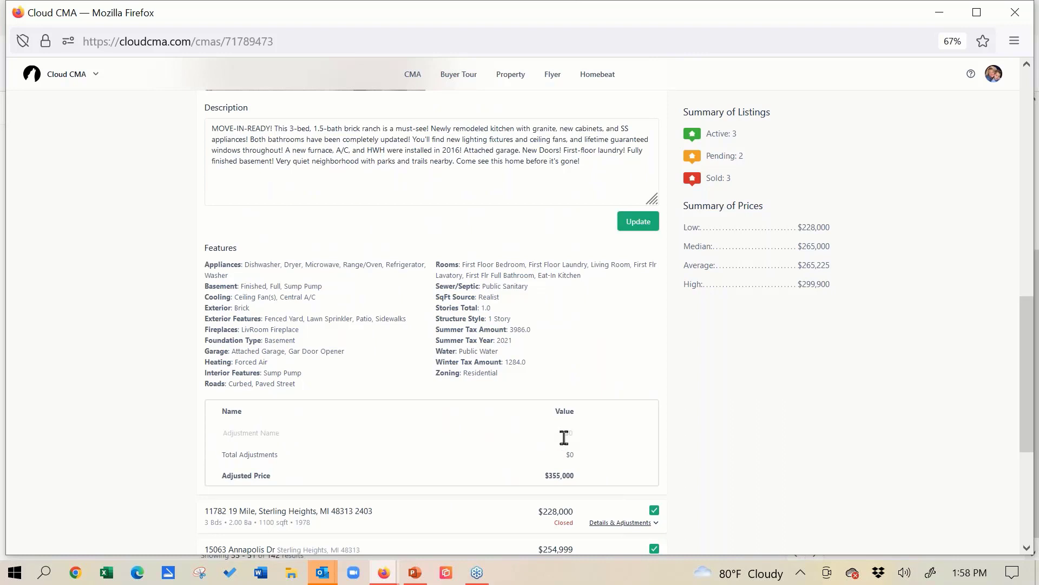
pyautogui.click(1021, 99)
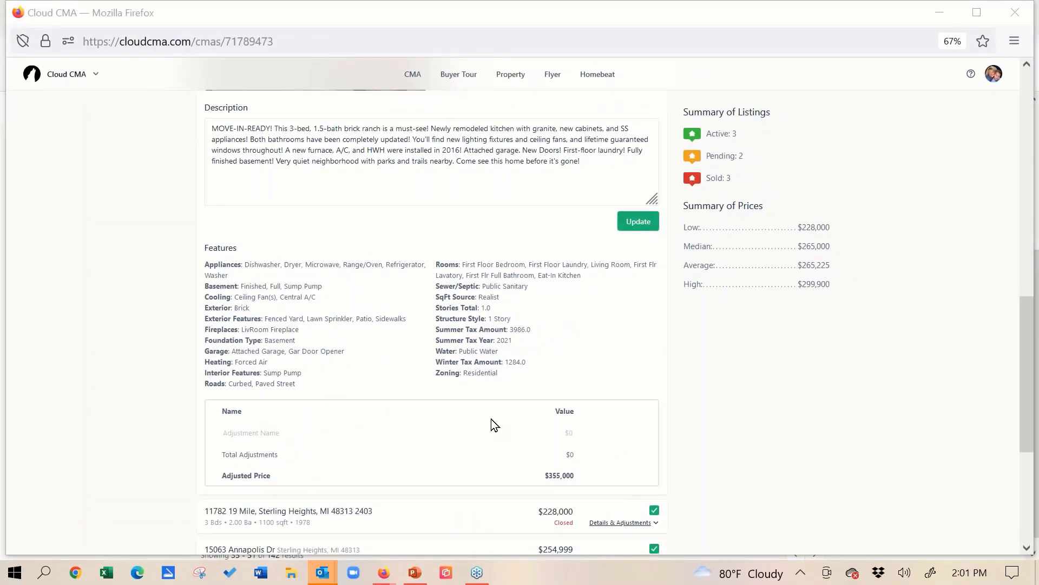
# - Show the subject property's Price Guide and Net Sheet and examine the suggested price ranges
pyautogui.scroll(10, 438, 389)
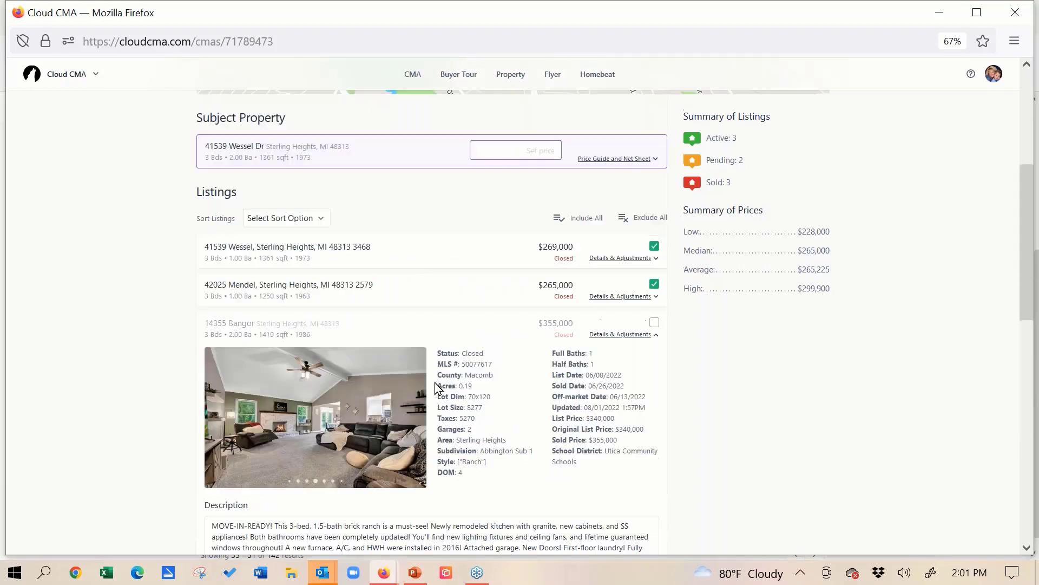
pyautogui.scroll(2, 438, 388)
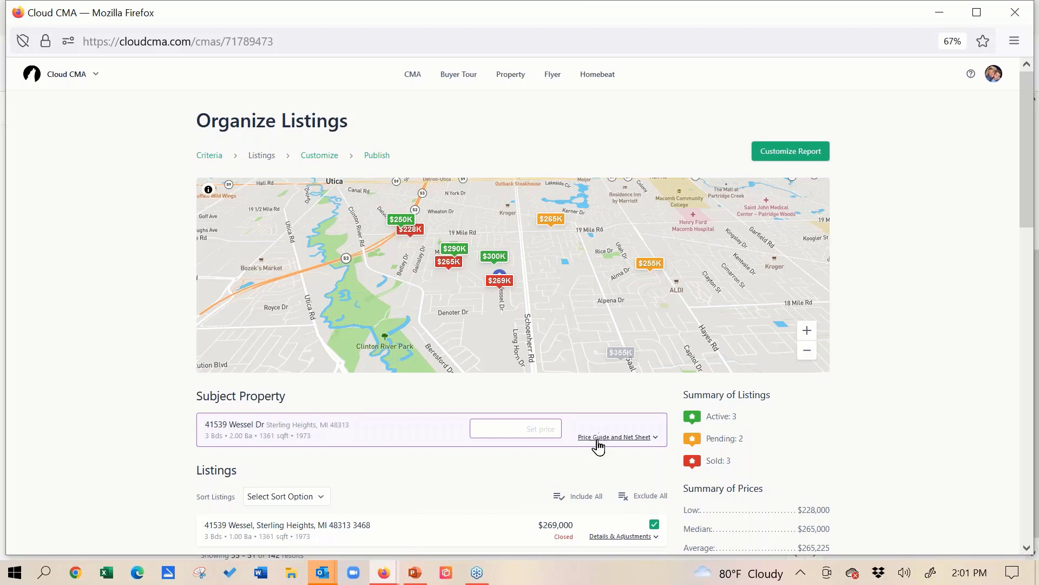
pyautogui.click(517, 432)
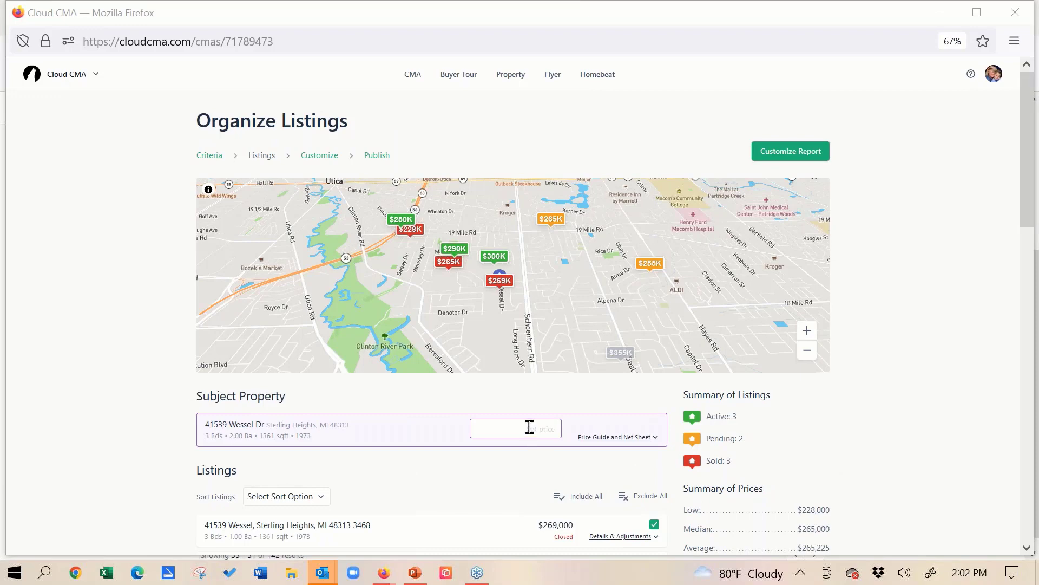
pyautogui.click(591, 438)
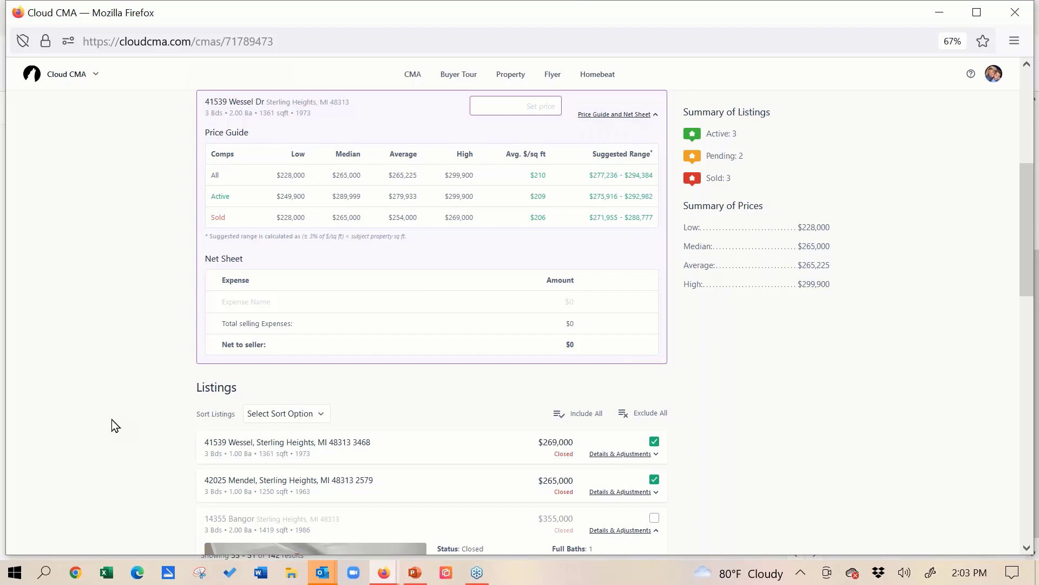
pyautogui.scroll(5, 116, 426)
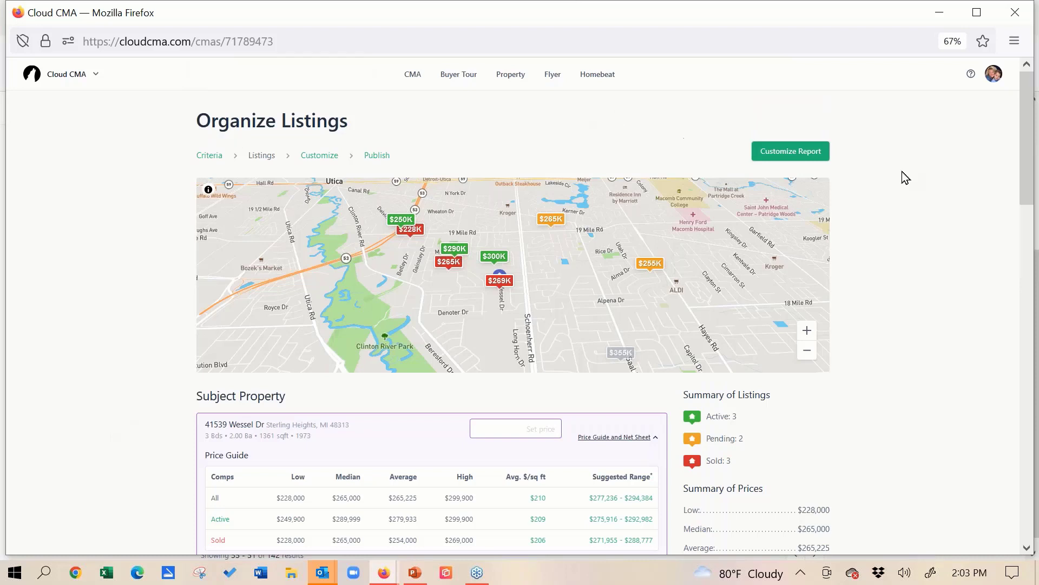
# - Collapse the excluded listing's details and reorder the closed comparables so the $355,000 and $228,000 listings precede the $265,000 one
pyautogui.click(1028, 549)
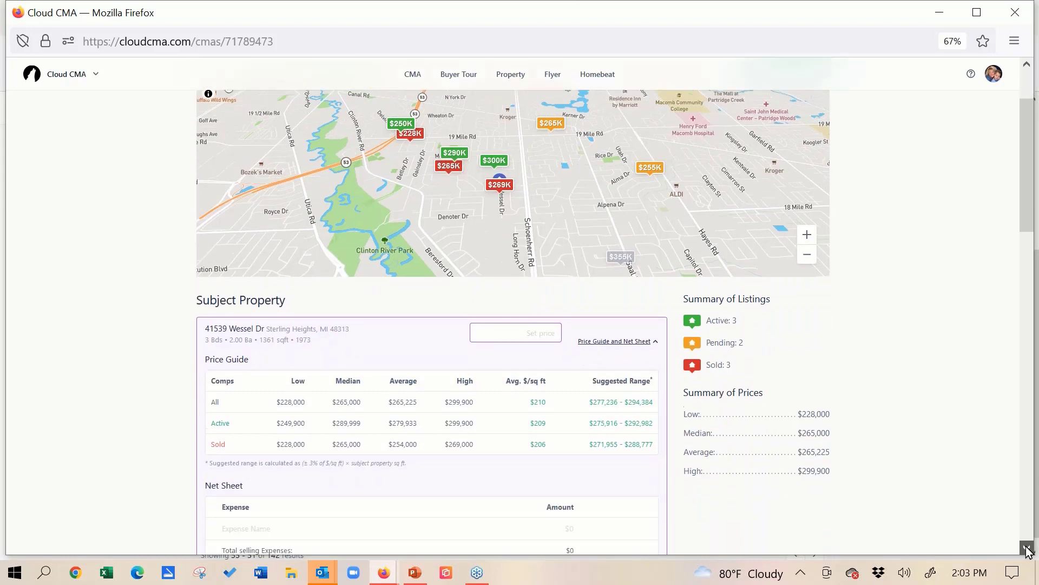
pyautogui.click(1027, 547)
pyautogui.click(1026, 547)
pyautogui.click(1026, 547)
pyautogui.click(1026, 546)
pyautogui.click(1027, 547)
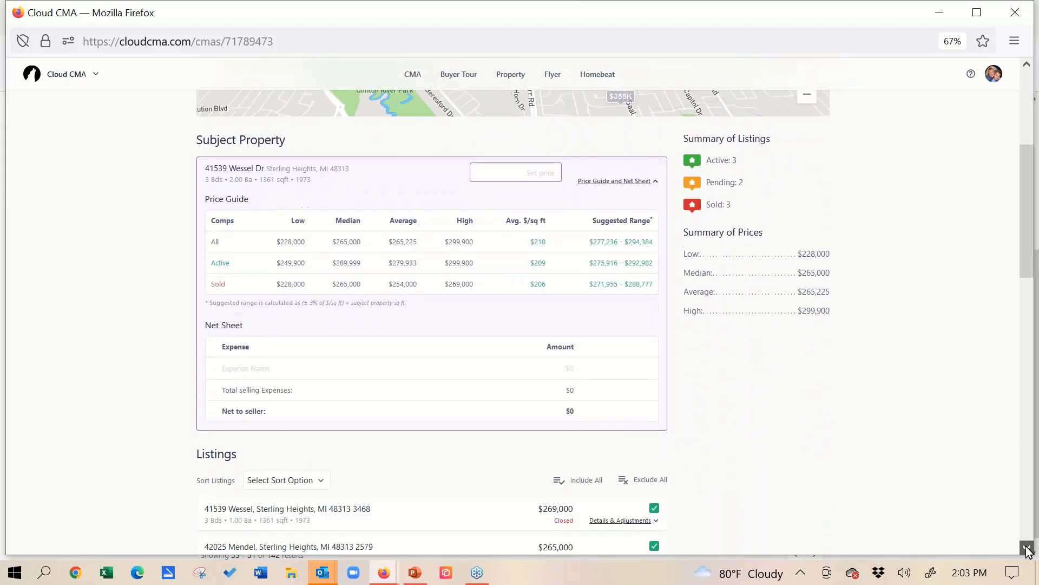
pyautogui.click(1028, 549)
pyautogui.click(1028, 549)
pyautogui.click(1028, 549)
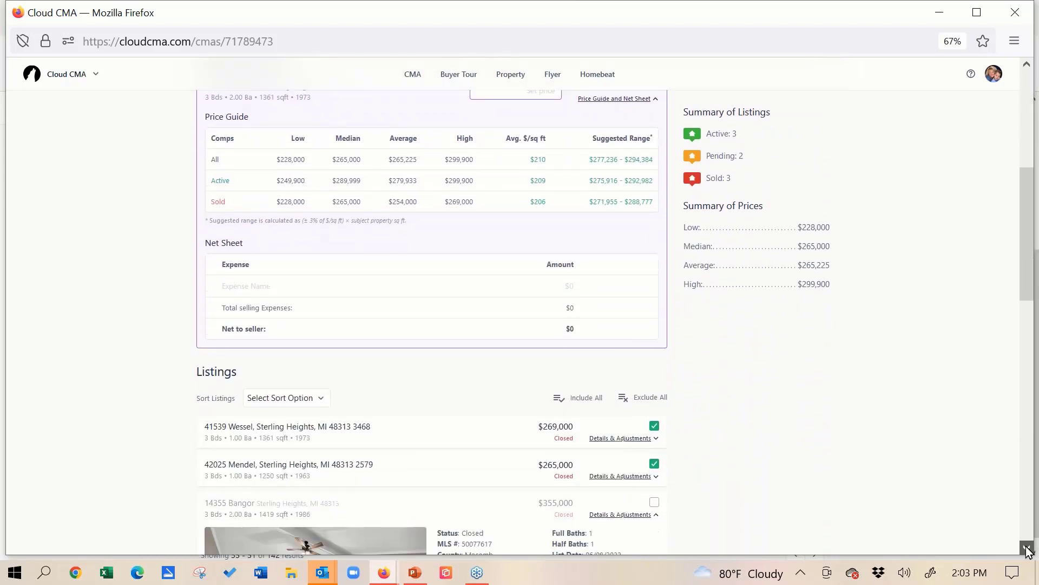
pyautogui.click(1028, 549)
pyautogui.click(1028, 549)
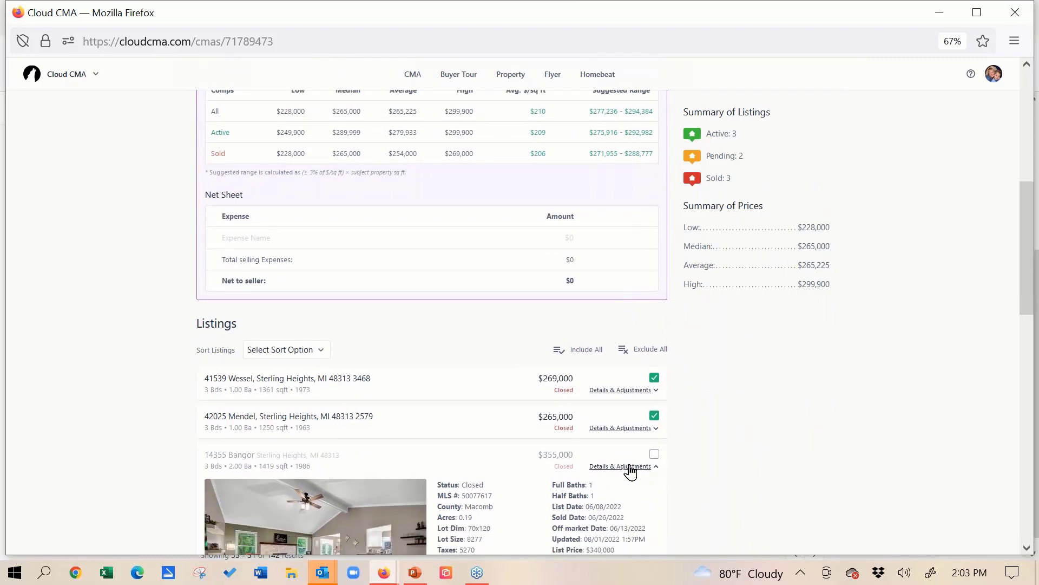
pyautogui.click(628, 468)
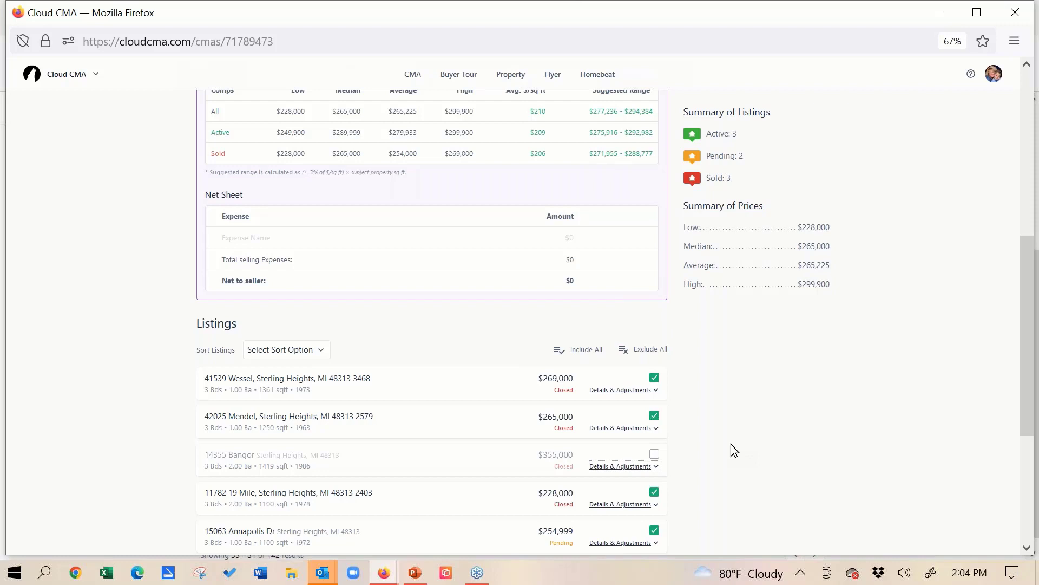
pyautogui.moveTo(417, 438); pyautogui.dragTo(407, 388)
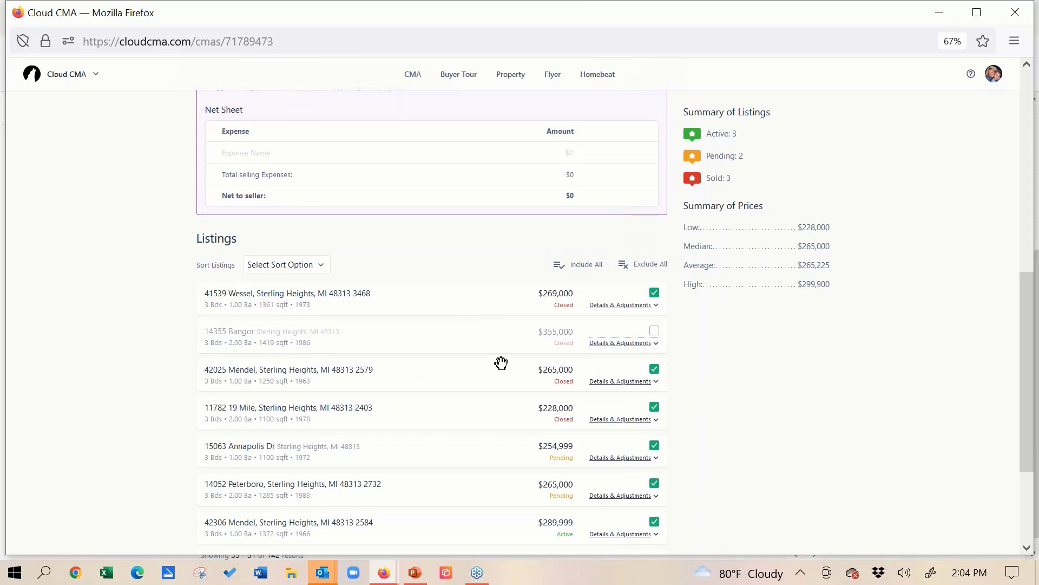
pyautogui.moveTo(483, 416); pyautogui.dragTo(481, 373)
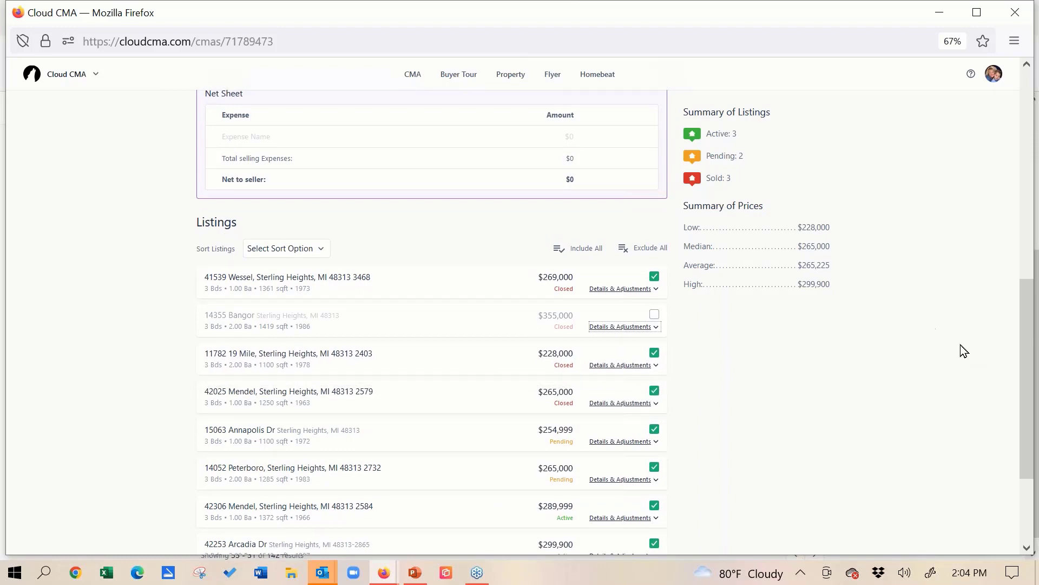
# - Continue to customizing the report and expand the Custom Pages and Introduction groups of additional content
pyautogui.moveTo(1035, 325); pyautogui.dragTo(1026, 132)
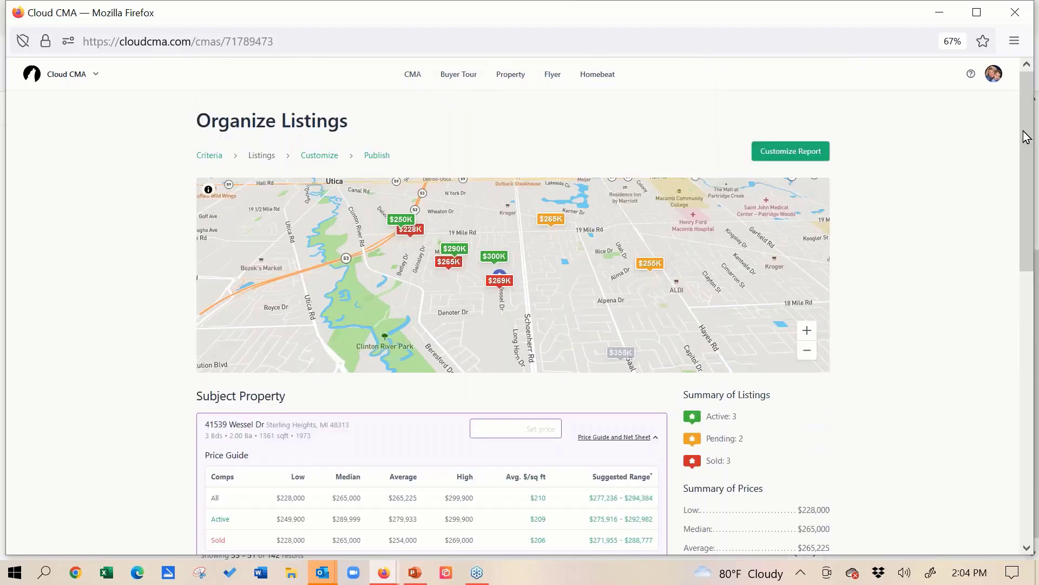
pyautogui.click(777, 153)
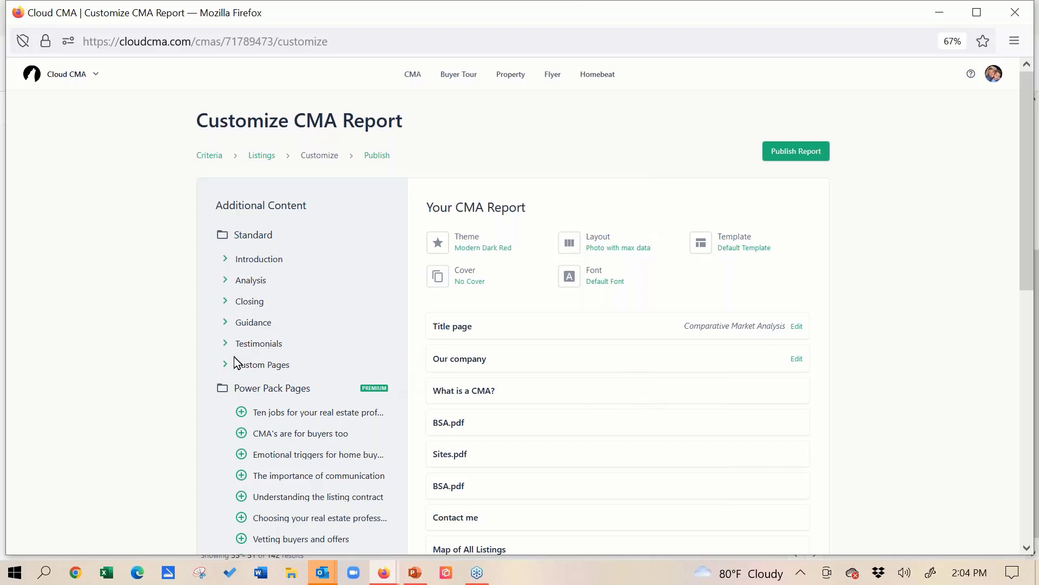
pyautogui.click(223, 367)
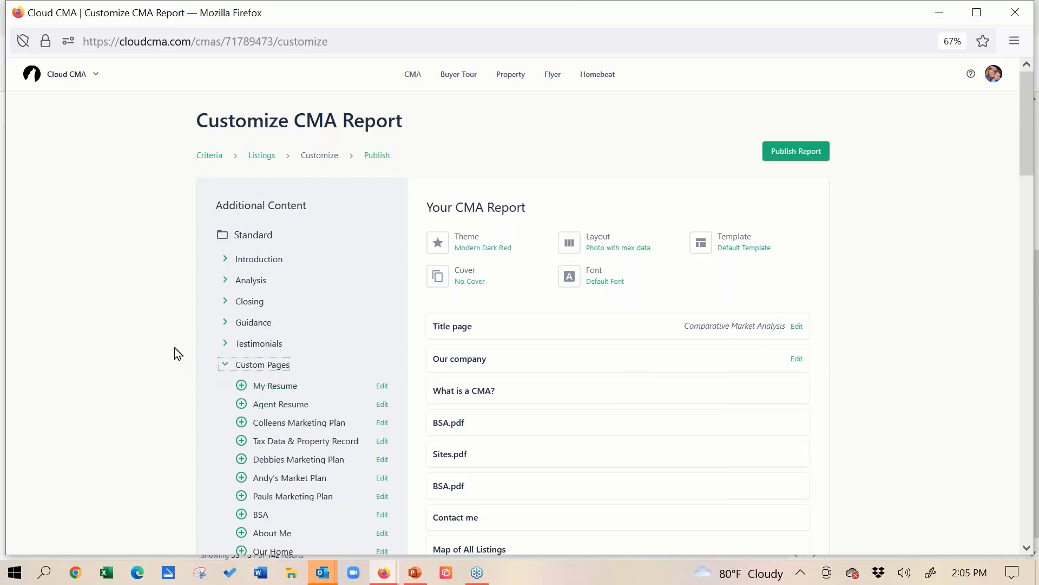
pyautogui.click(226, 260)
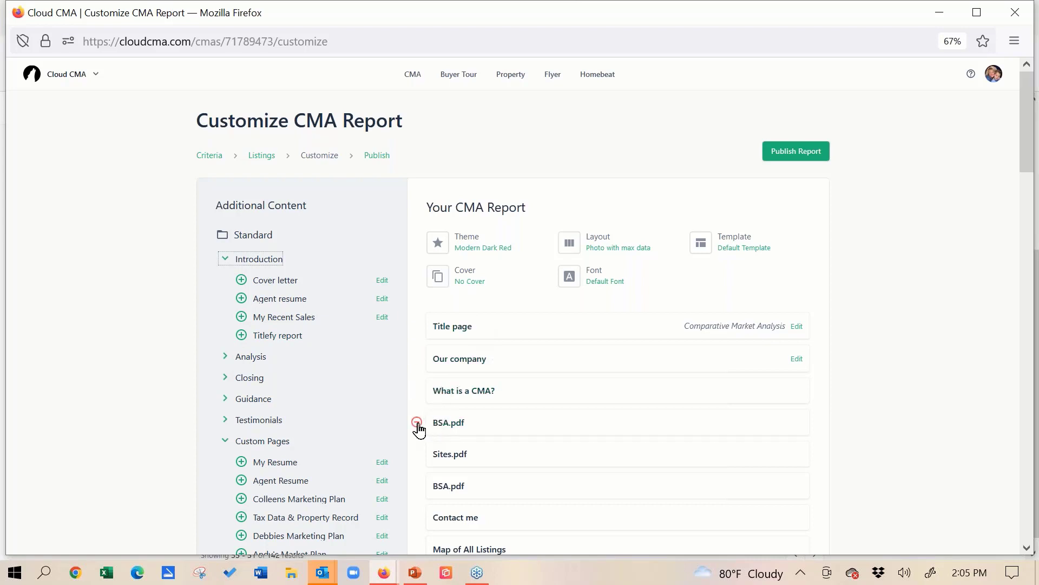
# - Remove the first BSA.pdf page, directly below What is a CMA?, from the report
pyautogui.click(417, 423)
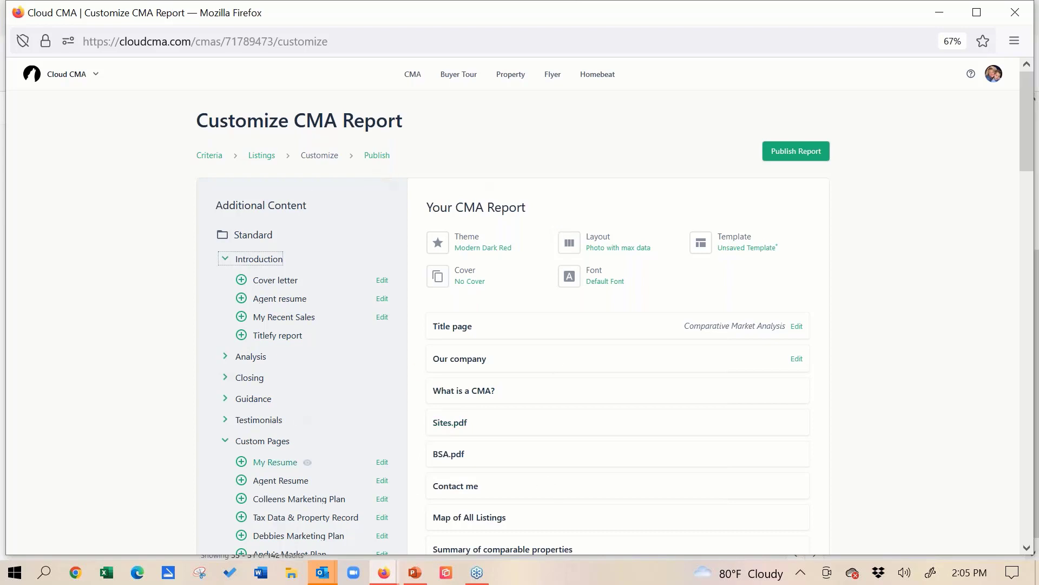
# - Review the color themes and page layout options available for the report
pyautogui.click(482, 251)
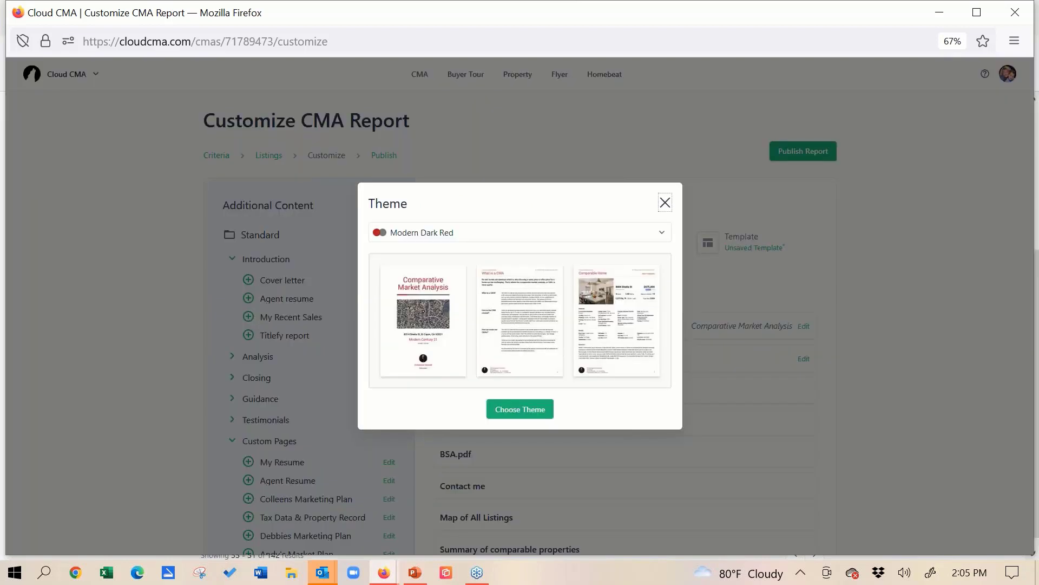
pyautogui.click(667, 235)
pyautogui.click(667, 234)
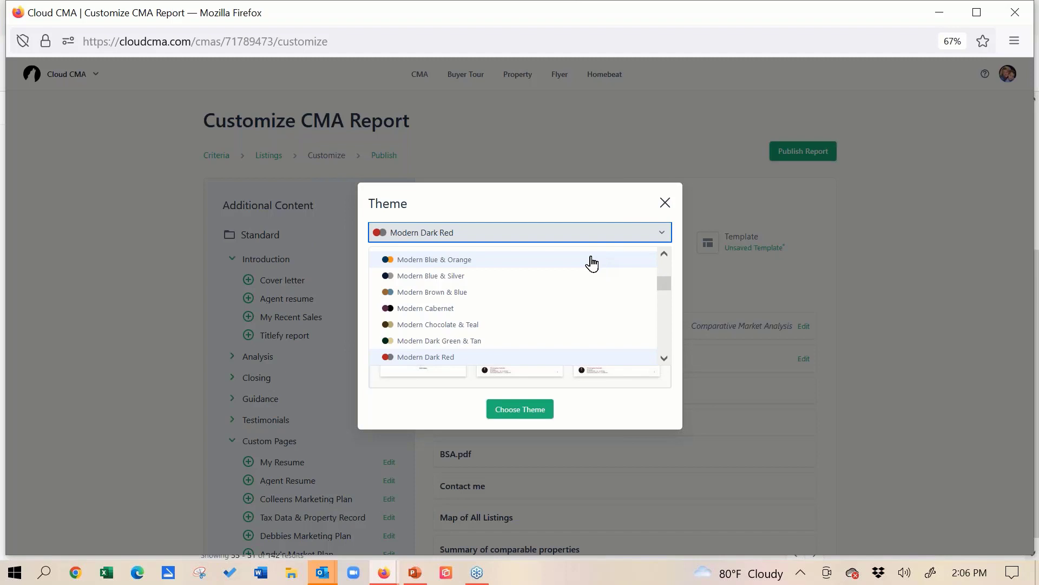
pyautogui.click(665, 203)
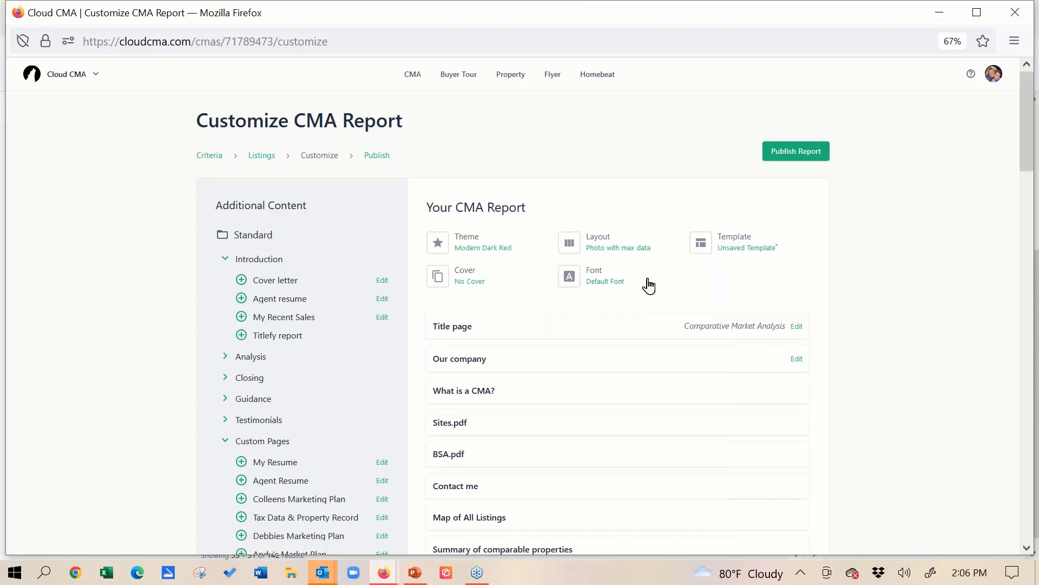
pyautogui.click(595, 243)
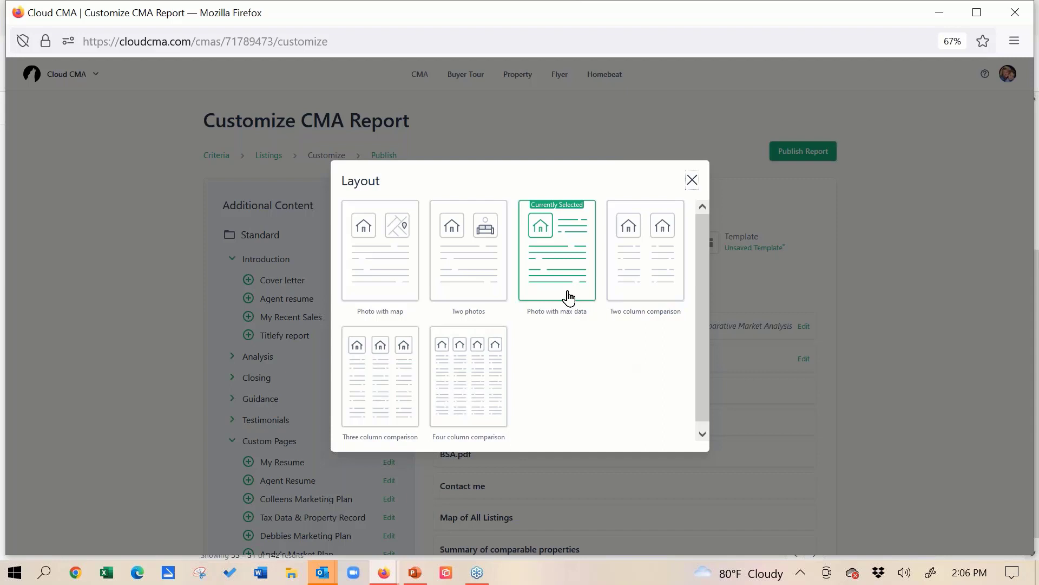
pyautogui.click(693, 180)
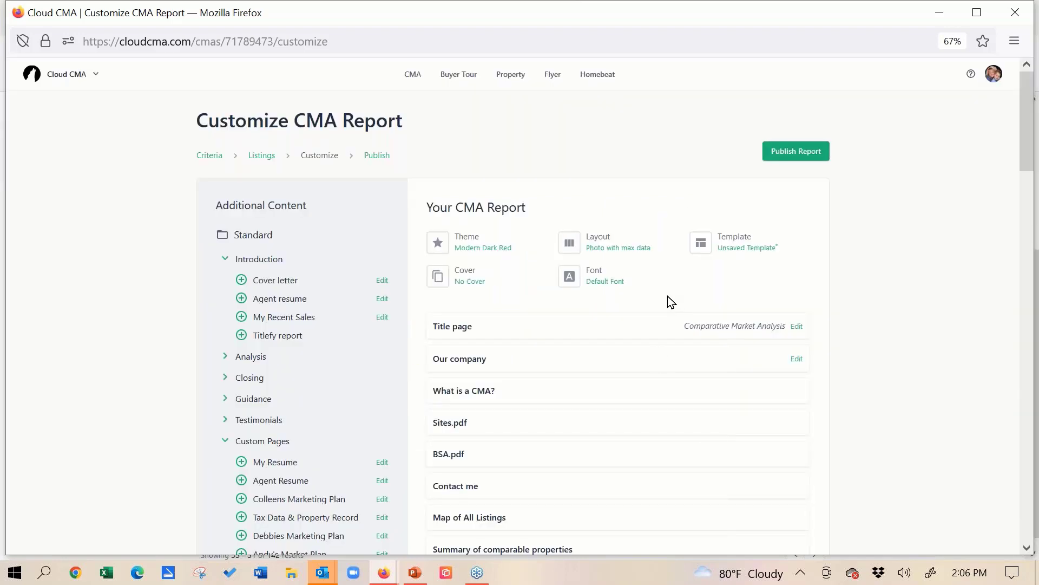
pyautogui.click(725, 245)
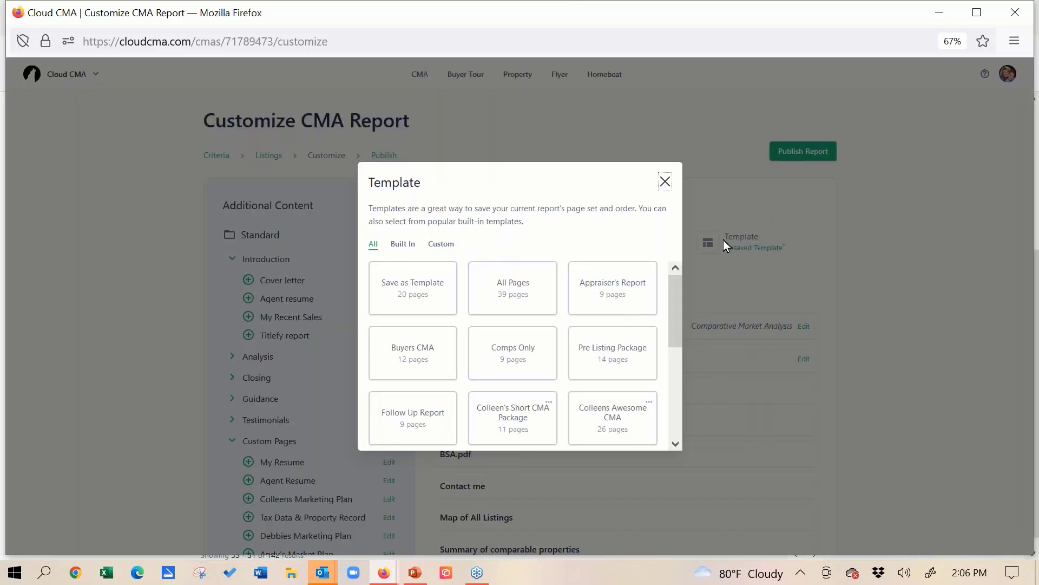
pyautogui.click(408, 292)
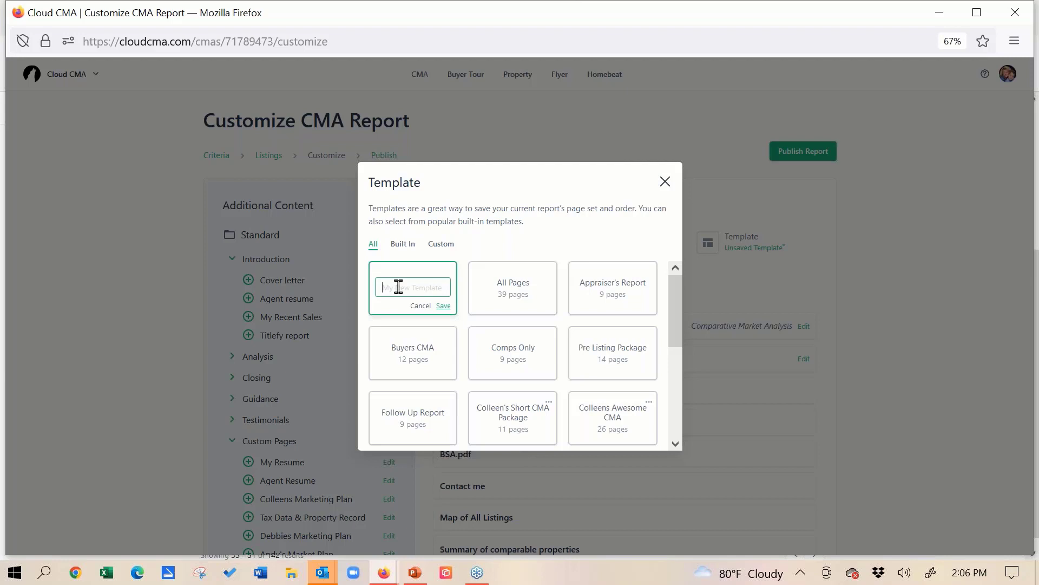
pyautogui.write('Amanda ')
pyautogui.write('Awesome')
pyautogui.write(' Template')
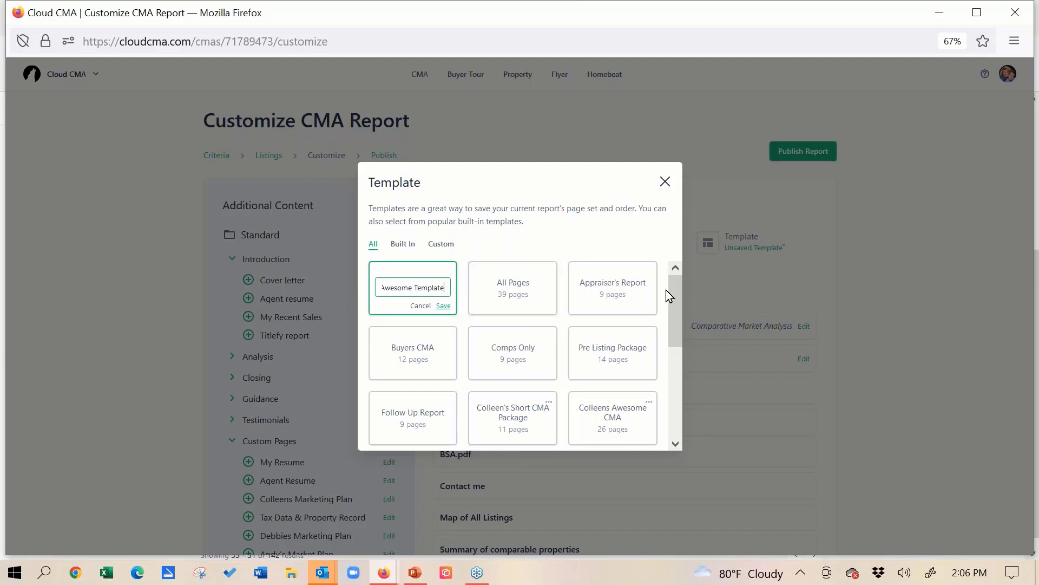
pyautogui.click(422, 305)
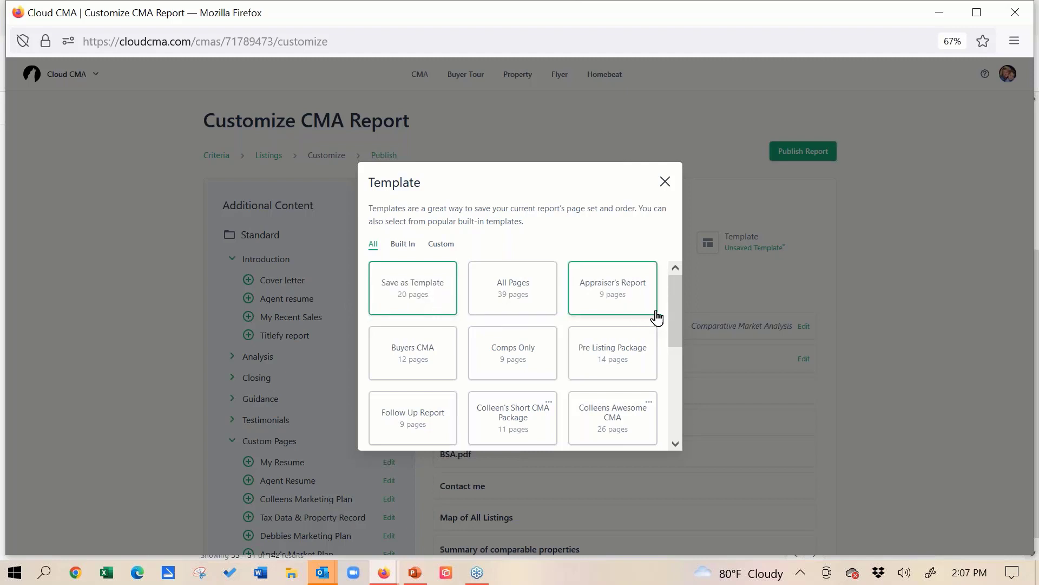
# - Browse the built-in and custom report templates and close the template chooser
pyautogui.moveTo(674, 301); pyautogui.dragTo(674, 348)
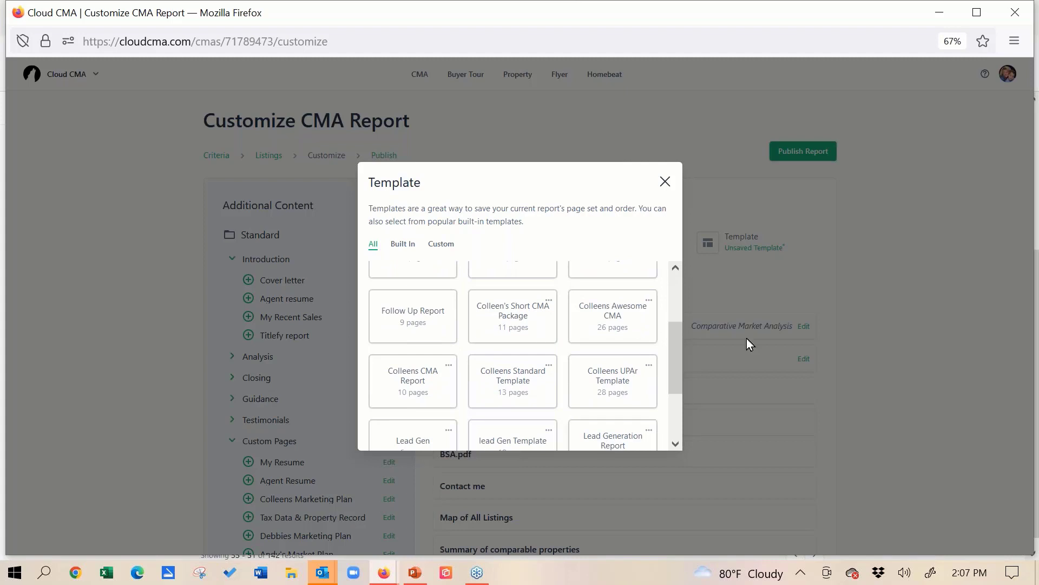
pyautogui.moveTo(678, 366); pyautogui.dragTo(674, 417)
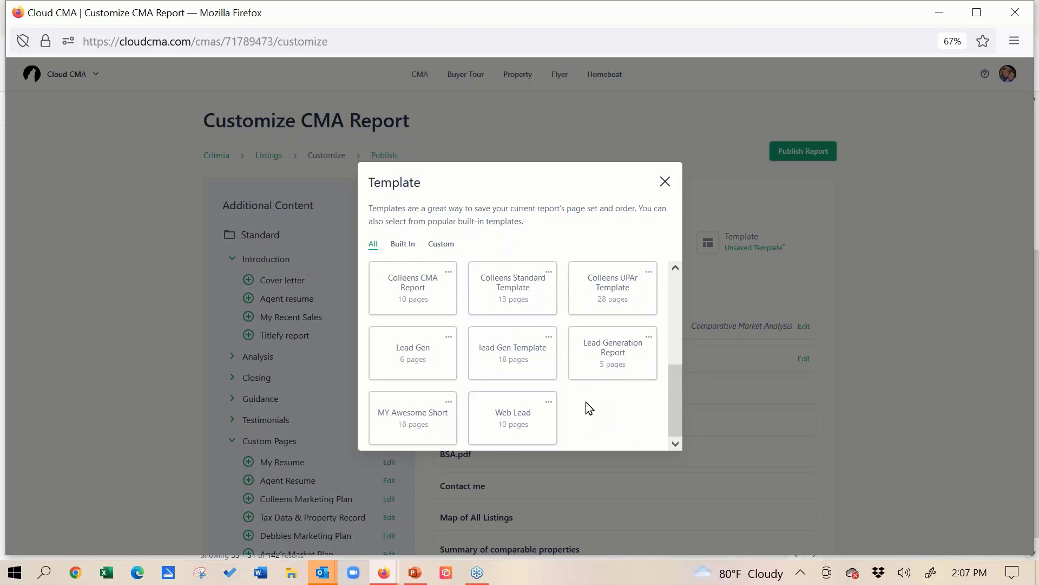
pyautogui.click(666, 182)
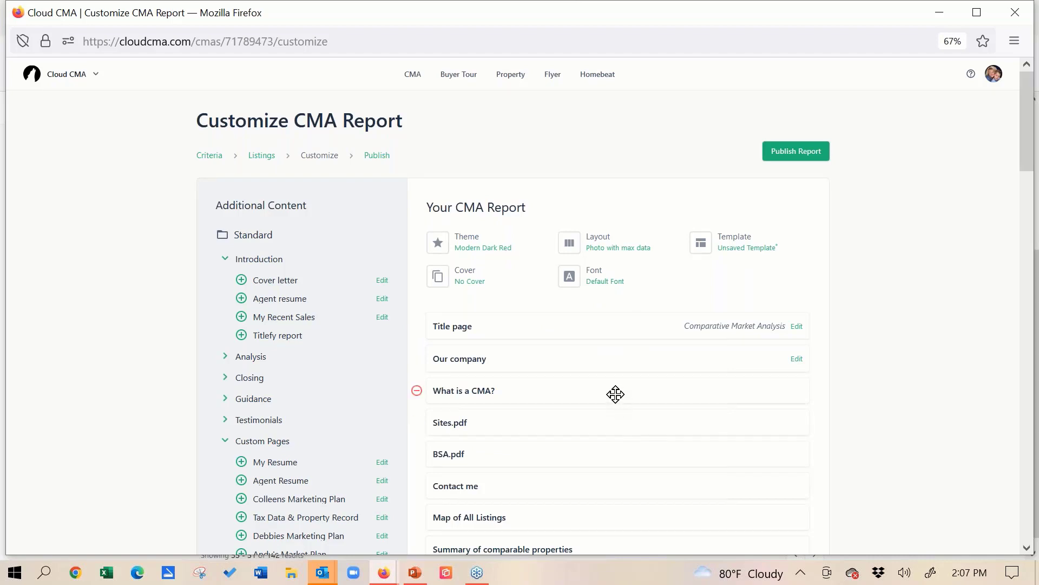
# - Preview the Sites.pdf and BSA.pdf pages included in the report
pyautogui.moveTo(617, 420)
pyautogui.mouseDown()
pyautogui.moveTo(618, 380)
pyautogui.moveTo(633, 391)
pyautogui.moveTo(619, 414)
pyautogui.mouseUp()
pyautogui.click(1029, 95)
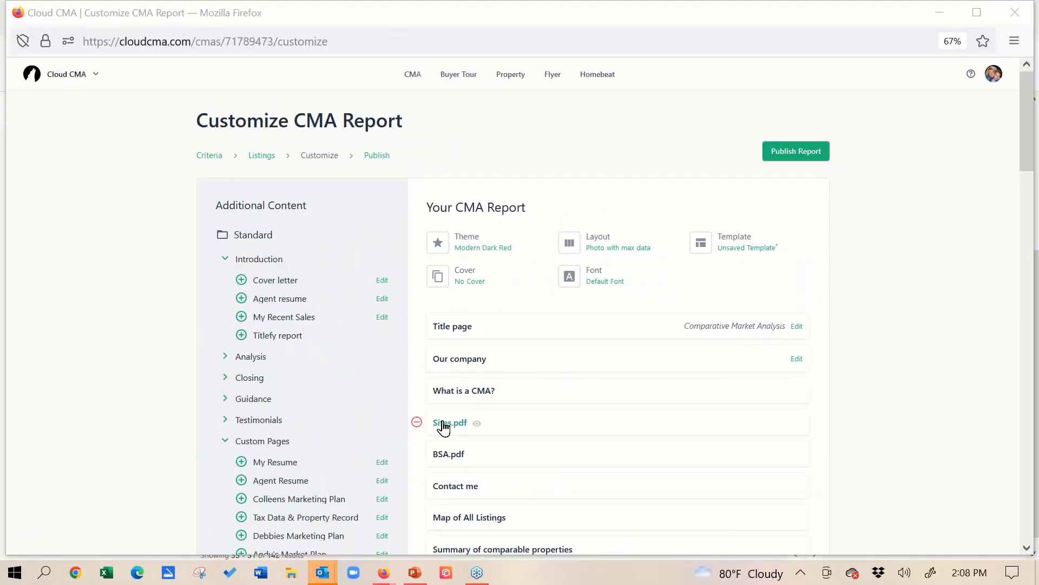
pyautogui.click(445, 423)
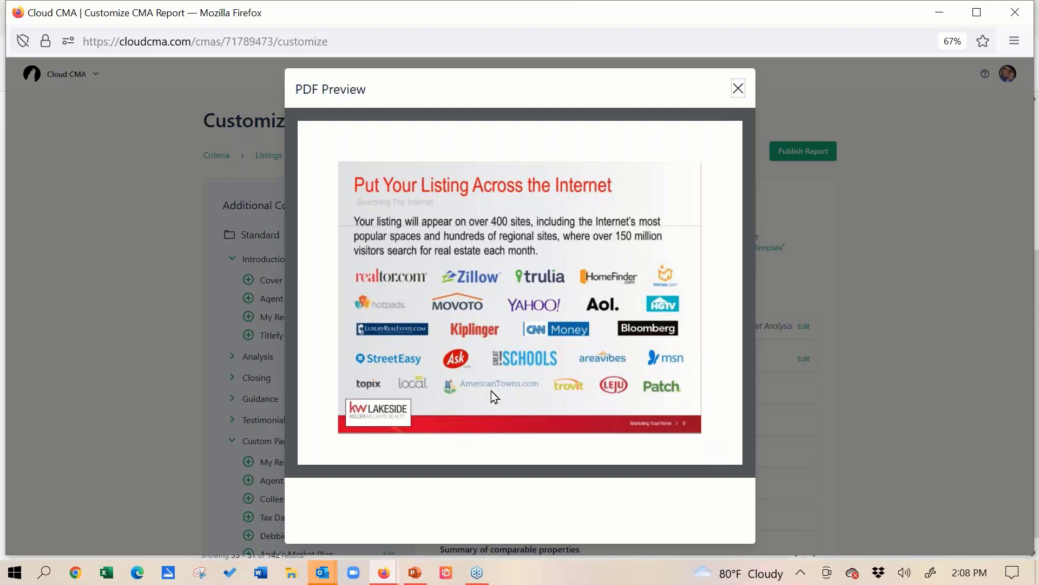
pyautogui.click(738, 89)
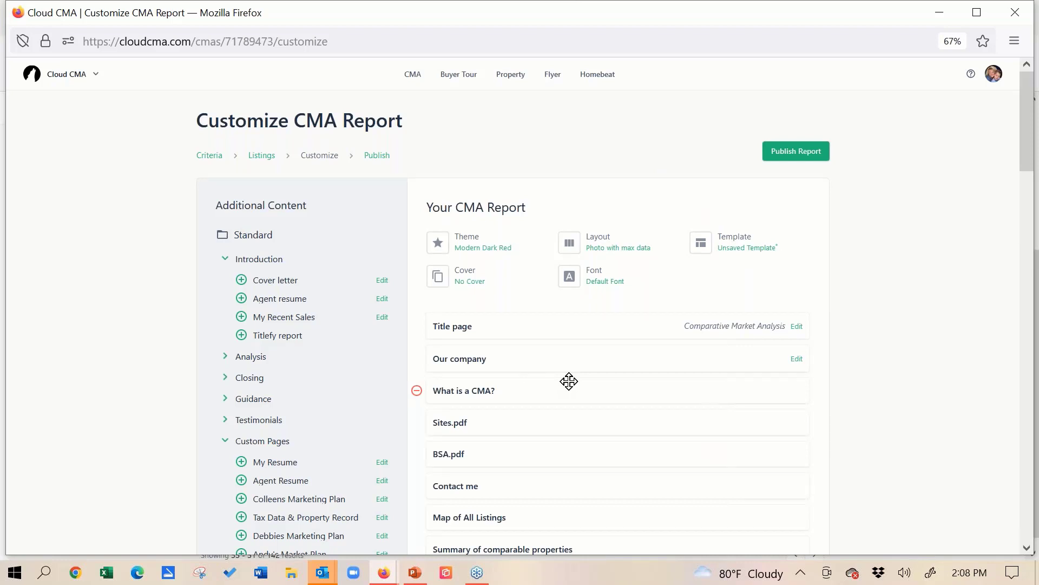
pyautogui.click(436, 456)
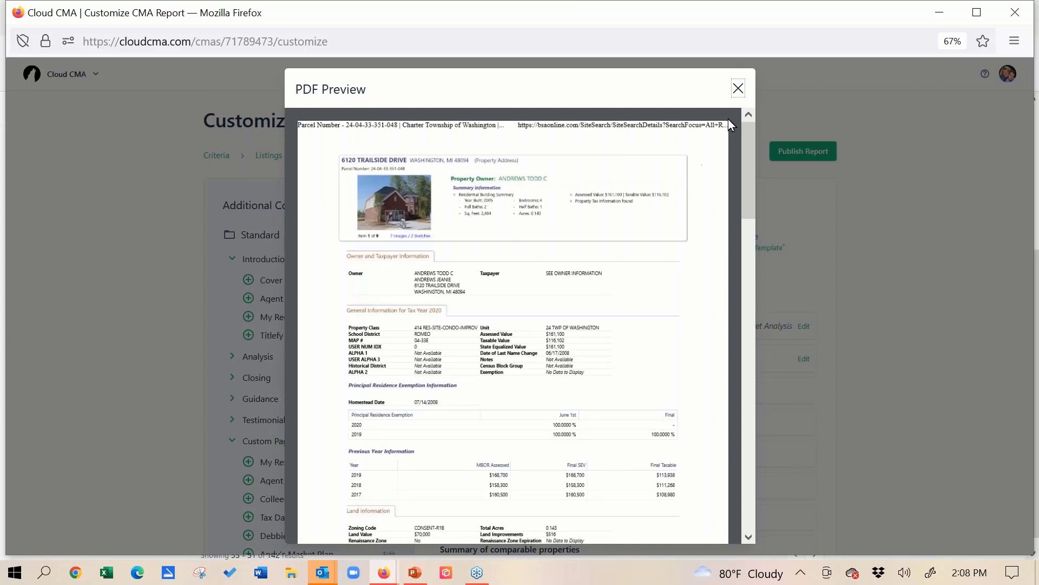
pyautogui.click(739, 89)
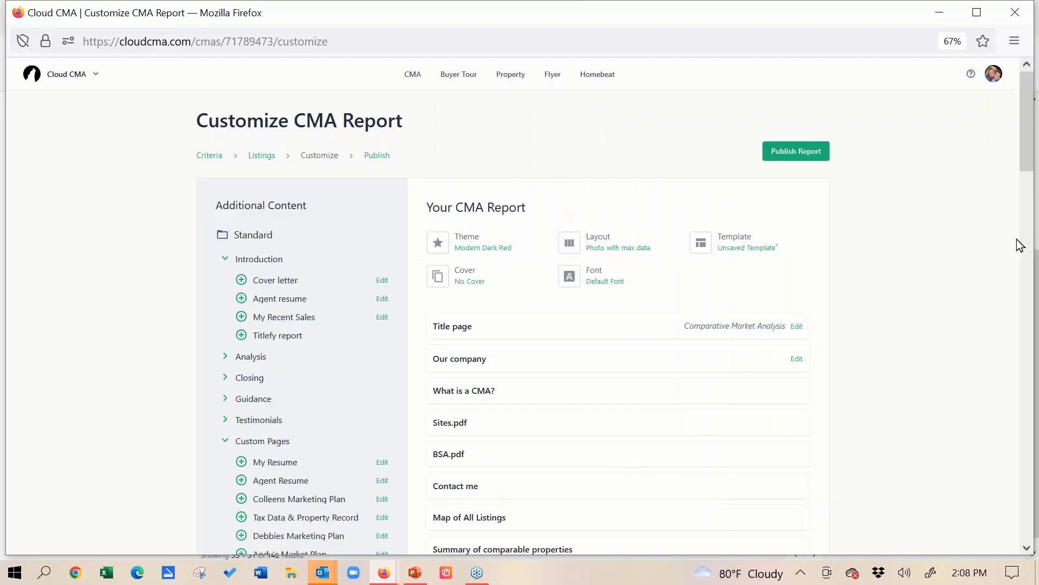
# - Examine the report's full page list and the custom pages available as additional content
pyautogui.click(1028, 548)
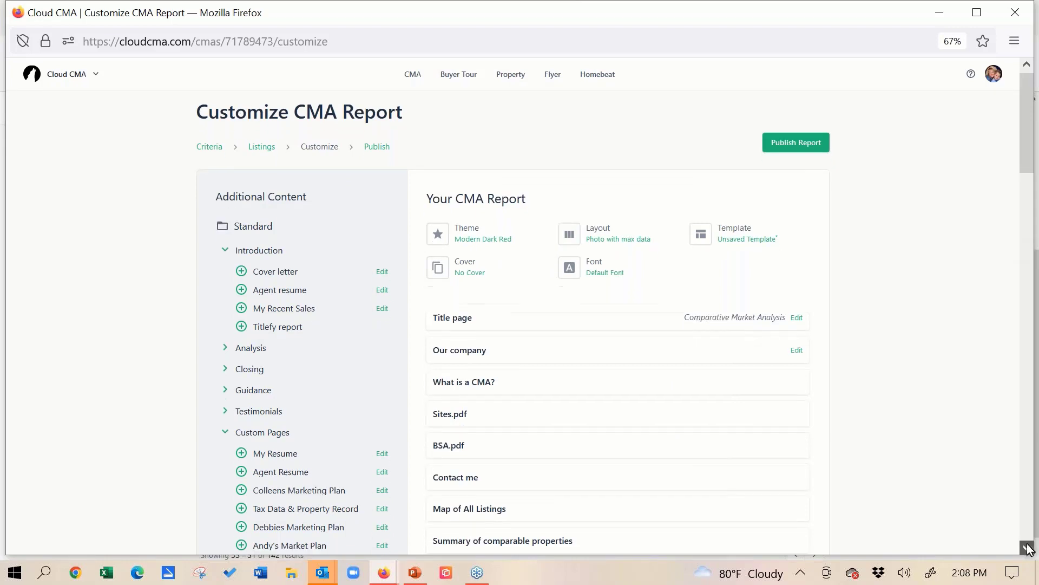
pyautogui.click(1028, 549)
pyautogui.click(1028, 548)
pyautogui.click(1028, 549)
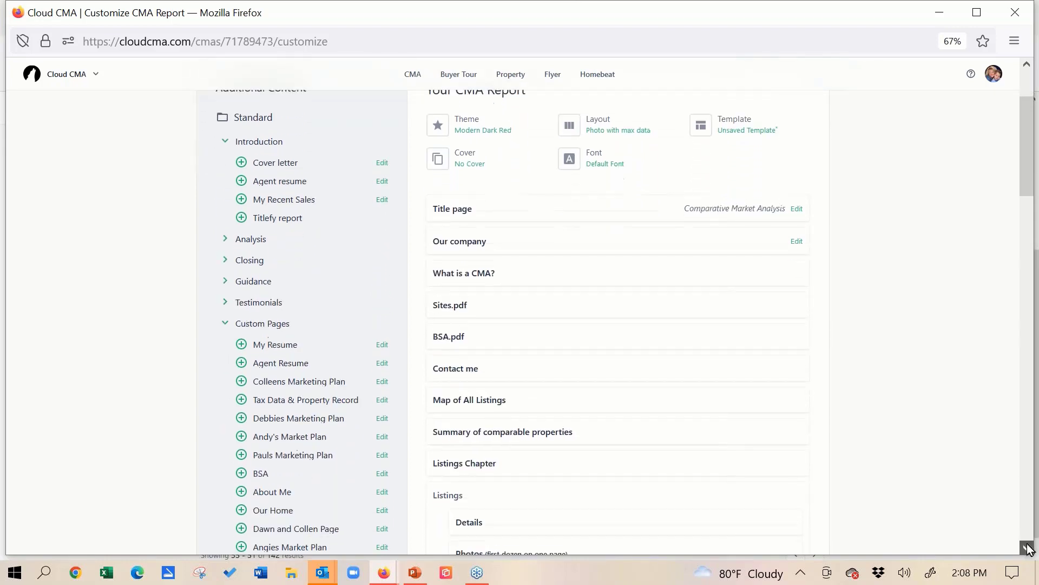
pyautogui.click(1028, 549)
pyautogui.click(1028, 548)
pyautogui.click(1029, 548)
pyautogui.click(1028, 549)
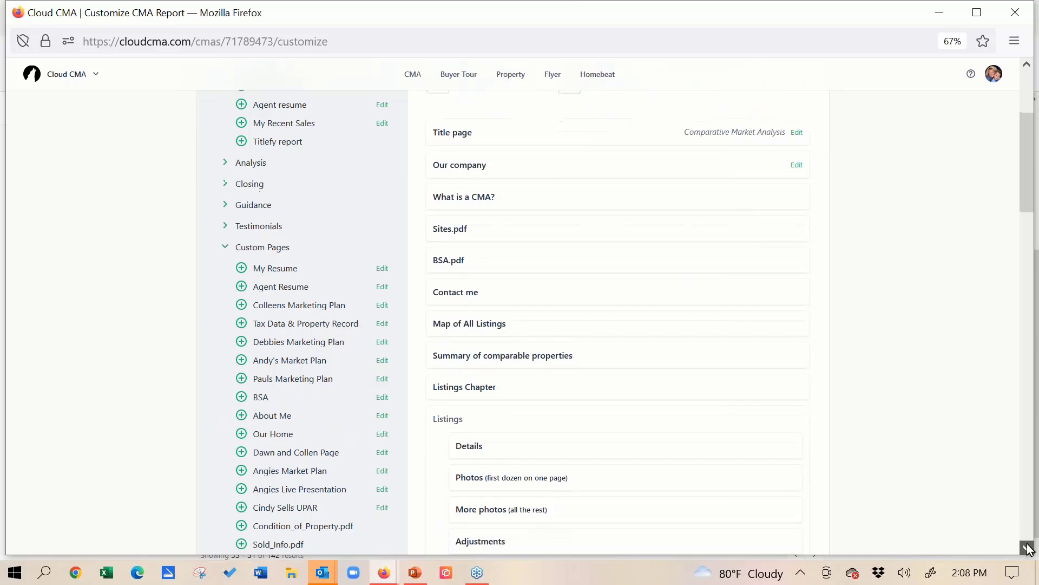
pyautogui.click(1028, 549)
pyautogui.moveTo(498, 476)
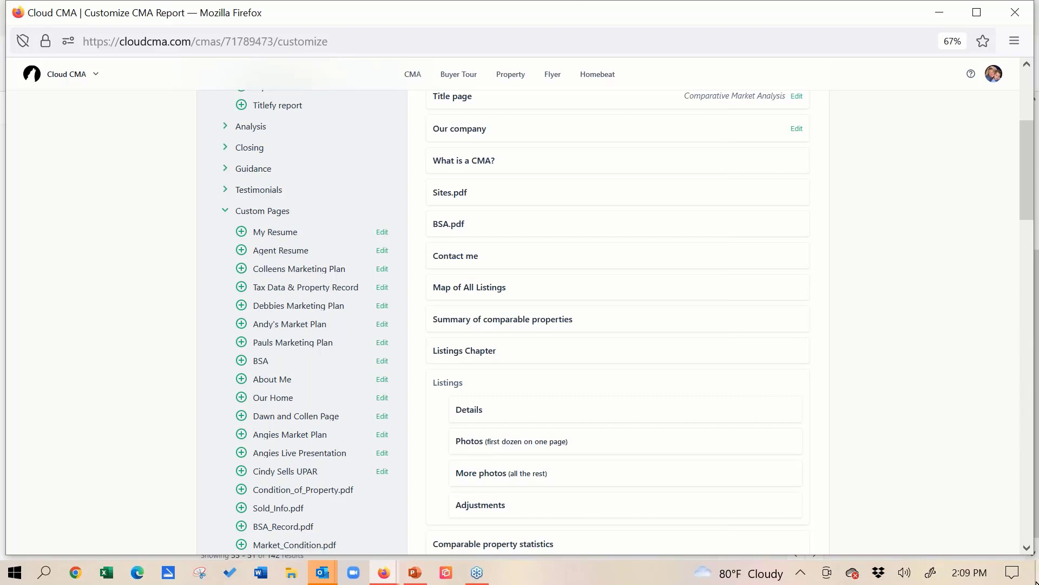
pyautogui.click(1027, 548)
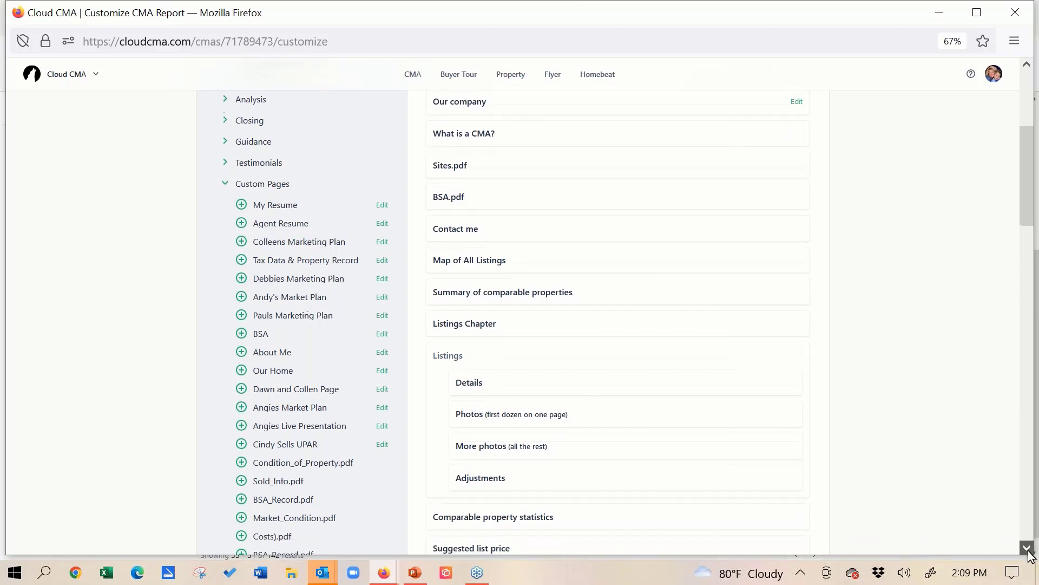
pyautogui.click(1027, 549)
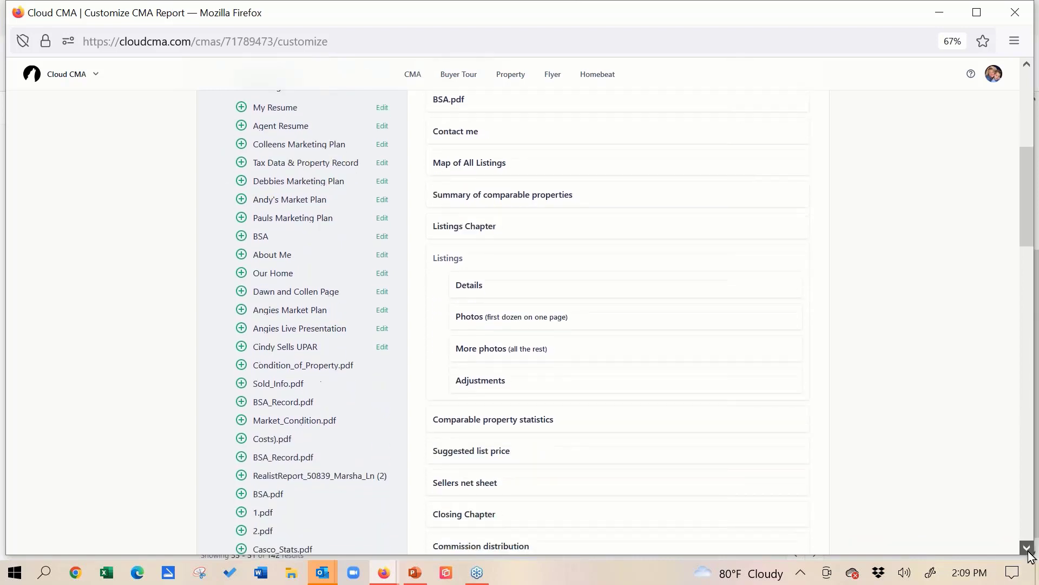
pyautogui.click(1027, 549)
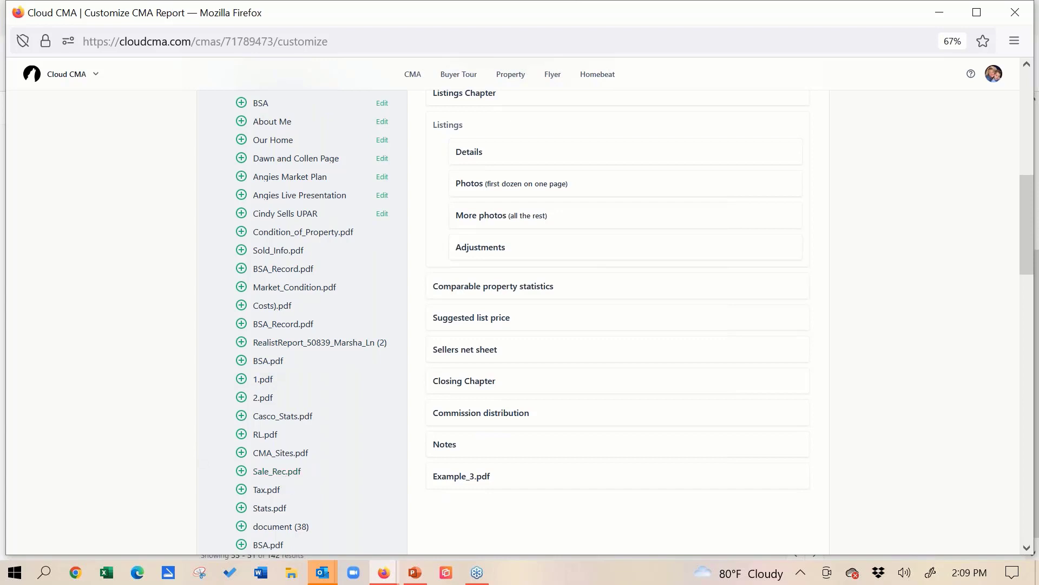
# - Preview the Condition_of_Property.pdf custom page, look through its photos and close the preview
pyautogui.click(317, 233)
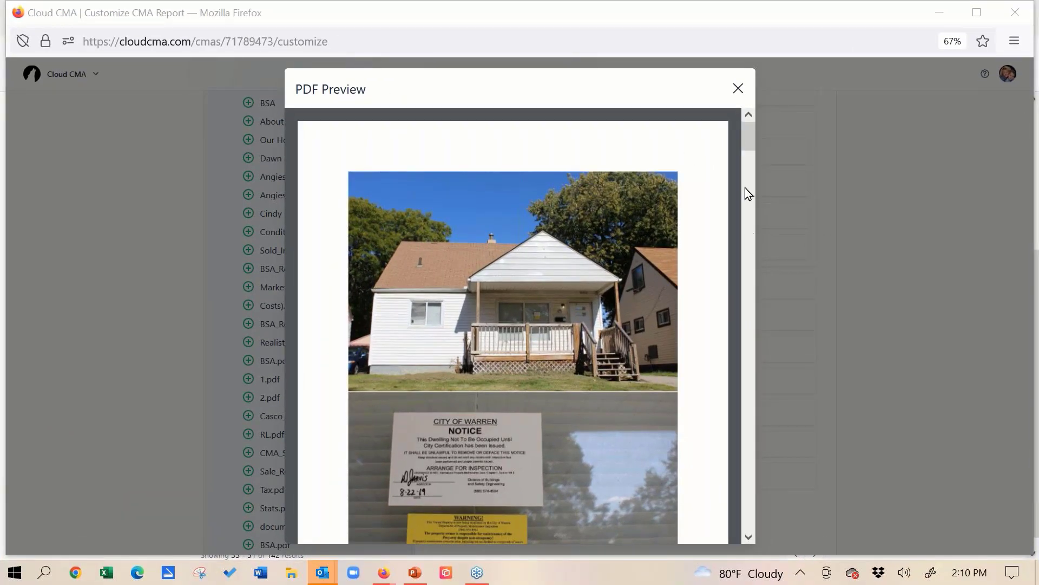
pyautogui.moveTo(751, 137); pyautogui.dragTo(748, 260)
pyautogui.moveTo(750, 194); pyautogui.dragTo(752, 123)
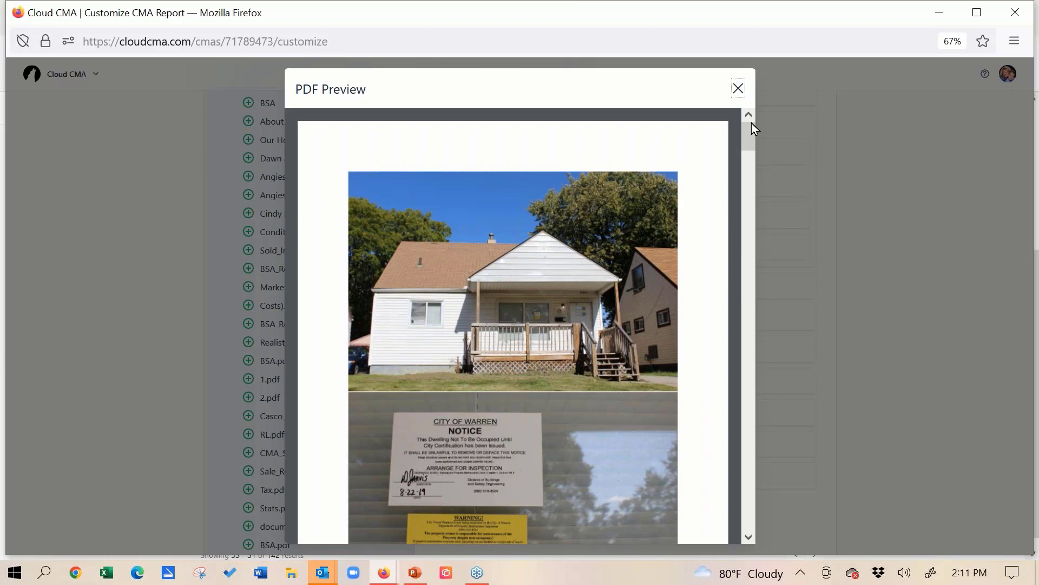
pyautogui.click(738, 89)
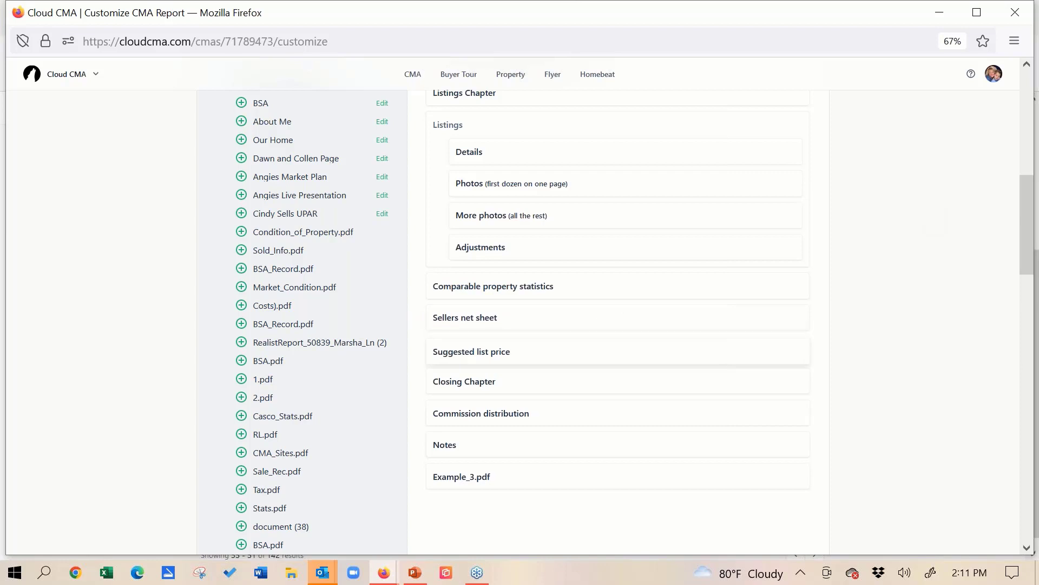
# - Try placing the Suggested list price page below the Sellers net sheet page
pyautogui.moveTo(615, 335); pyautogui.dragTo(605, 314)
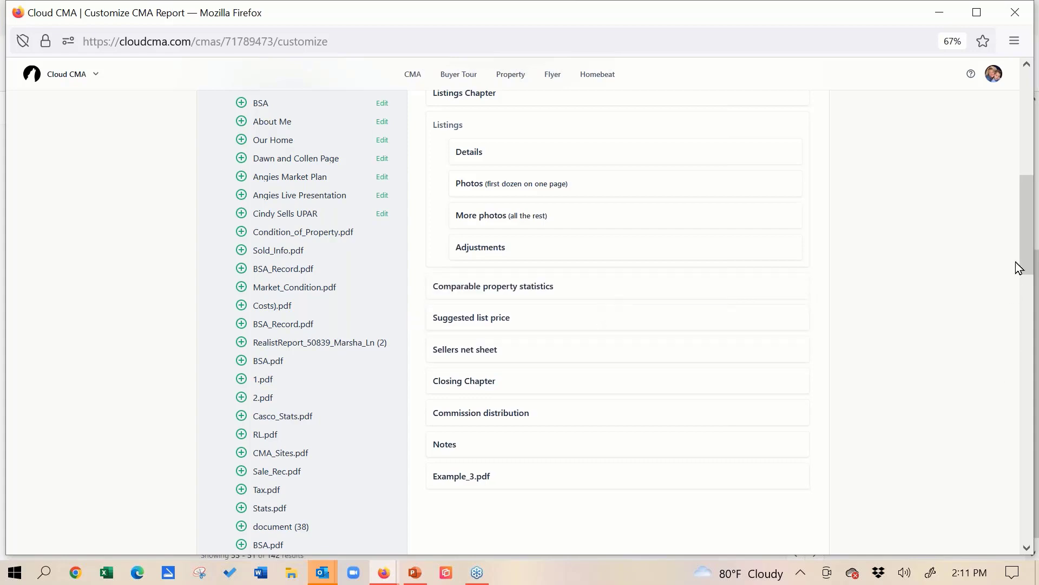
# - Publish the customized CMA report
pyautogui.moveTo(1033, 204); pyautogui.dragTo(1022, 142)
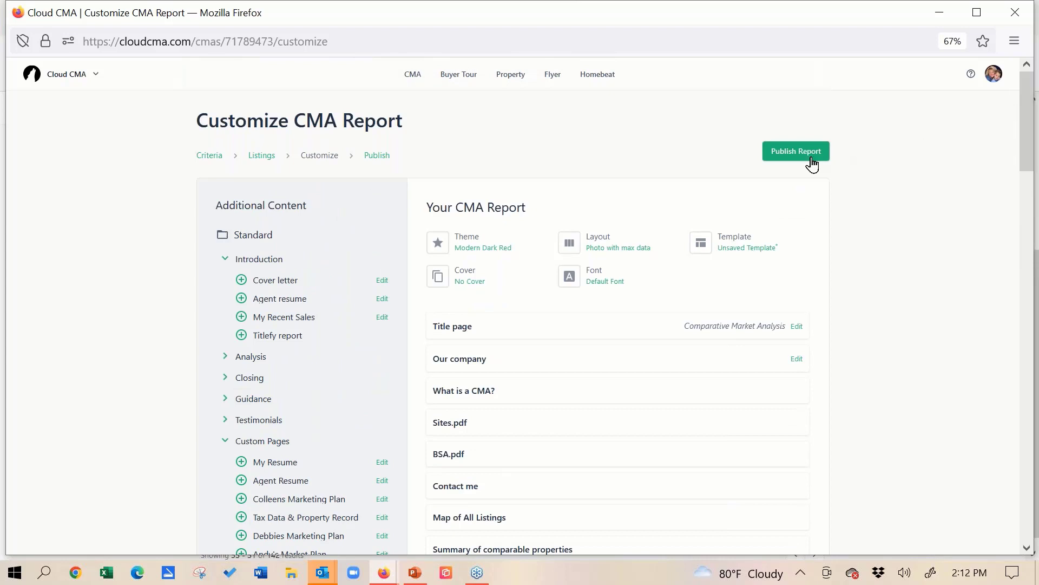
pyautogui.click(780, 152)
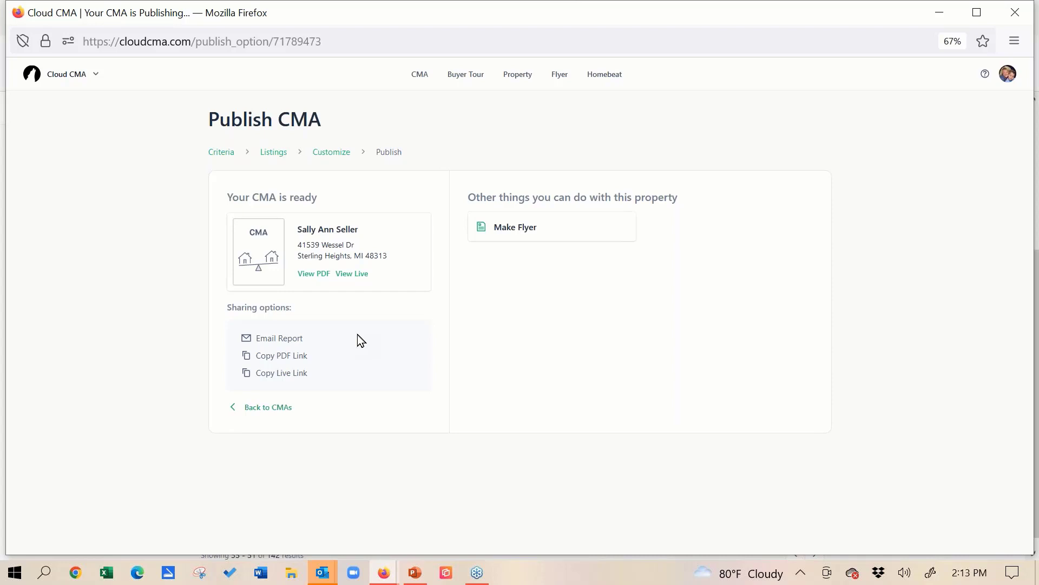
# - Open the published CMA as a live presentation, look over its section tiles and show its navigation menu
pyautogui.click(353, 274)
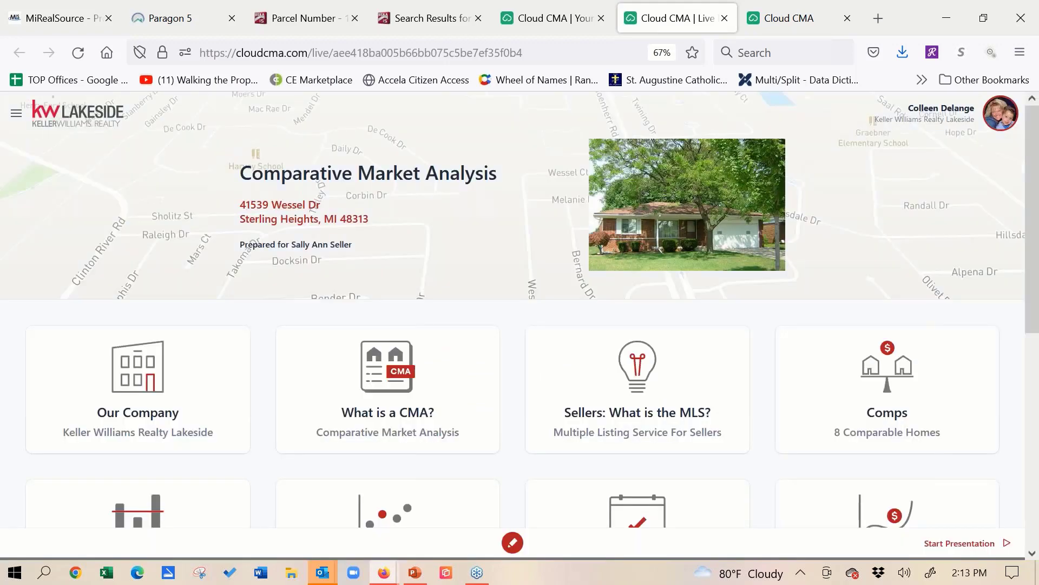
pyautogui.hotkey('ctrl', '-')
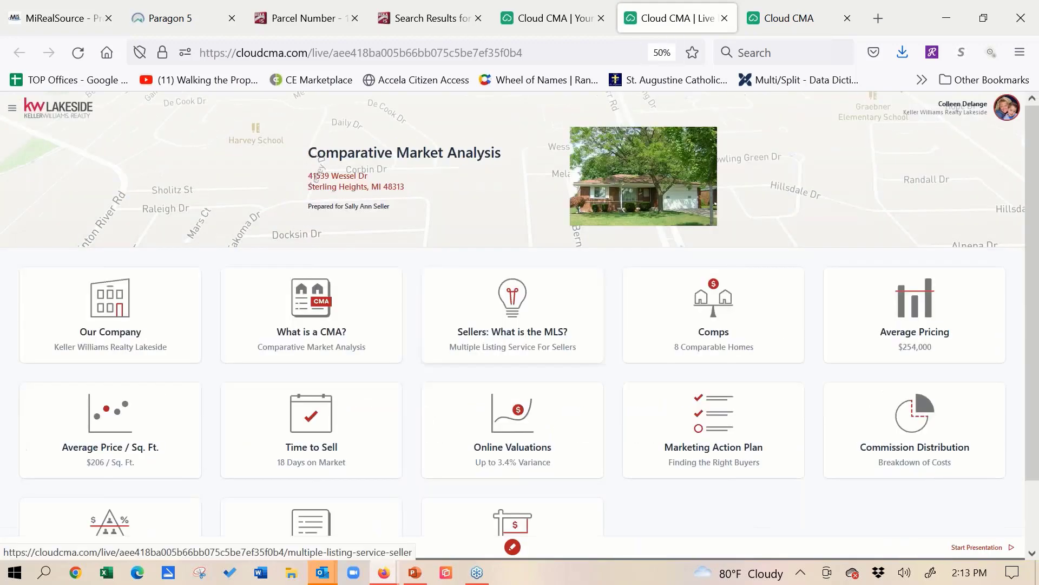
pyautogui.hotkey('ctrl', '-')
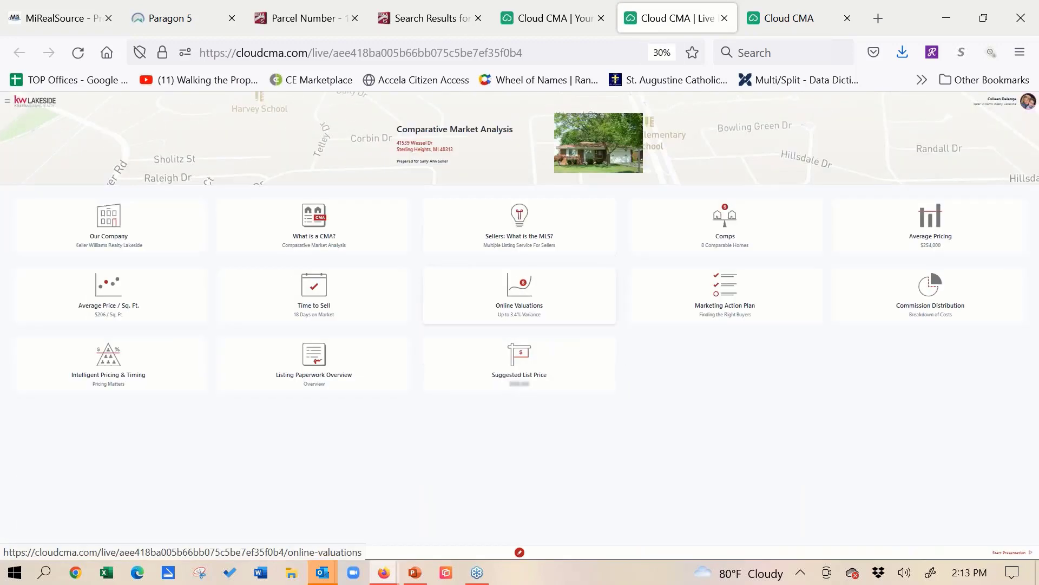
pyautogui.hotkey('ctrl', '+')
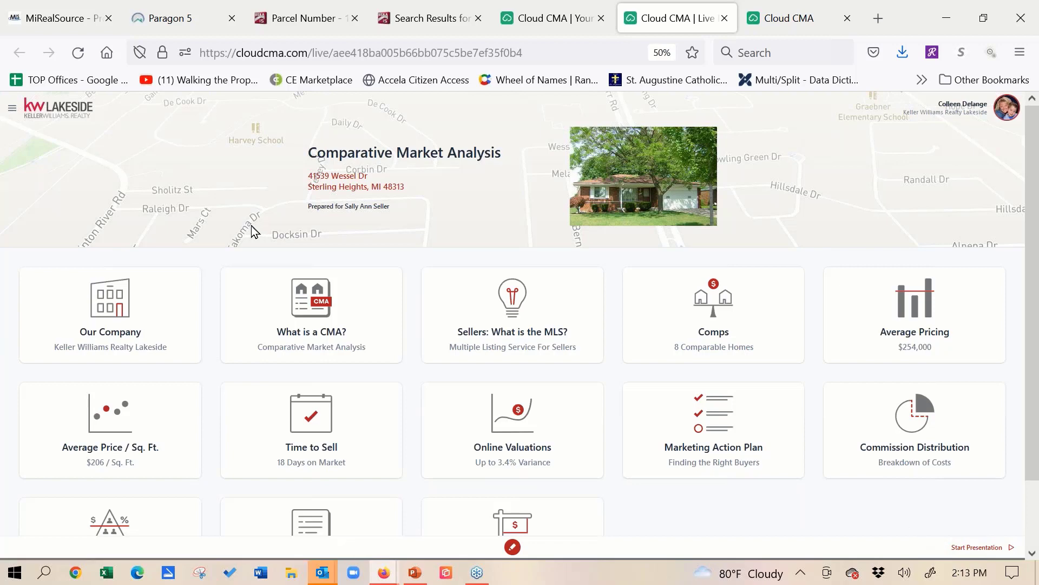
pyautogui.click(12, 110)
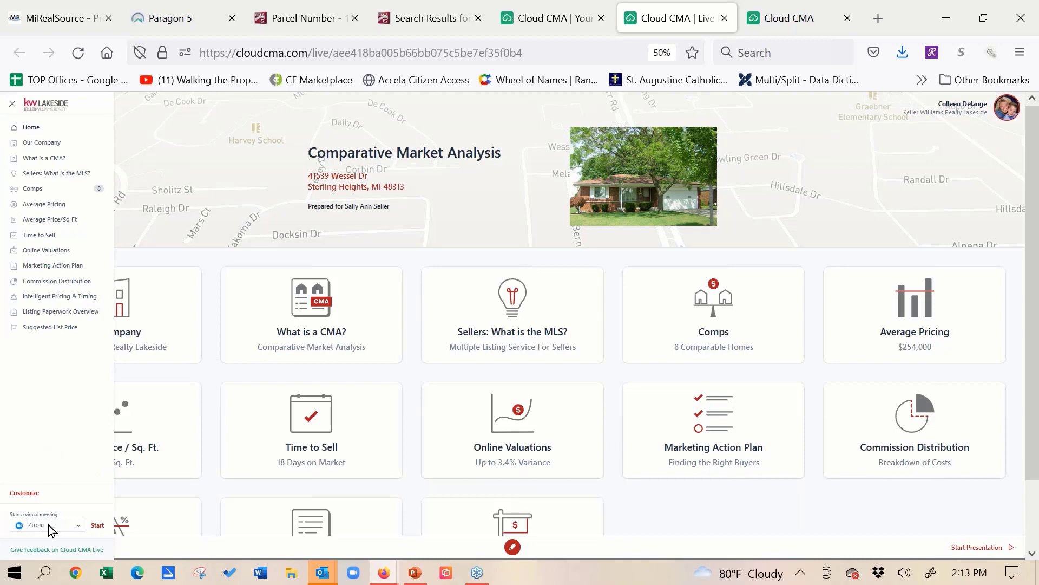
# - Show the virtual meeting platform choices, then open the Comps section's side-by-side comparison and enlarge the page to 67%
pyautogui.click(82, 525)
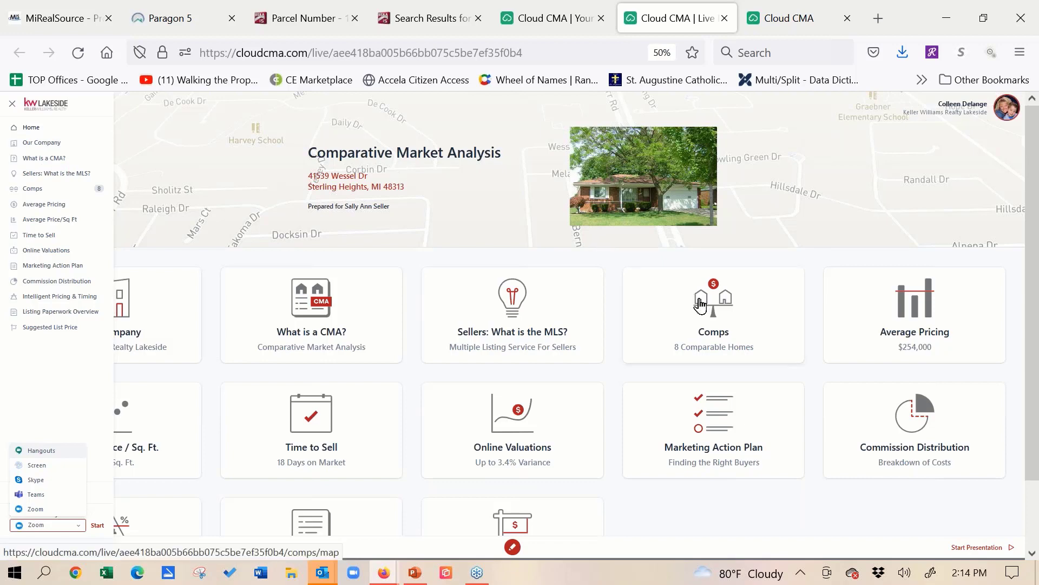
pyautogui.click(700, 304)
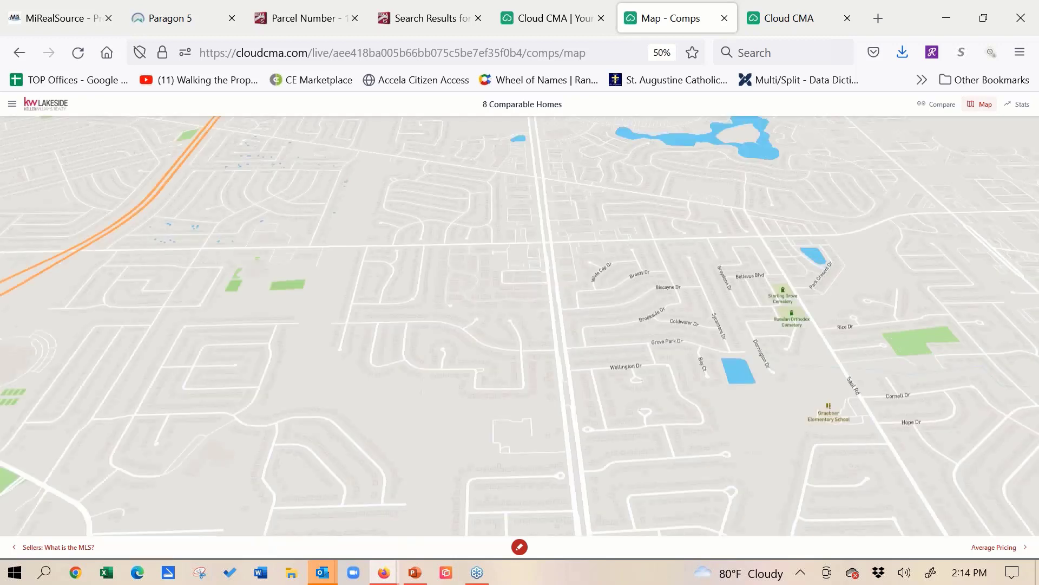
pyautogui.click(932, 114)
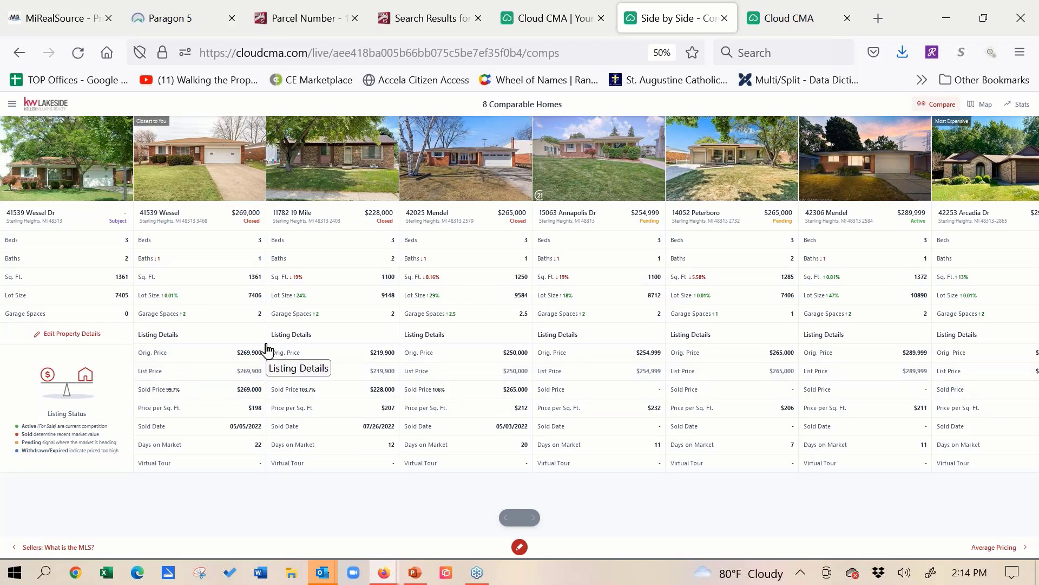
pyautogui.hotkey('ctrl', '+')
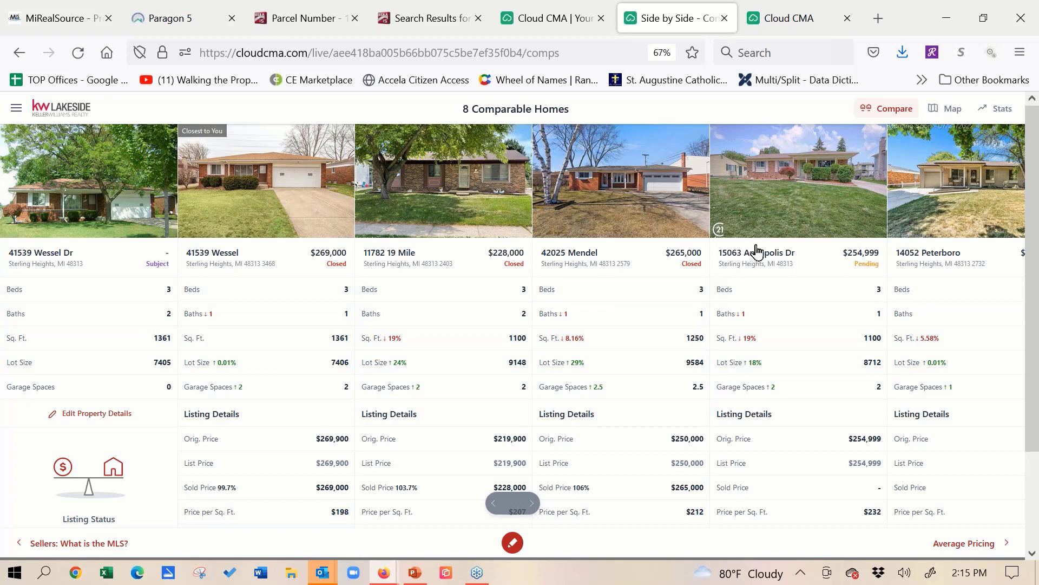
# - Include the closed $375,000 listing on Arcadia Dr as a comparable from the comps map, and open the comparables' statistics
pyautogui.click(942, 118)
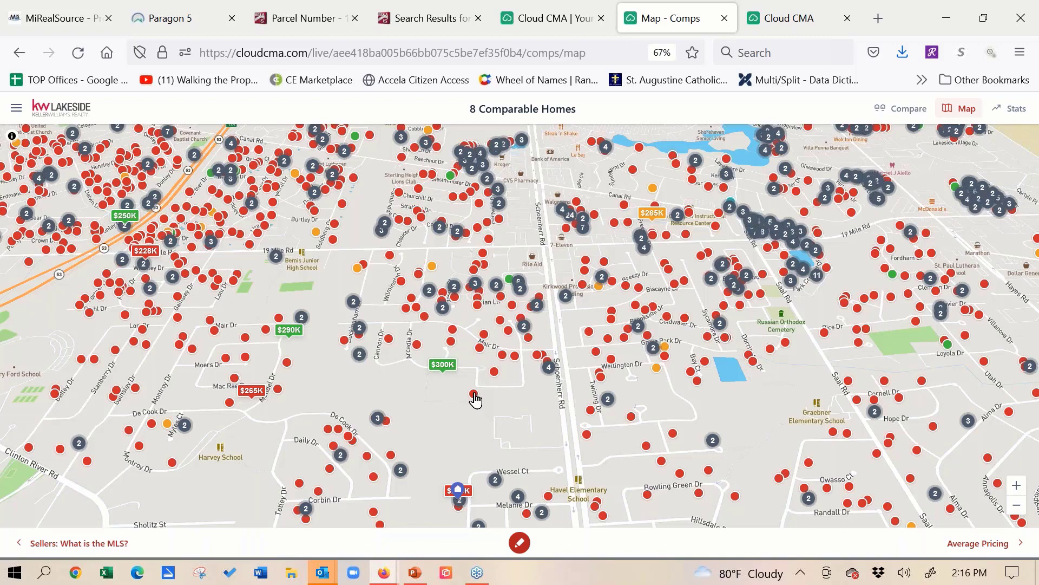
pyautogui.click(417, 346)
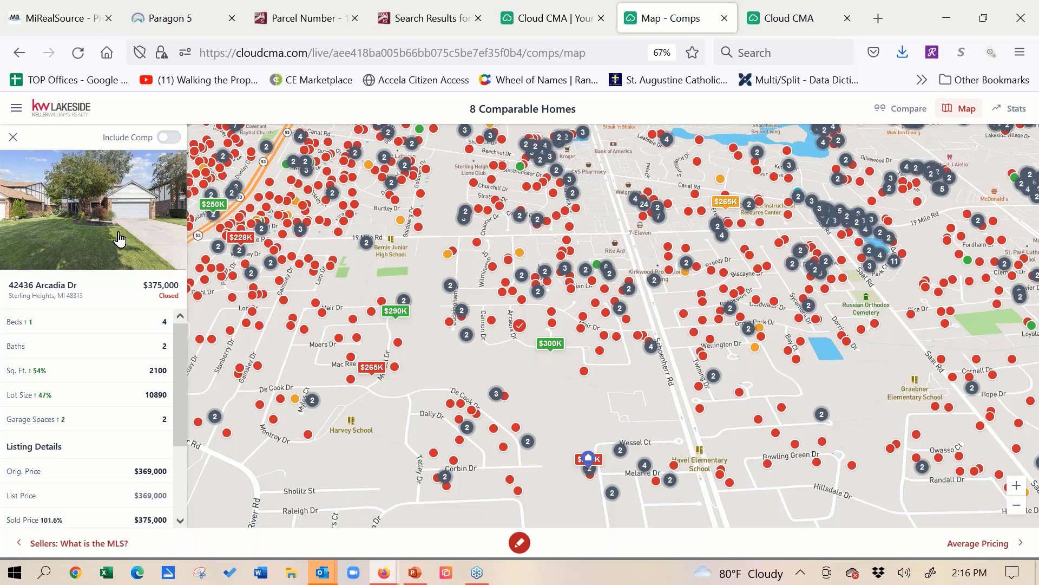
pyautogui.click(165, 140)
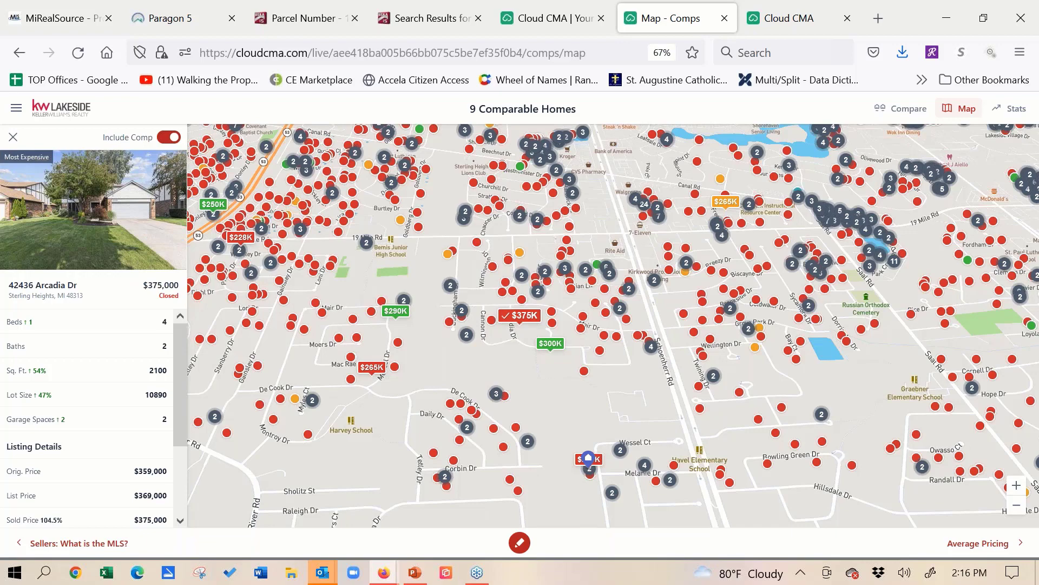
pyautogui.click(1015, 509)
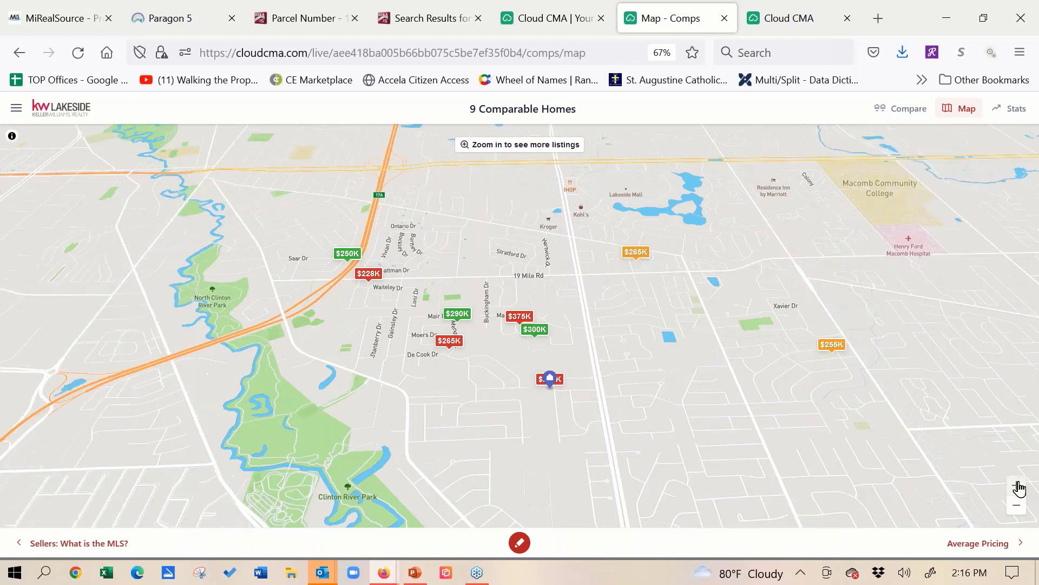
pyautogui.click(1018, 488)
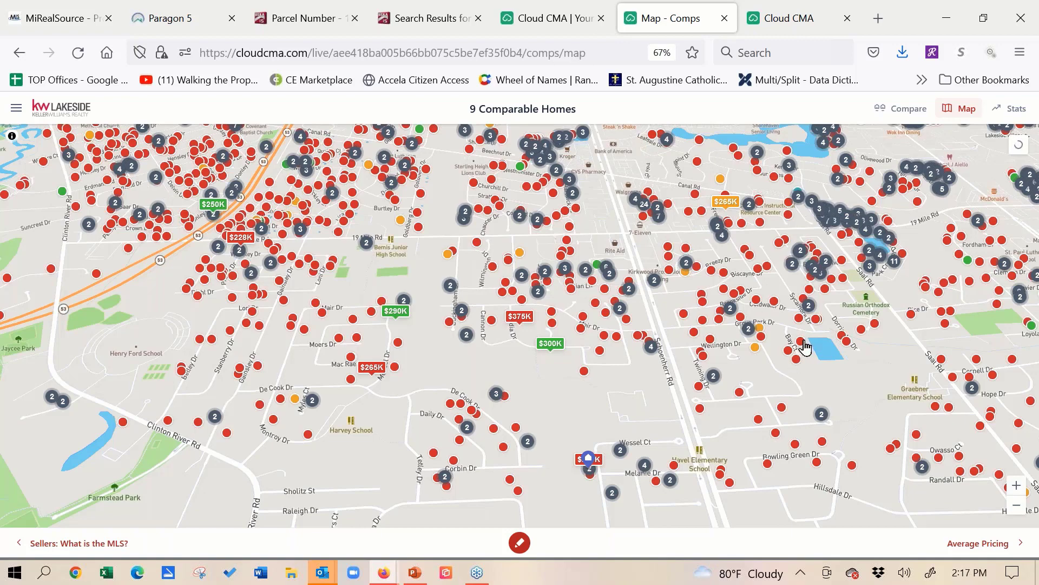
pyautogui.click(1005, 112)
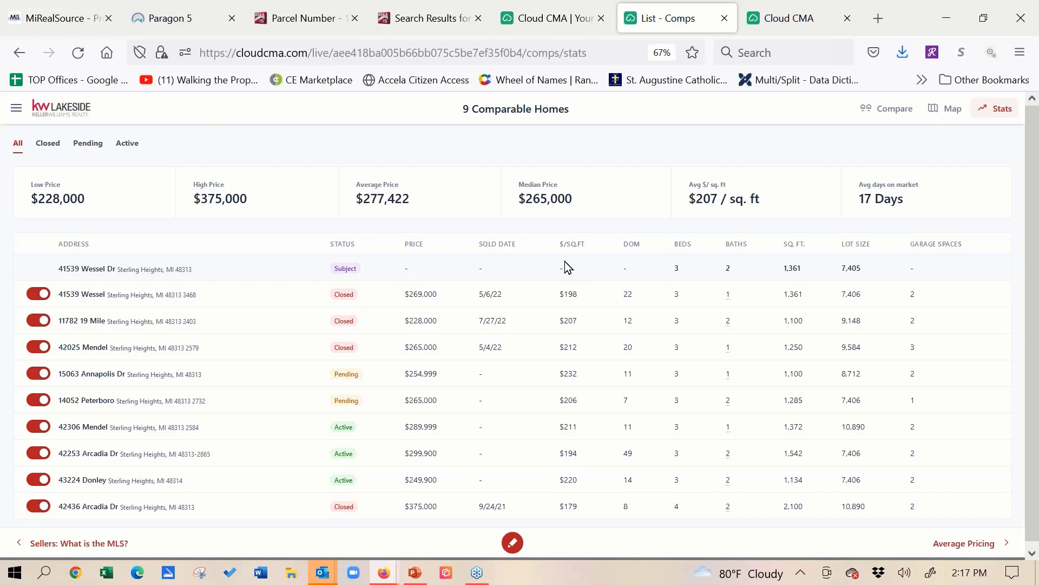
# - Switch to Paragon 5, close the power search result, and check the integrated tool actions for the nine selected listings
pyautogui.click(187, 18)
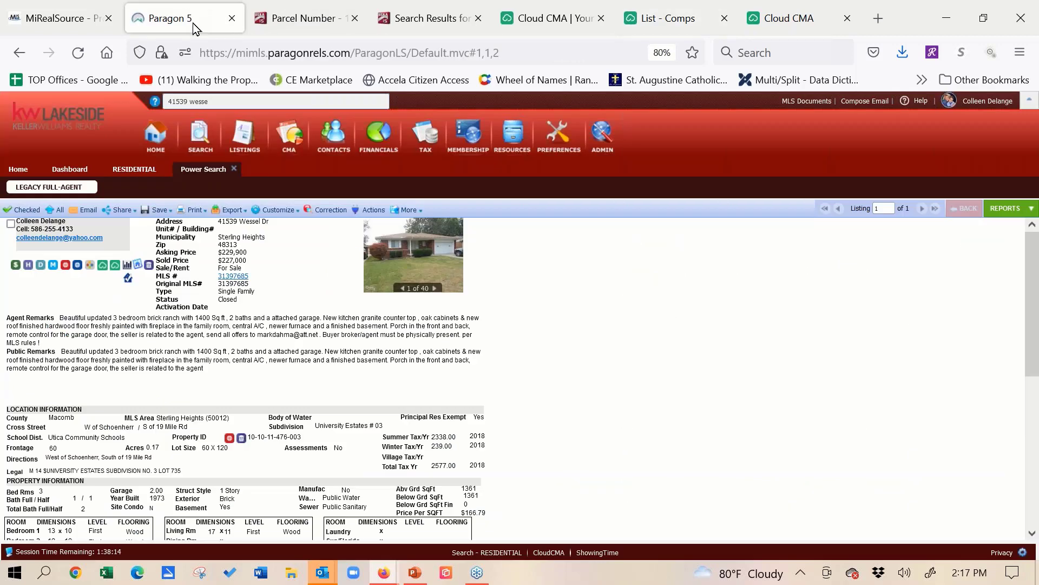
pyautogui.click(235, 169)
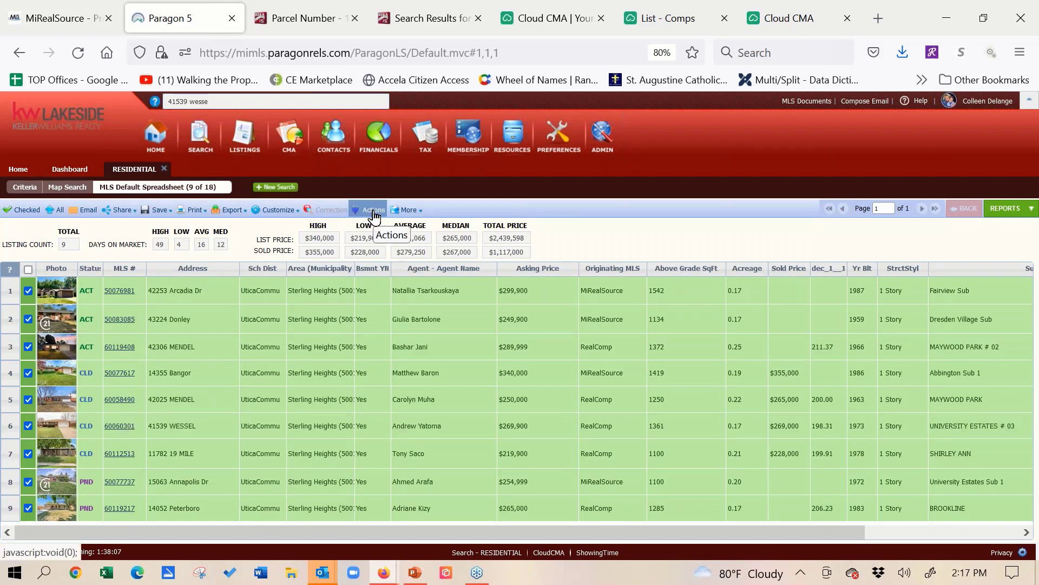
pyautogui.click(373, 210)
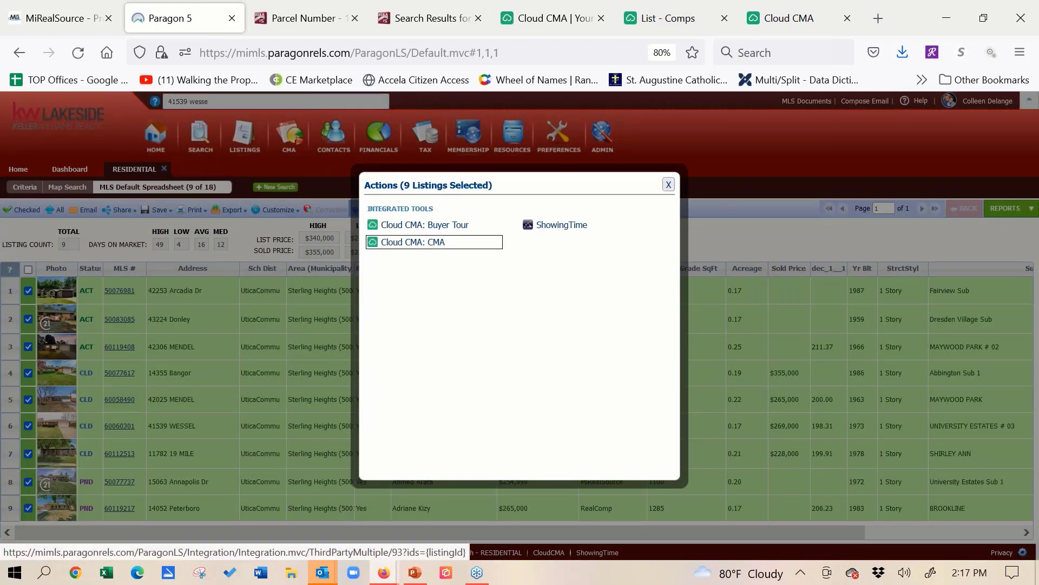
pyautogui.click(669, 186)
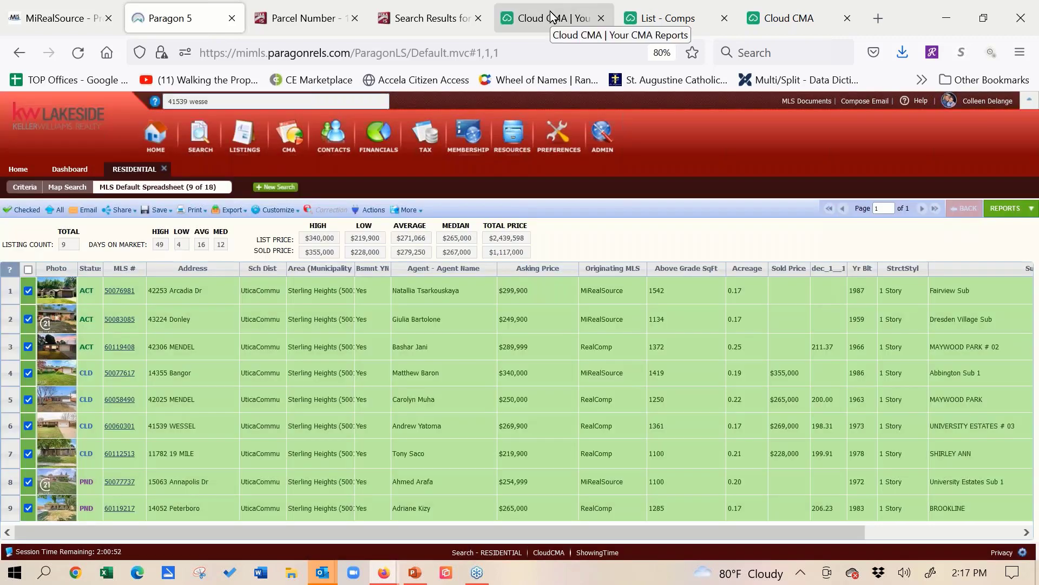
# - Switch back to the Cloud CMA report list and show the link, slideshow and email options of a saved report
pyautogui.click(552, 16)
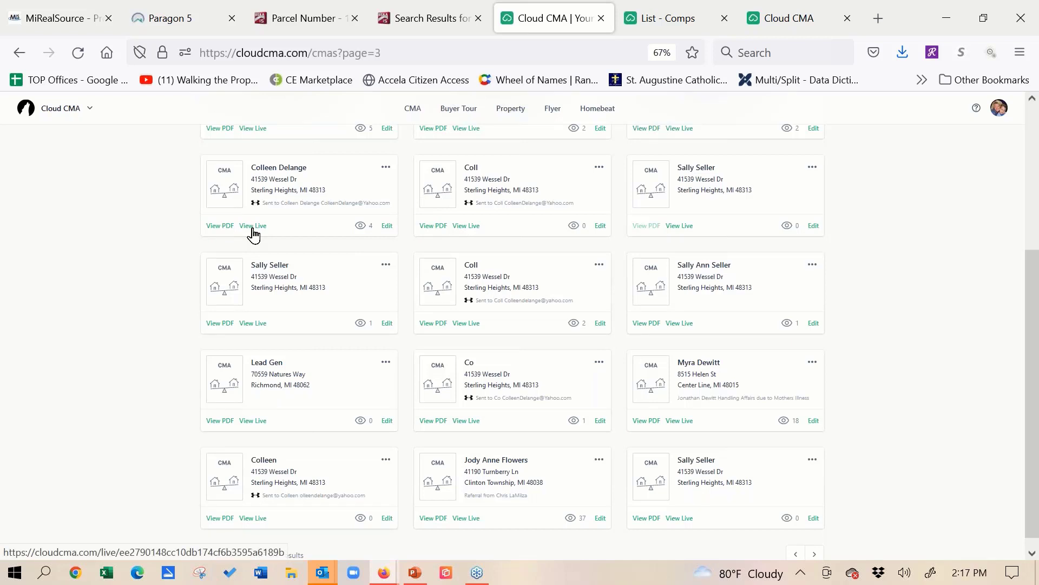
pyautogui.click(386, 168)
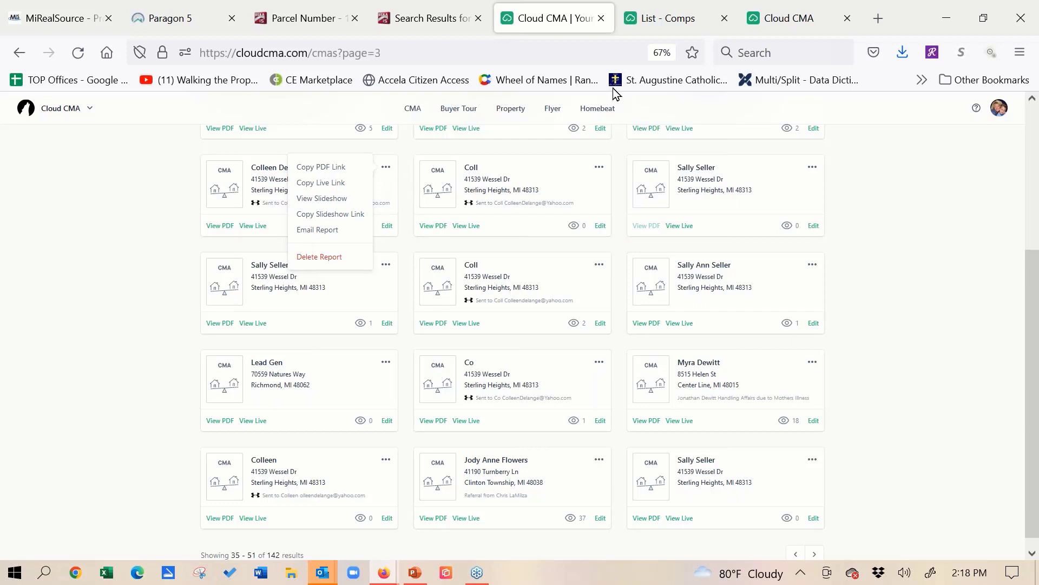
# - Open the PDF of a Westpointe flyer from the saved flyers and show it full screen
pyautogui.click(558, 116)
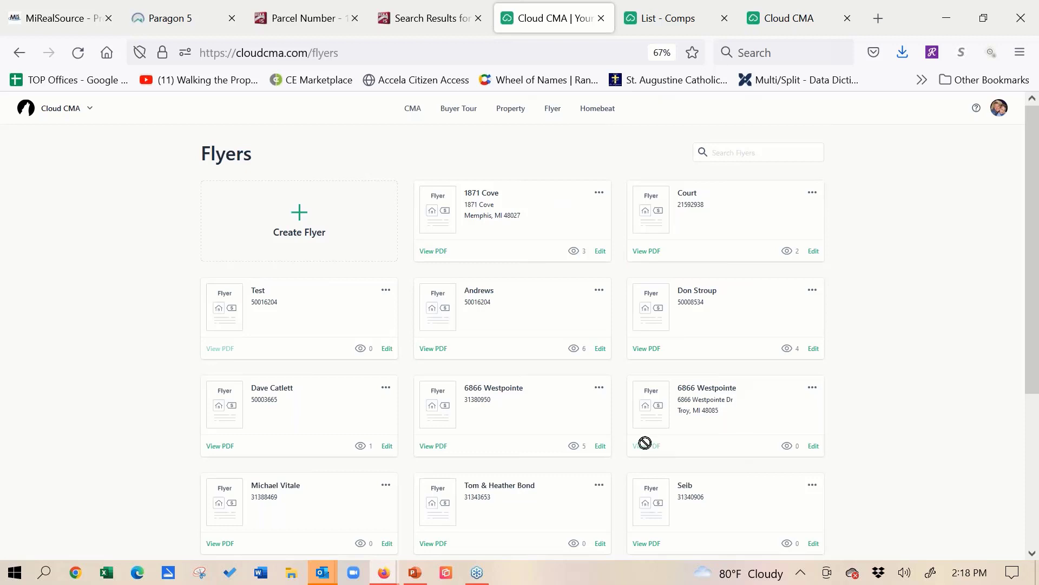
pyautogui.click(436, 446)
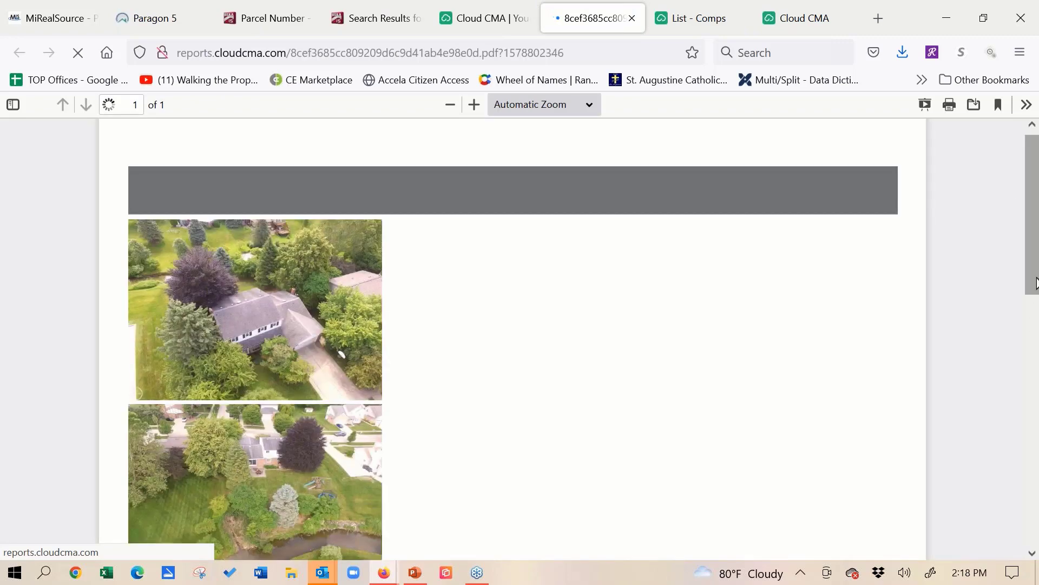
pyautogui.moveTo(1037, 286); pyautogui.dragTo(1037, 293)
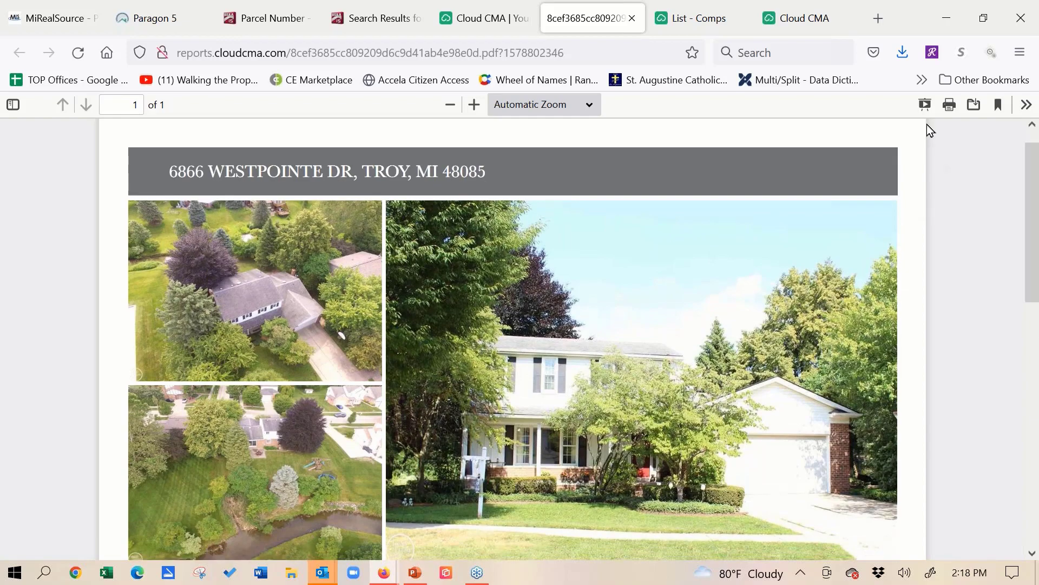
pyautogui.click(925, 104)
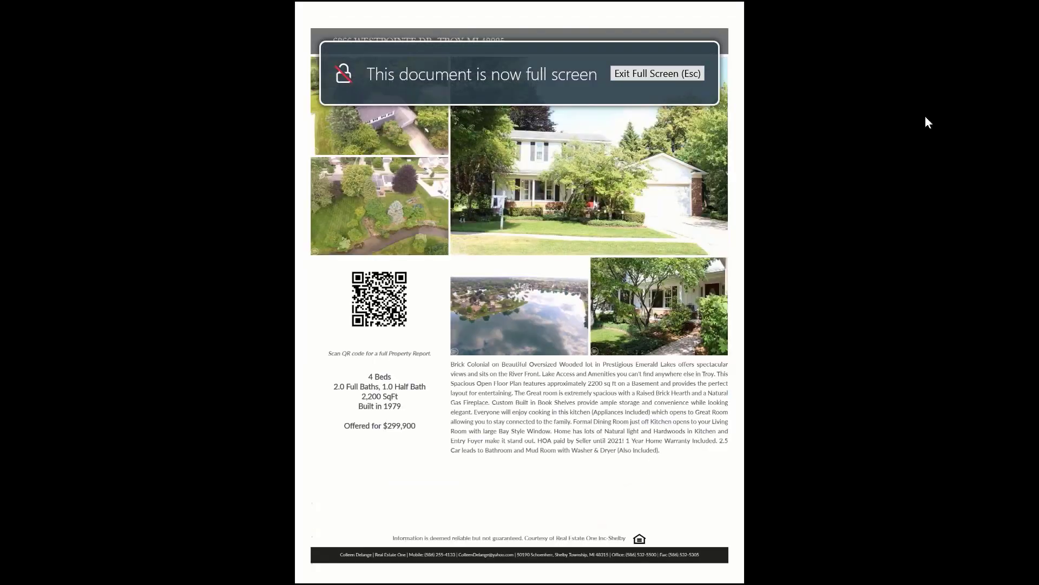
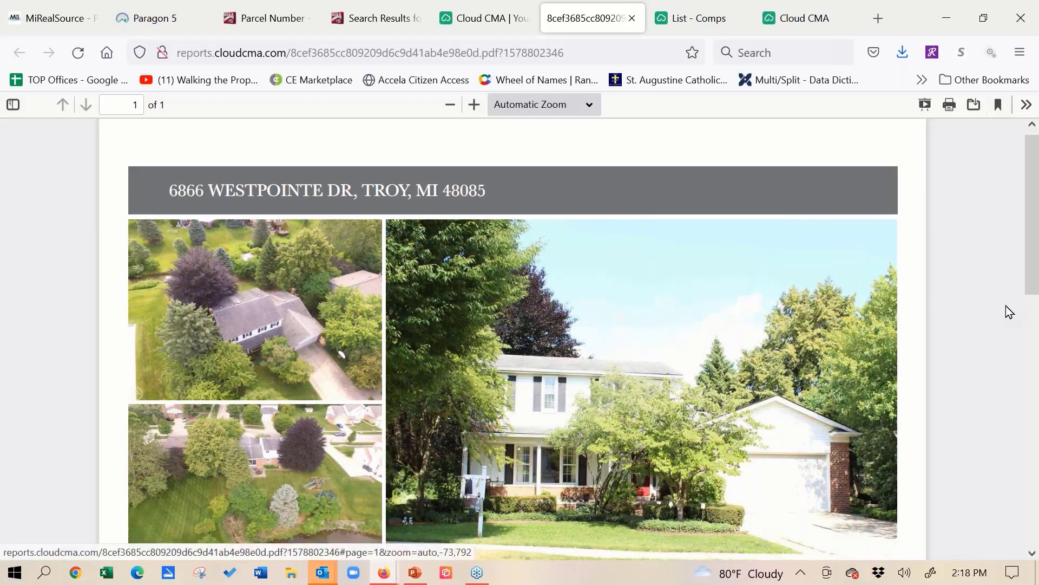
# - Open the full property report through the Westpointe flyer's QR code and review its contact page, property details and listing photos
pyautogui.scroll(-4, 1031, 299)
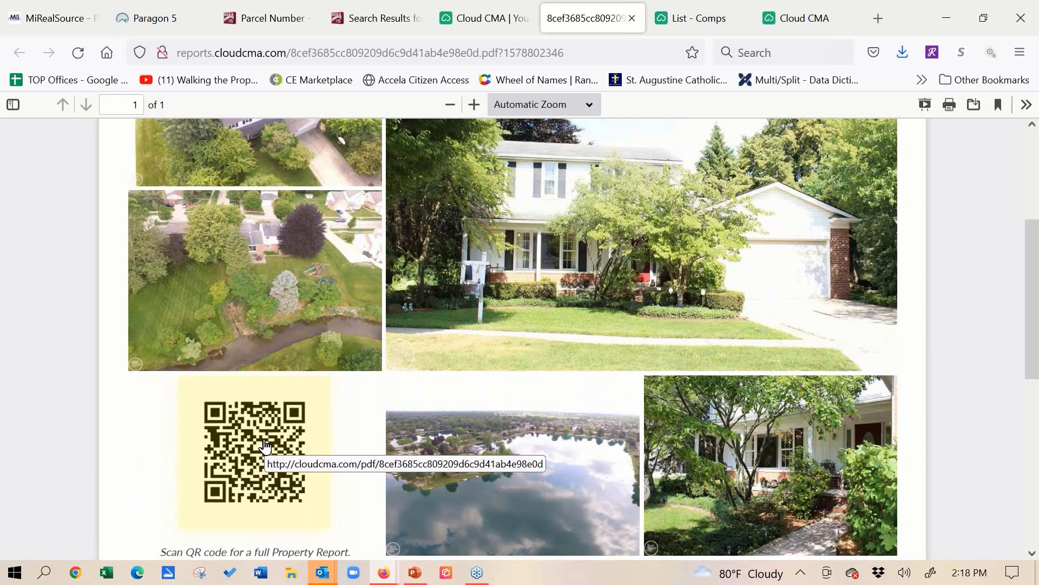
pyautogui.click(265, 445)
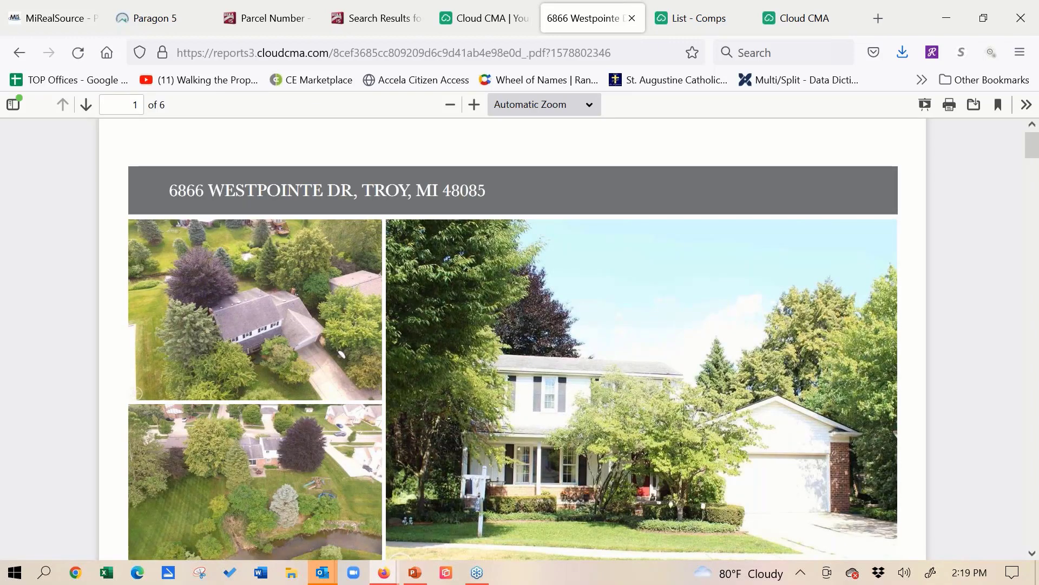
pyautogui.scroll(-10, 857, 372)
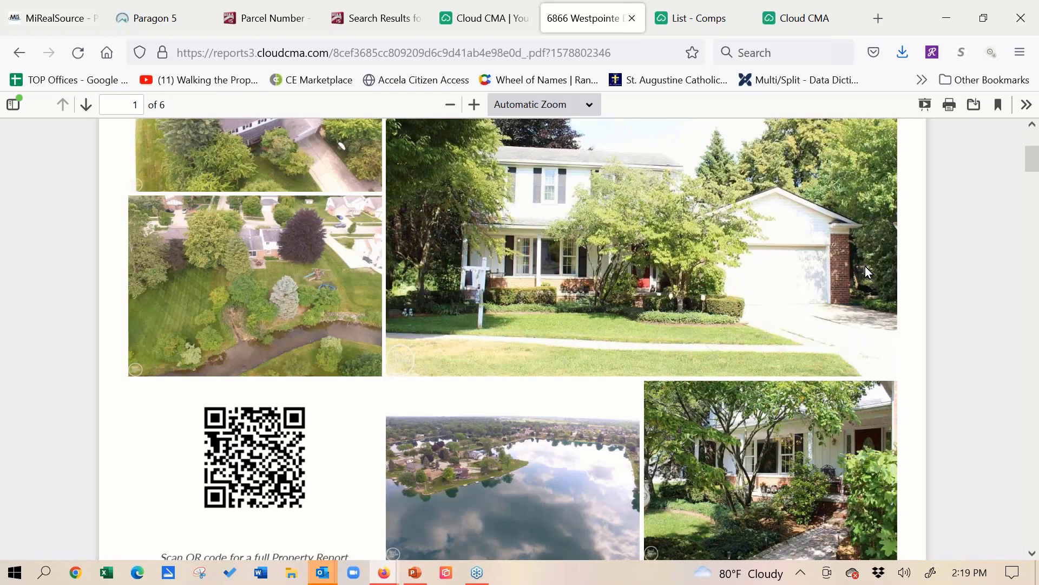
pyautogui.scroll(-12, 838, 340)
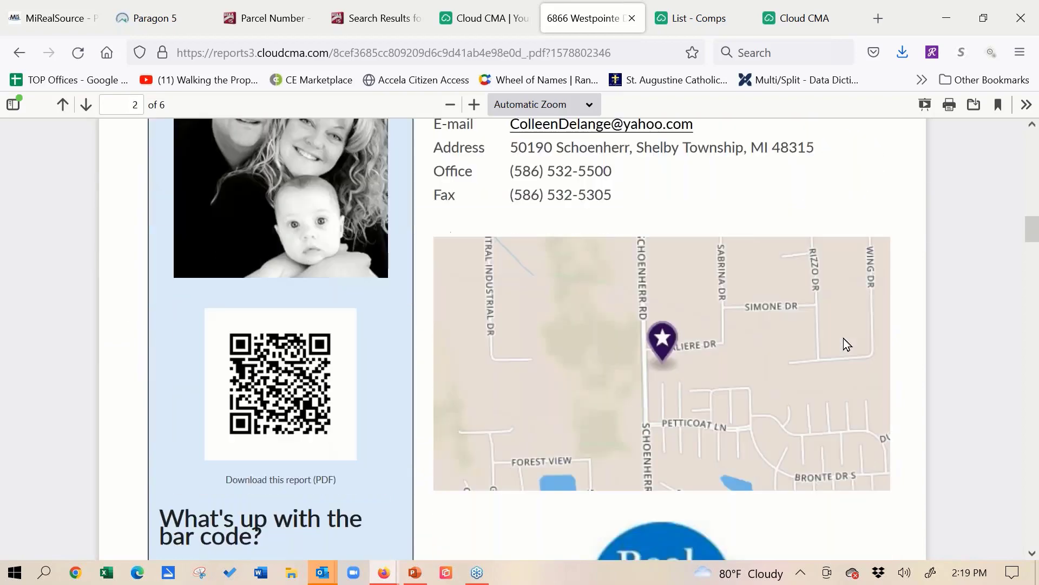
pyautogui.scroll(-10, 859, 304)
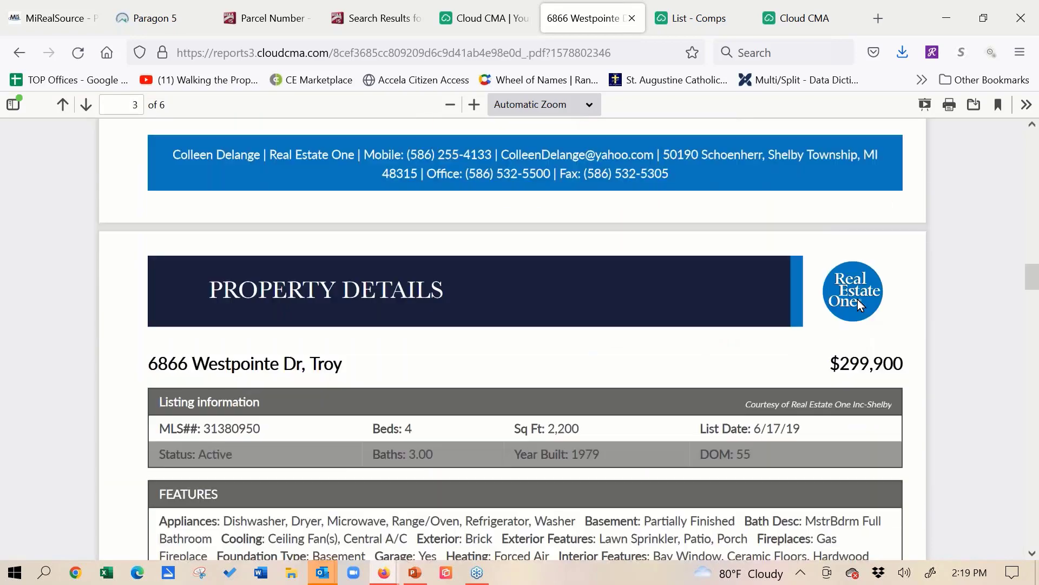
pyautogui.scroll(-9, 816, 351)
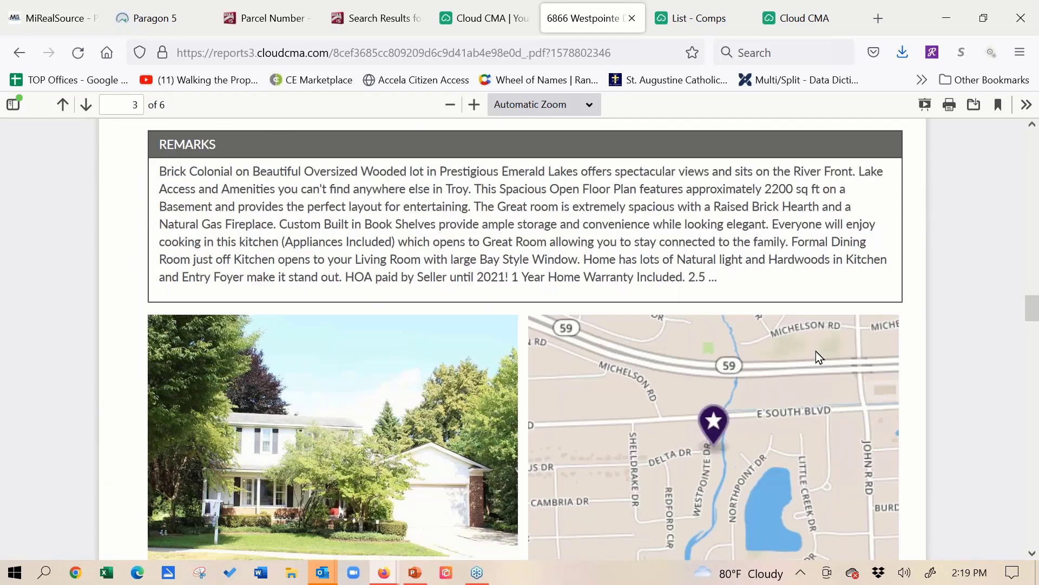
pyautogui.scroll(-10, 803, 260)
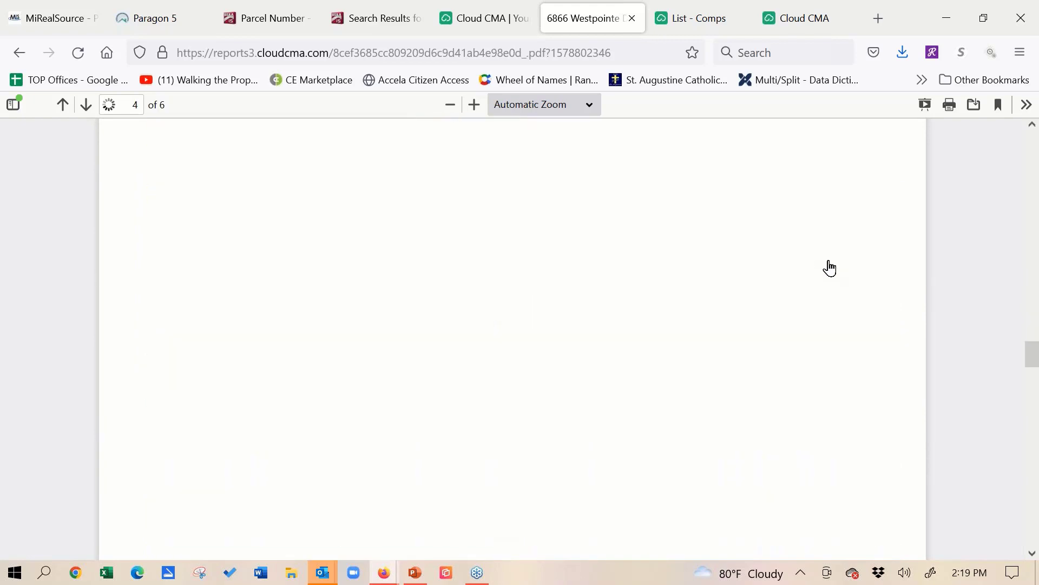
pyautogui.scroll(-2, 830, 268)
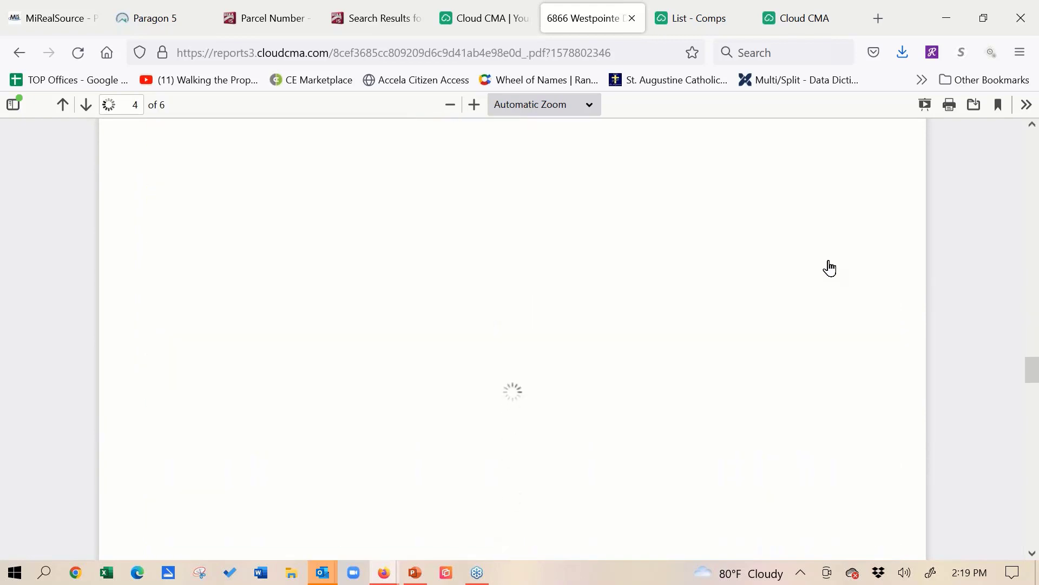
pyautogui.scroll(3, 894, 302)
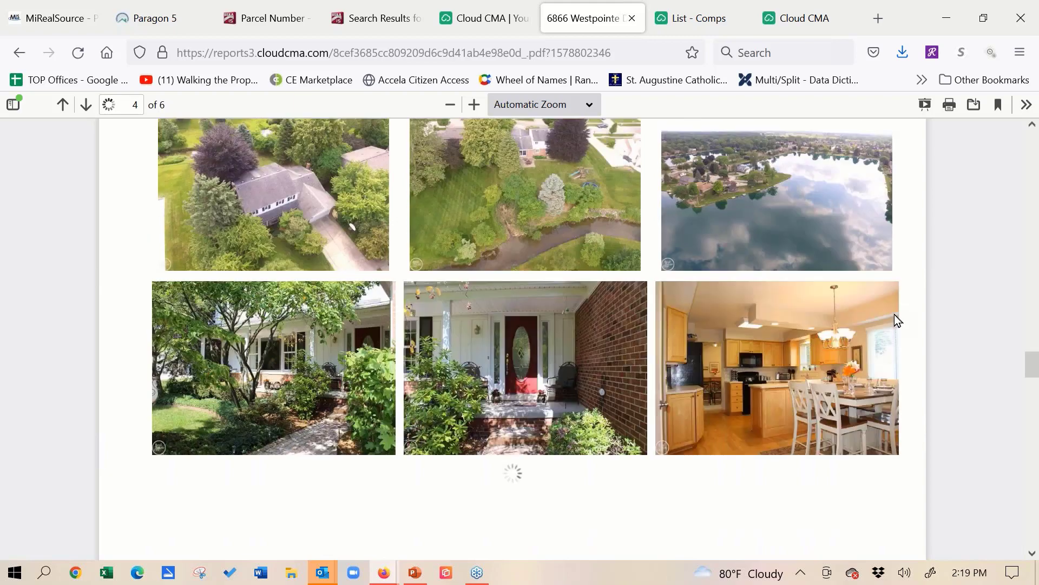
pyautogui.scroll(-5, 899, 217)
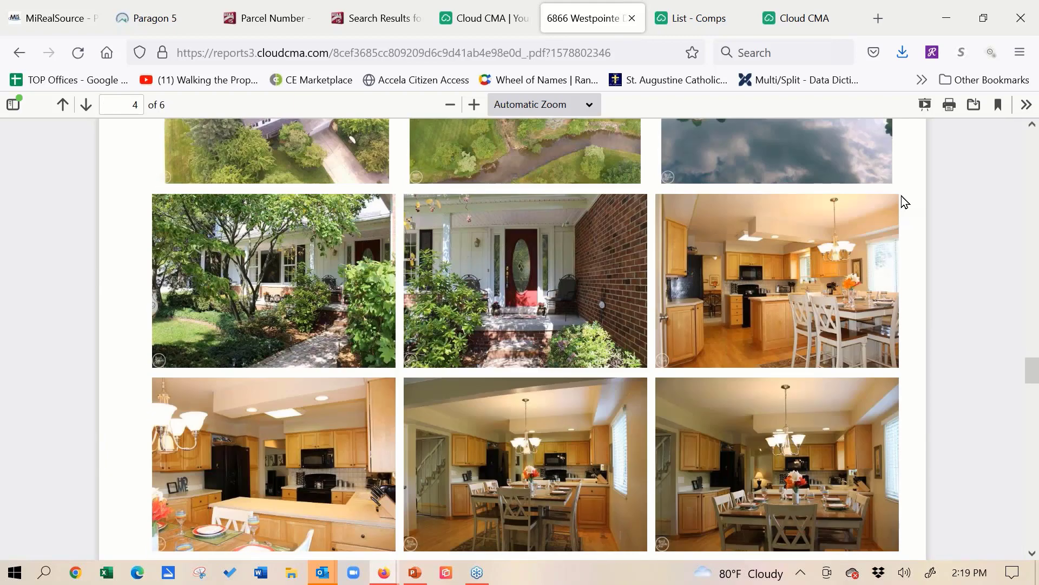
# - Review the area restaurants and recent nearby sales in the Westpointe property report, and close the report
pyautogui.scroll(-8, 861, 287)
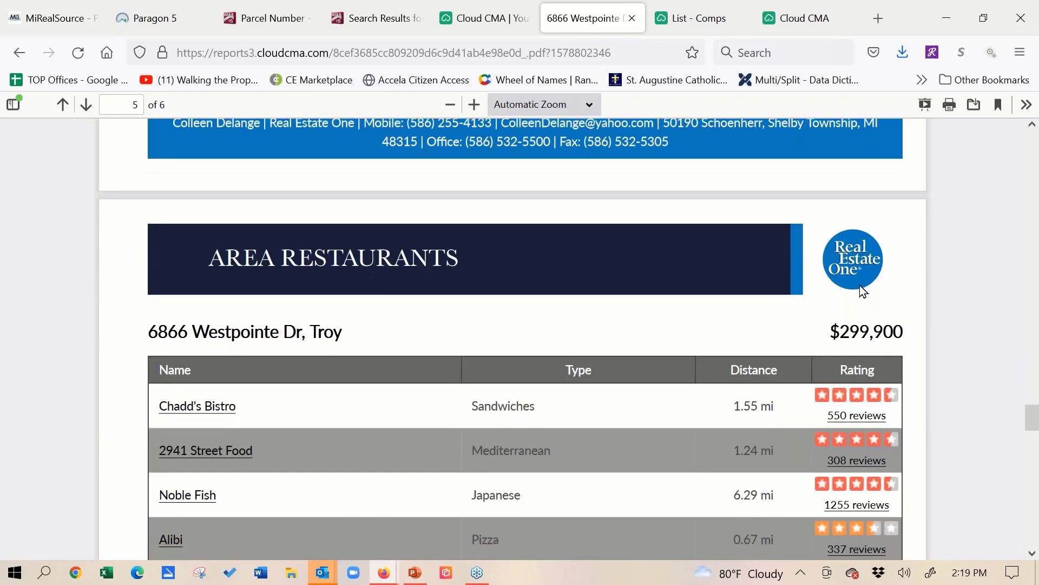
pyautogui.scroll(-3, 834, 318)
pyautogui.scroll(-3, 834, 322)
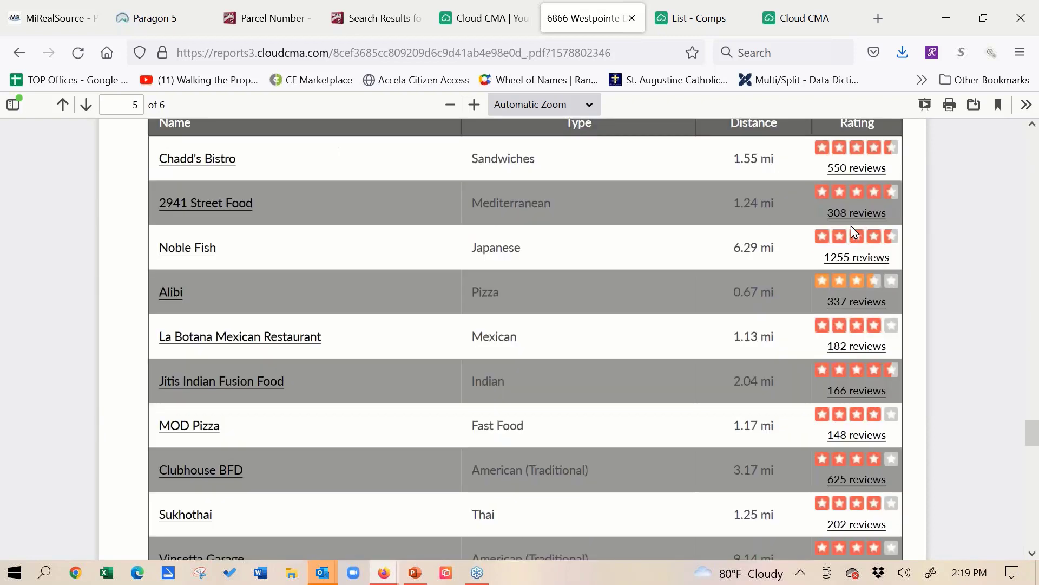
pyautogui.scroll(-7, 832, 326)
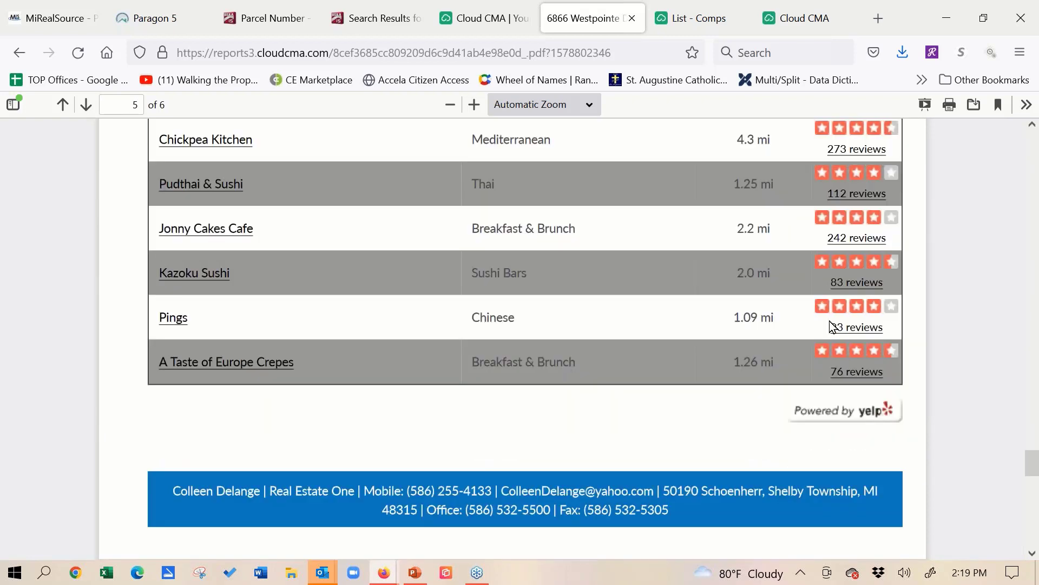
pyautogui.scroll(-14, 823, 323)
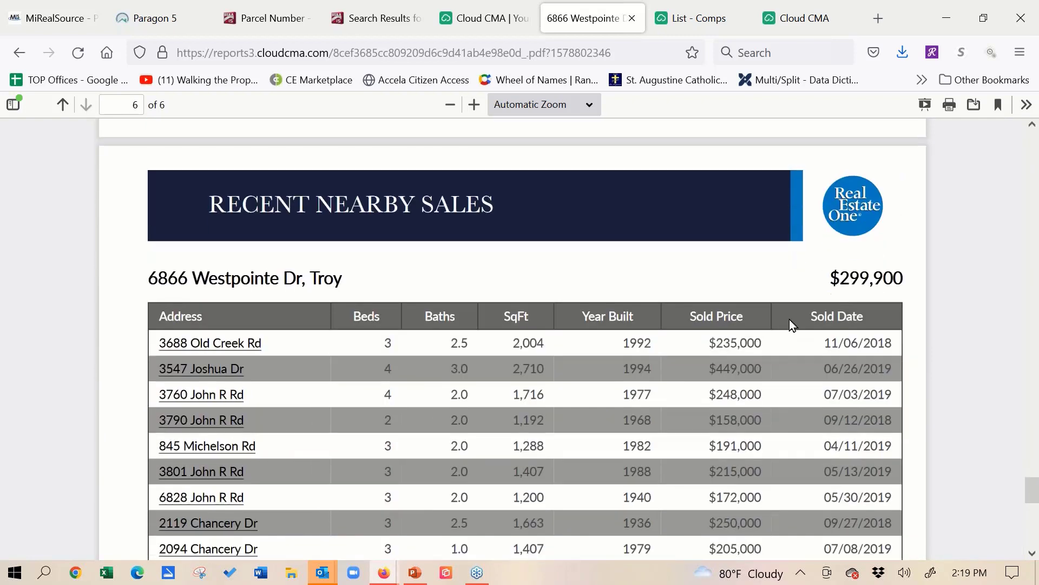
pyautogui.scroll(-5, 790, 320)
pyautogui.scroll(2, 756, 390)
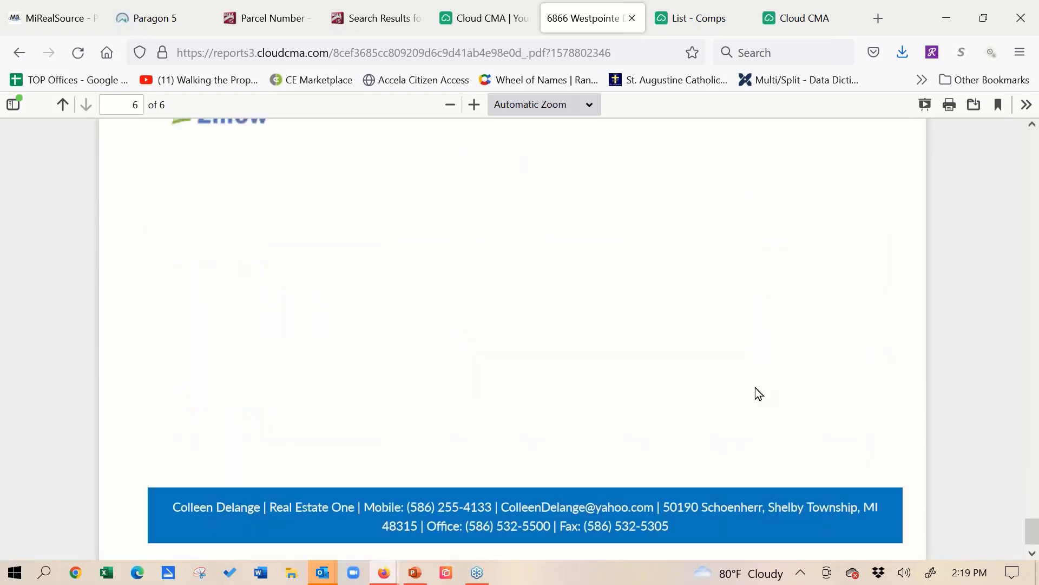
pyautogui.scroll(6, 755, 388)
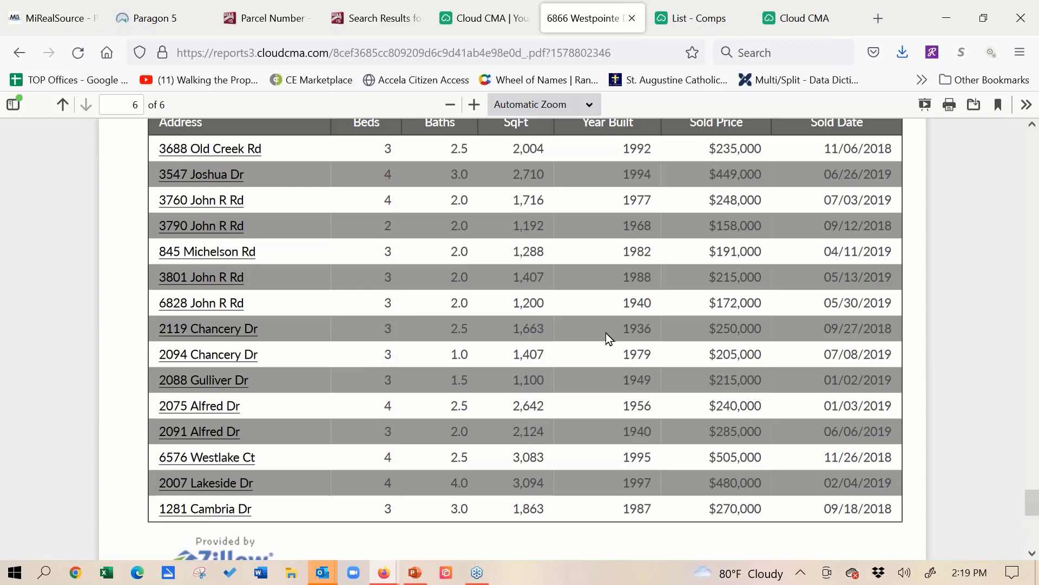
pyautogui.scroll(10, 605, 332)
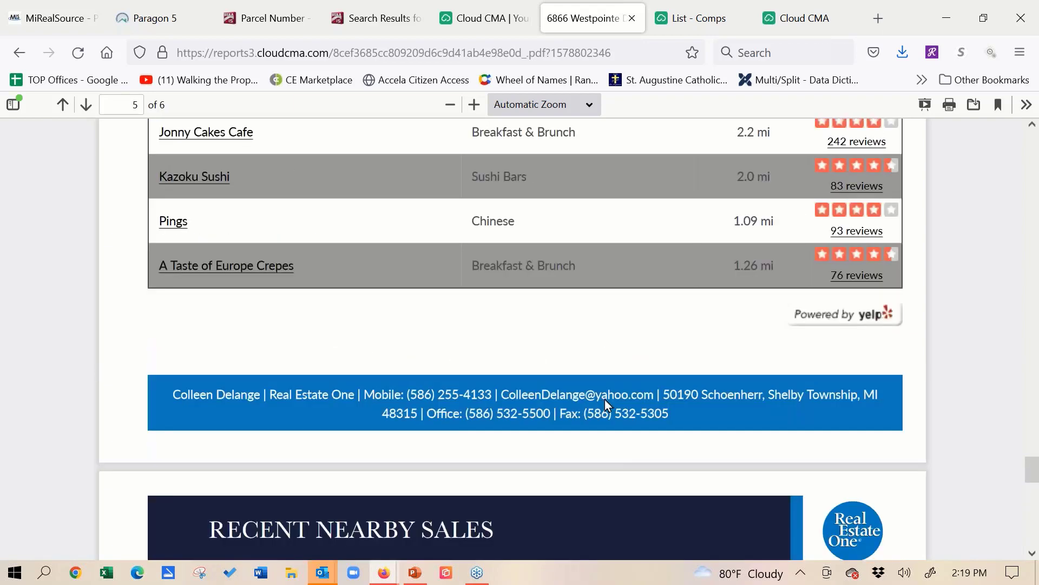
pyautogui.scroll(20, 605, 400)
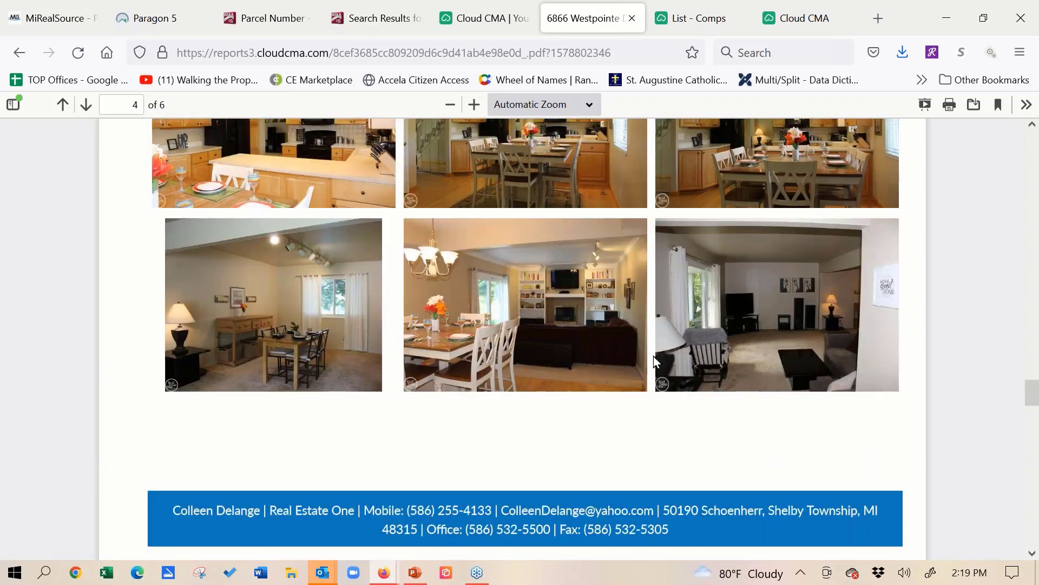
pyautogui.scroll(15, 654, 356)
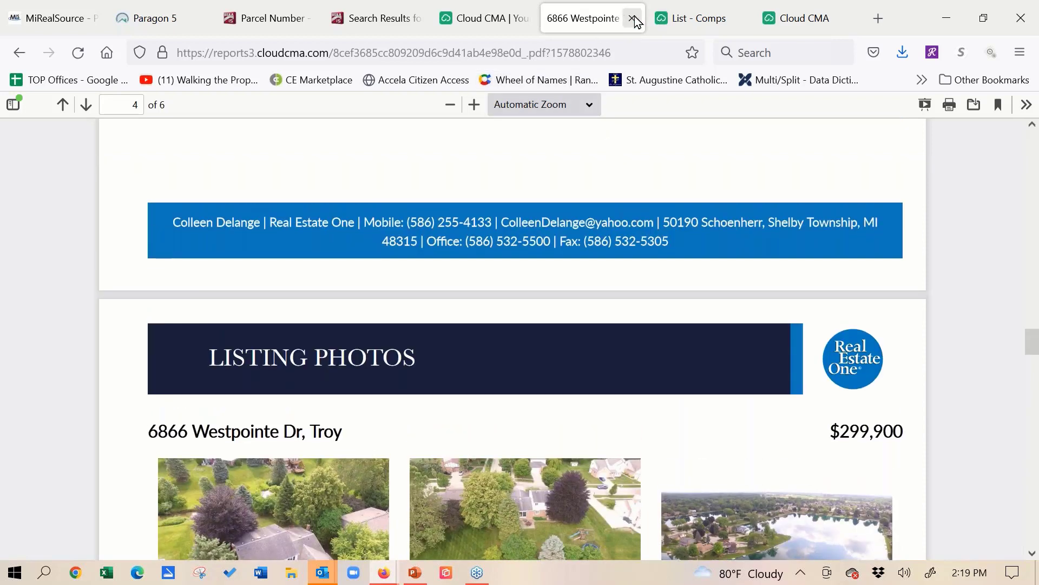
pyautogui.click(634, 19)
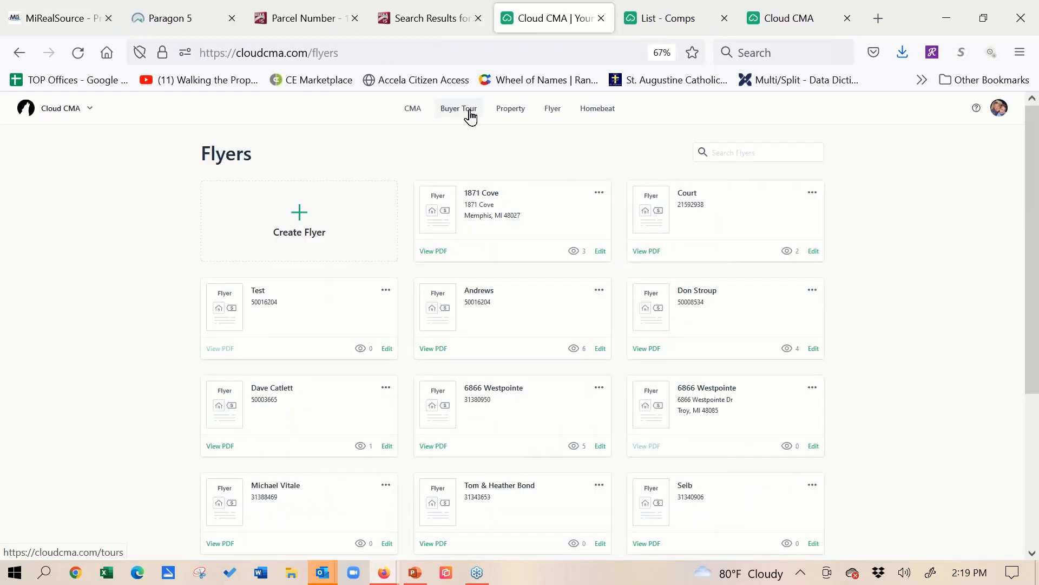
# - Go to the saved buyer tours, open the PDF of the tour with 9 views, and show it full screen
pyautogui.click(459, 109)
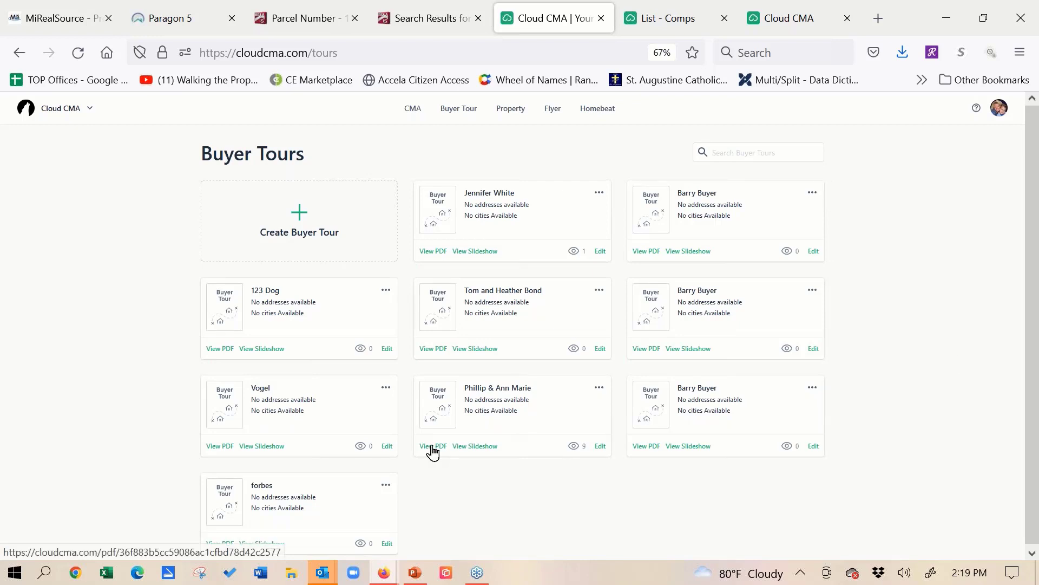
pyautogui.click(433, 446)
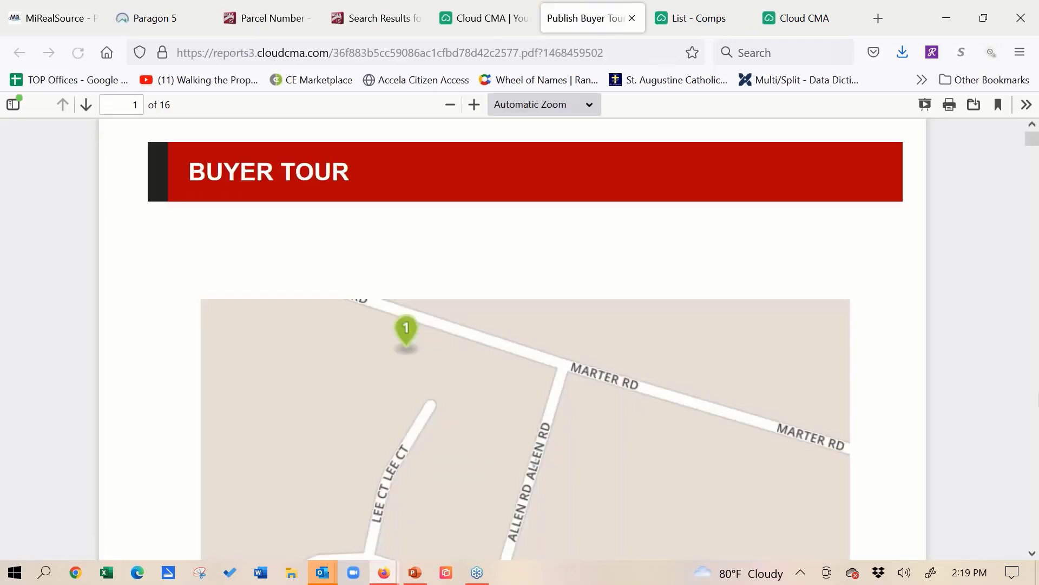
pyautogui.click(926, 104)
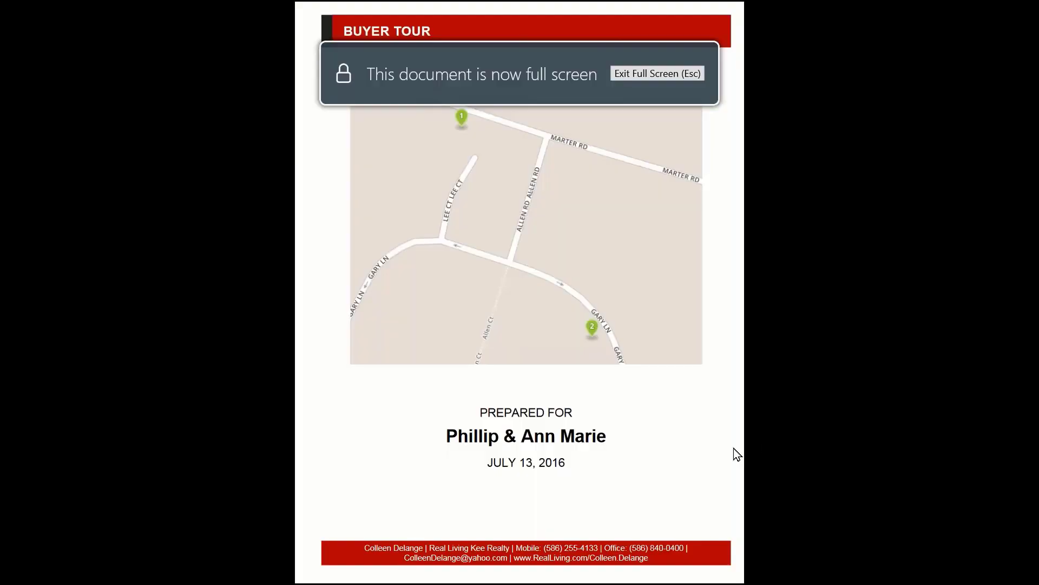
# - Page through the buyer tour's contact page and homebuying process to the map of all listings
pyautogui.click(666, 275)
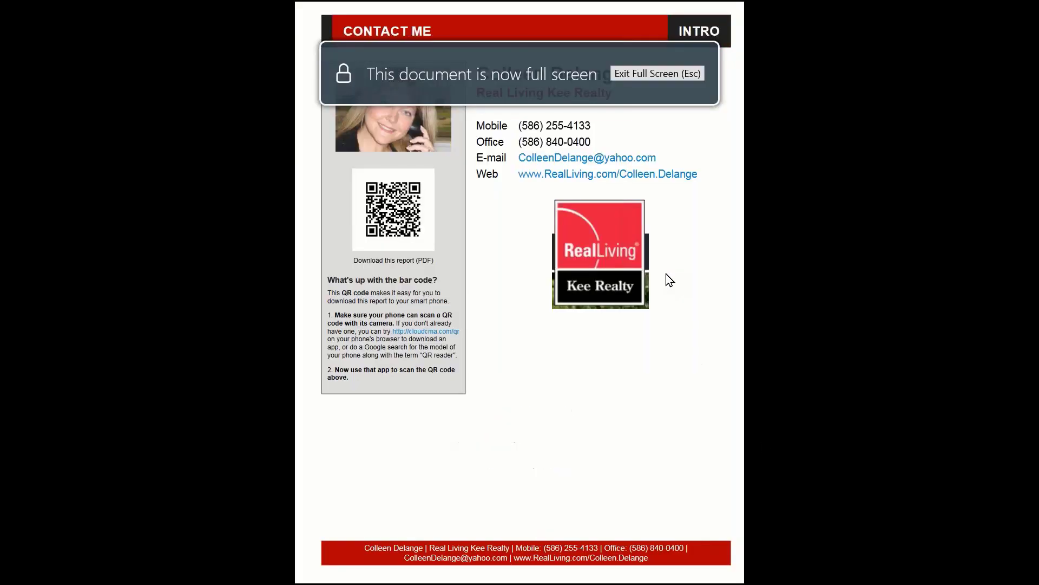
pyautogui.click(679, 366)
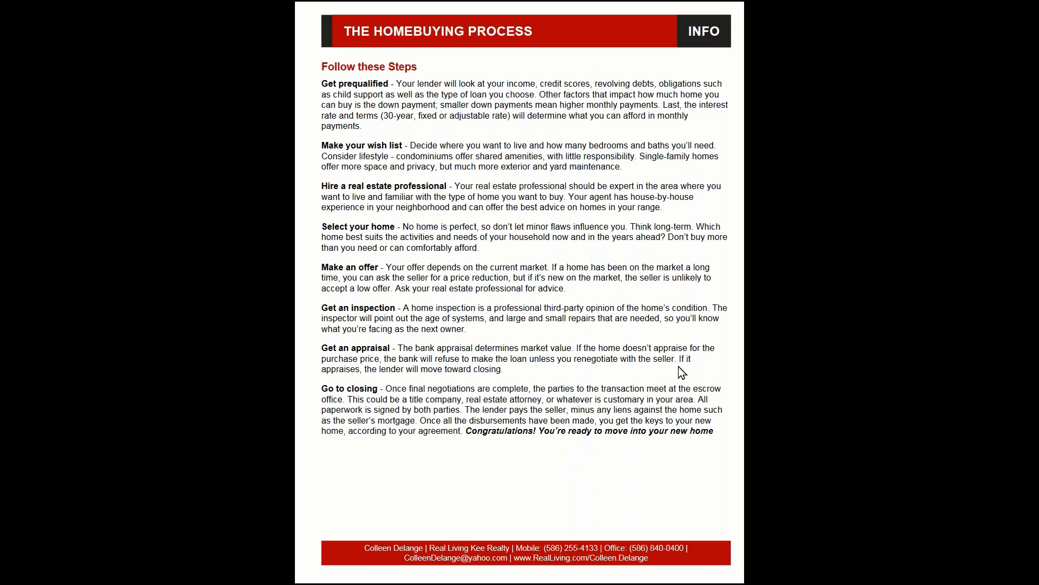
pyautogui.click(681, 372)
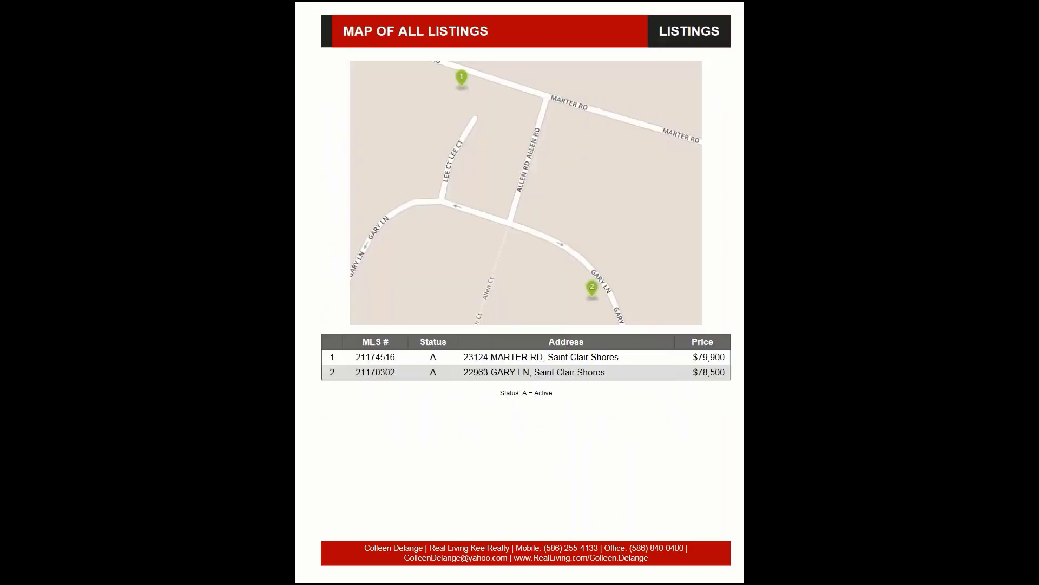
# - Page through the Marter Rd listing's property details, buyer comments, photos, area schools and area restaurants
pyautogui.click(682, 373)
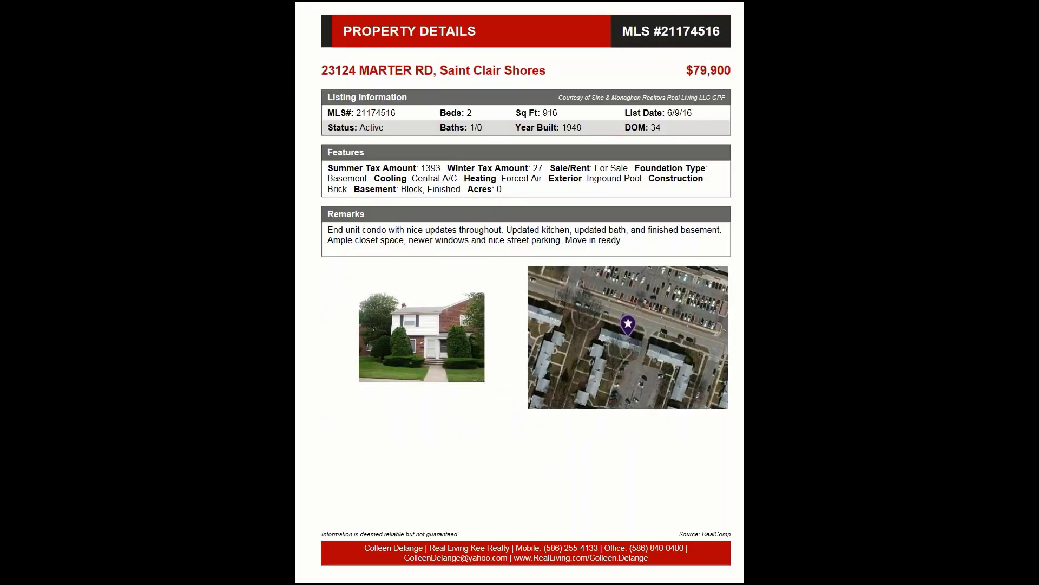
pyautogui.press('Right')
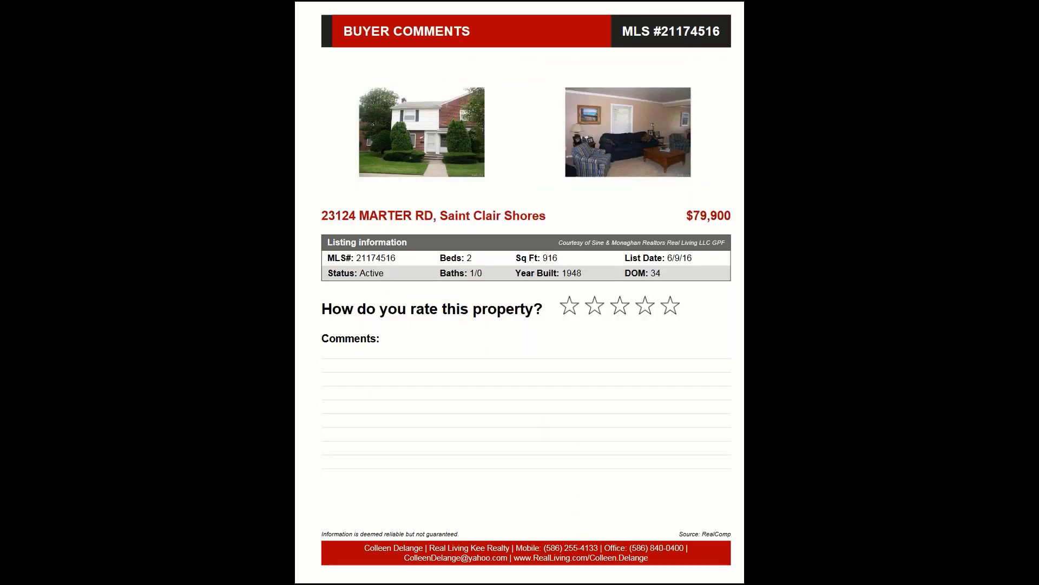
pyautogui.press('Right')
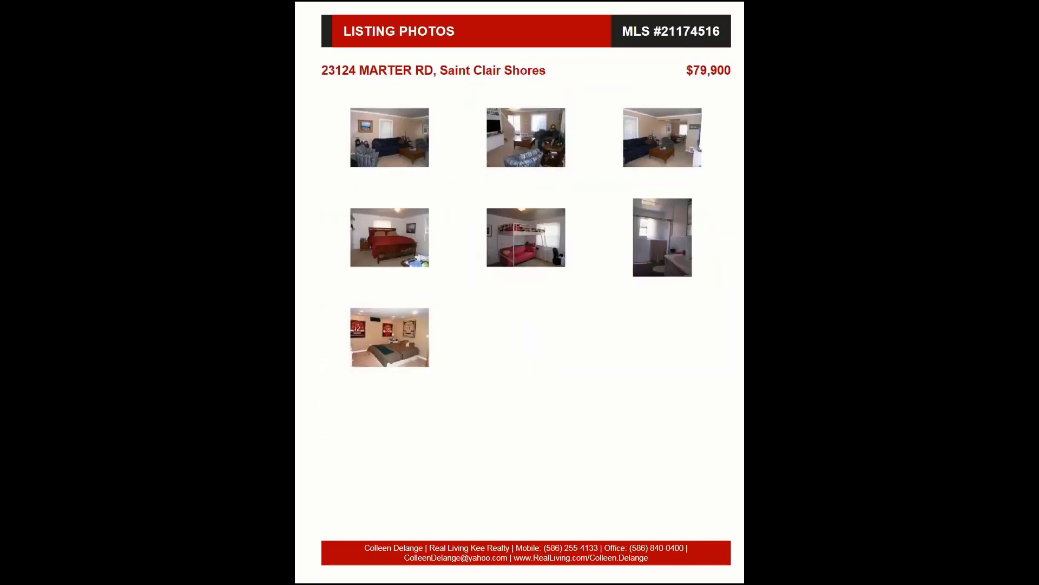
pyautogui.press('Right')
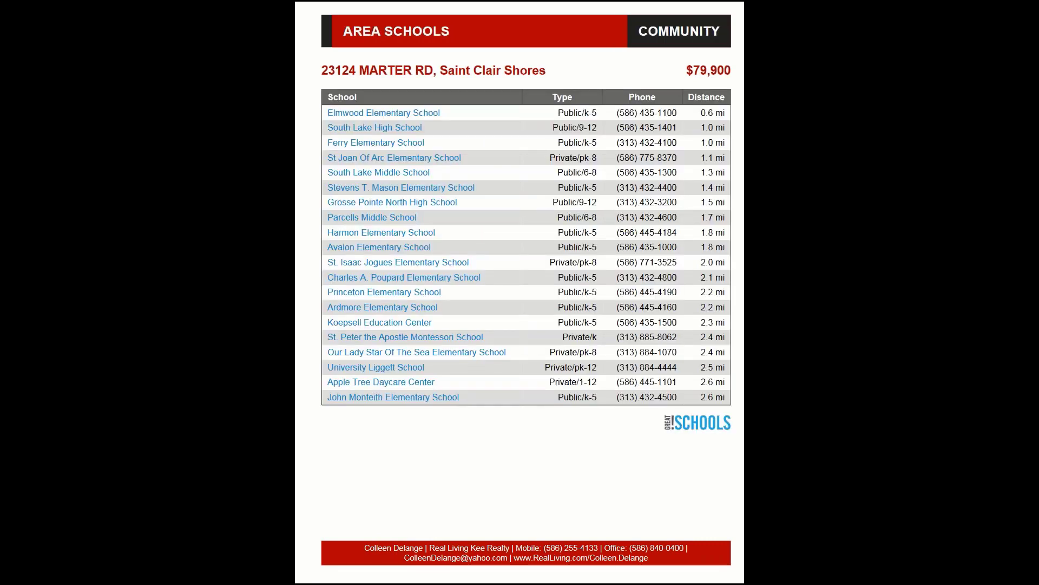
pyautogui.press('Right')
# - View the Gary Ln listing's property details and buyer comments page, and close the buyer tour PDF
pyautogui.press('Right')
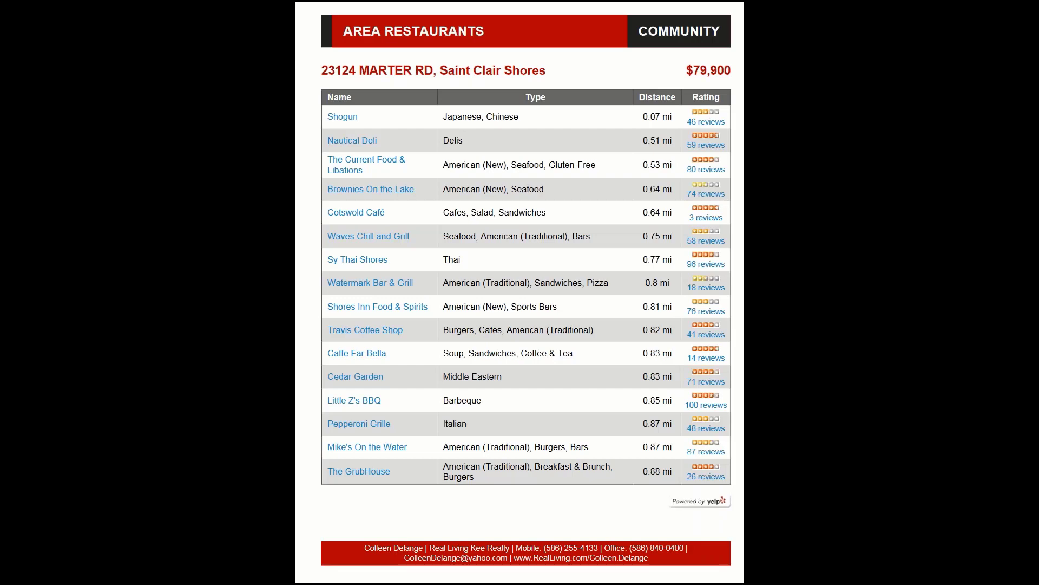
pyautogui.press('Right')
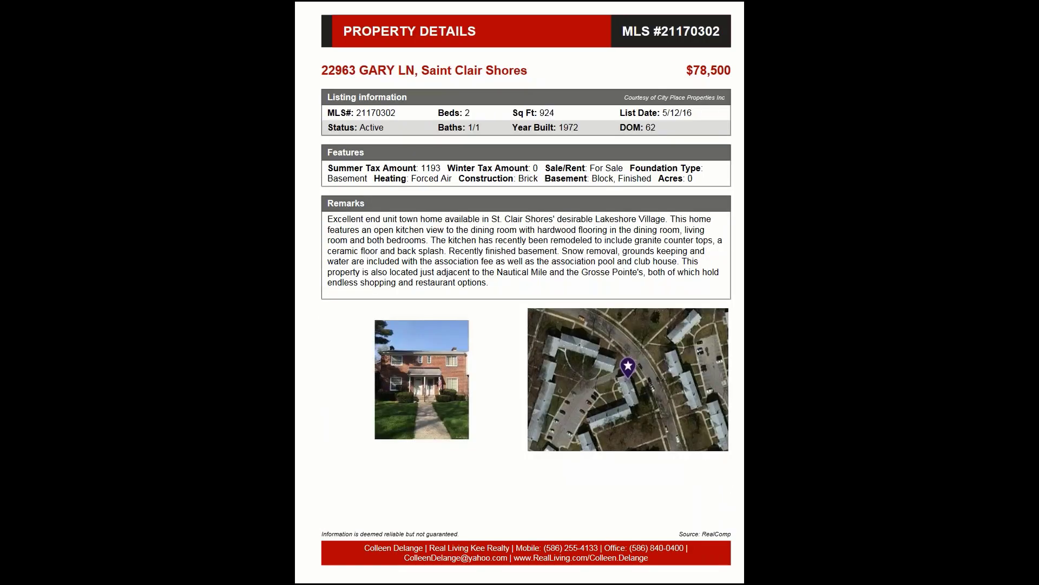
pyautogui.press('Right')
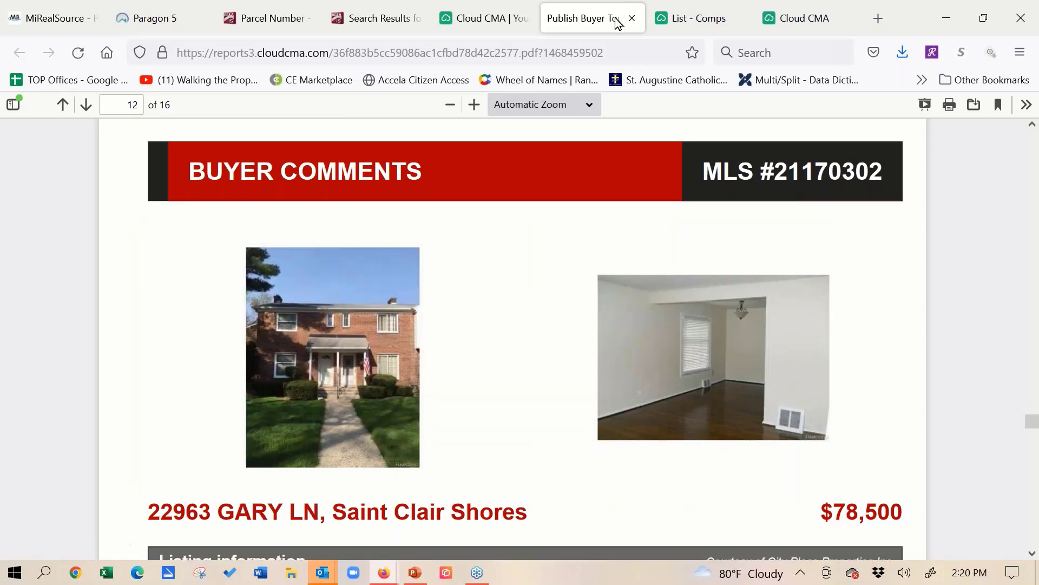
pyautogui.click(631, 19)
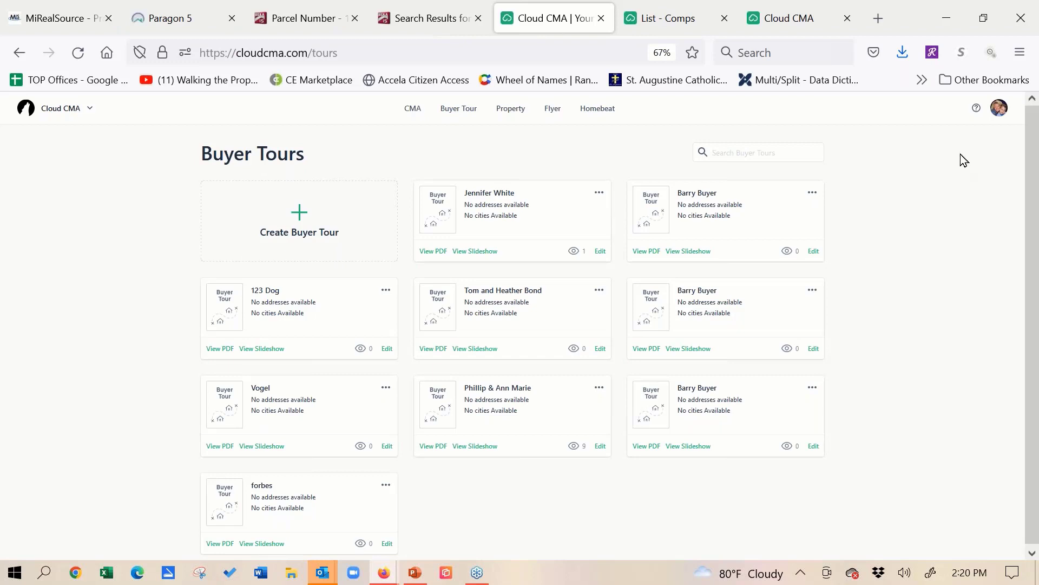
pyautogui.click(1028, 38)
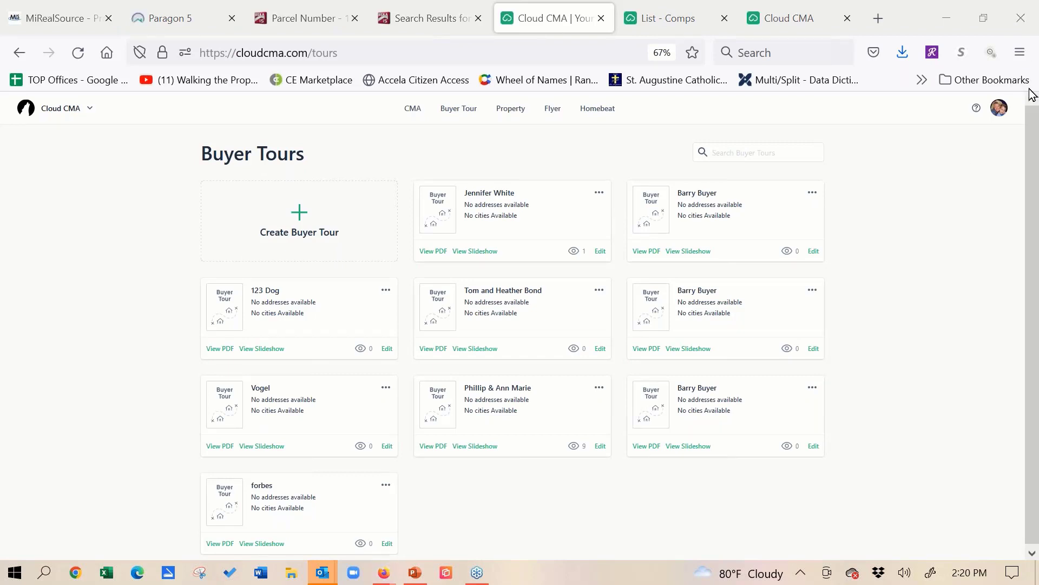
# - Go to the account's custom pages, open the first Agent Resume page in the editor, and close it without editing
pyautogui.click(1002, 111)
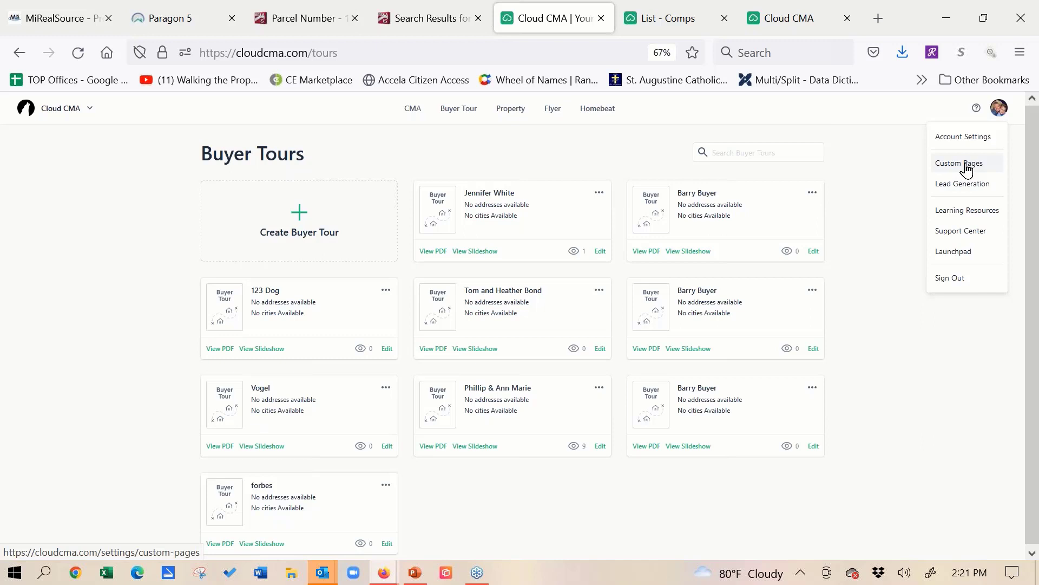
pyautogui.click(966, 165)
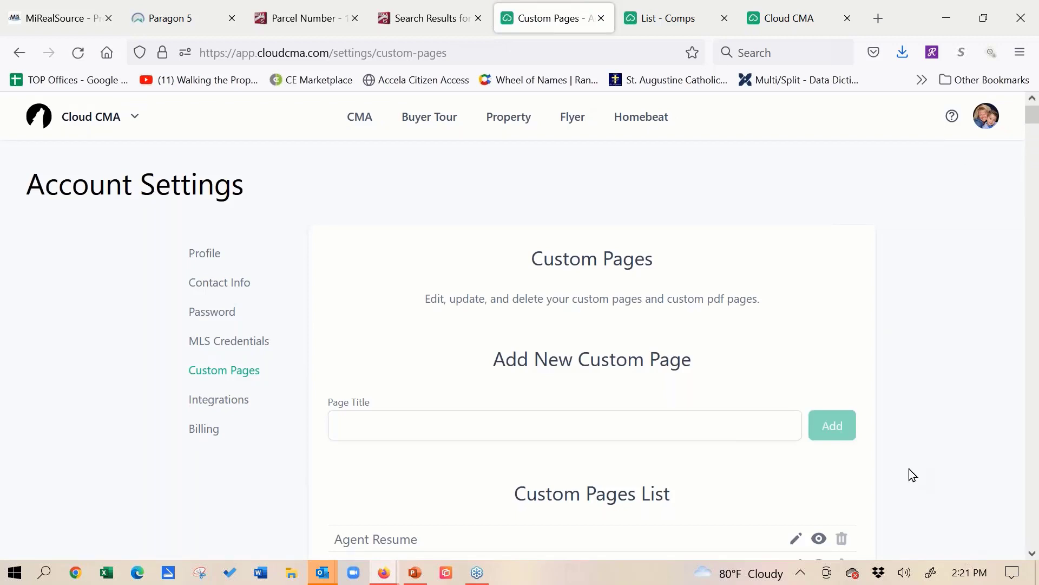
pyautogui.scroll(-5, 570, 416)
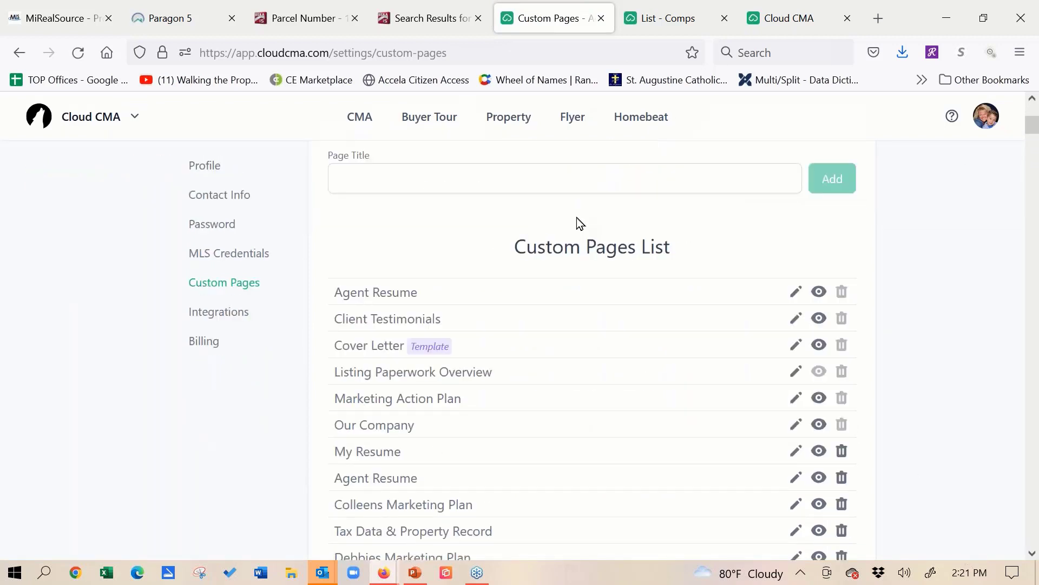
pyautogui.click(797, 295)
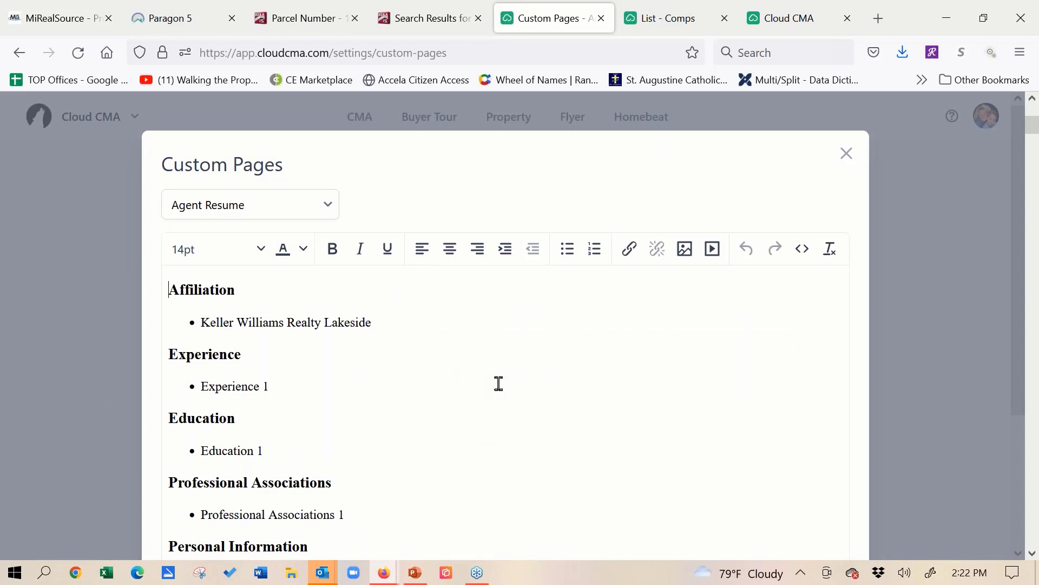
pyautogui.click(844, 162)
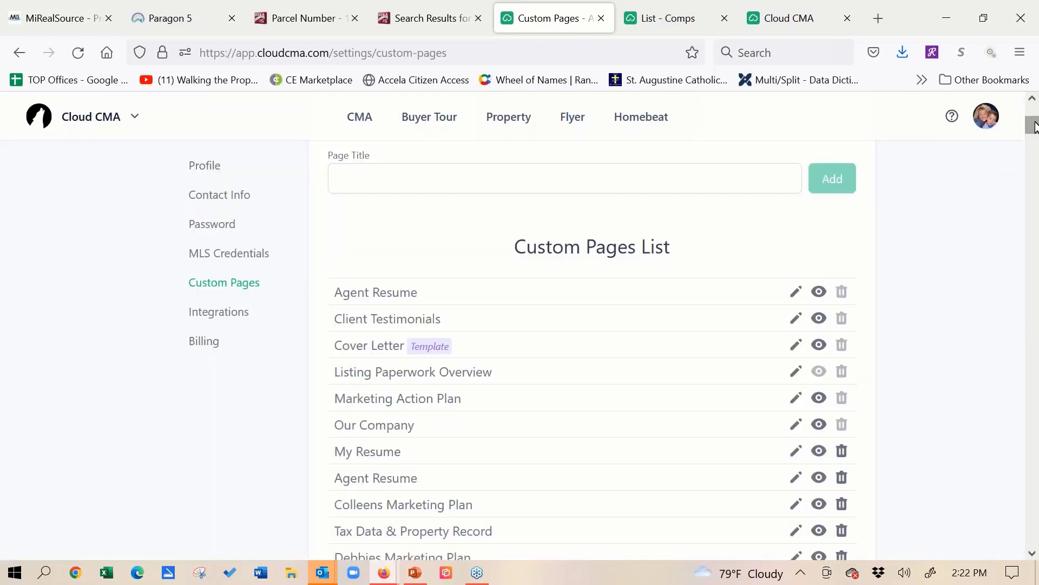
# - Browse the uploaded custom PDFs, open the Seller's Estimated Cash Proceeds Worksheet, read through its expenses and proceeds, and close it
pyautogui.moveTo(1035, 126); pyautogui.dragTo(1035, 153)
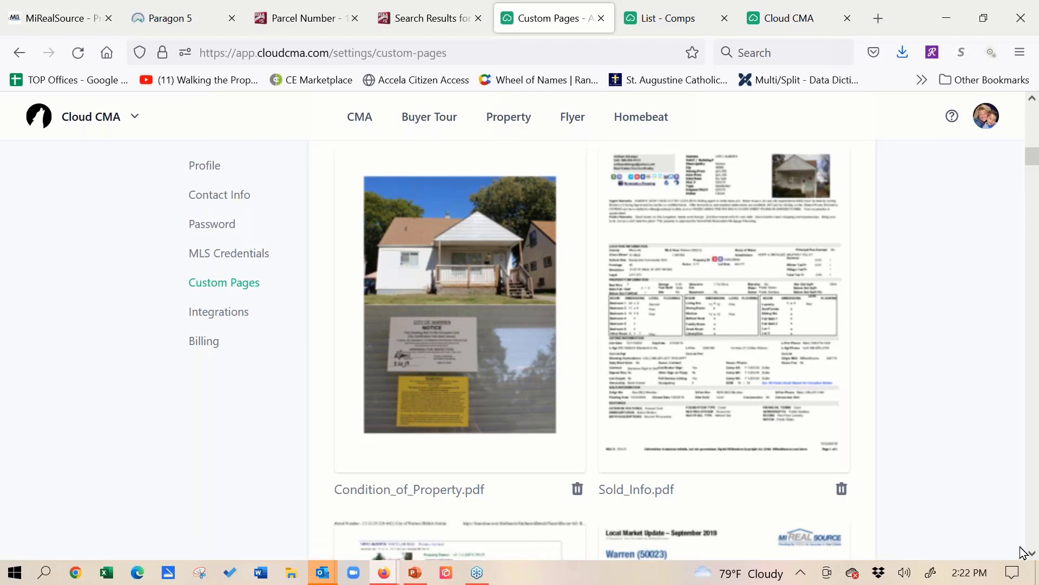
pyautogui.click(1035, 554)
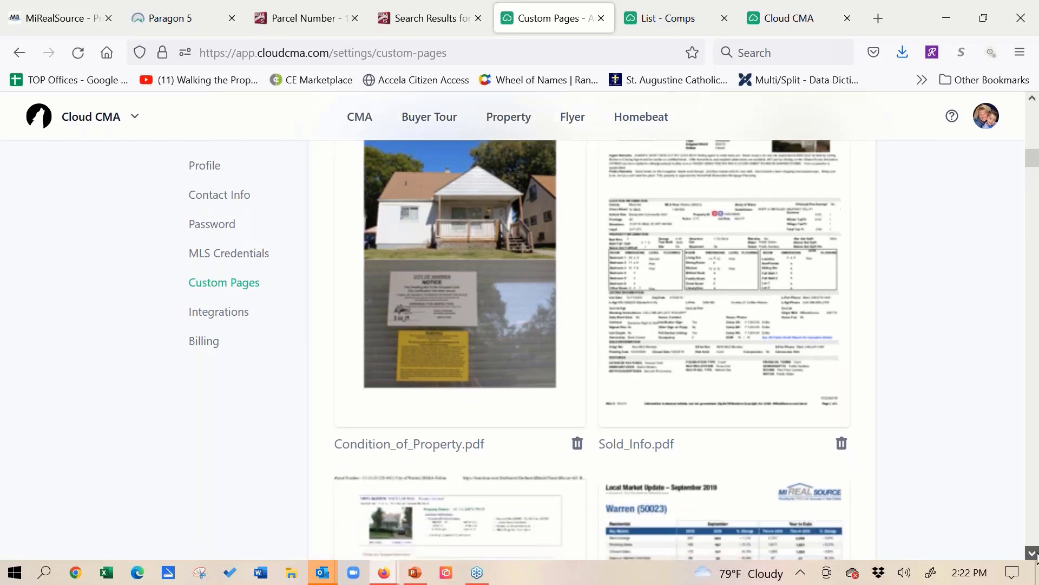
pyautogui.moveTo(1035, 555); pyautogui.dragTo(1036, 554)
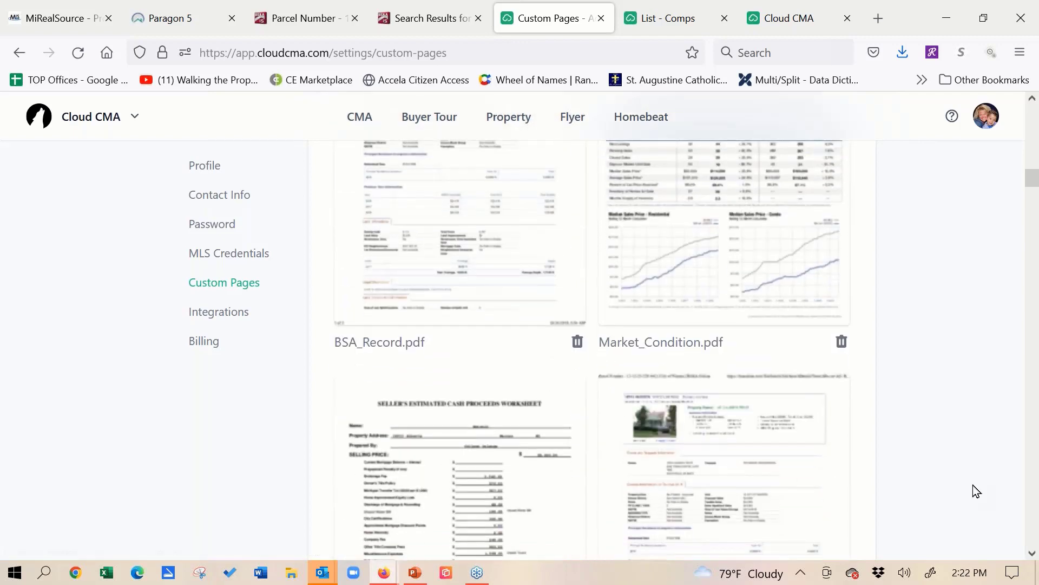
pyautogui.scroll(-3, 529, 293)
pyautogui.click(473, 401)
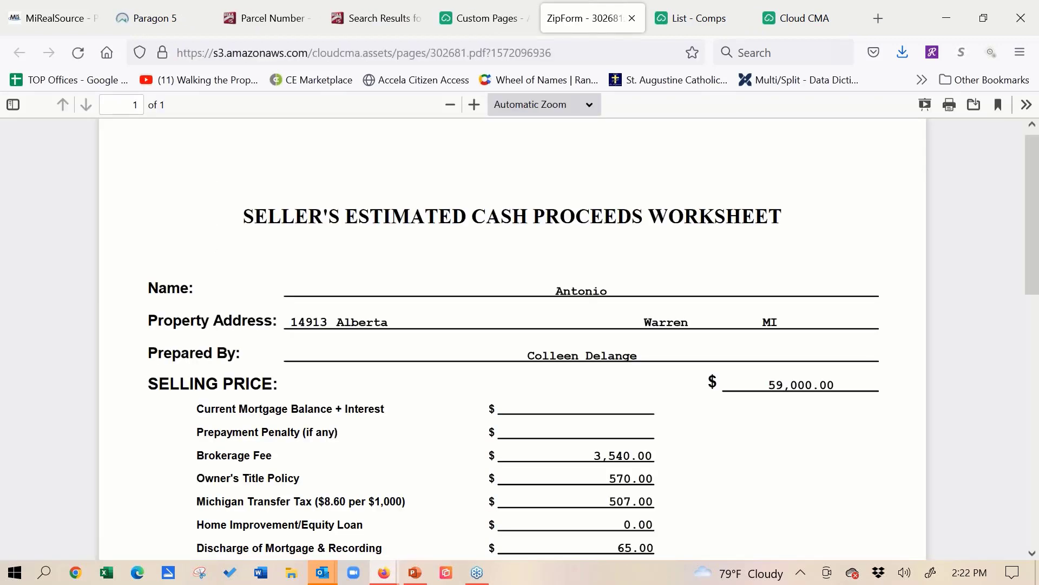
pyautogui.scroll(-6, 742, 352)
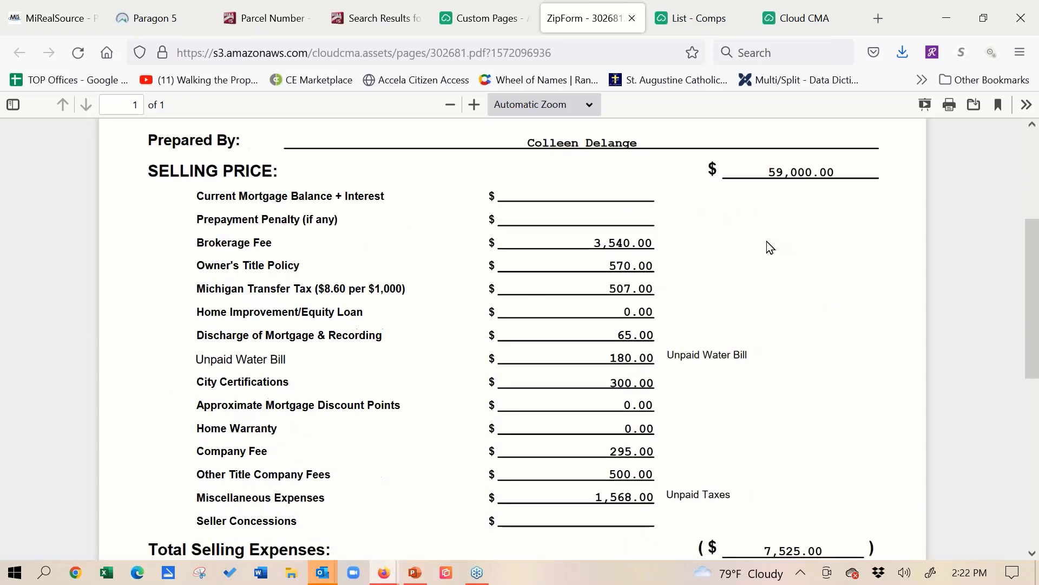
pyautogui.scroll(-2, 770, 248)
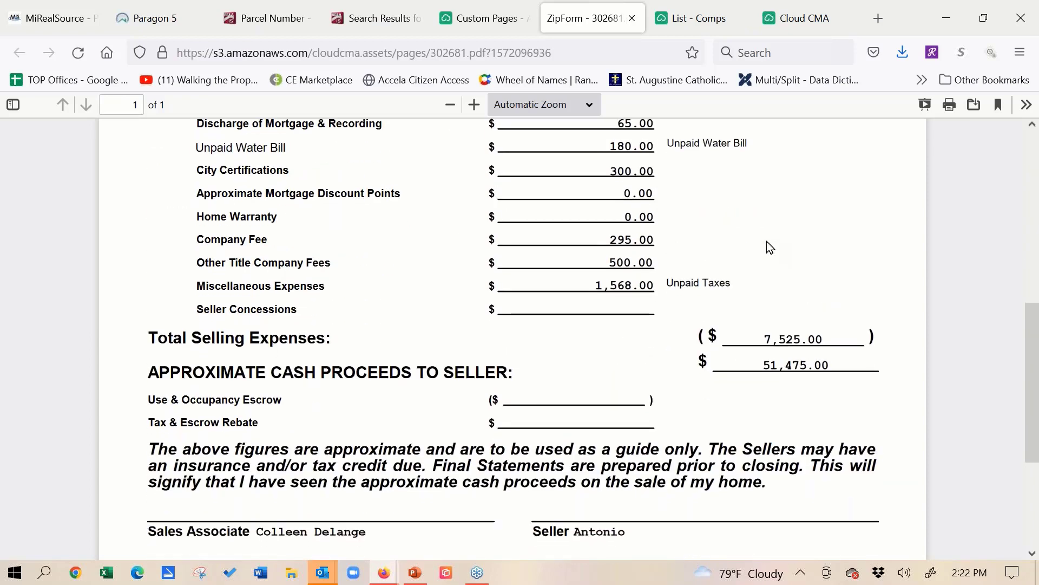
pyautogui.scroll(2, 631, 424)
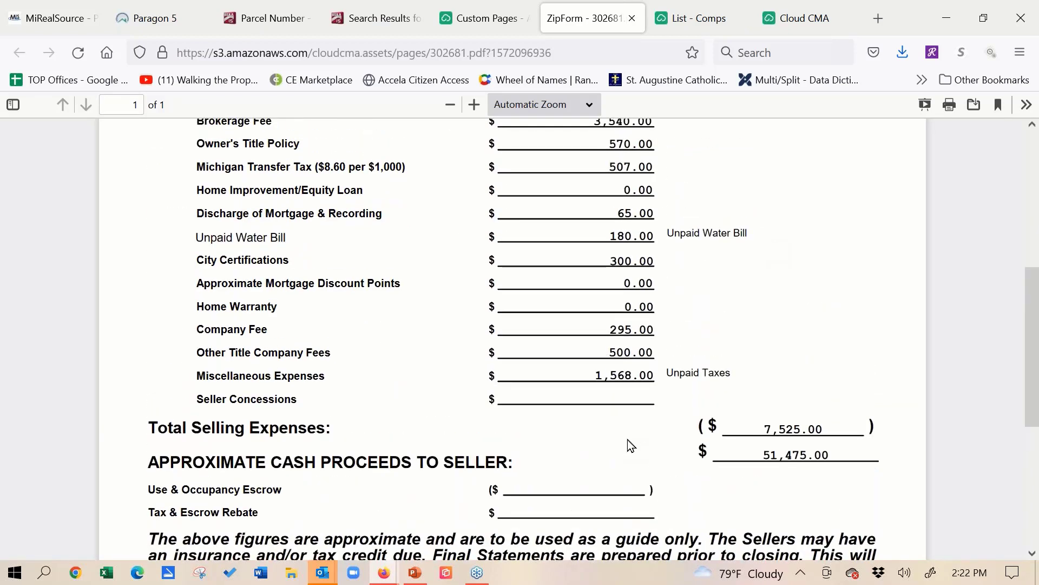
pyautogui.scroll(6, 623, 357)
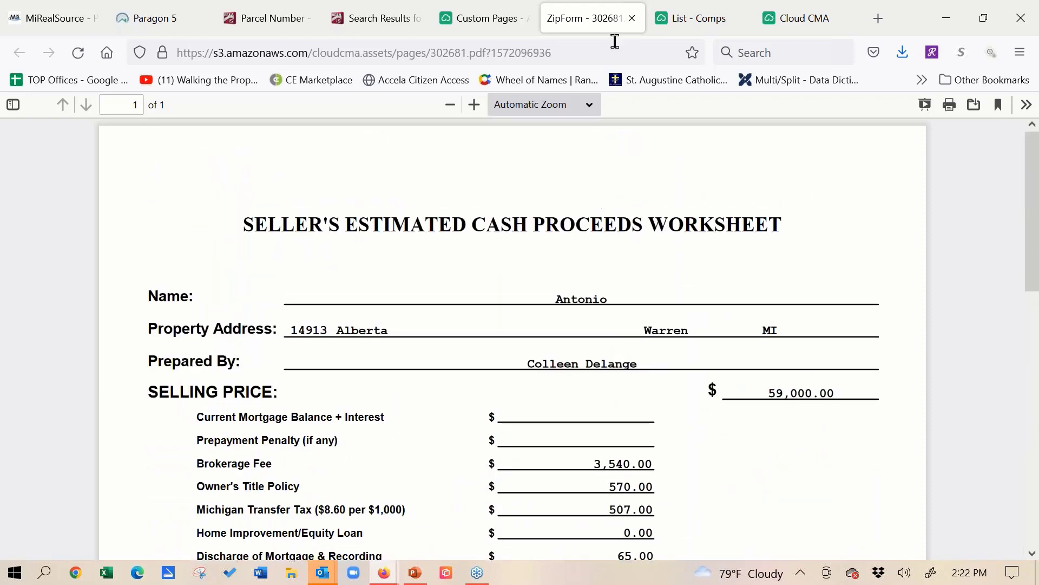
pyautogui.click(632, 19)
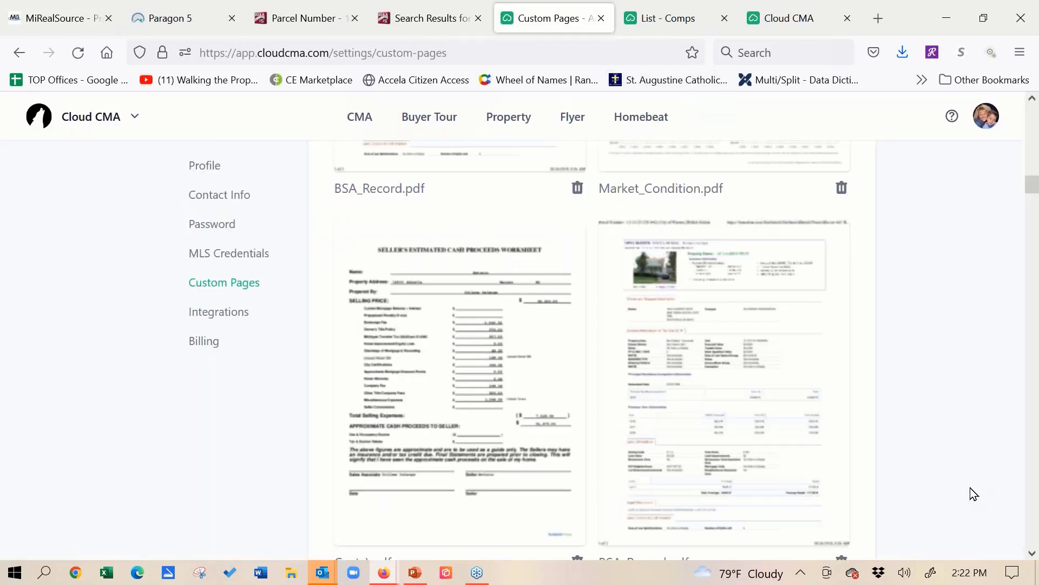
pyautogui.scroll(-10, 632, 301)
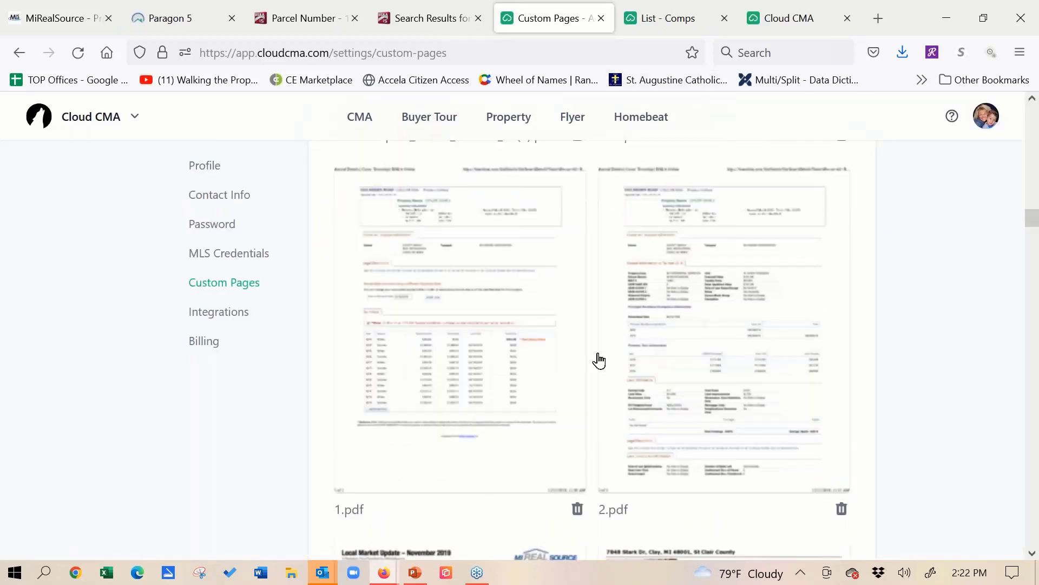
pyautogui.scroll(-15, 598, 360)
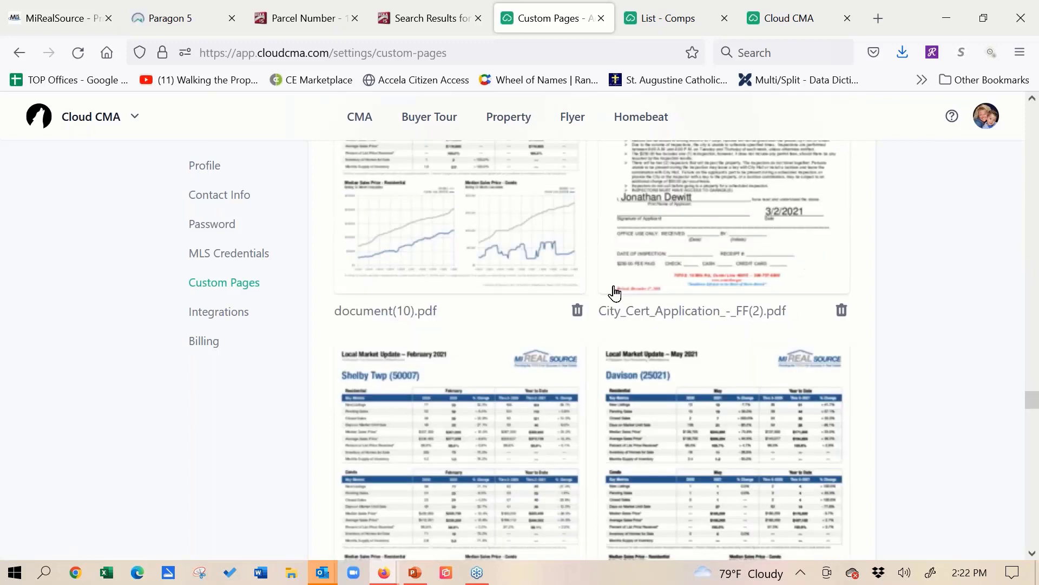
pyautogui.scroll(-10, 614, 292)
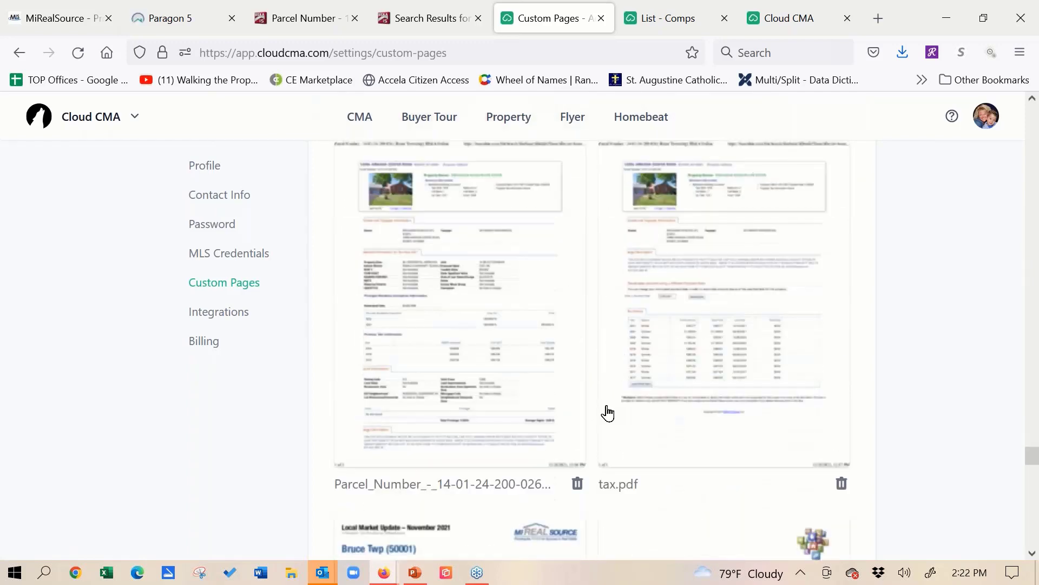
pyautogui.scroll(-10, 607, 413)
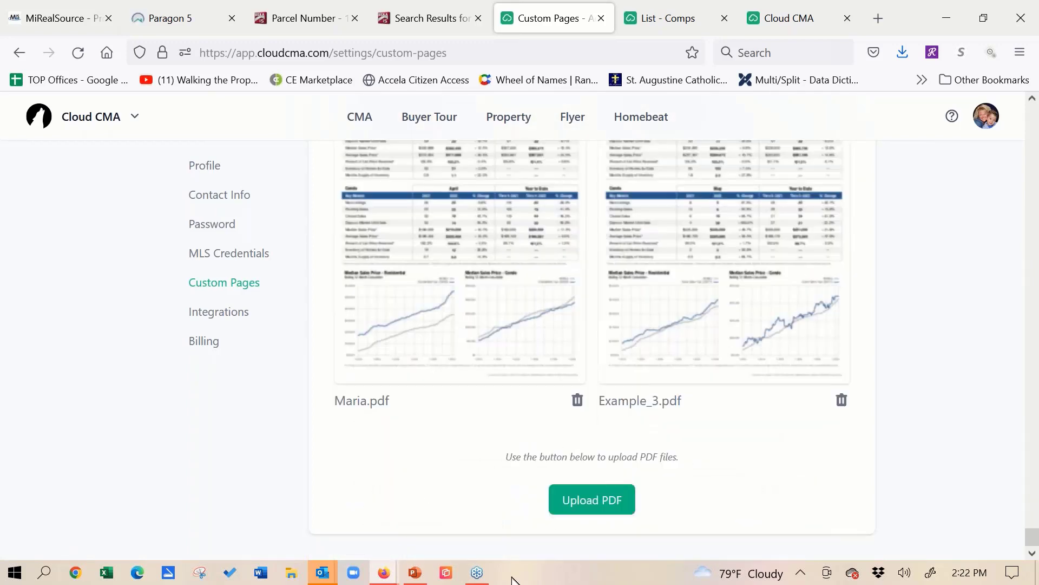
pyautogui.click(589, 514)
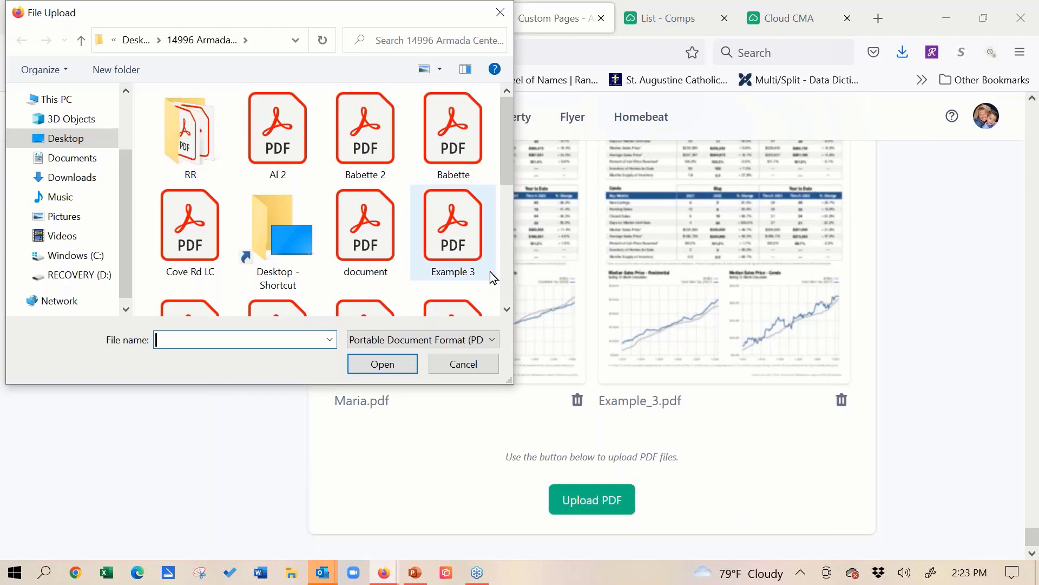
pyautogui.moveTo(506, 155); pyautogui.dragTo(512, 287)
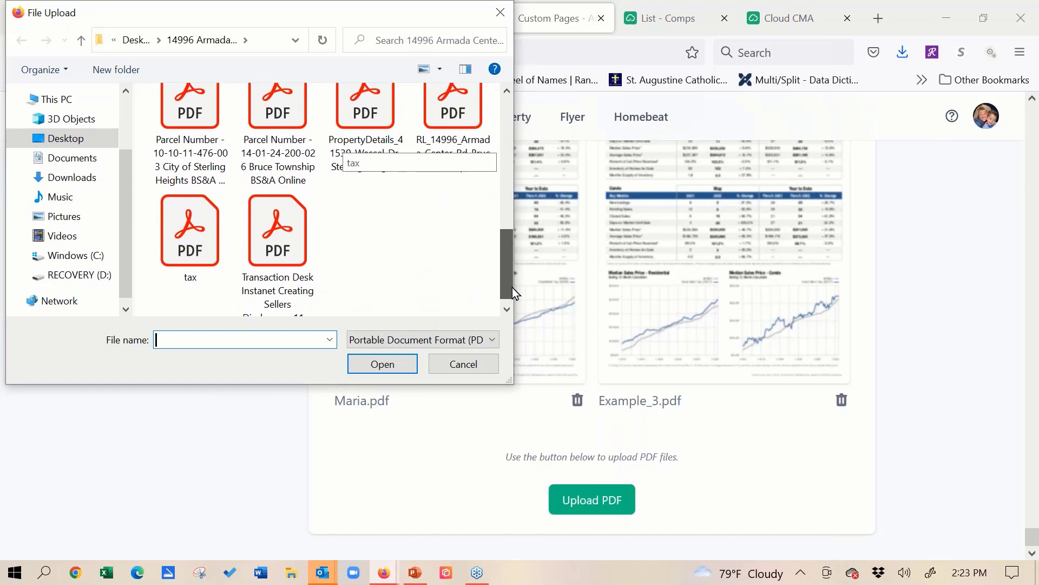
pyautogui.doubleClick(180, 252)
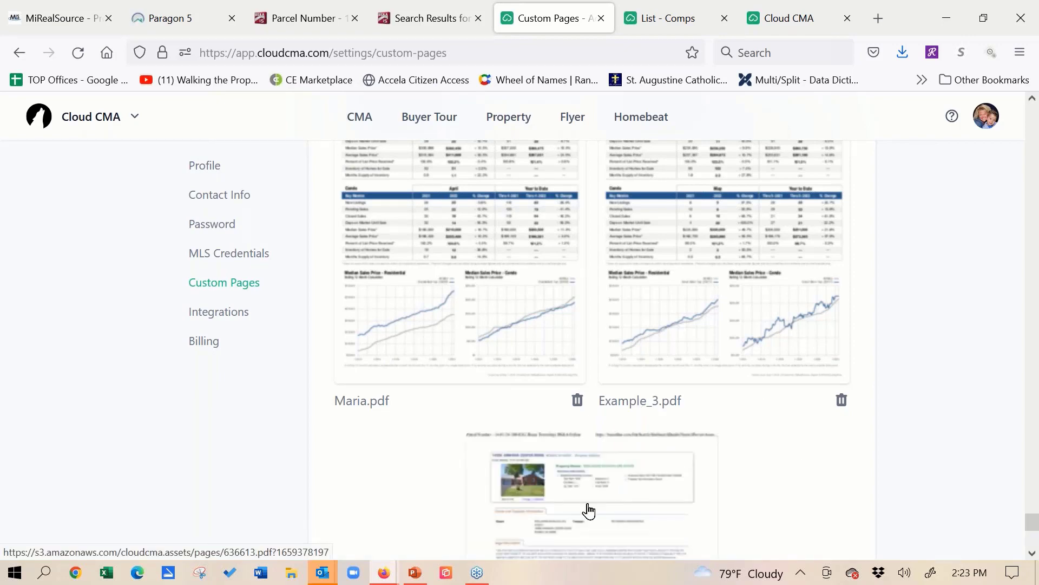
# - Go to the saved CMA reports and open the first one for editing at its Customize stage
pyautogui.click(364, 120)
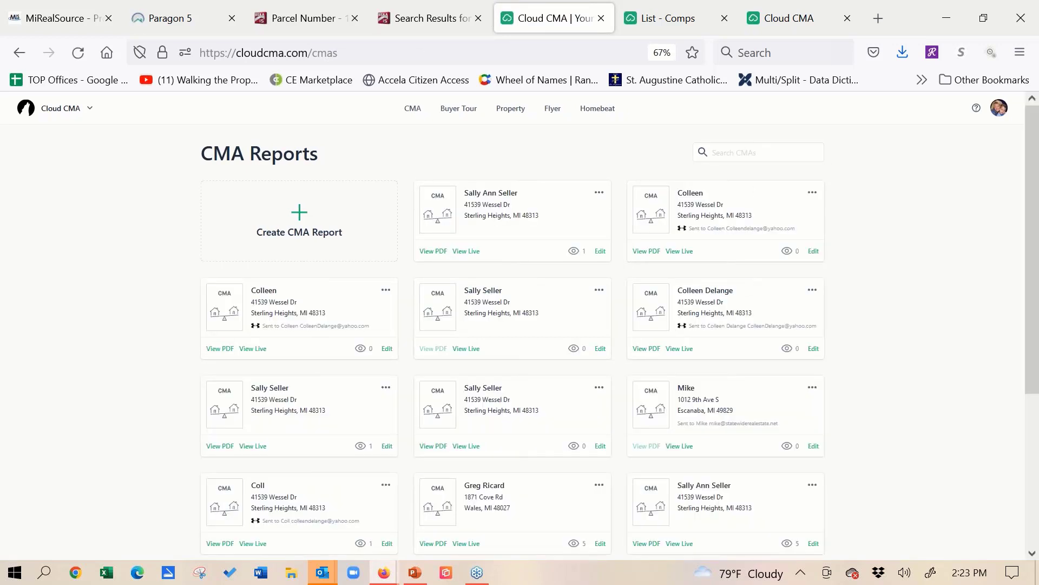
pyautogui.click(600, 253)
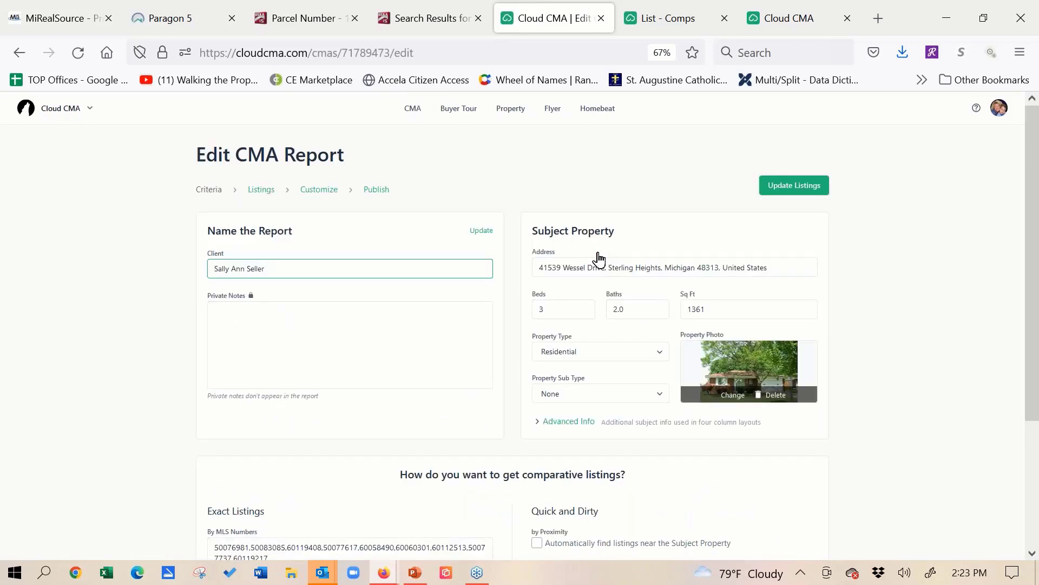
pyautogui.click(319, 190)
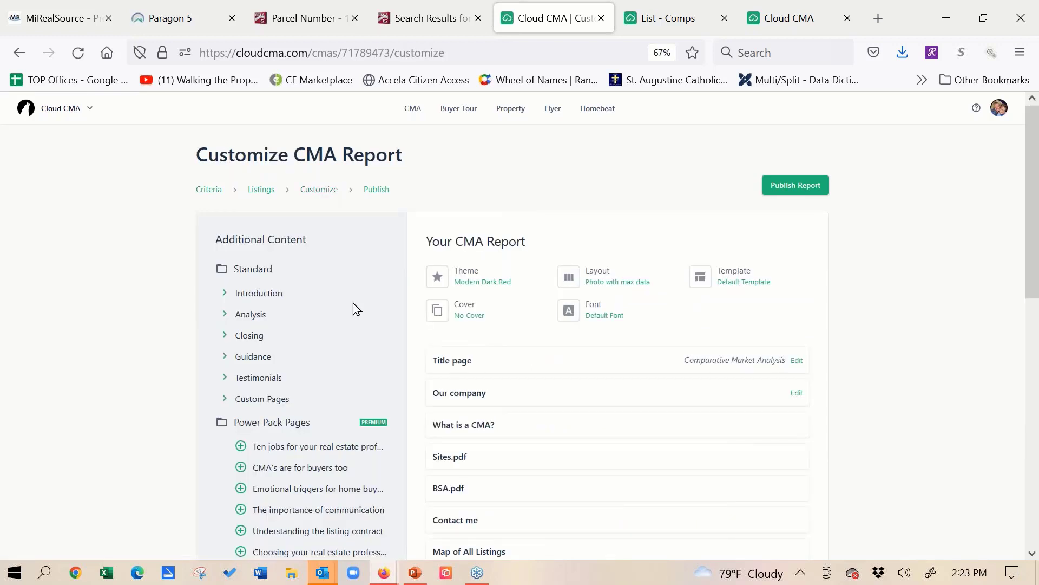
# - Add the newly uploaded tax.pdf, last among the Custom Pages content, to the CMA report
pyautogui.click(223, 400)
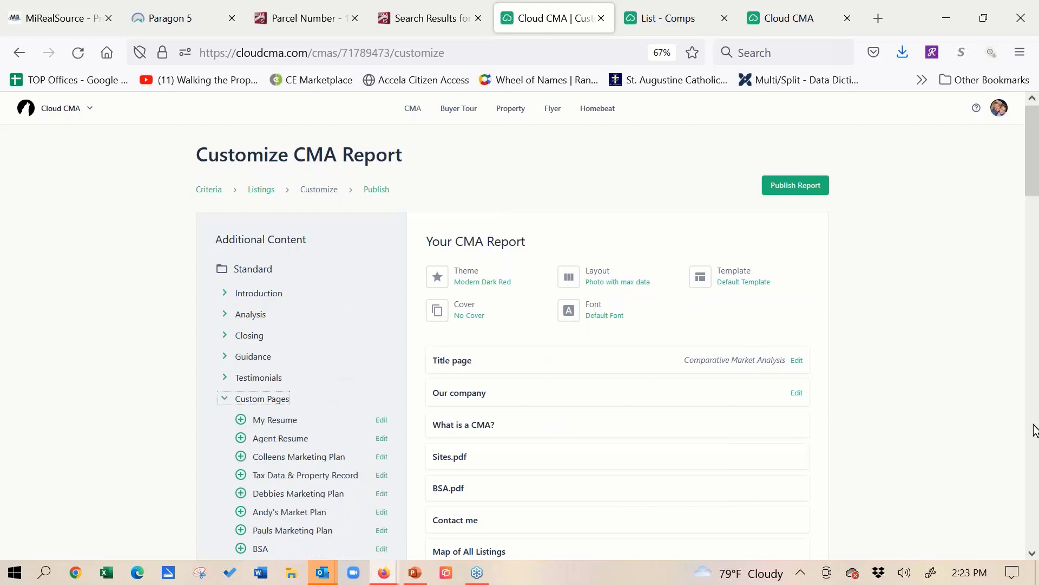
pyautogui.click(1033, 553)
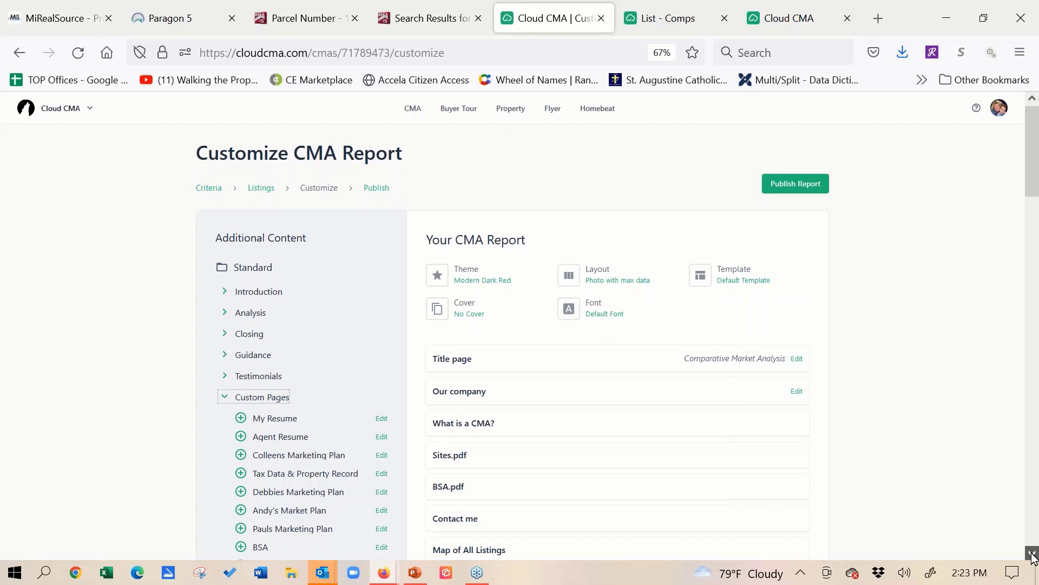
pyautogui.click(1033, 554)
pyautogui.click(1032, 554)
pyautogui.click(1032, 554)
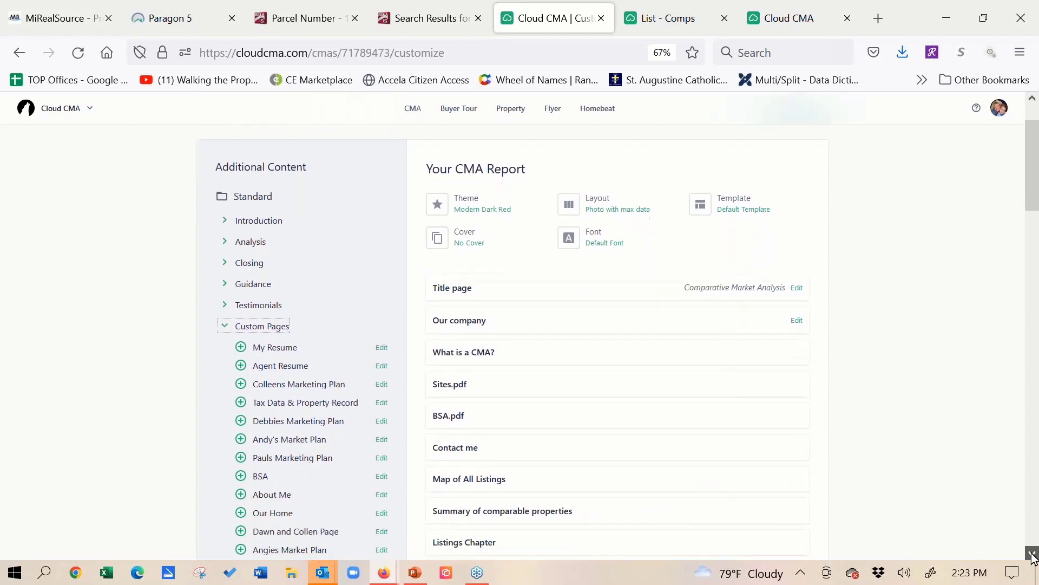
pyautogui.click(1033, 554)
pyautogui.scroll(-18, 178, 262)
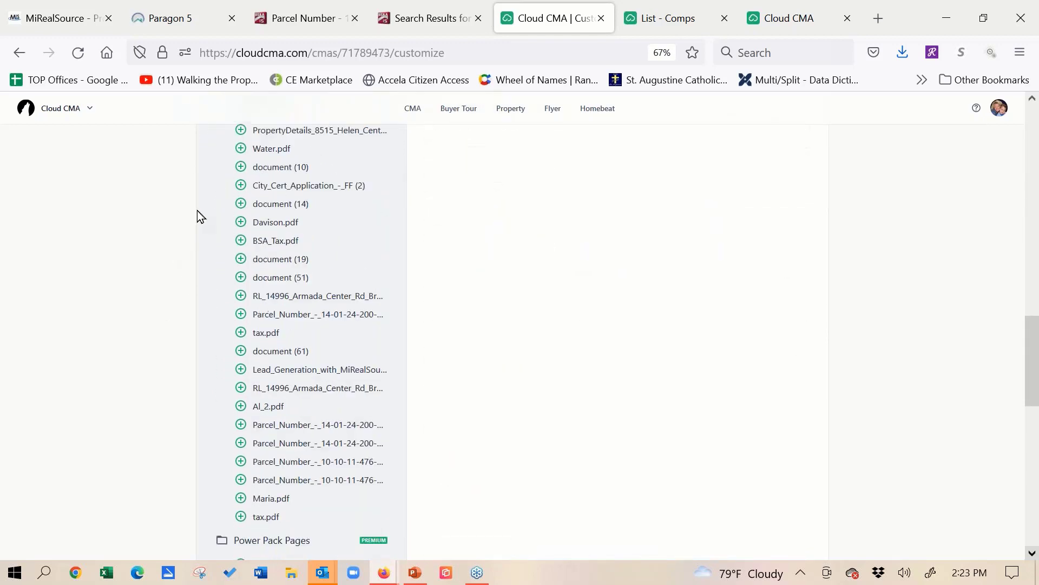
pyautogui.click(241, 511)
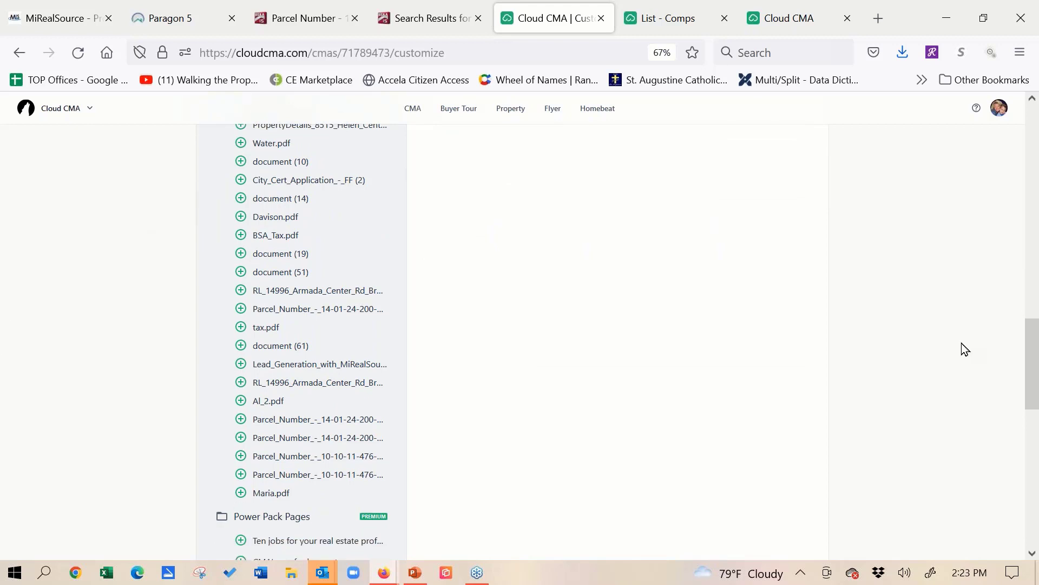
# - Move tax.pdf in the report's page order to directly after Closing Chapter, above Commission distribution
pyautogui.scroll(10, 621, 276)
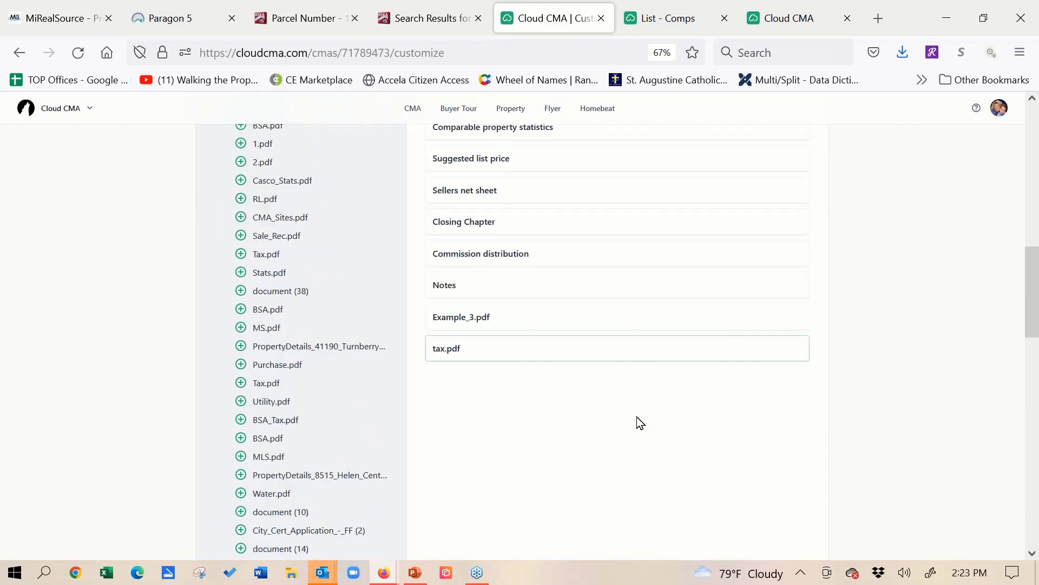
pyautogui.moveTo(488, 371); pyautogui.dragTo(488, 270)
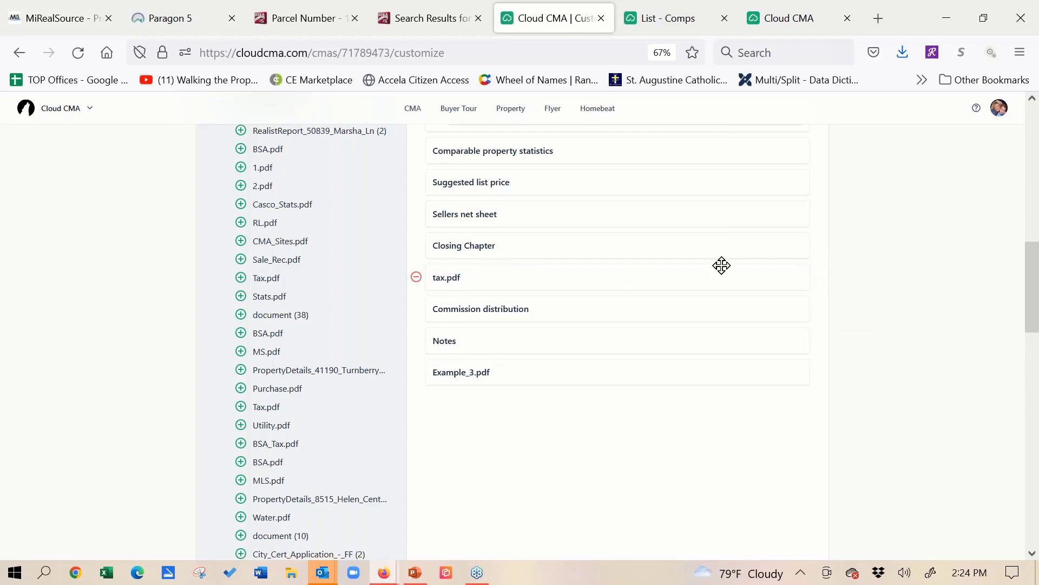
pyautogui.scroll(10, 171, 382)
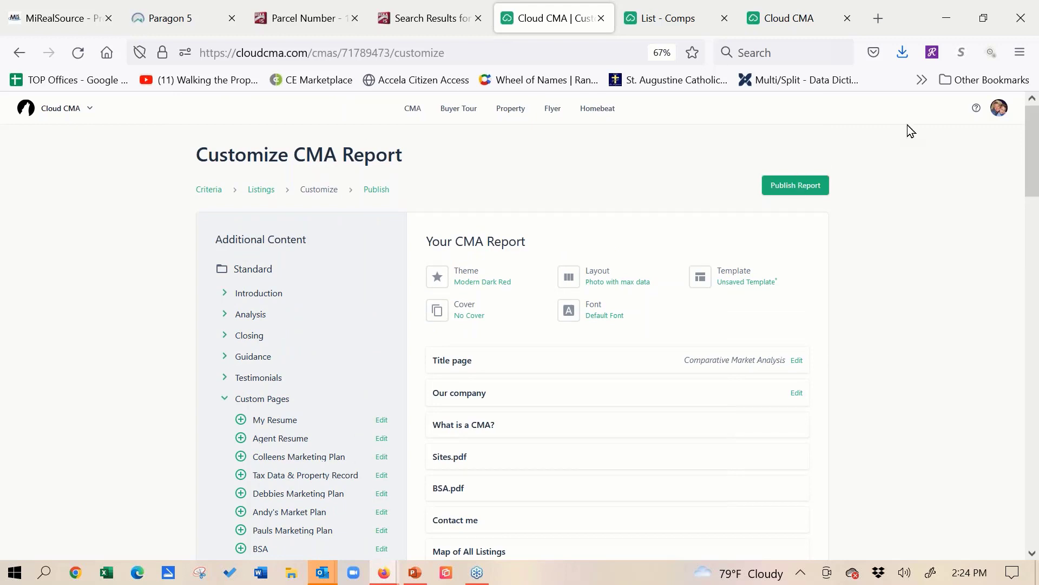
# - Open the account's Lead Generation settings and examine the landing page, notification and sharing options
pyautogui.click(1000, 110)
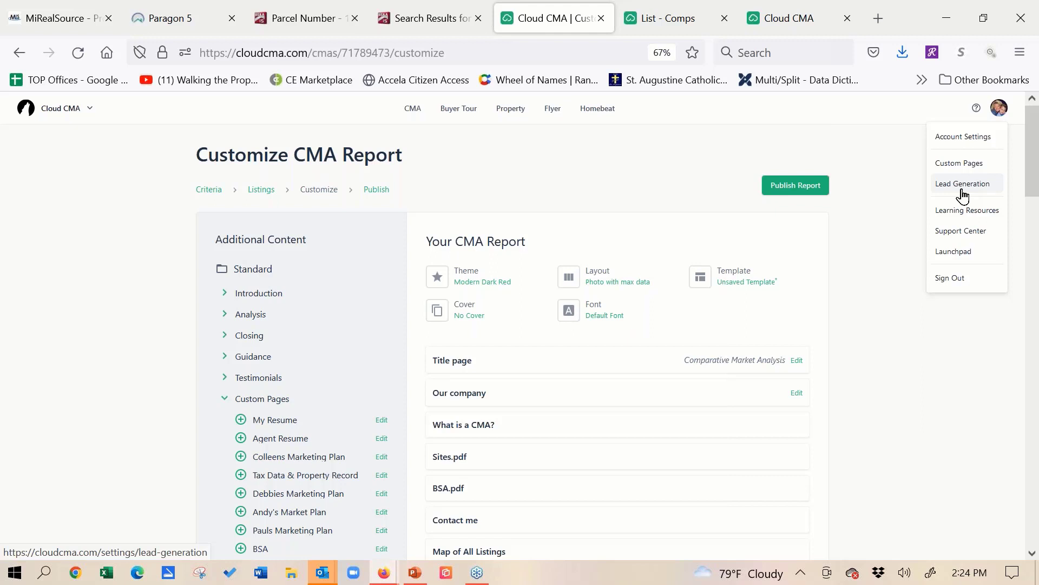
pyautogui.click(1030, 269)
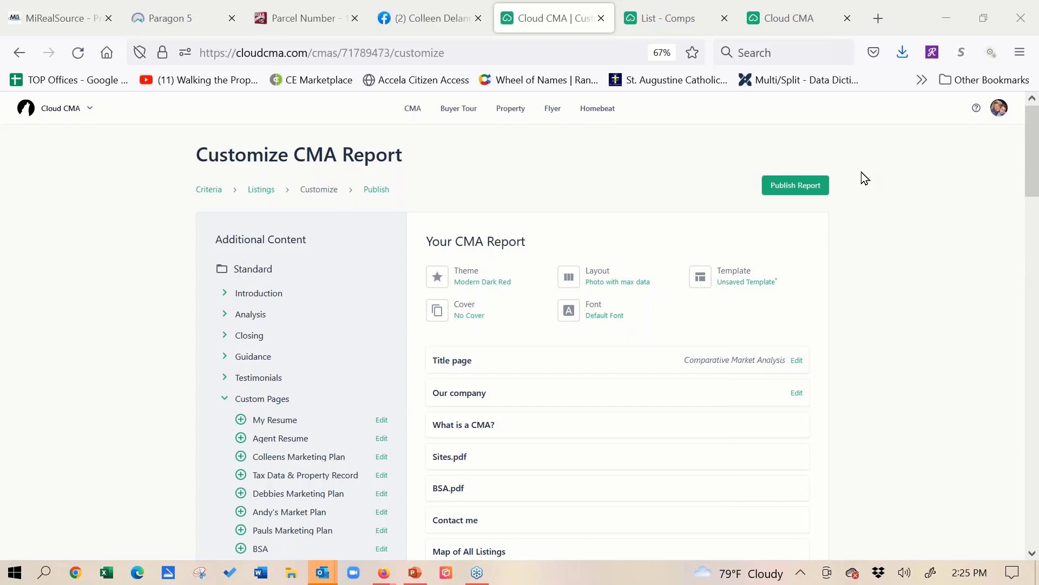
pyautogui.click(998, 109)
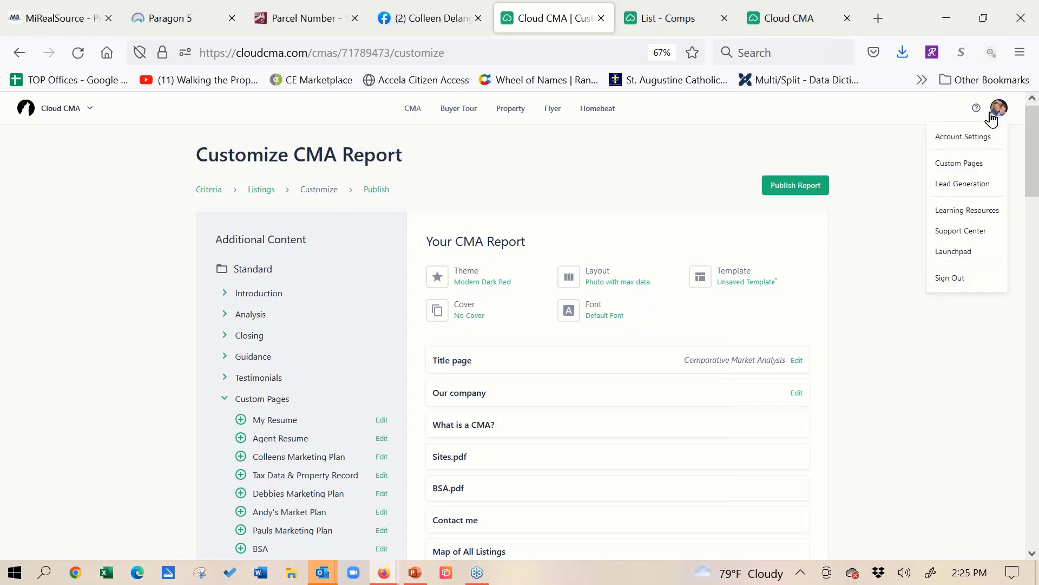
pyautogui.click(961, 186)
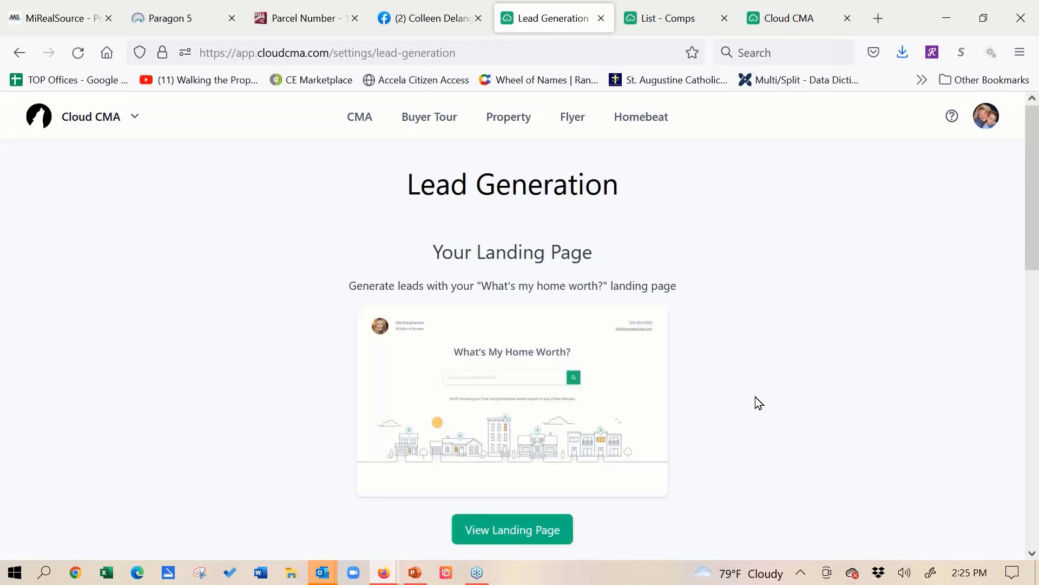
pyautogui.scroll(-3, 755, 324)
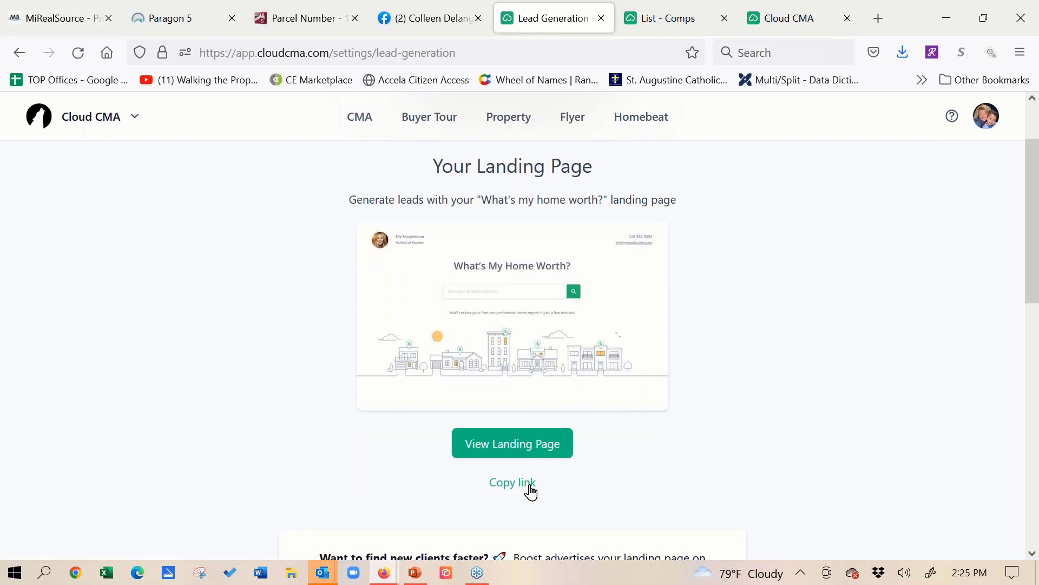
pyautogui.scroll(-15, 717, 318)
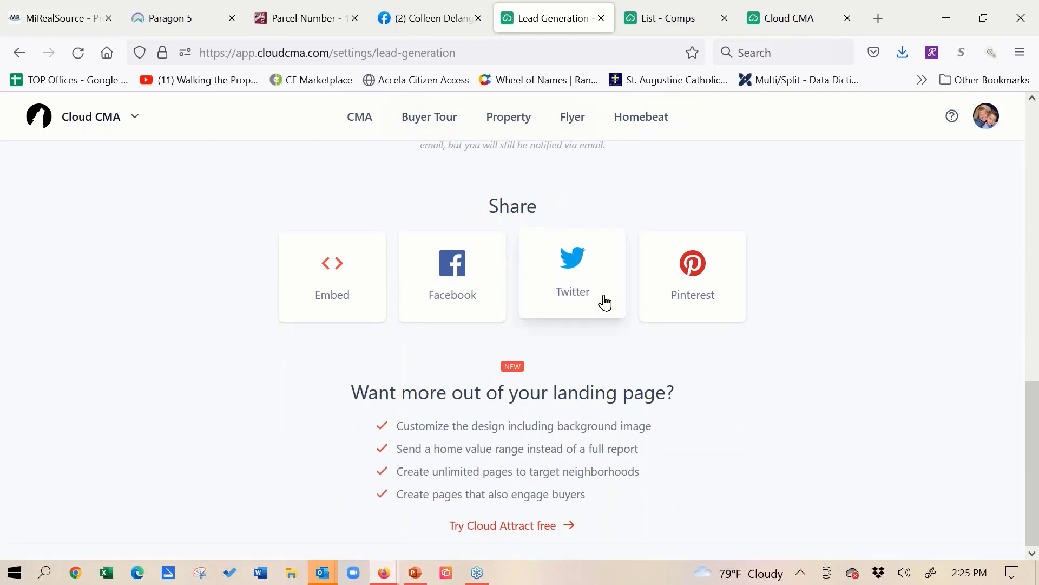
pyautogui.scroll(3, 886, 278)
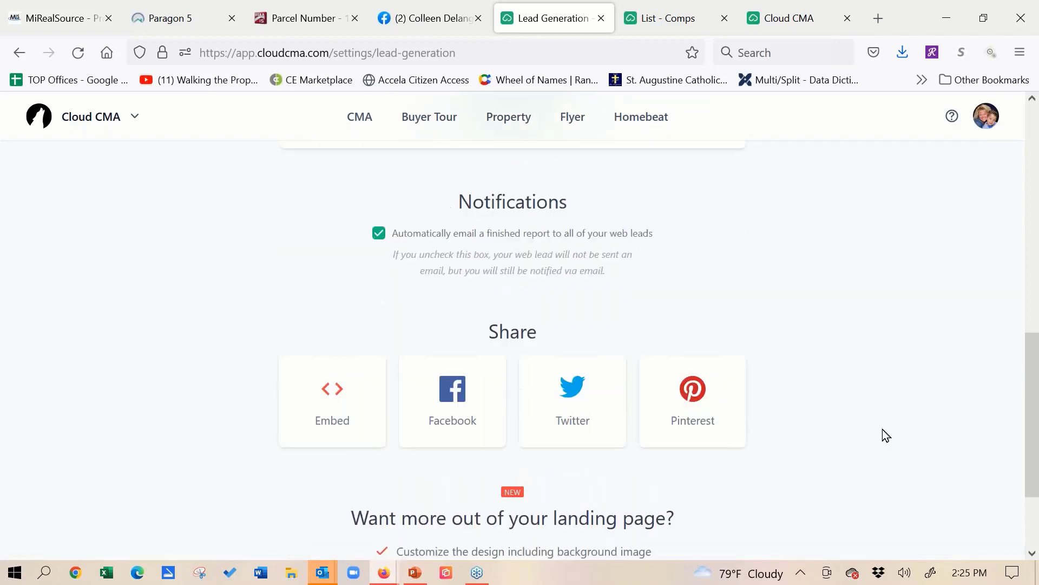
pyautogui.scroll(10, 863, 385)
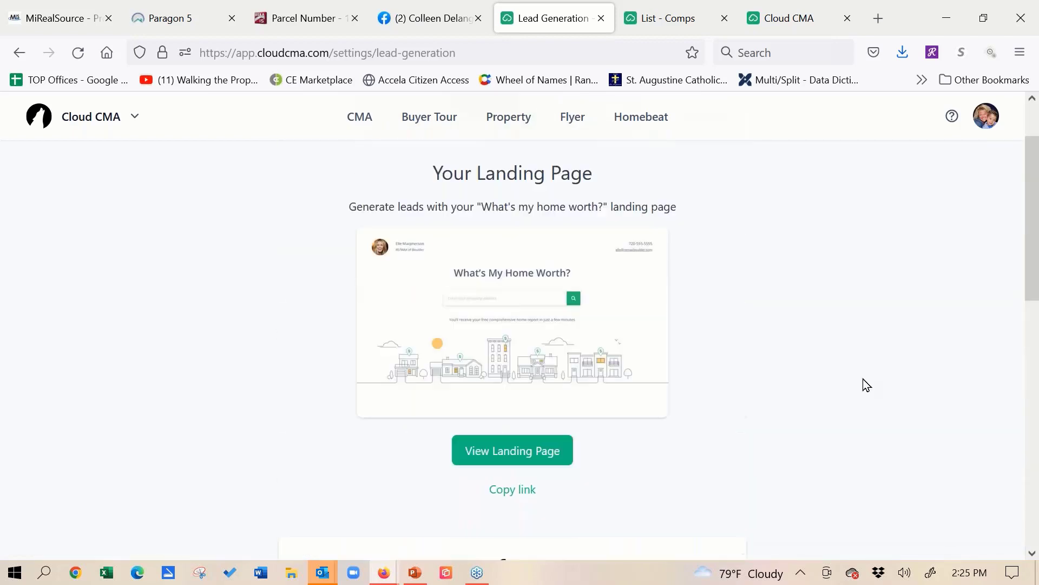
# - Switch to the Facebook business page and look through its posts for the February 16, 2021 post containing the Cloud CMA link
pyautogui.click(404, 22)
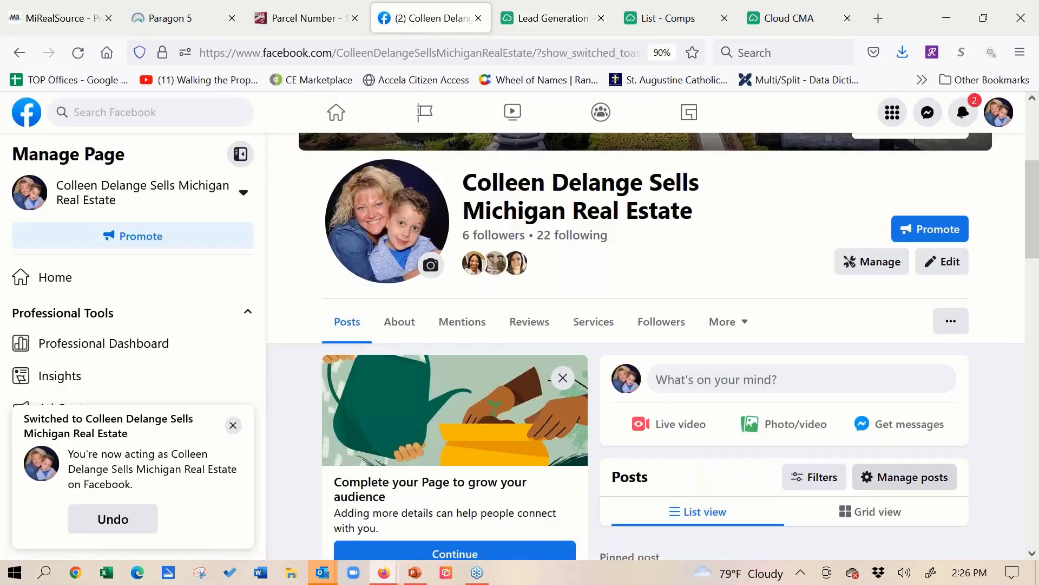
pyautogui.click(1033, 554)
pyautogui.scroll(-5, 1033, 557)
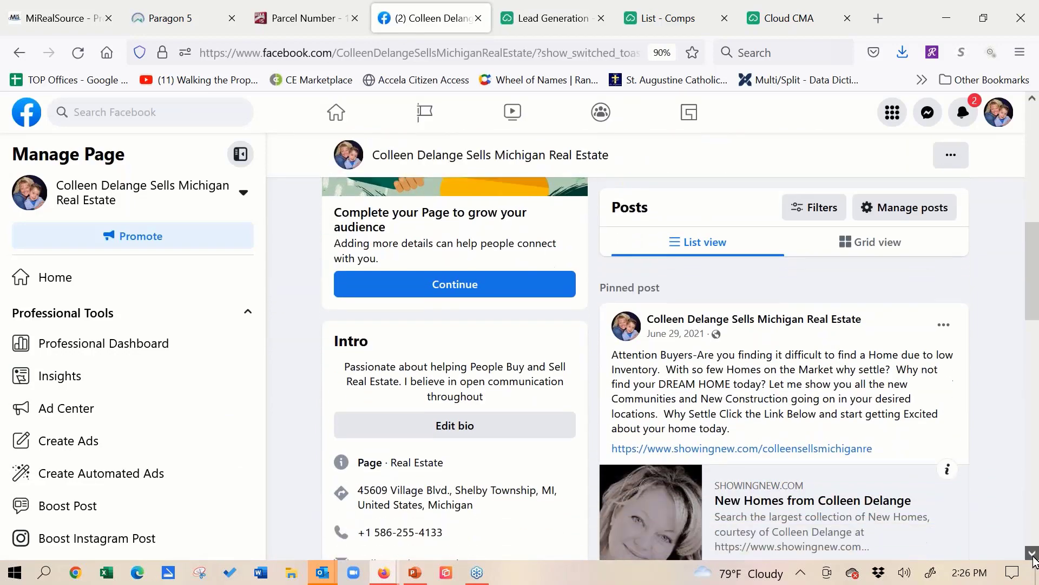
pyautogui.scroll(-4, 1024, 375)
pyautogui.scroll(-5, 1025, 375)
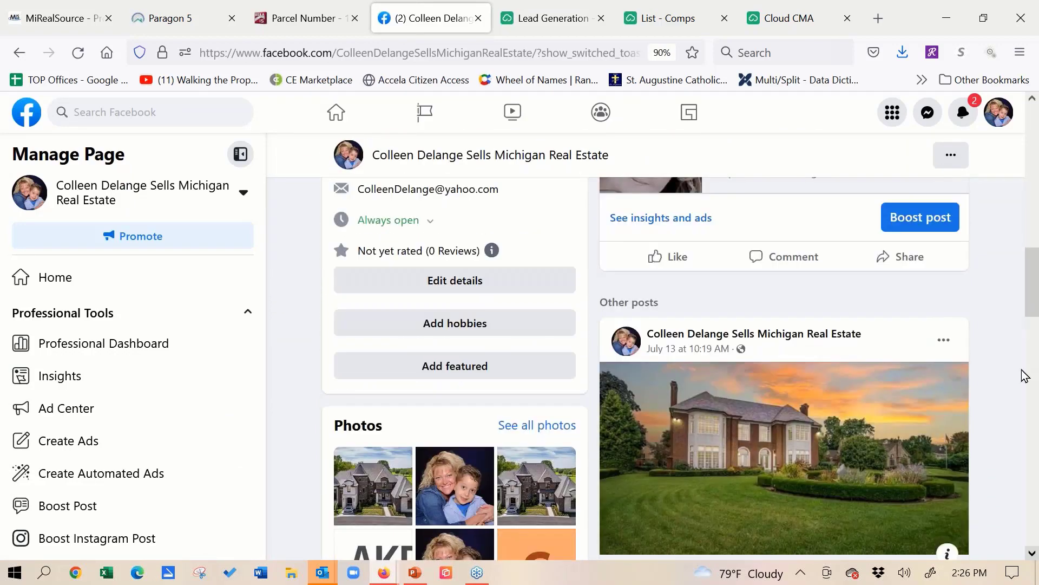
pyautogui.scroll(-5, 1016, 417)
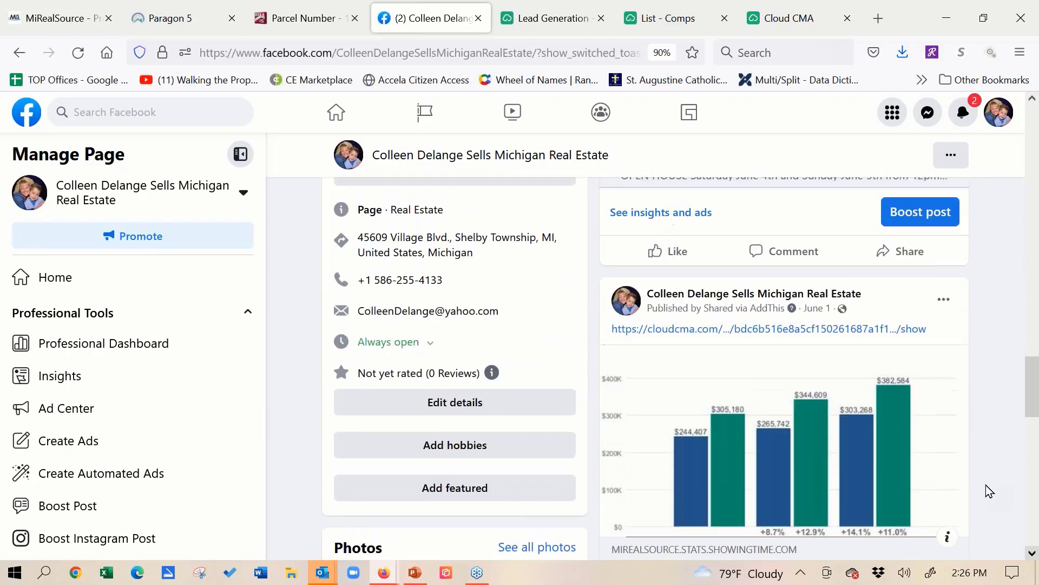
pyautogui.scroll(-5, 993, 487)
pyautogui.scroll(-10, 1014, 412)
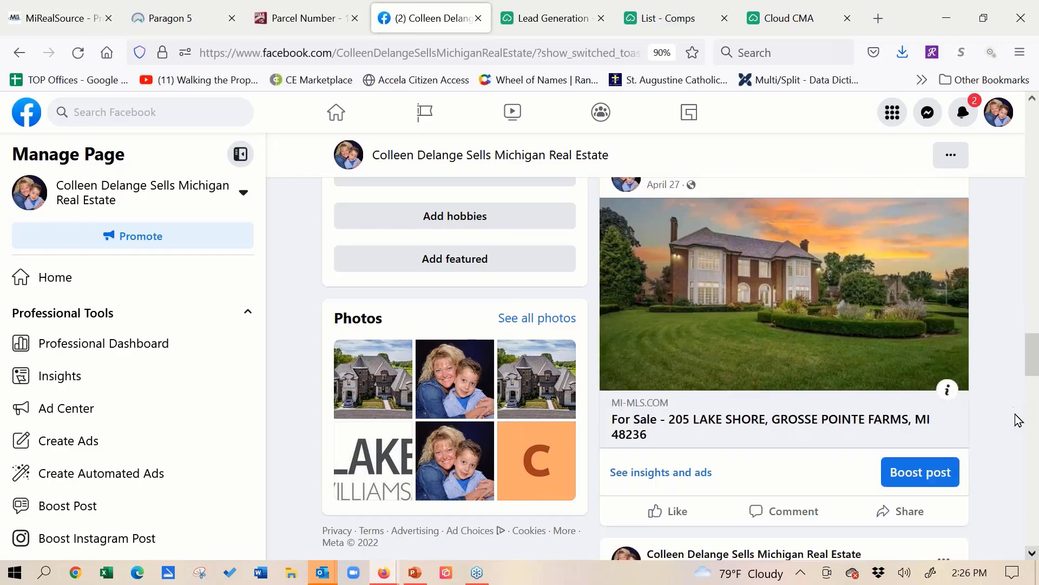
pyautogui.scroll(-15, 1017, 458)
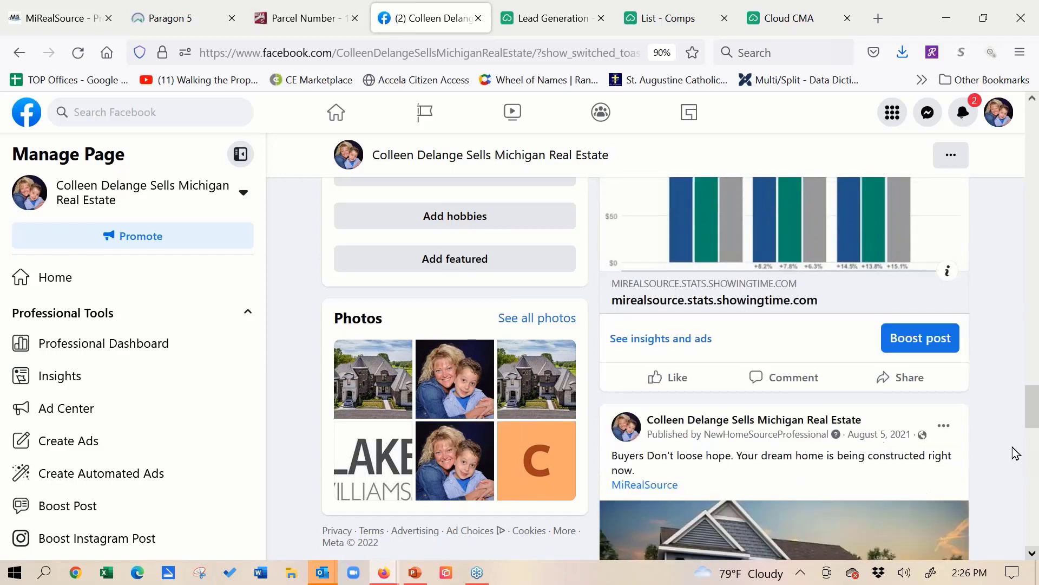
pyautogui.scroll(-10, 1017, 451)
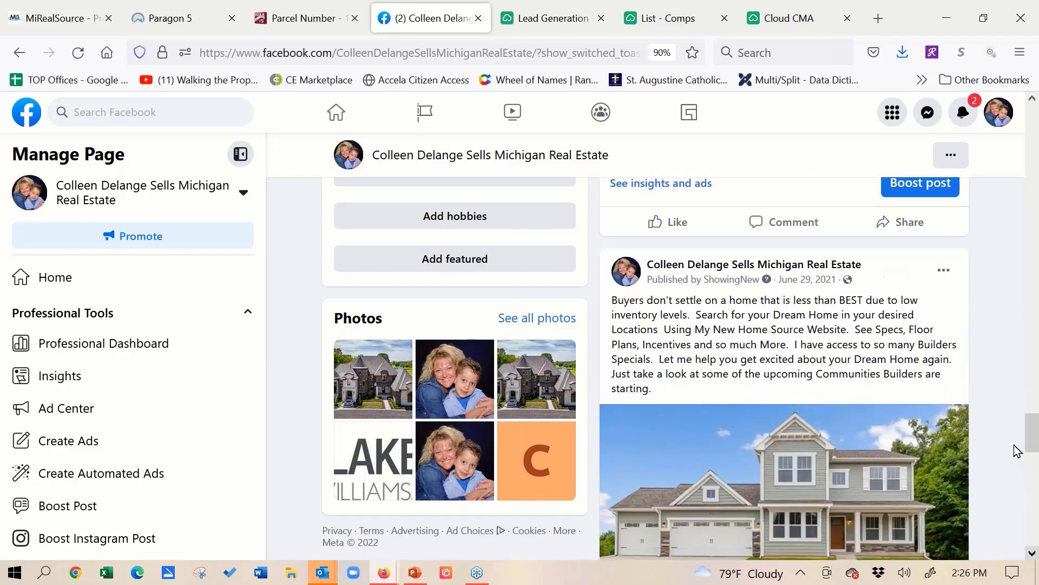
pyautogui.scroll(-3, 1016, 458)
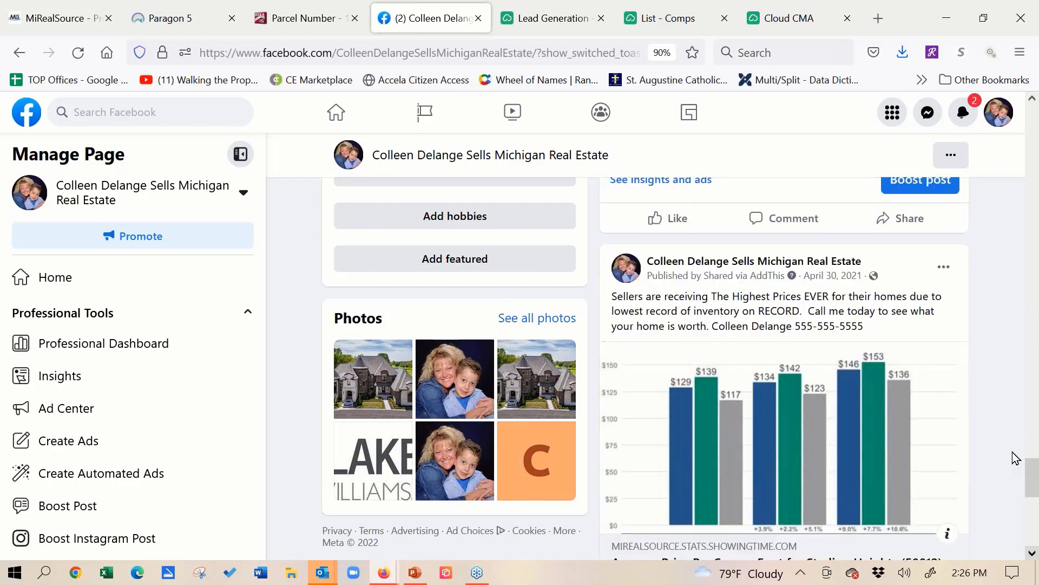
pyautogui.scroll(-5, 1003, 451)
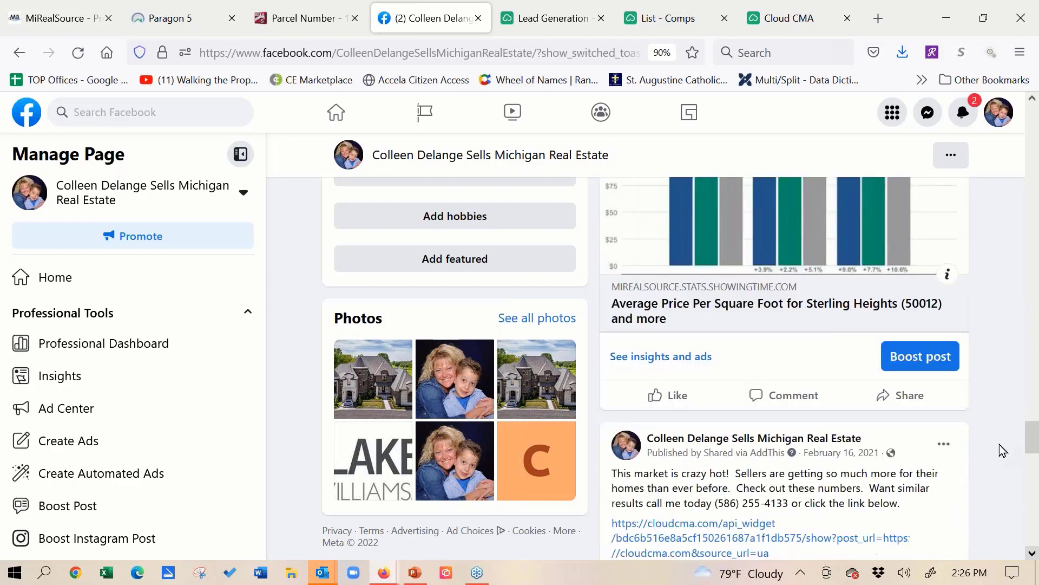
pyautogui.scroll(-2, 1000, 446)
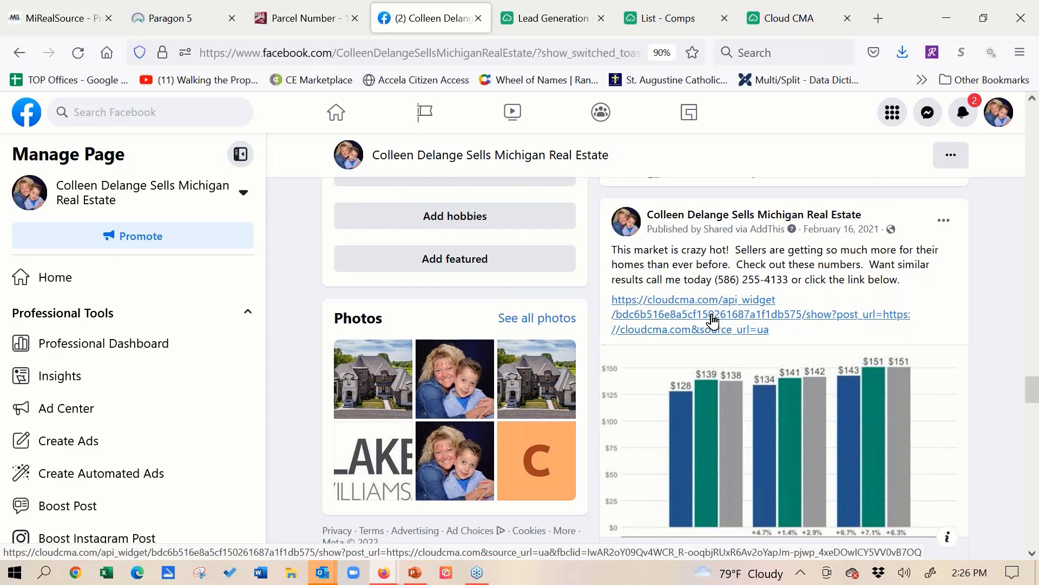
# - Follow the post's Cloud CMA link out of Facebook and submit the suggested property address on the What's My Home Worth page
pyautogui.click(713, 320)
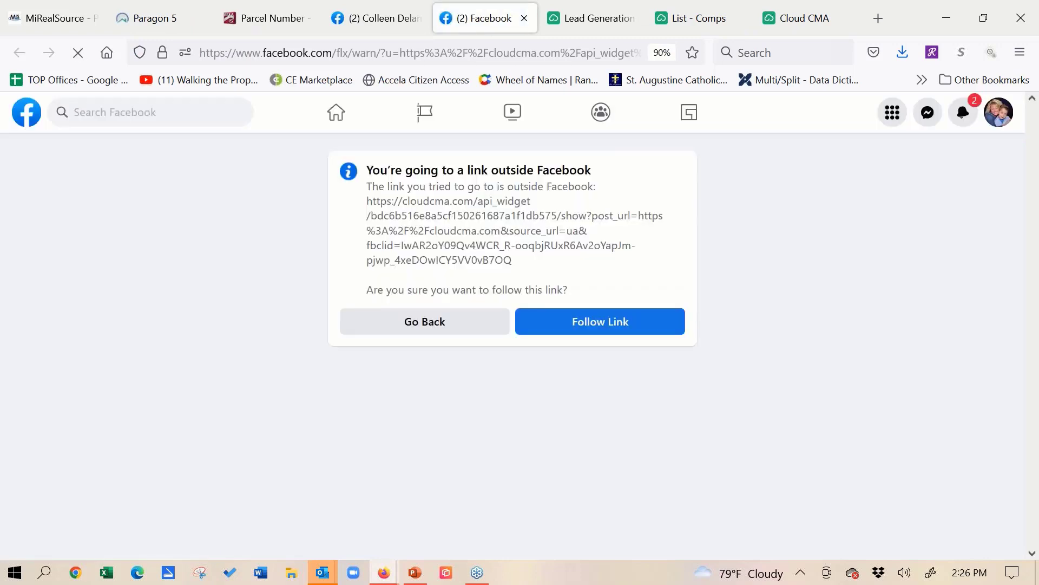
pyautogui.click(613, 319)
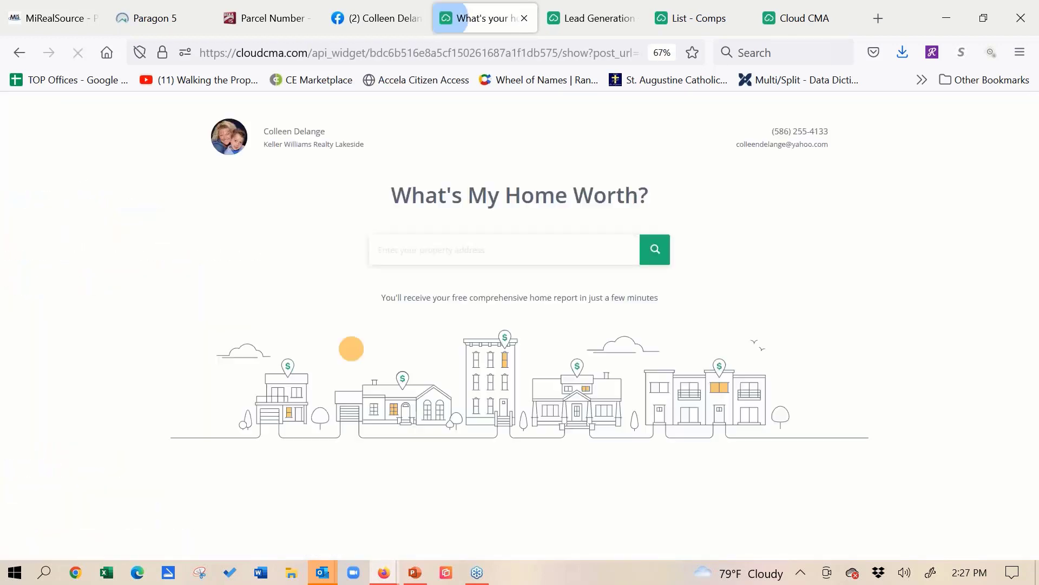
pyautogui.click(578, 256)
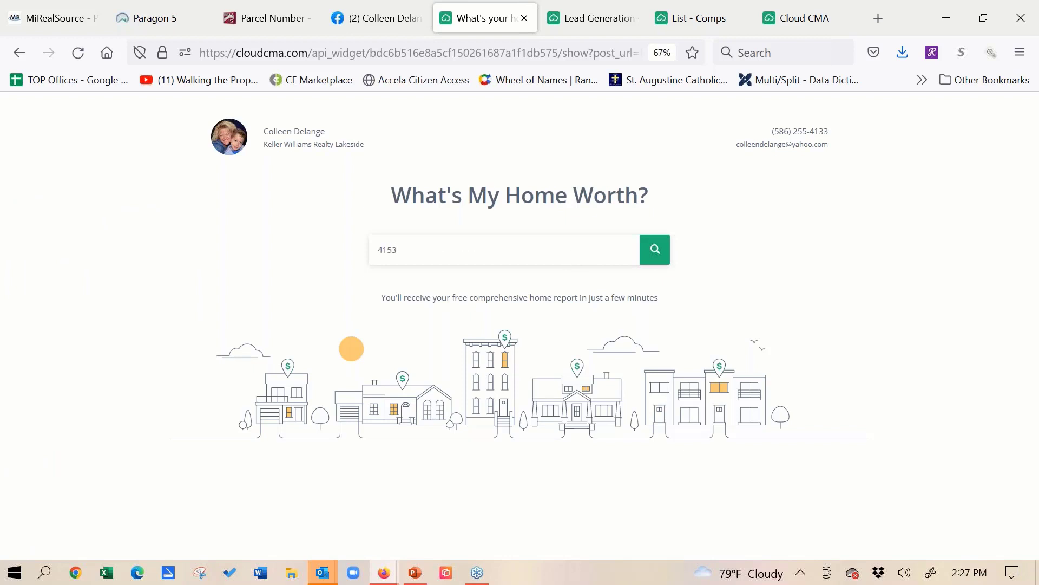
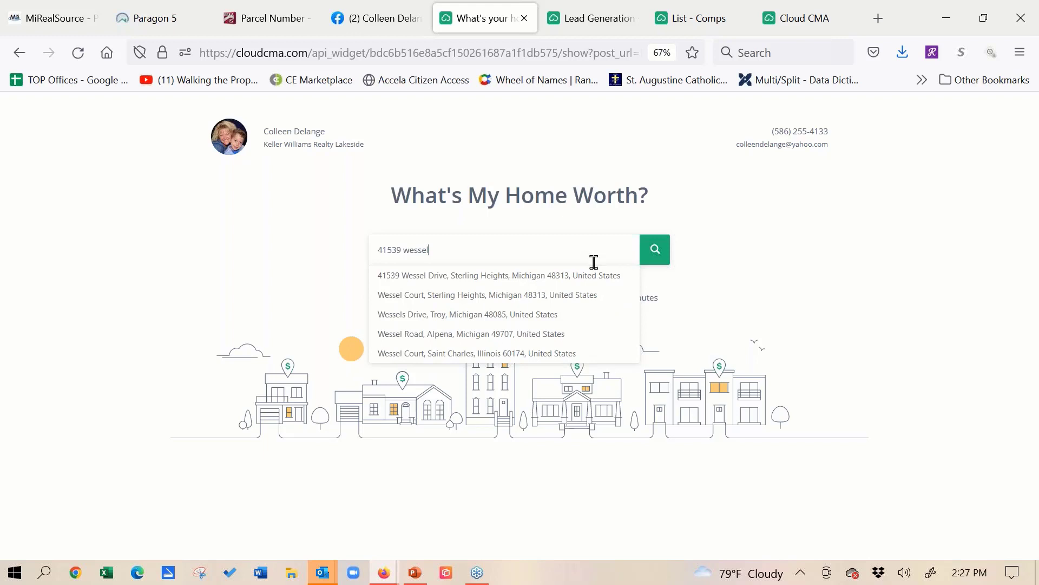
pyautogui.click(531, 277)
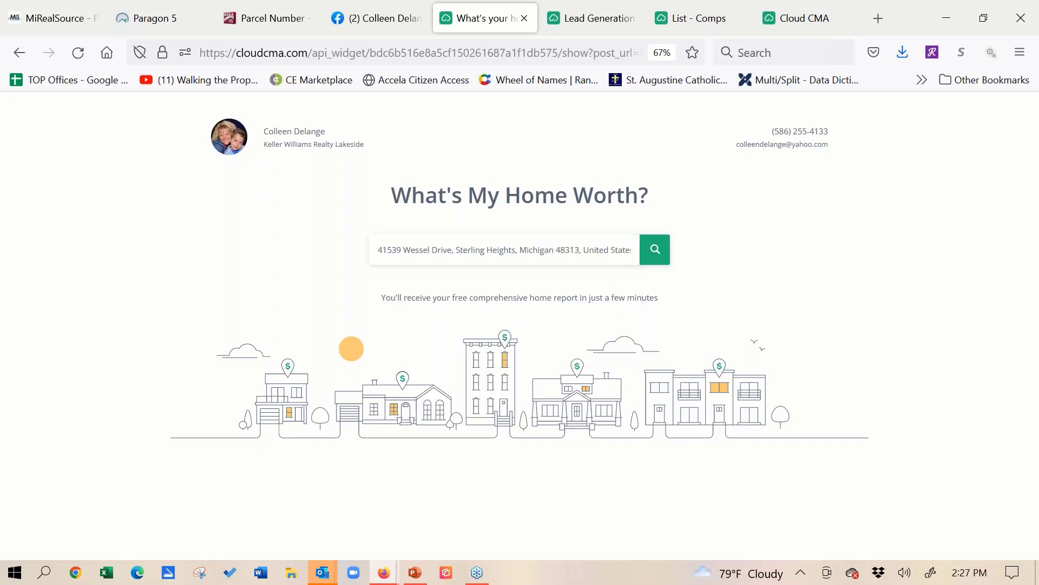
pyautogui.click(656, 250)
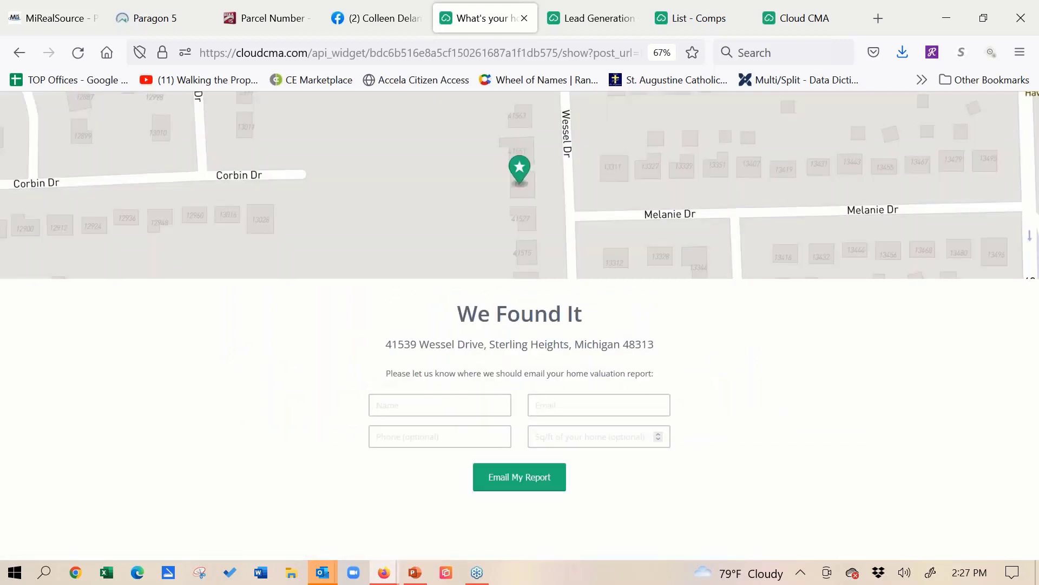
# - Fill in the lead's name, e-mail and phone number, leave the square footage blank, and request the home valuation report by e-mail
pyautogui.click(446, 406)
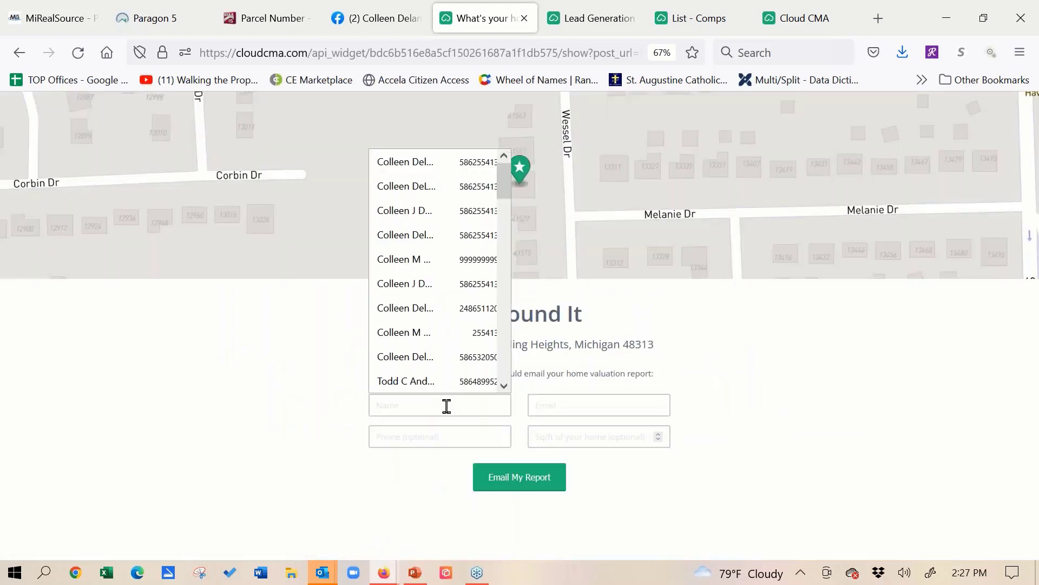
pyautogui.write('Coll')
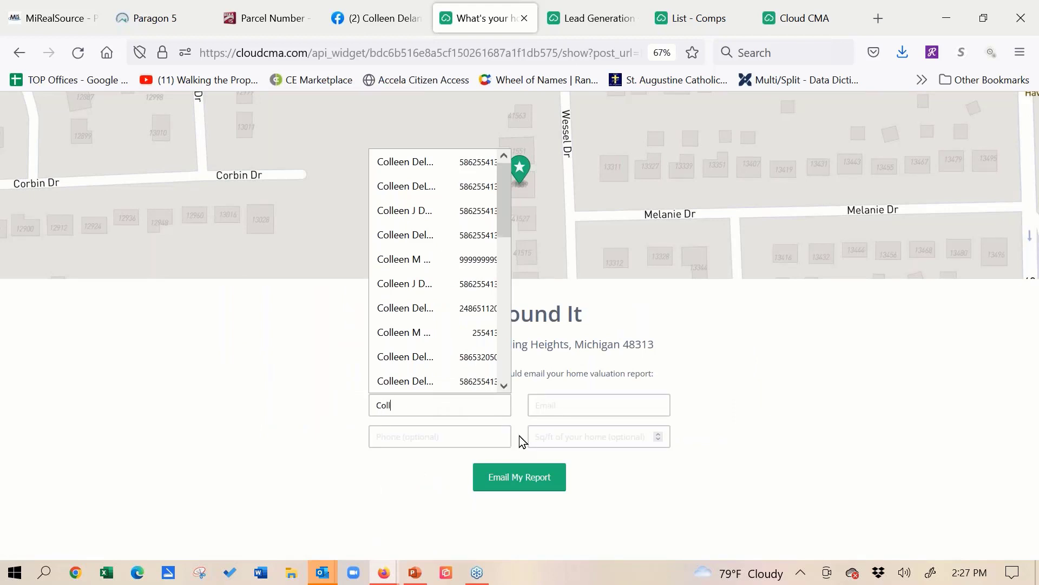
pyautogui.click(552, 403)
pyautogui.write('col')
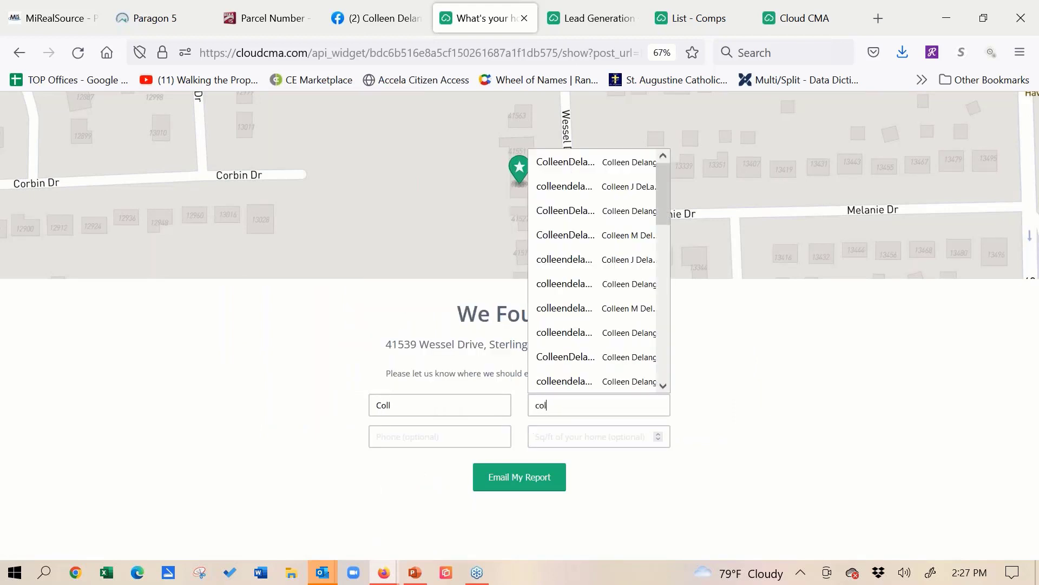
pyautogui.click(596, 170)
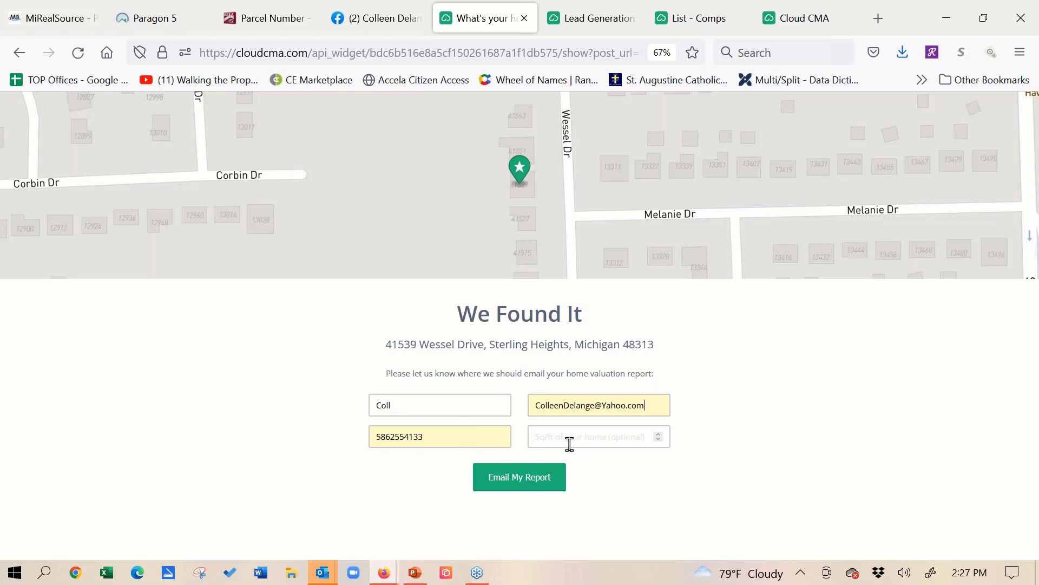
pyautogui.click(540, 484)
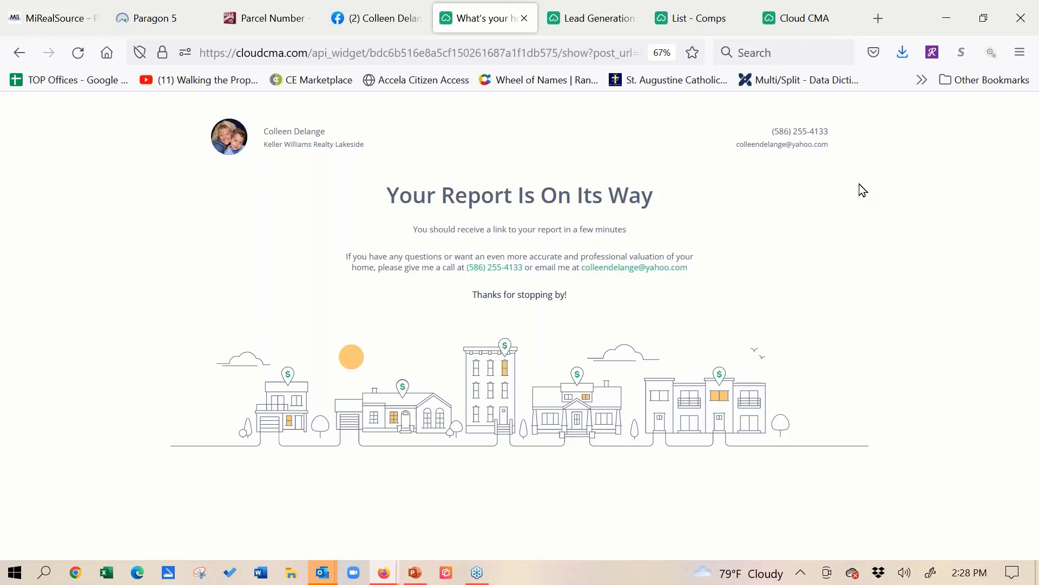
pyautogui.click(1031, 220)
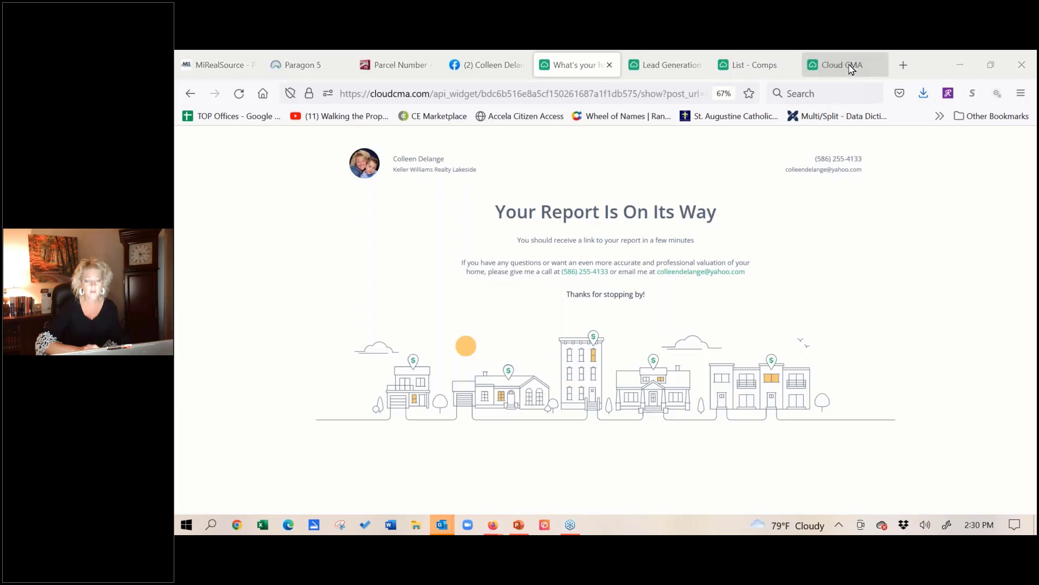
pyautogui.click(650, 70)
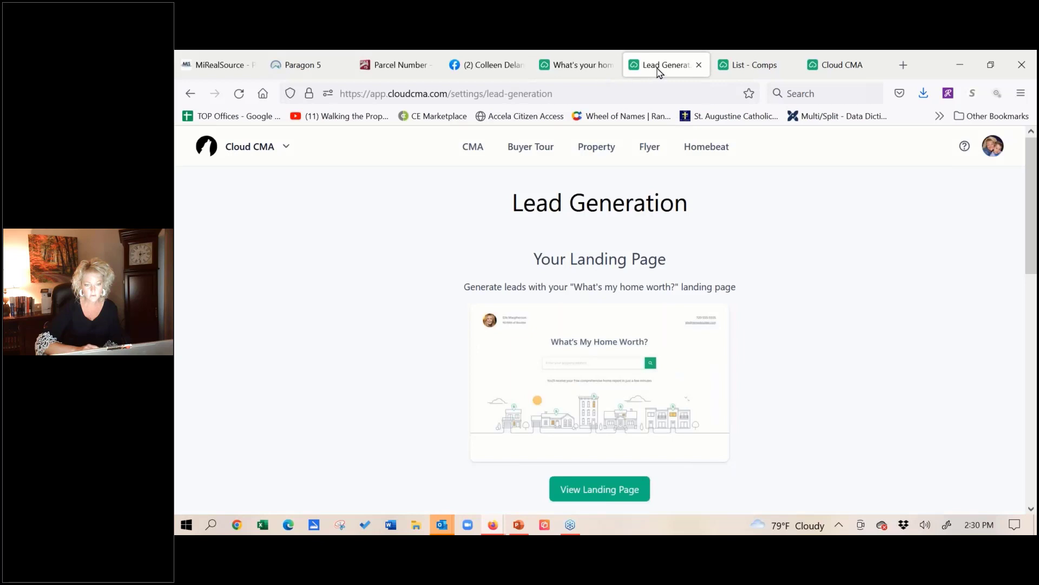
pyautogui.click(823, 65)
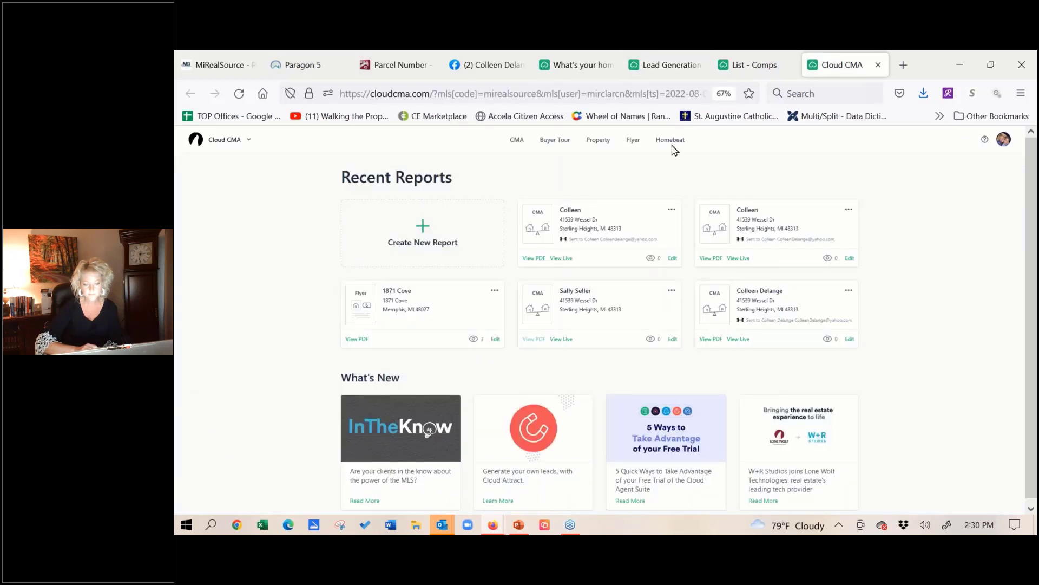
pyautogui.click(517, 142)
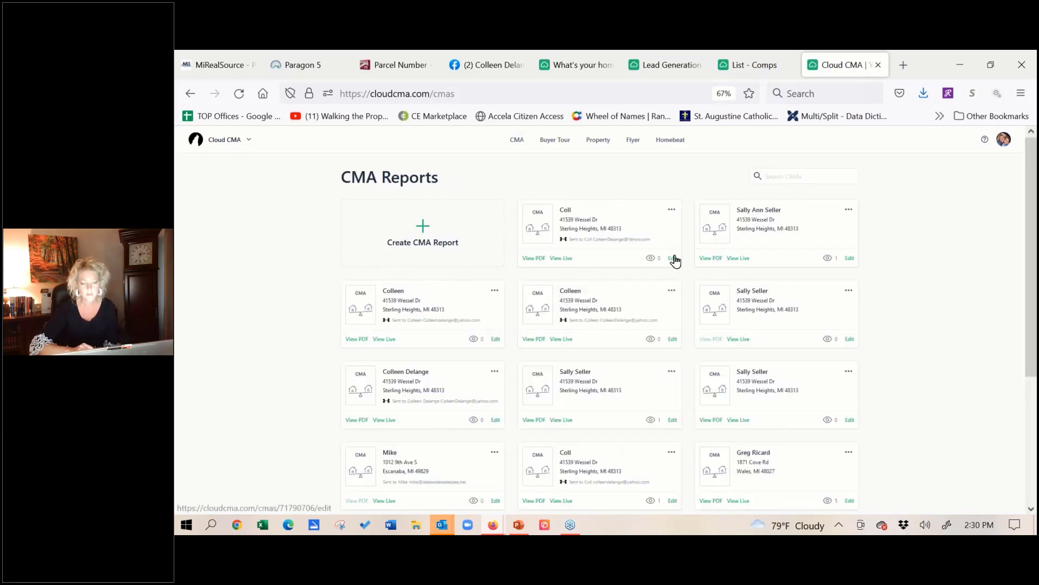
pyautogui.click(673, 259)
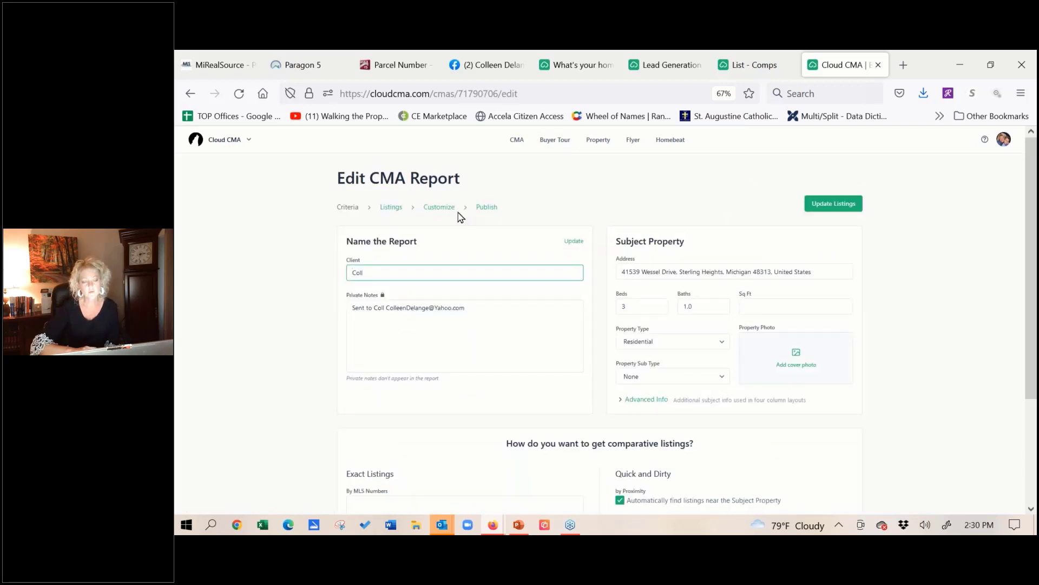
pyautogui.click(432, 209)
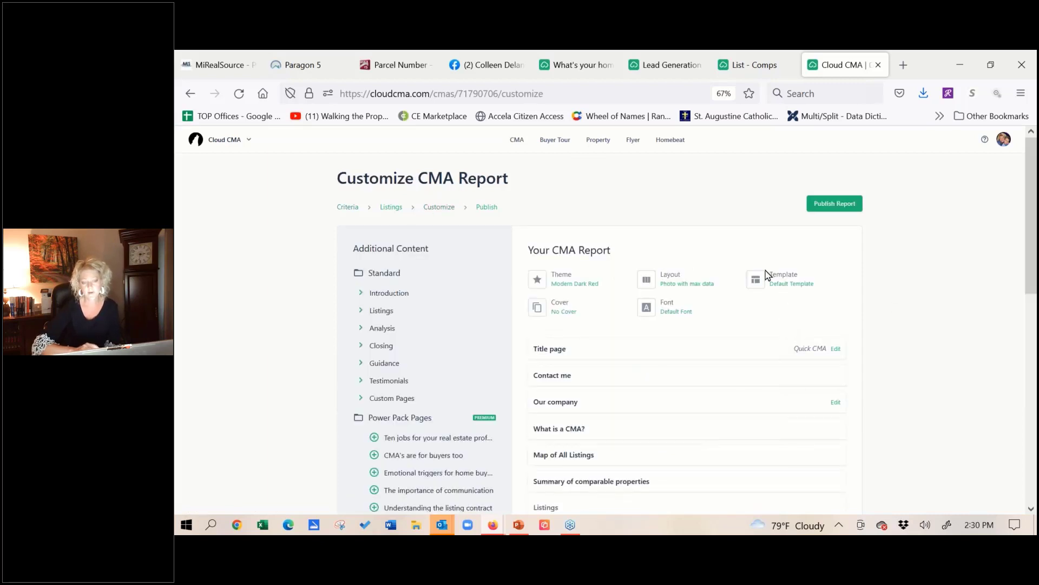
# - Look through the report's built-in and custom templates down to Web Lead, leaving the Default Template in place
pyautogui.click(759, 284)
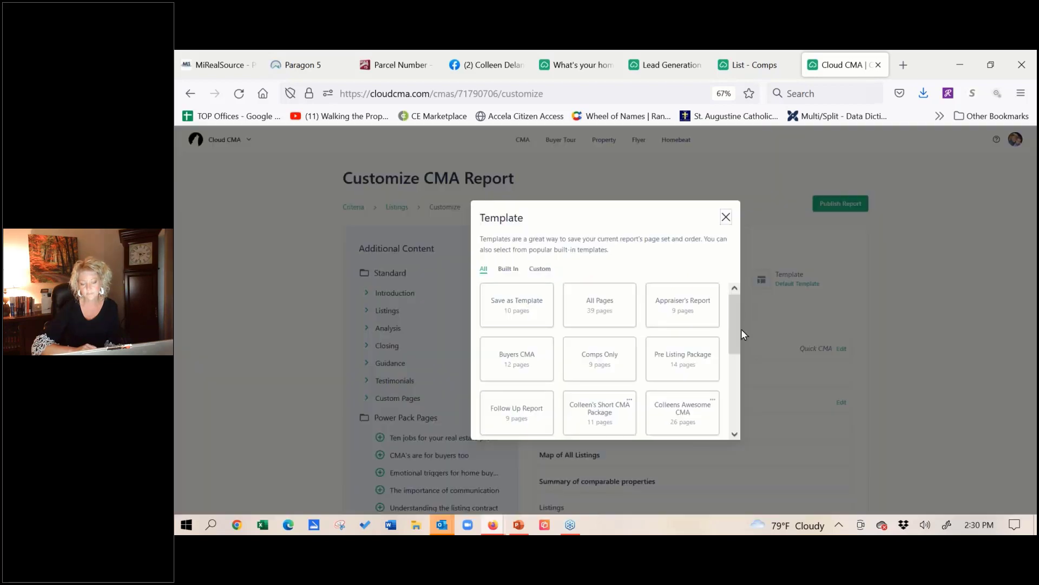
pyautogui.moveTo(734, 341); pyautogui.dragTo(744, 416)
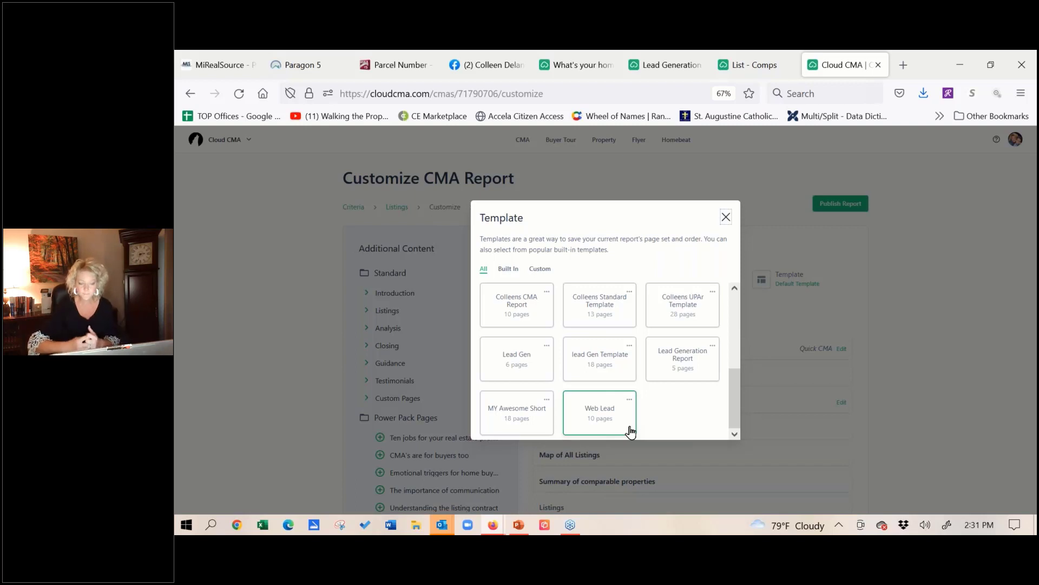
pyautogui.click(726, 217)
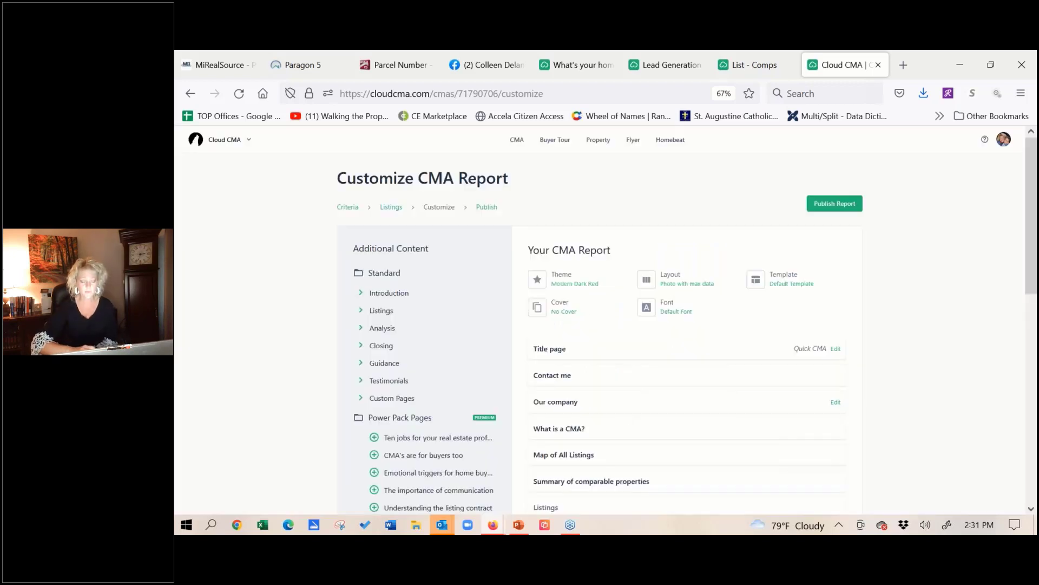
# - Switch to Paragon 5 and check the integrated Cloud CMA actions offered for the selected residential listings
pyautogui.click(291, 76)
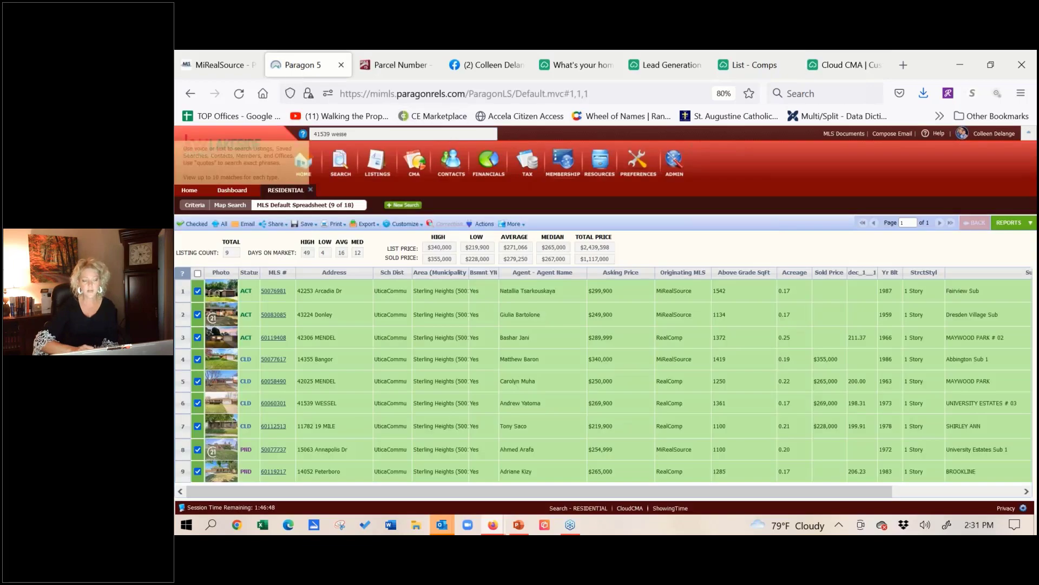
pyautogui.click(483, 223)
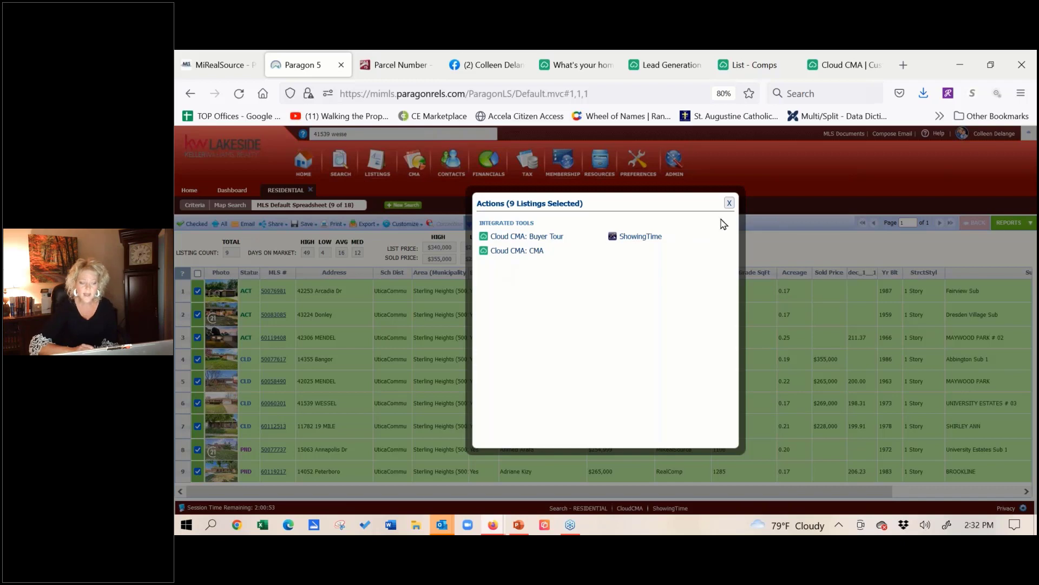
pyautogui.click(729, 204)
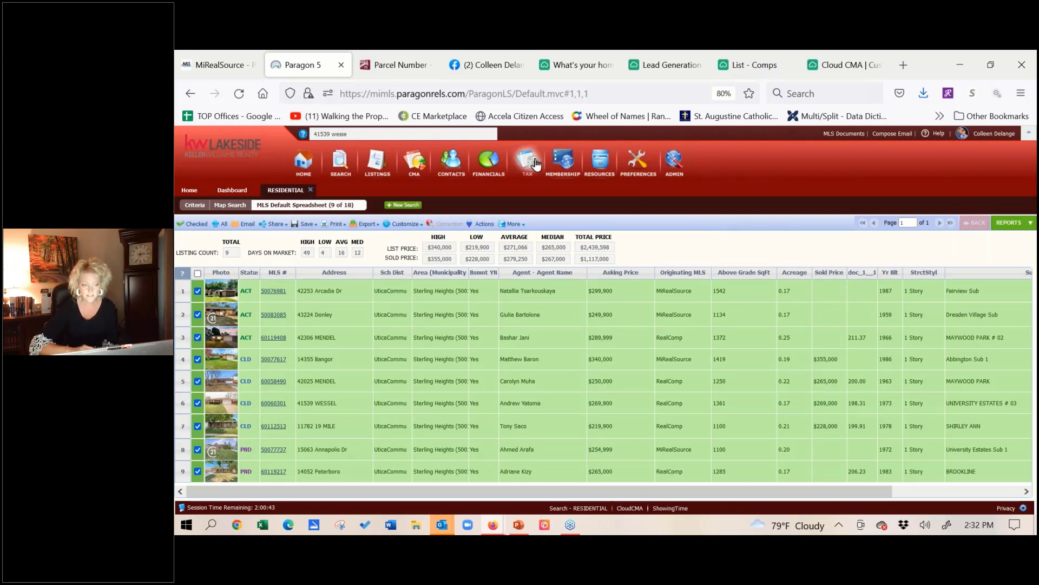
# - Go to the MIRealSourceMedia channel on YouTube and open its full Upper Peninsula Association of REALTORS® playlist
pyautogui.click(448, 93)
pyautogui.write('mi')
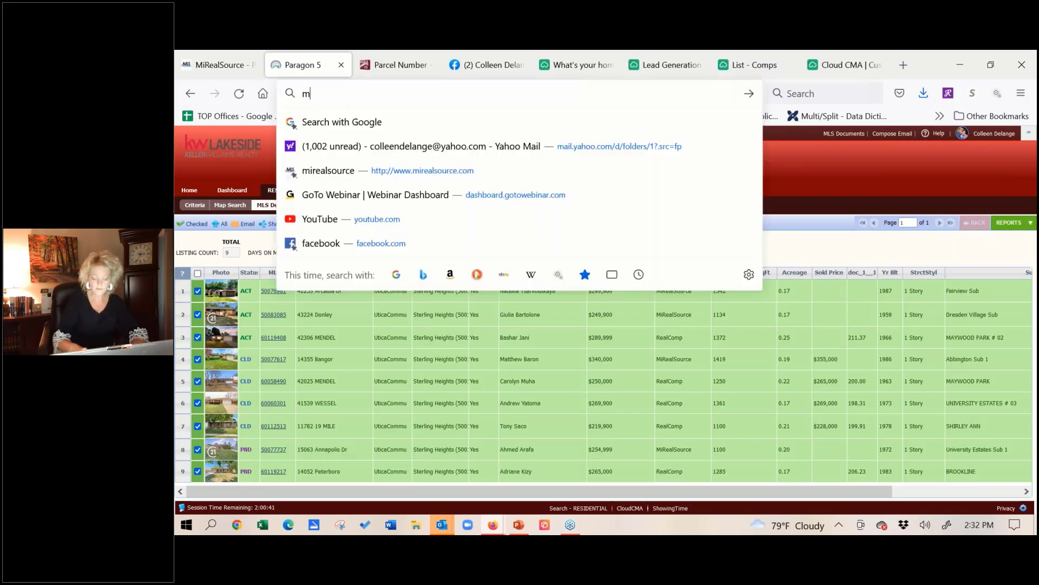
pyautogui.press('BackSpace')
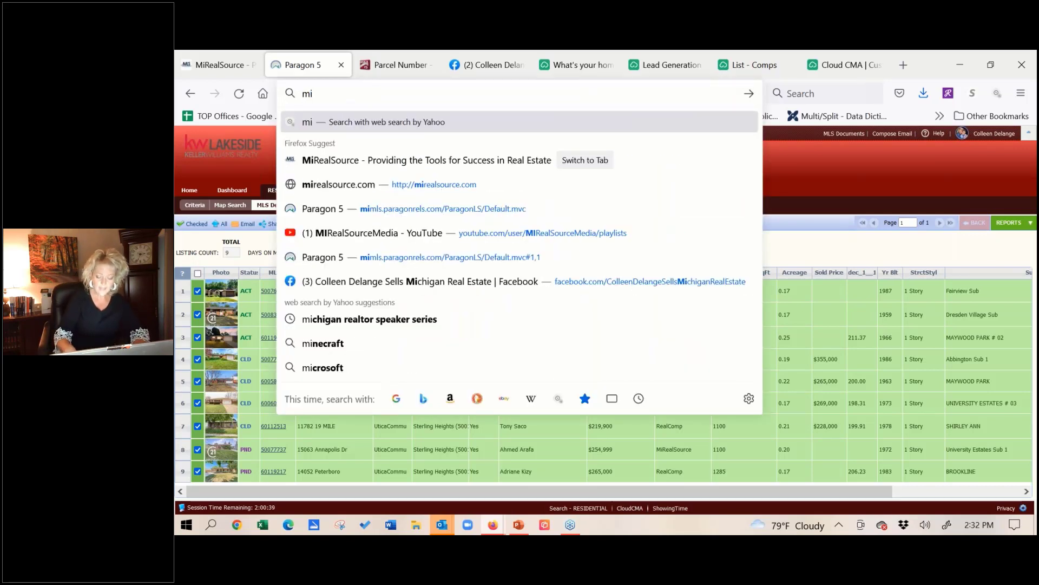
pyautogui.press('BackSpace')
pyautogui.press('BackSpace')
pyautogui.write('youtube.com/')
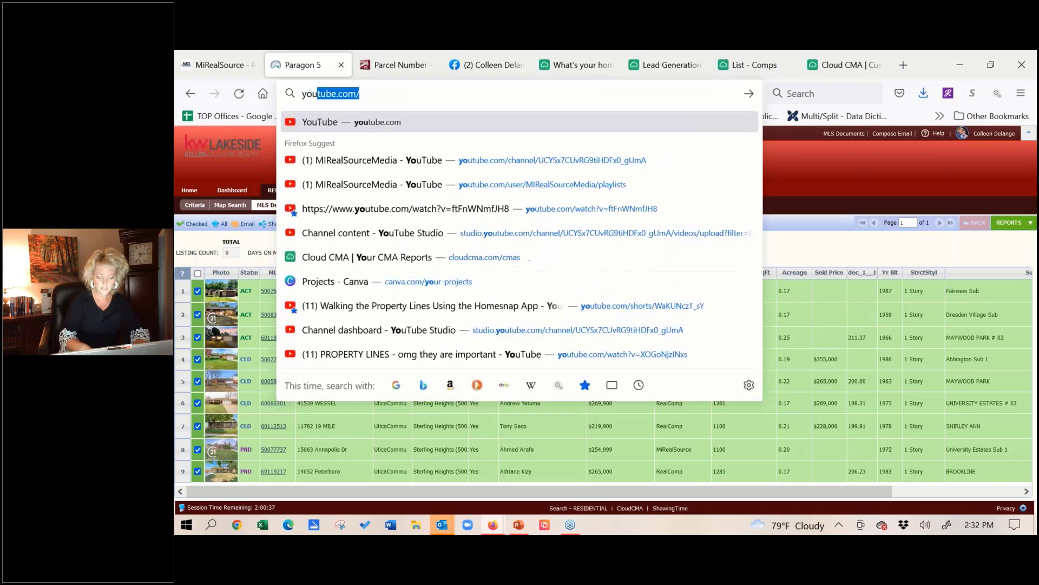
pyautogui.click(456, 161)
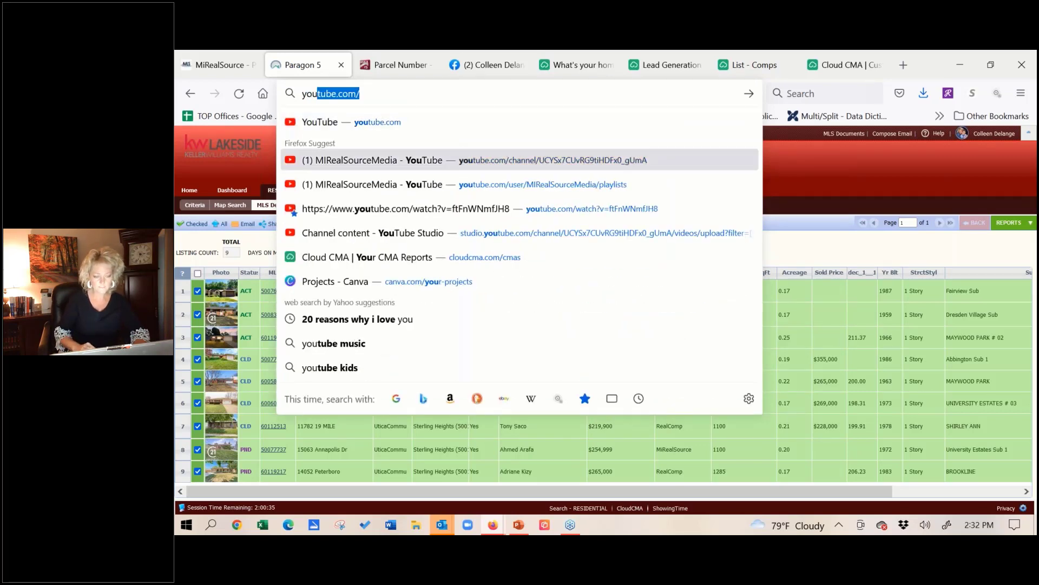
pyautogui.click(456, 160)
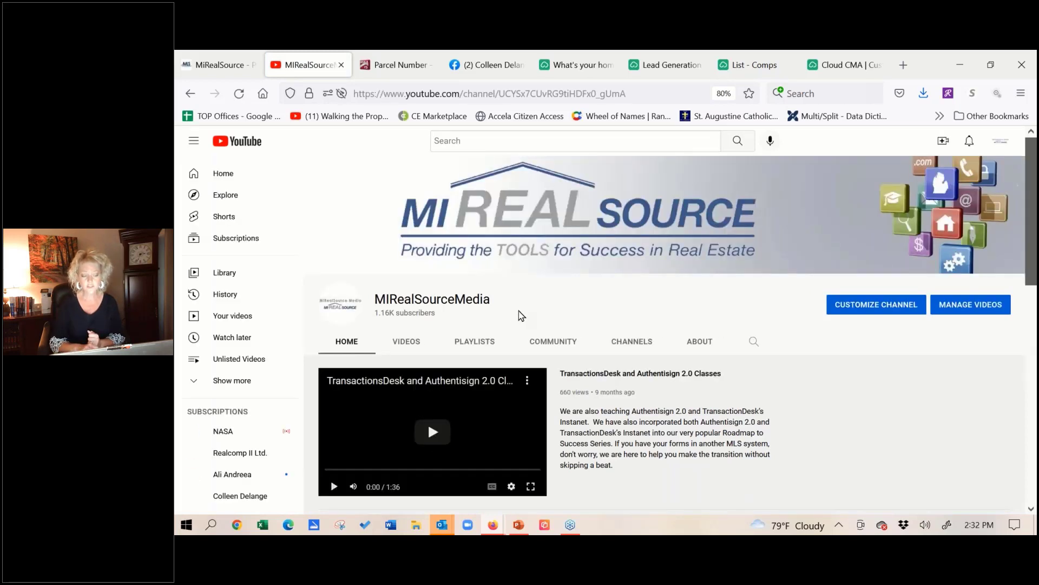
pyautogui.click(470, 344)
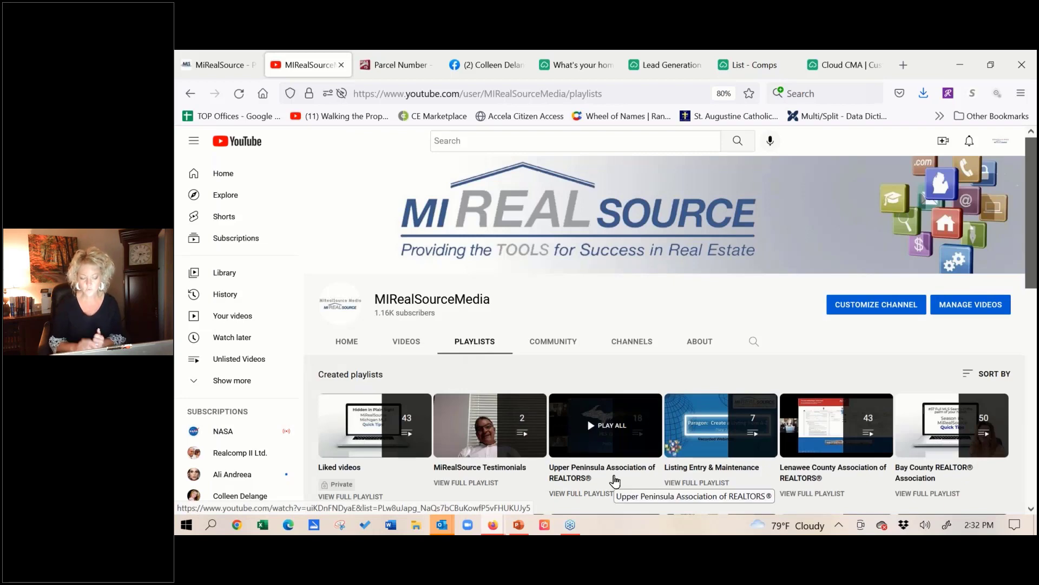
pyautogui.click(595, 494)
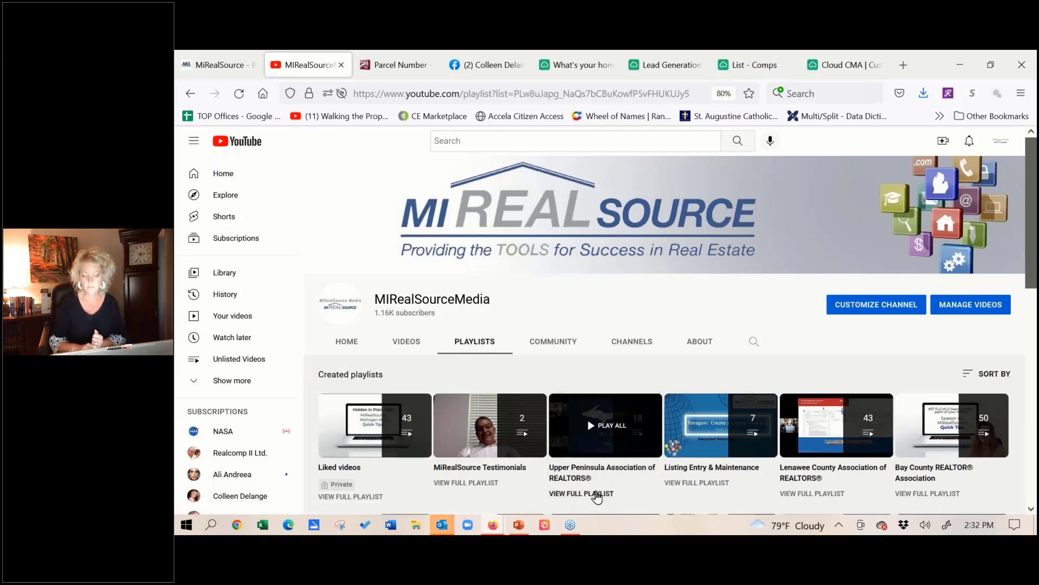